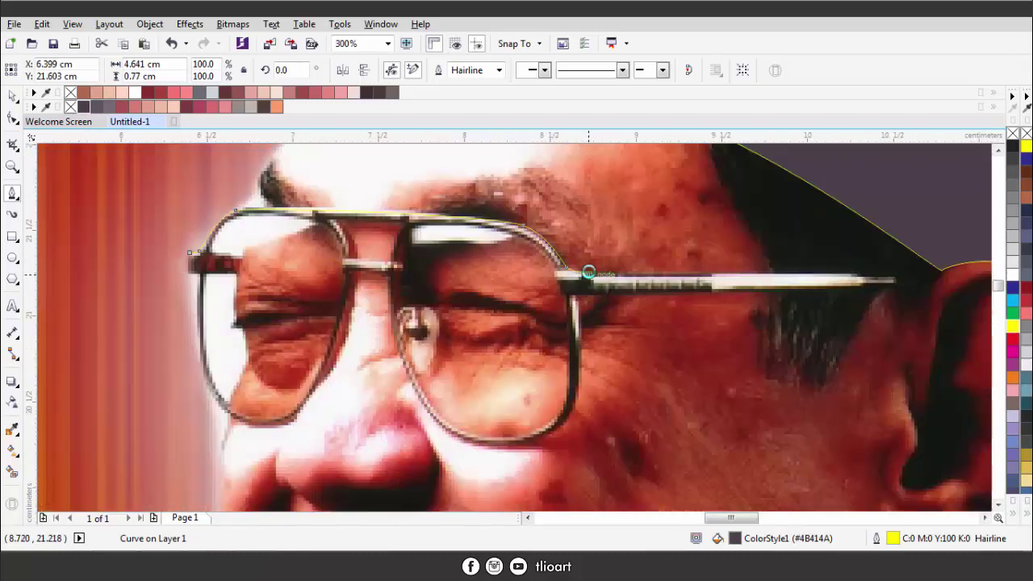
- Trace the glasses' temple arm with the outline, along its upper edge to the ear and back along its lower edge to the hinge
{"action": "scroll", "coordinate": [575, 270], "scroll_direction": "up", "scroll_amount": 3}
{"action": "scroll", "coordinate": [575, 270], "scroll_direction": "down", "scroll_amount": 3}
{"action": "left_click", "coordinate": [827, 253]}
{"action": "scroll", "coordinate": [827, 252], "scroll_direction": "up", "scroll_amount": 2}
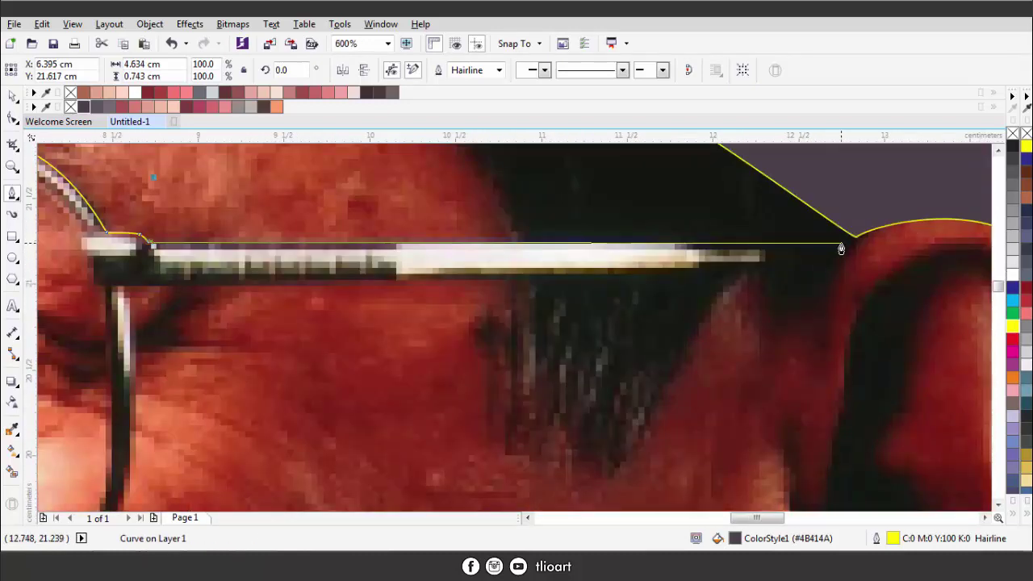
{"action": "left_click", "coordinate": [818, 265]}
{"action": "left_click", "coordinate": [130, 281]}
{"action": "scroll", "coordinate": [255, 276], "scroll_direction": "down", "scroll_amount": 2}
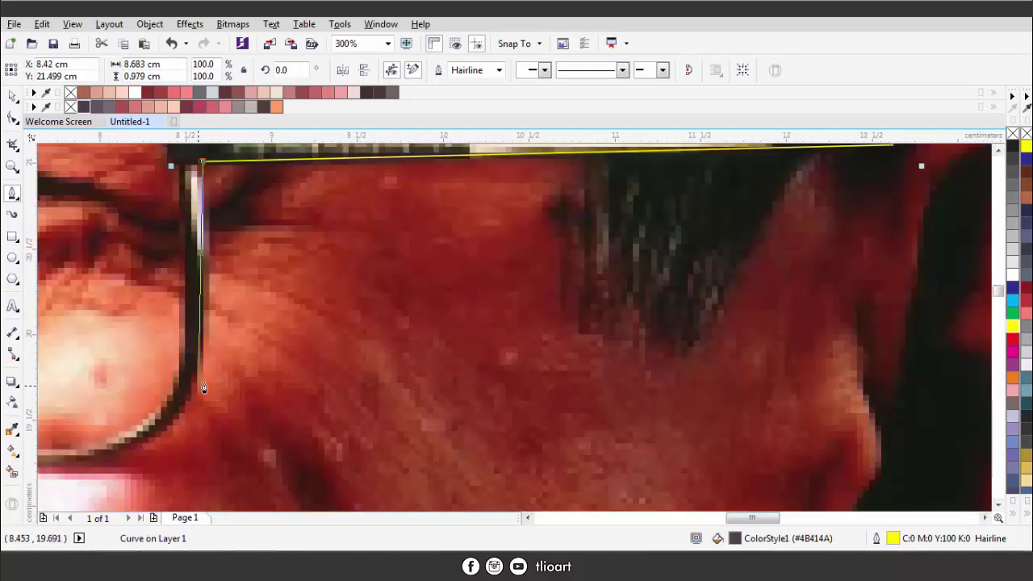
- Continue the frame outline down the outer side of the right lens, around its bottom and up to the nose bridge
{"action": "scroll", "coordinate": [197, 377], "scroll_direction": "up", "scroll_amount": 2}
{"action": "left_click_drag", "start_coordinate": [197, 377], "coordinate": [184, 418]}
{"action": "scroll", "coordinate": [194, 422], "scroll_direction": "down", "scroll_amount": 2}
{"action": "left_click", "coordinate": [138, 424]}
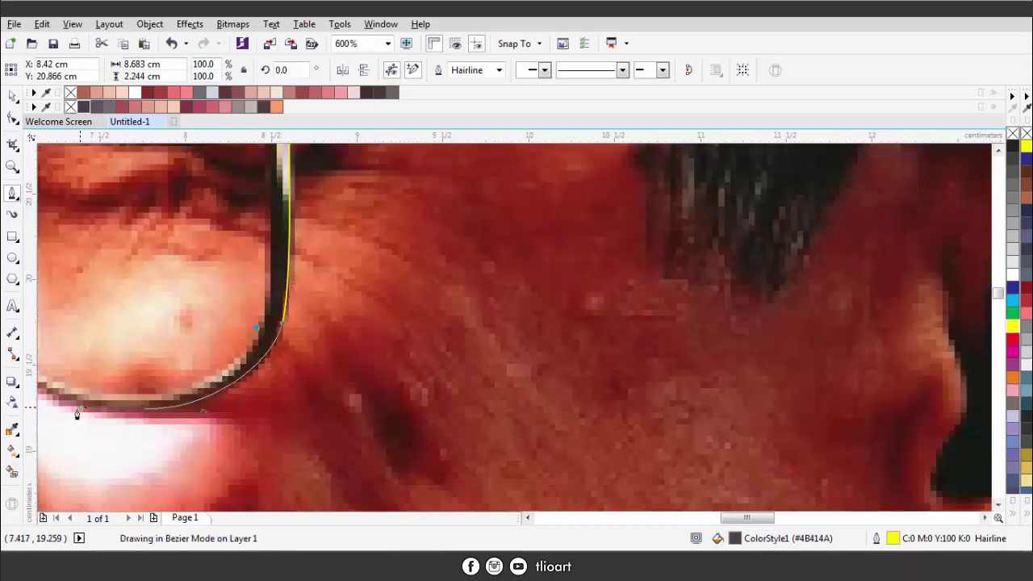
{"action": "scroll", "coordinate": [380, 419], "scroll_direction": "down", "scroll_amount": 2}
{"action": "scroll", "coordinate": [175, 381], "scroll_direction": "up", "scroll_amount": 2}
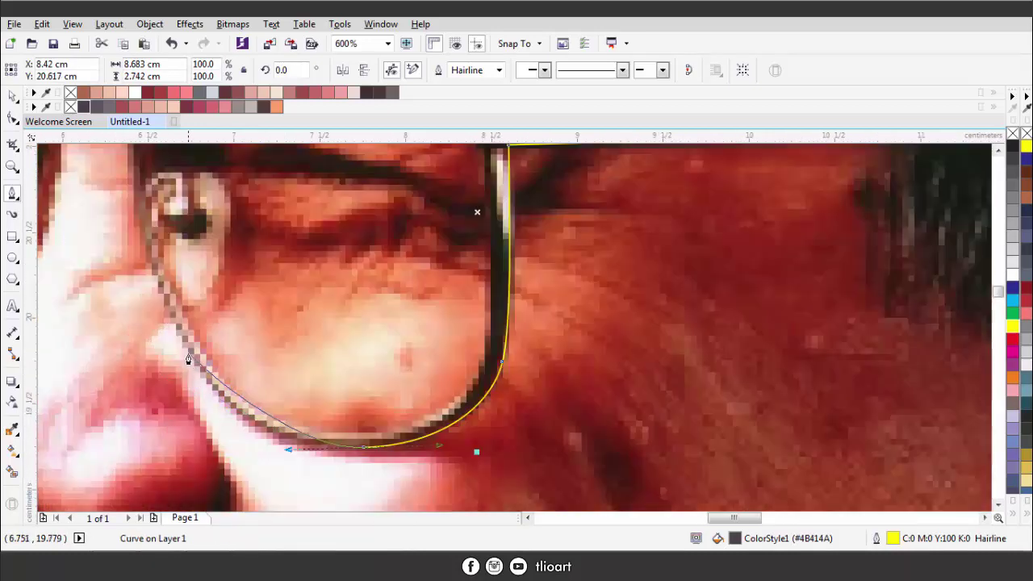
{"action": "left_click_drag", "start_coordinate": [185, 350], "coordinate": [133, 274]}
{"action": "scroll", "coordinate": [142, 234], "scroll_direction": "up", "scroll_amount": 2}
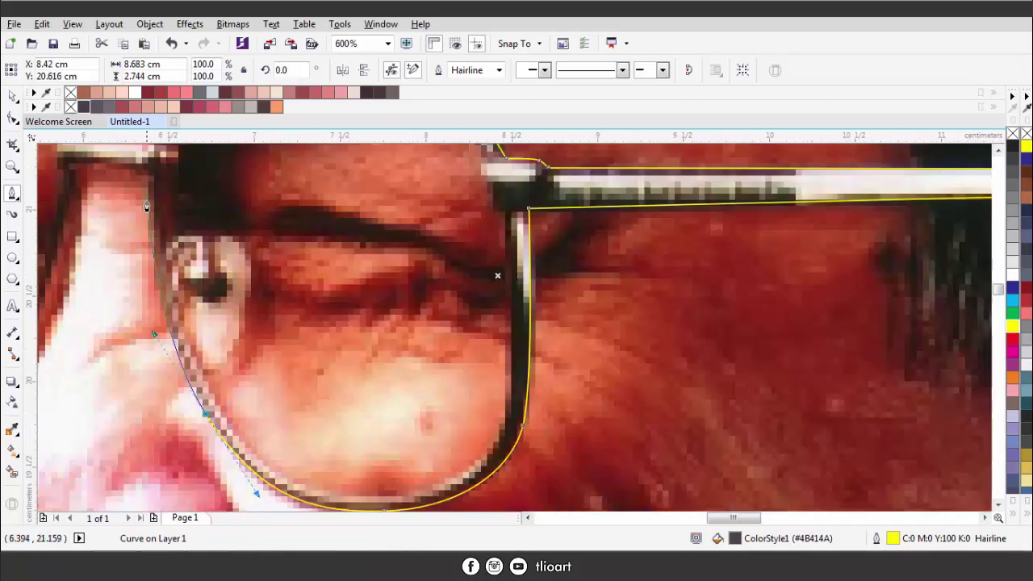
{"action": "scroll", "coordinate": [155, 155], "scroll_direction": "up", "scroll_amount": 1}
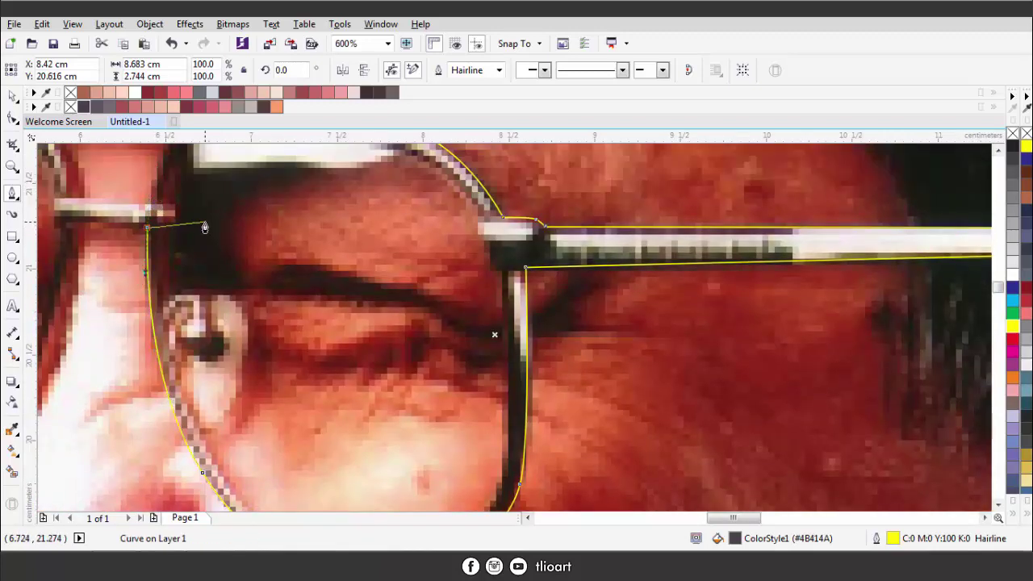
- Extend the frame outline across the underside of the nose bridge and down the nose side of the left lens
{"action": "scroll", "coordinate": [161, 223], "scroll_direction": "left", "scroll_amount": 2}
{"action": "scroll", "coordinate": [134, 230], "scroll_direction": "down", "scroll_amount": 4}
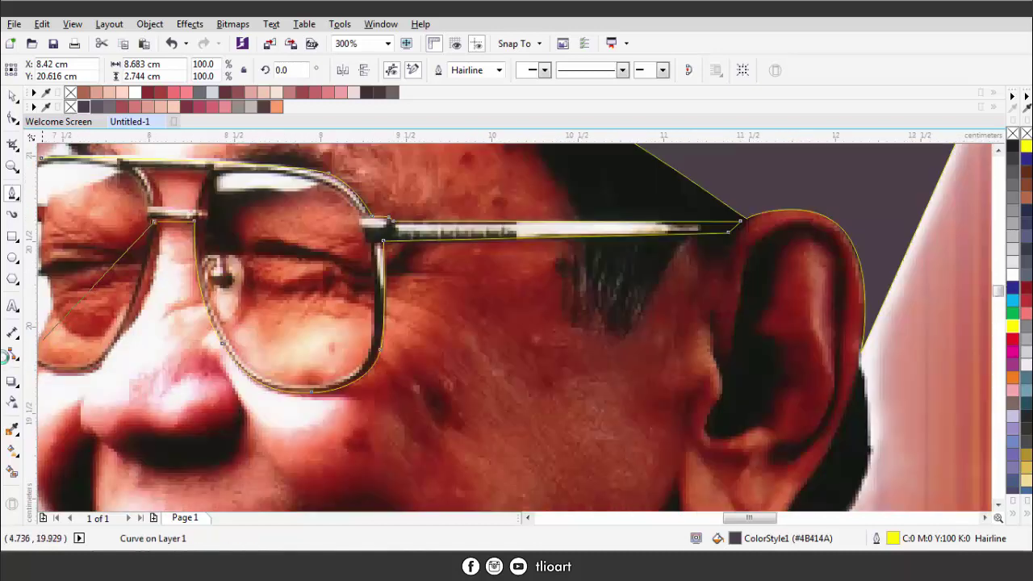
{"action": "scroll", "coordinate": [404, 348], "scroll_direction": "up", "scroll_amount": 4}
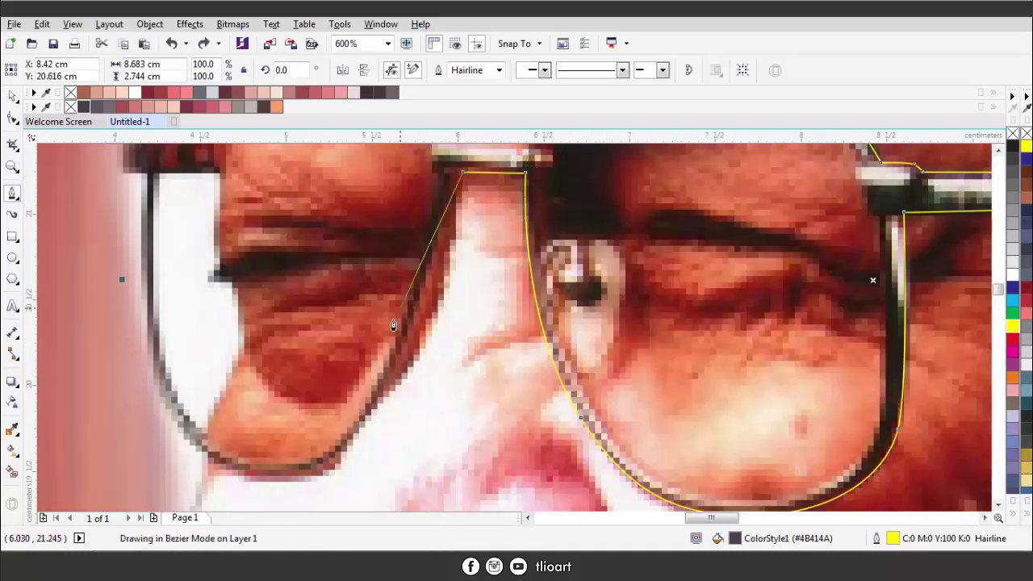
{"action": "left_click_drag", "start_coordinate": [393, 387], "coordinate": [364, 436]}
{"action": "scroll", "coordinate": [353, 447], "scroll_direction": "down", "scroll_amount": 1}
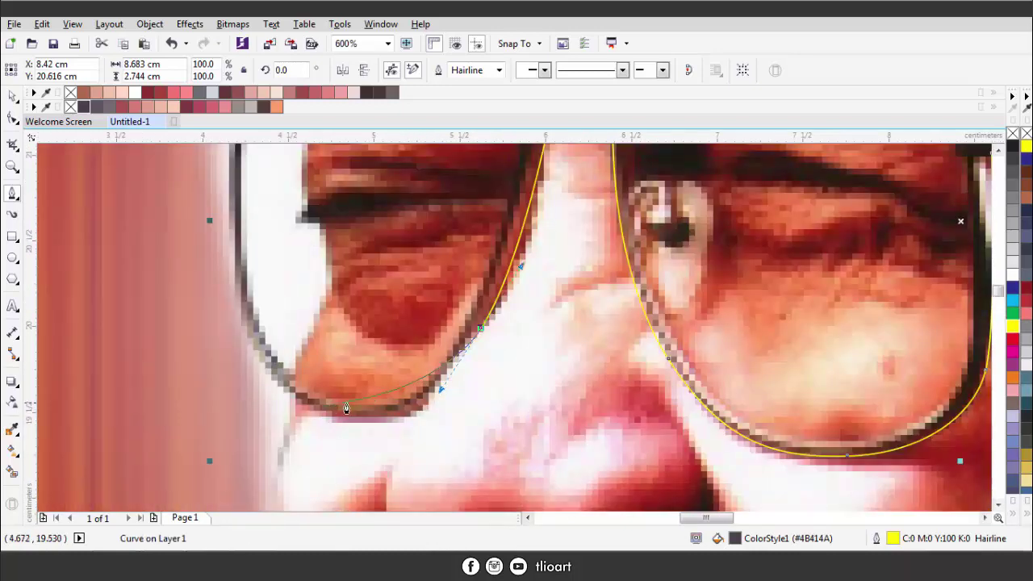
{"action": "scroll", "coordinate": [457, 365], "scroll_direction": "down", "scroll_amount": 1}
{"action": "left_click_drag", "start_coordinate": [431, 411], "coordinate": [420, 425]}
{"action": "scroll", "coordinate": [420, 425], "scroll_direction": "down", "scroll_amount": 1}
{"action": "scroll", "coordinate": [413, 407], "scroll_direction": "up", "scroll_amount": 1}
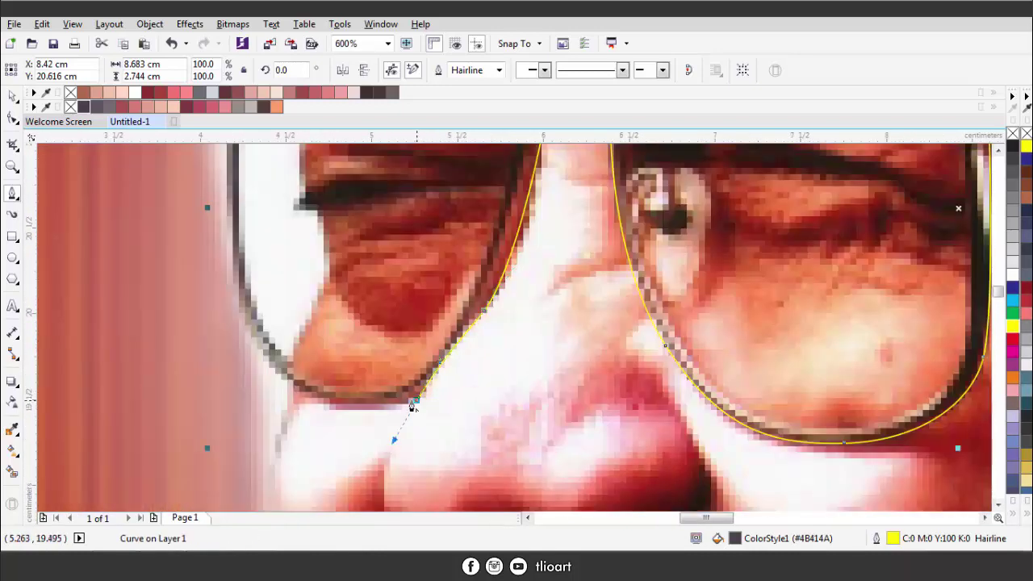
- Trace around the bottom and outer side of the left lens, close the frame outline at the hinge, and remove its fill
{"action": "scroll", "coordinate": [222, 189], "scroll_direction": "down", "scroll_amount": 1}
{"action": "scroll", "coordinate": [249, 198], "scroll_direction": "up", "scroll_amount": 1}
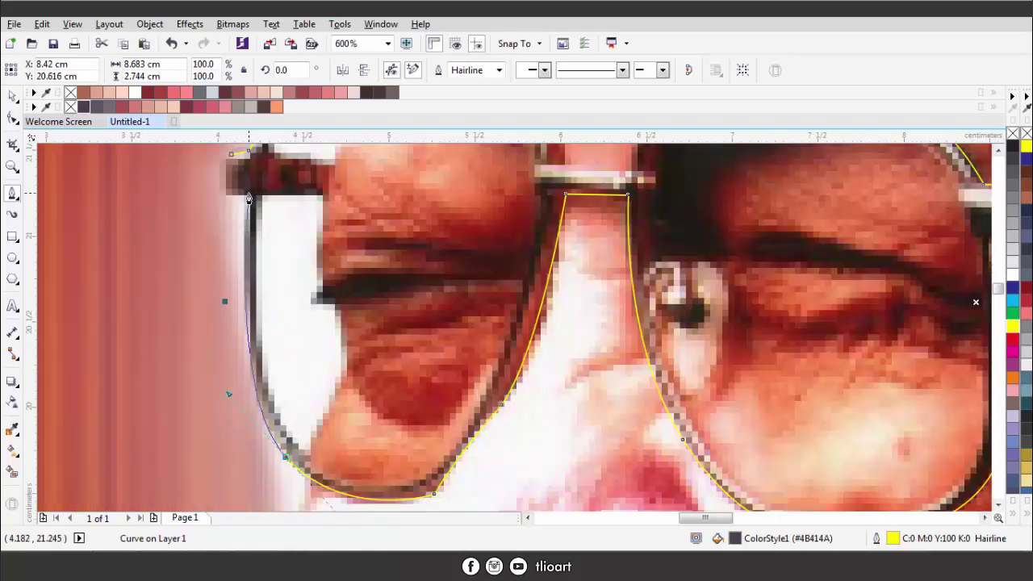
{"action": "left_click", "coordinate": [218, 168]}
{"action": "scroll", "coordinate": [217, 168], "scroll_direction": "down", "scroll_amount": 1}
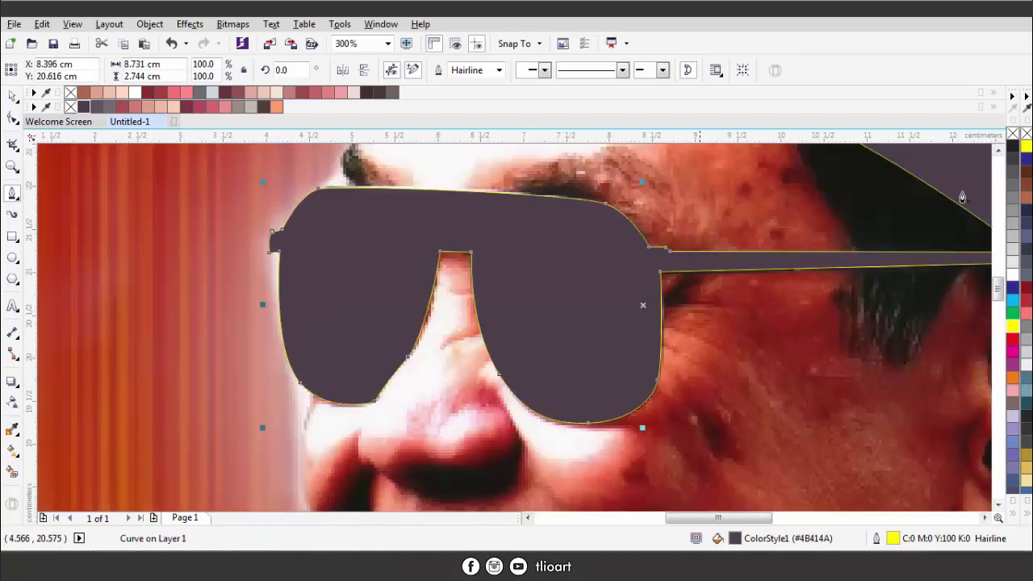
{"action": "left_click", "coordinate": [1013, 133]}
- Begin the left lens's inner outline at the hinge and trace it along the top rim down to the nose bridge
{"action": "scroll", "coordinate": [317, 230], "scroll_direction": "up", "scroll_amount": 1}
{"action": "left_click", "coordinate": [266, 232]}
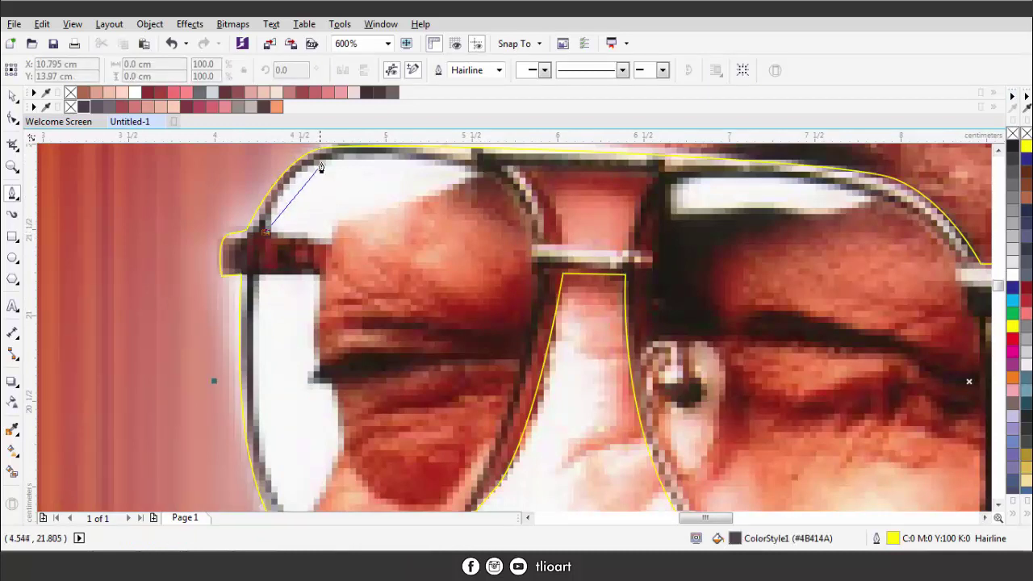
{"action": "left_click_drag", "start_coordinate": [349, 158], "coordinate": [491, 154]}
{"action": "left_click_drag", "start_coordinate": [529, 242], "coordinate": [508, 218]}
{"action": "key", "text": "ctrl+z"}
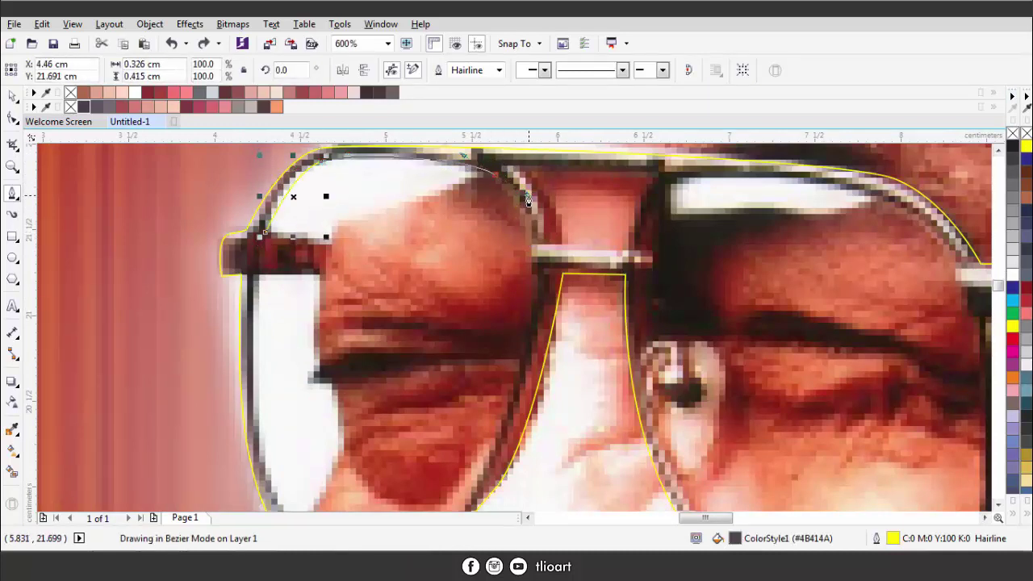
{"action": "scroll", "coordinate": [529, 202], "scroll_direction": "down", "scroll_amount": 1}
{"action": "scroll", "coordinate": [532, 250], "scroll_direction": "up", "scroll_amount": 2}
{"action": "key", "text": "ctrl+shift+z"}
{"action": "scroll", "coordinate": [516, 307], "scroll_direction": "down", "scroll_amount": 3}
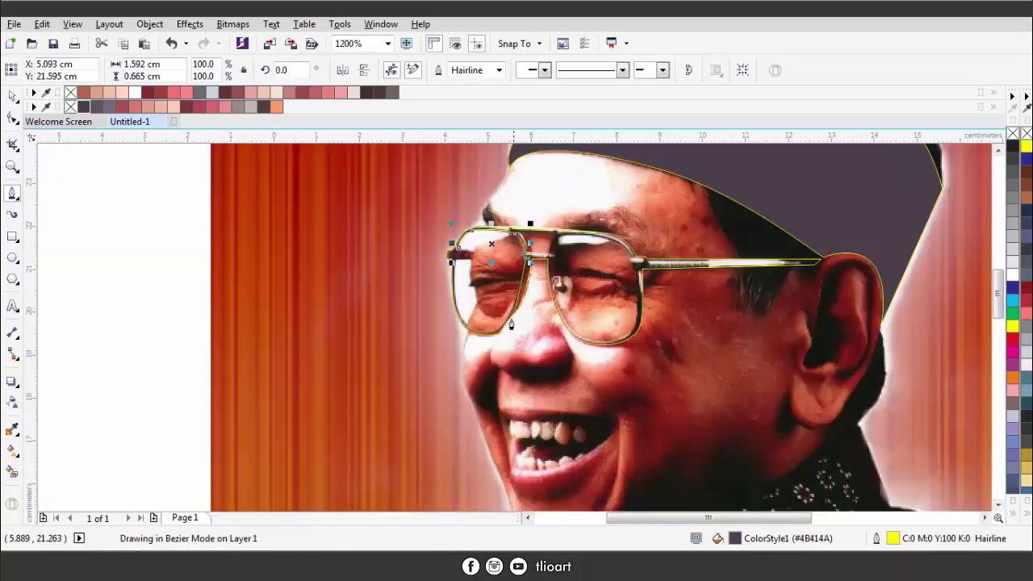
- Trace the left lens's inner outline down its nose side and around the bottom rim
{"action": "scroll", "coordinate": [511, 324], "scroll_direction": "up", "scroll_amount": 2}
{"action": "key", "text": "ctrl+z"}
{"action": "scroll", "coordinate": [474, 367], "scroll_direction": "down", "scroll_amount": 2}
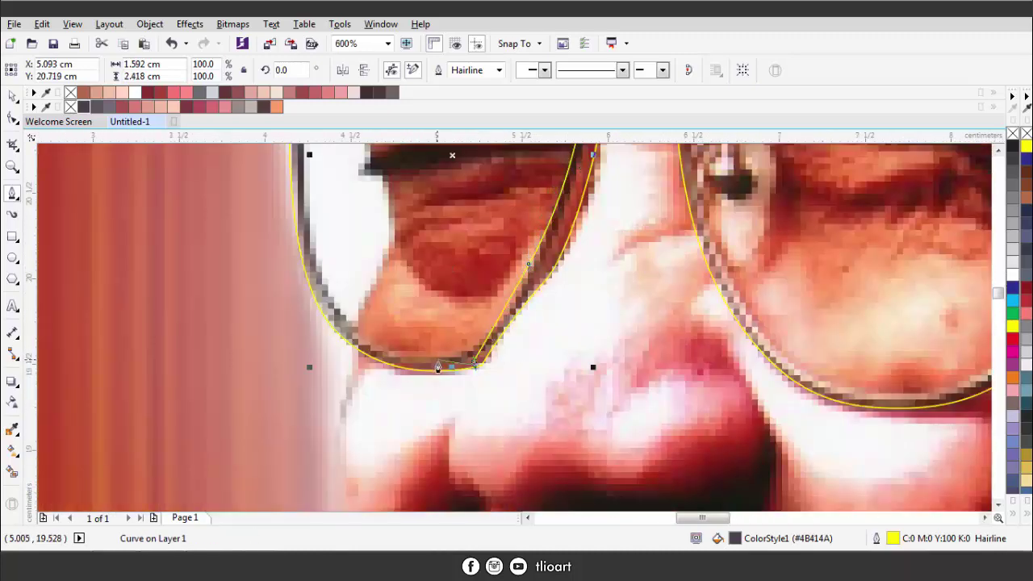
{"action": "scroll", "coordinate": [379, 367], "scroll_direction": "up", "scroll_amount": 2}
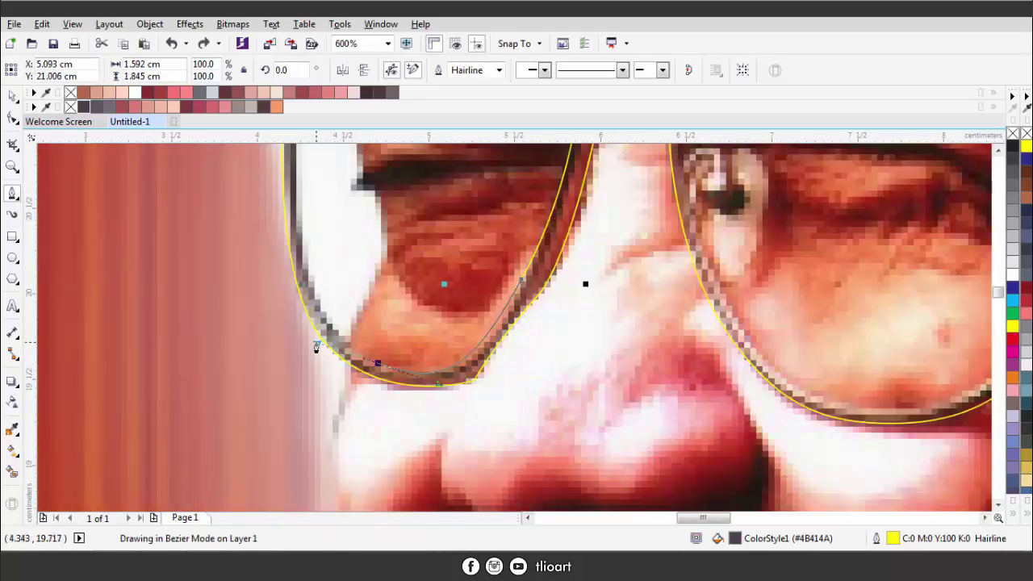
{"action": "key", "text": "ctrl+shift+z"}
- Trace the left lens's inner outline up its outer side, around the hinge piece, and close the shape
{"action": "scroll", "coordinate": [315, 347], "scroll_direction": "down", "scroll_amount": 2}
{"action": "scroll", "coordinate": [325, 258], "scroll_direction": "up", "scroll_amount": 2}
{"action": "scroll", "coordinate": [311, 291], "scroll_direction": "down", "scroll_amount": 1}
{"action": "scroll", "coordinate": [298, 289], "scroll_direction": "up", "scroll_amount": 1}
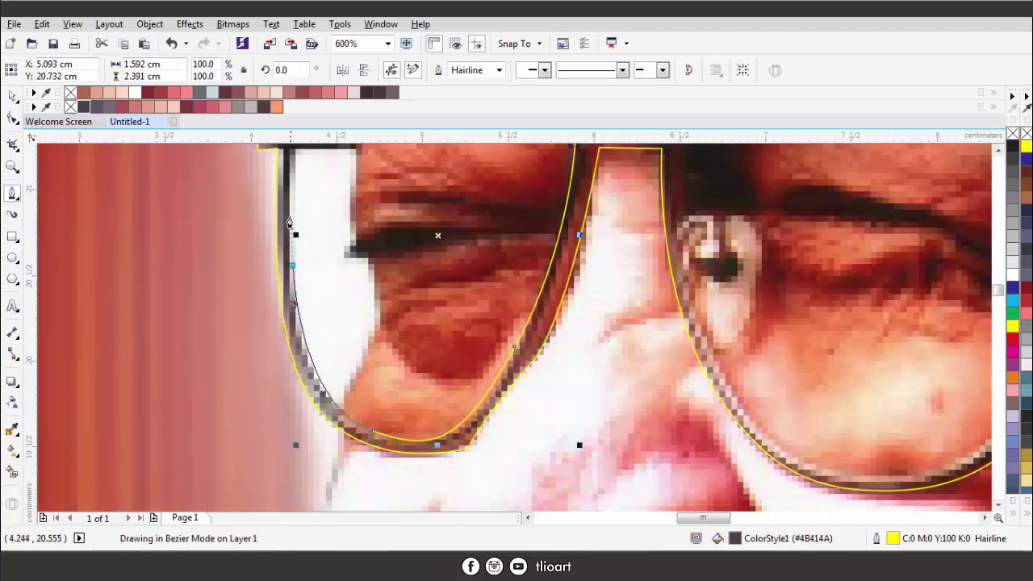
{"action": "scroll", "coordinate": [335, 242], "scroll_direction": "down", "scroll_amount": 1}
{"action": "scroll", "coordinate": [364, 309], "scroll_direction": "up", "scroll_amount": 2}
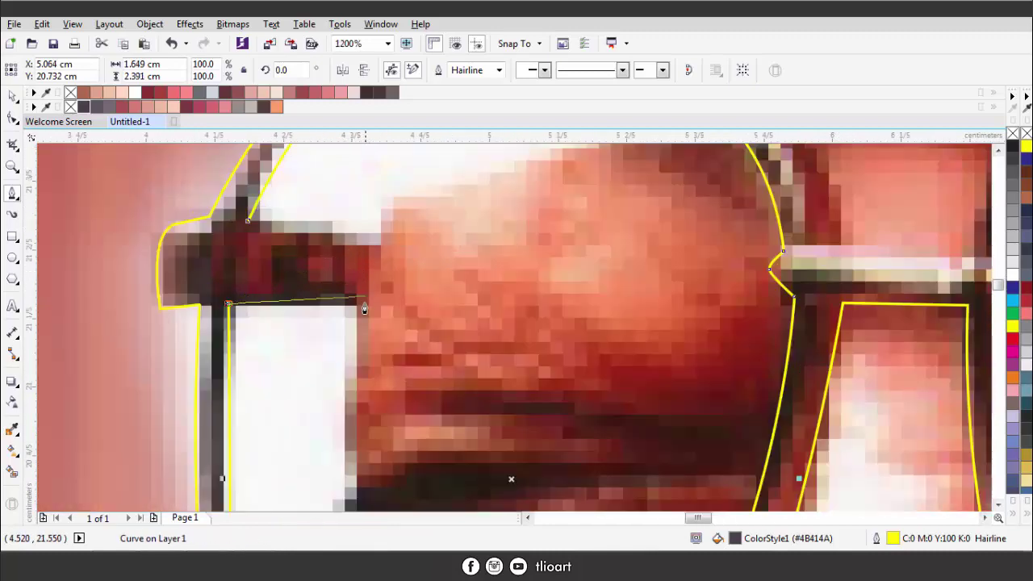
{"action": "scroll", "coordinate": [371, 226], "scroll_direction": "down", "scroll_amount": 2}
{"action": "scroll", "coordinate": [495, 224], "scroll_direction": "up", "scroll_amount": 1}
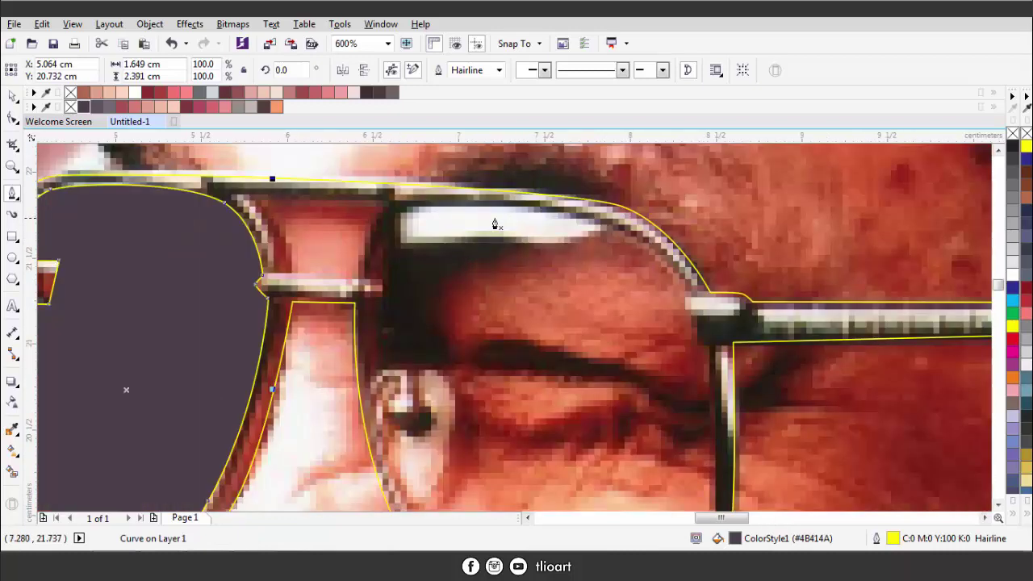
- Begin the right lens's inner outline at the nose bridge and trace it along the top rim and around the temple hinge
{"action": "left_click", "coordinate": [383, 277]}
{"action": "left_click_drag", "start_coordinate": [439, 208], "coordinate": [441, 209]}
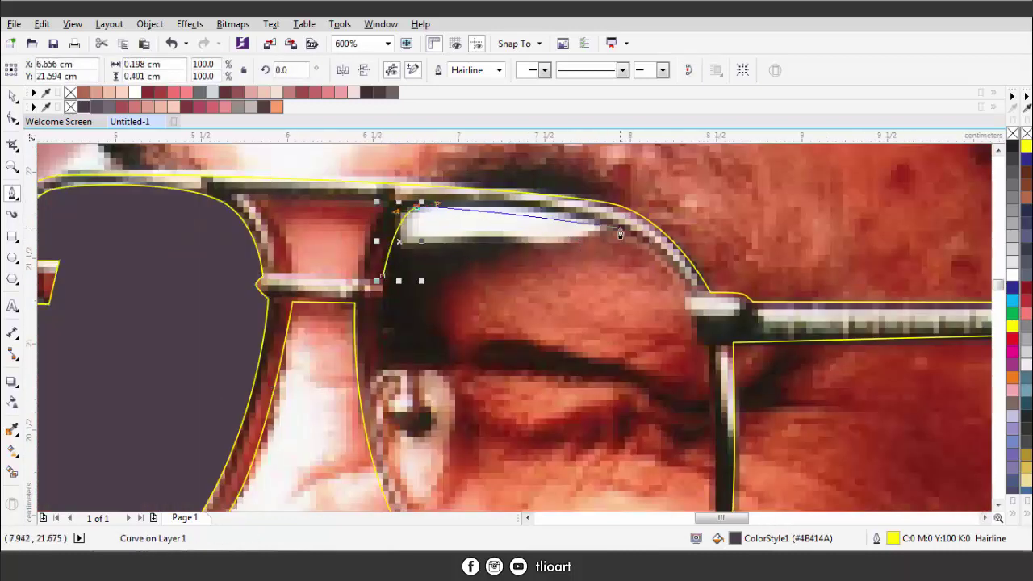
{"action": "left_click", "coordinate": [615, 229]}
{"action": "left_click", "coordinate": [691, 293]}
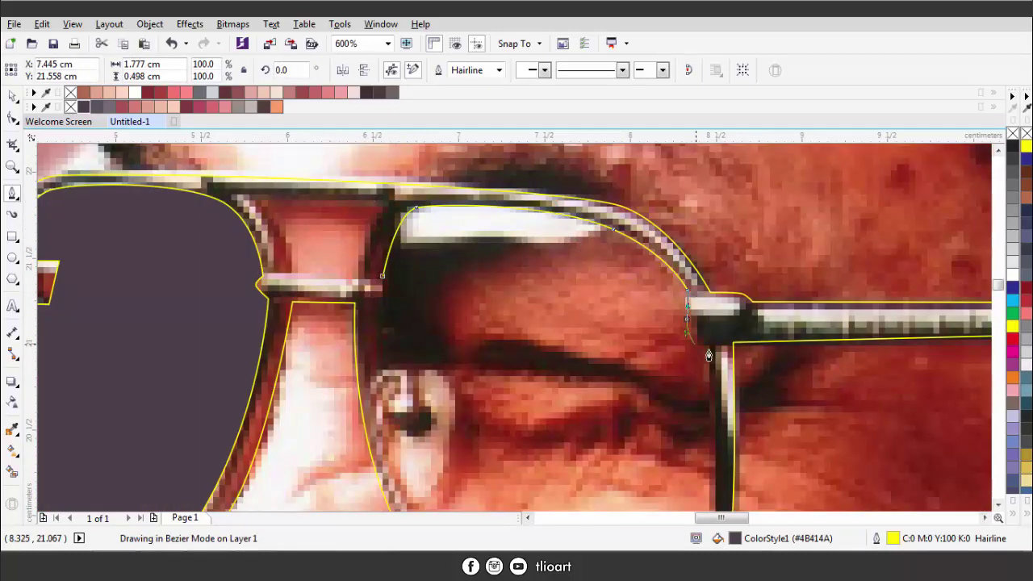
{"action": "left_click", "coordinate": [708, 349]}
{"action": "scroll", "coordinate": [643, 270], "scroll_direction": "down", "scroll_amount": 1}
{"action": "scroll", "coordinate": [675, 414], "scroll_direction": "up", "scroll_amount": 1}
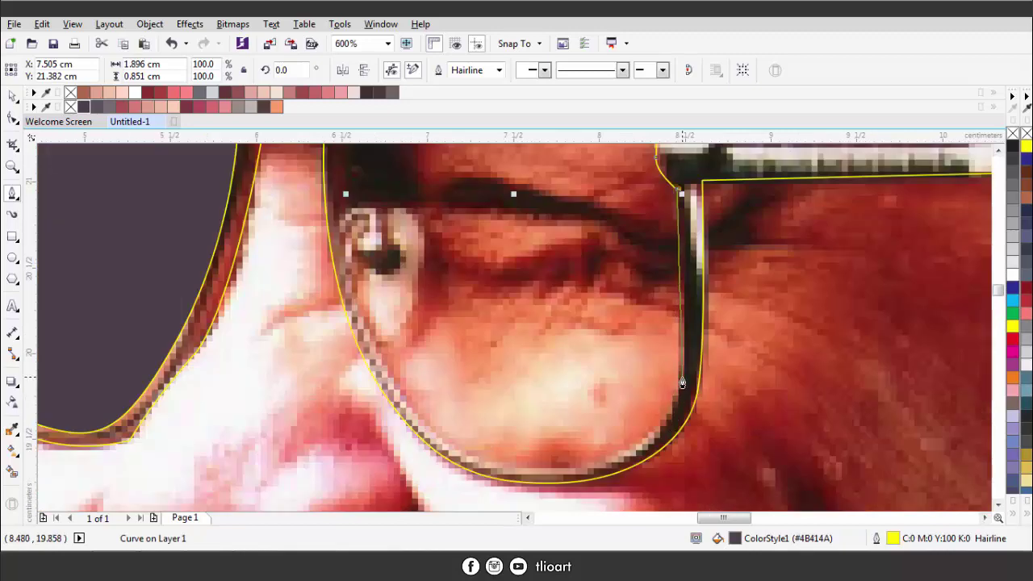
- Trace the right lens's inner outline down its outer side and around the bottom rim toward the nose
{"action": "left_click", "coordinate": [682, 381]}
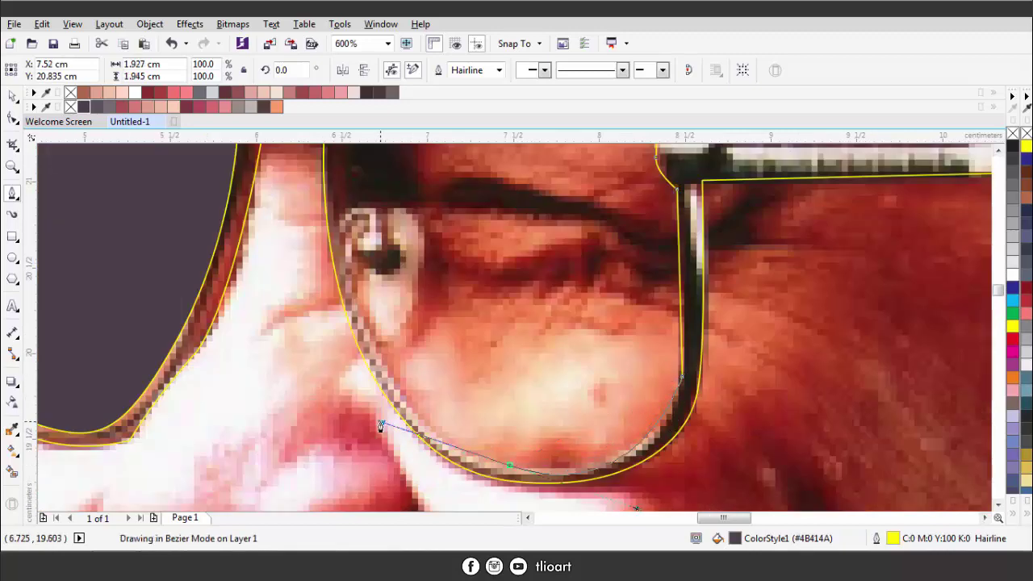
{"action": "left_click_drag", "start_coordinate": [381, 425], "coordinate": [381, 425]}
{"action": "left_click_drag", "start_coordinate": [604, 460], "coordinate": [406, 417]}
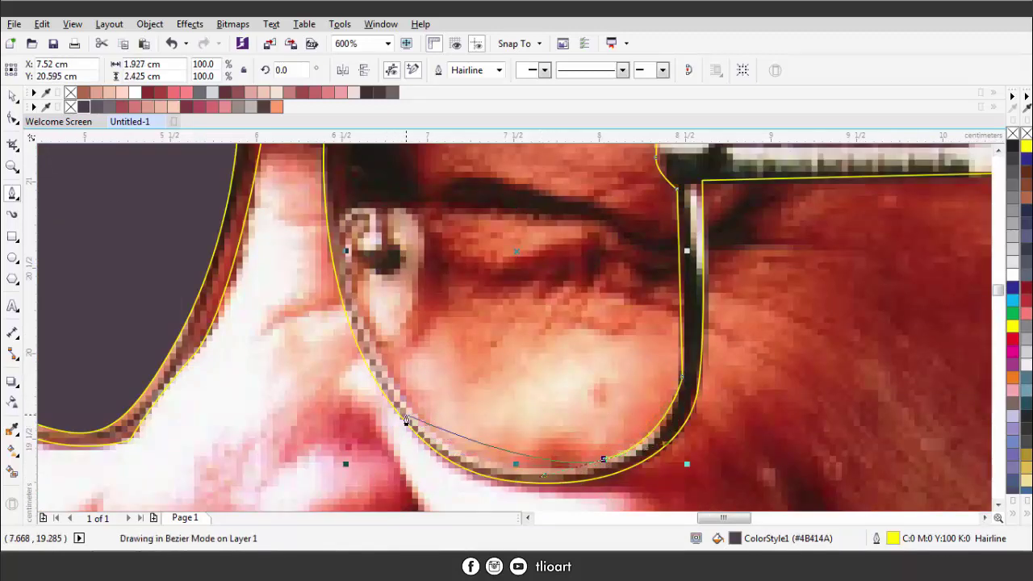
{"action": "left_click_drag", "start_coordinate": [370, 355], "coordinate": [367, 350]}
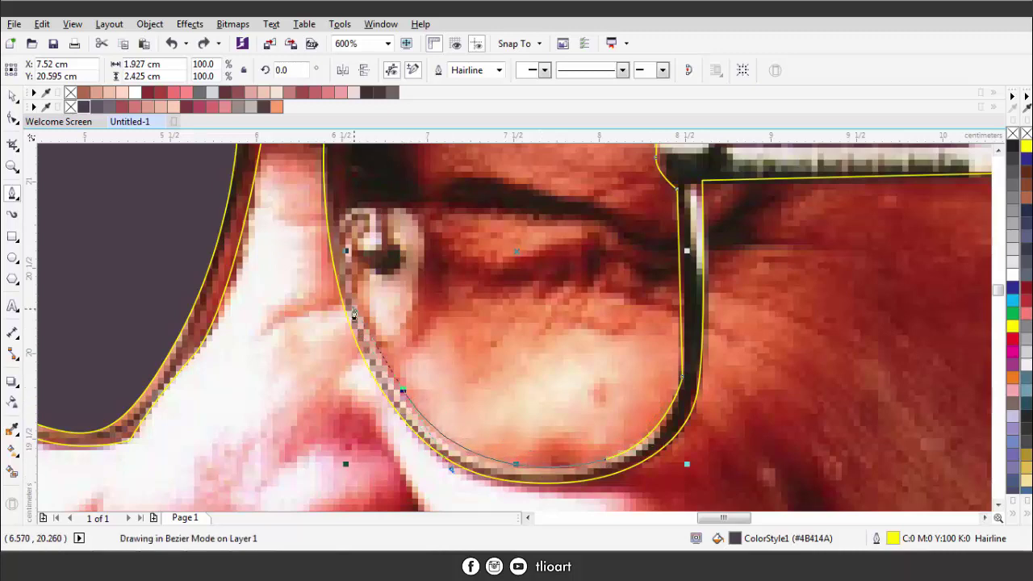
- Trace the right lens's inner outline around the nose pad and close it at the nose bridge
{"action": "scroll", "coordinate": [352, 284], "scroll_direction": "down", "scroll_amount": 2}
{"action": "scroll", "coordinate": [414, 397], "scroll_direction": "up", "scroll_amount": 2}
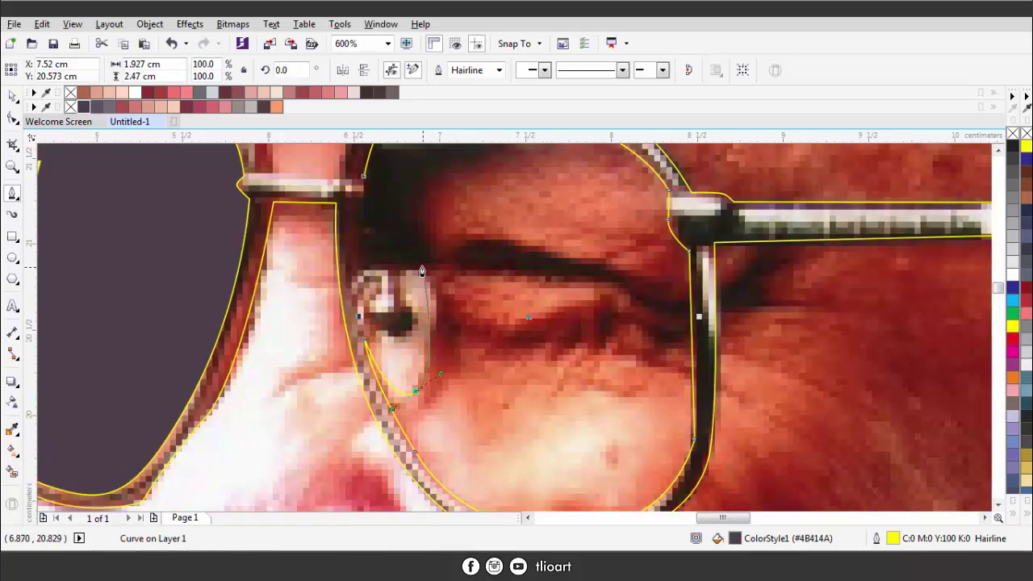
{"action": "scroll", "coordinate": [382, 212], "scroll_direction": "down", "scroll_amount": 2}
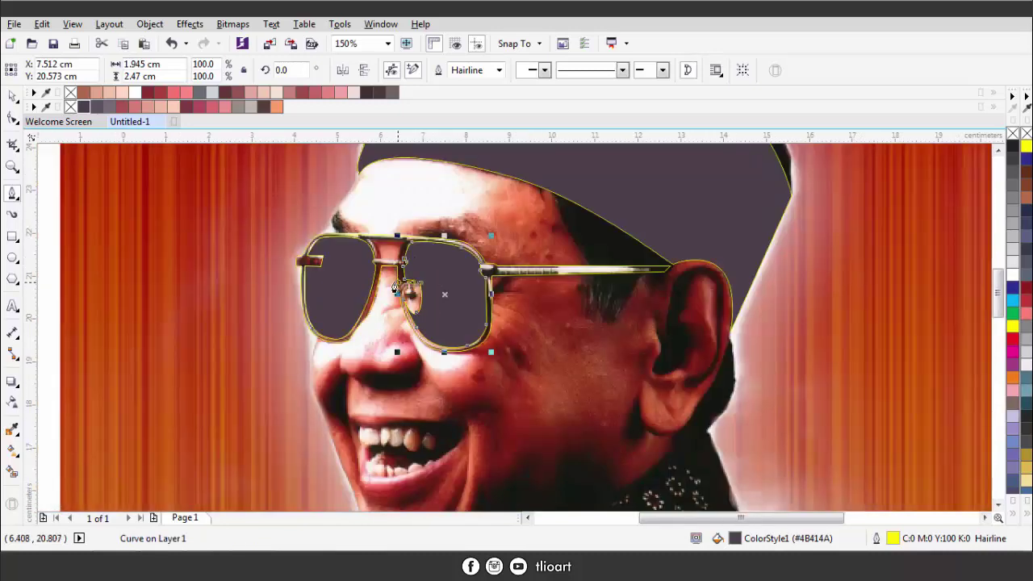
- Draw a closed four-sided shape over the opening between the top bar and the lower nose bridge
{"action": "scroll", "coordinate": [438, 293], "scroll_direction": "up", "scroll_amount": 3}
{"action": "left_click", "coordinate": [525, 433]}
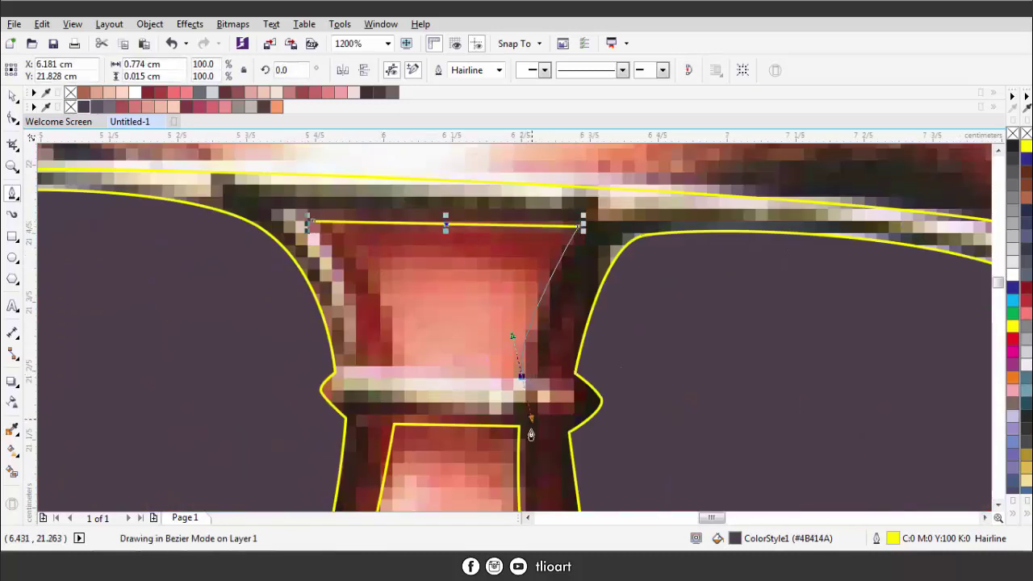
{"action": "key", "text": "ctrl+z"}
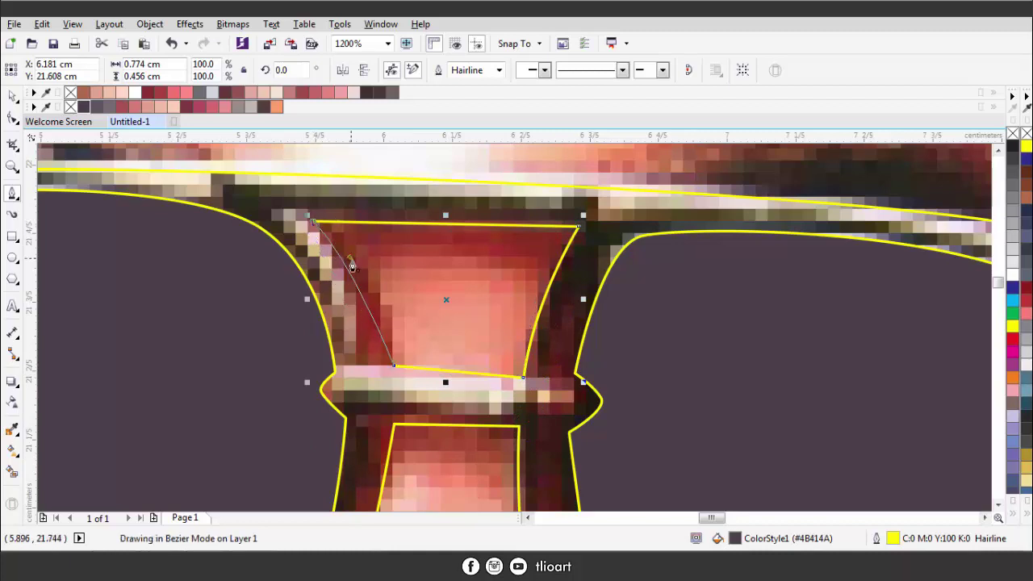
{"action": "left_click_drag", "start_coordinate": [352, 266], "coordinate": [355, 271]}
{"action": "scroll", "coordinate": [371, 288], "scroll_direction": "down", "scroll_amount": 2}
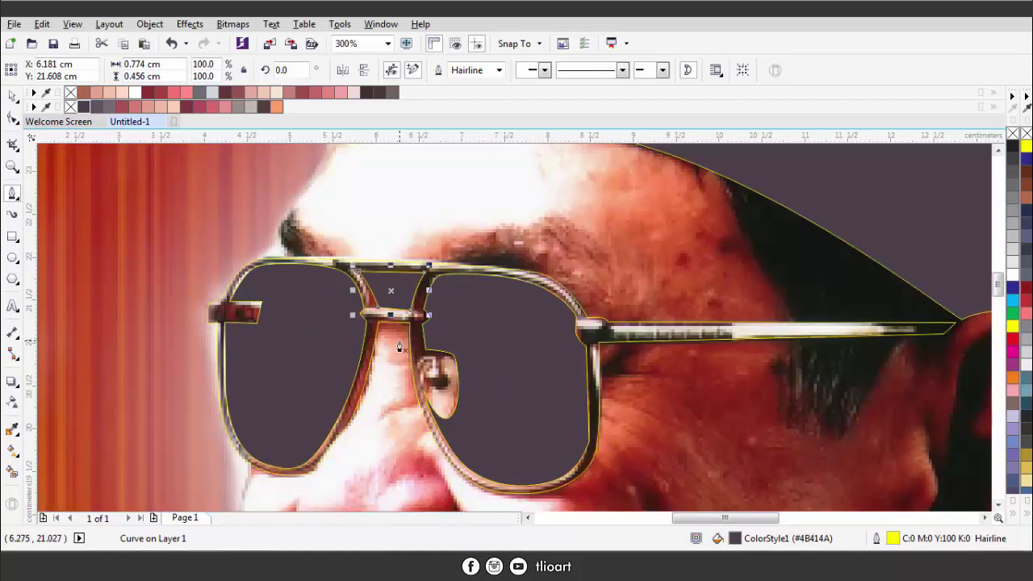
- Combine the two lens shapes and the bridge opening with the outer frame outline into a single curve
{"action": "key", "text": "space"}
{"action": "left_click", "coordinate": [460, 315], "text": "shift"}
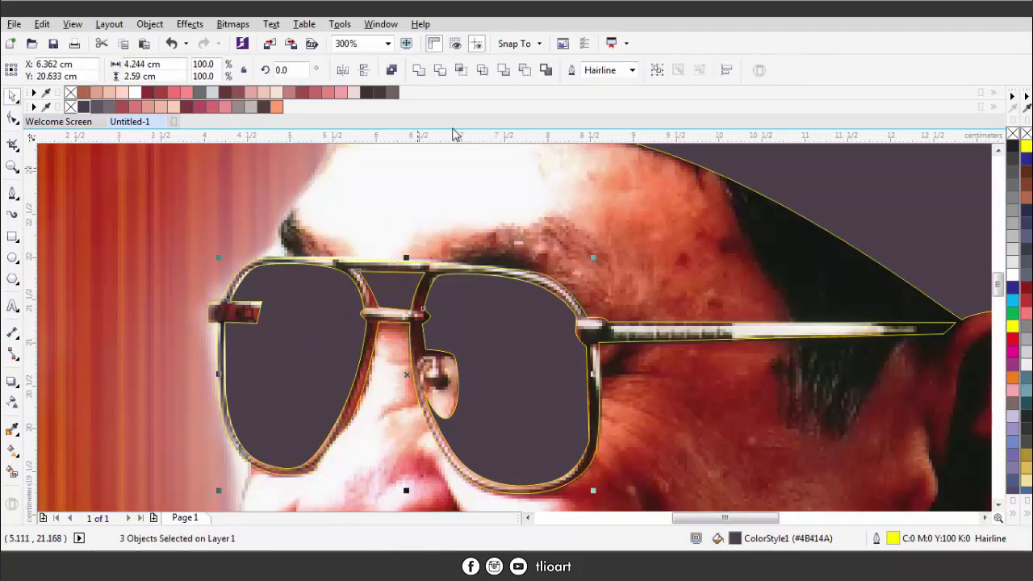
{"action": "key", "text": "ctrl+z"}
{"action": "left_click", "coordinate": [473, 318]}
{"action": "left_click", "coordinate": [473, 355]}
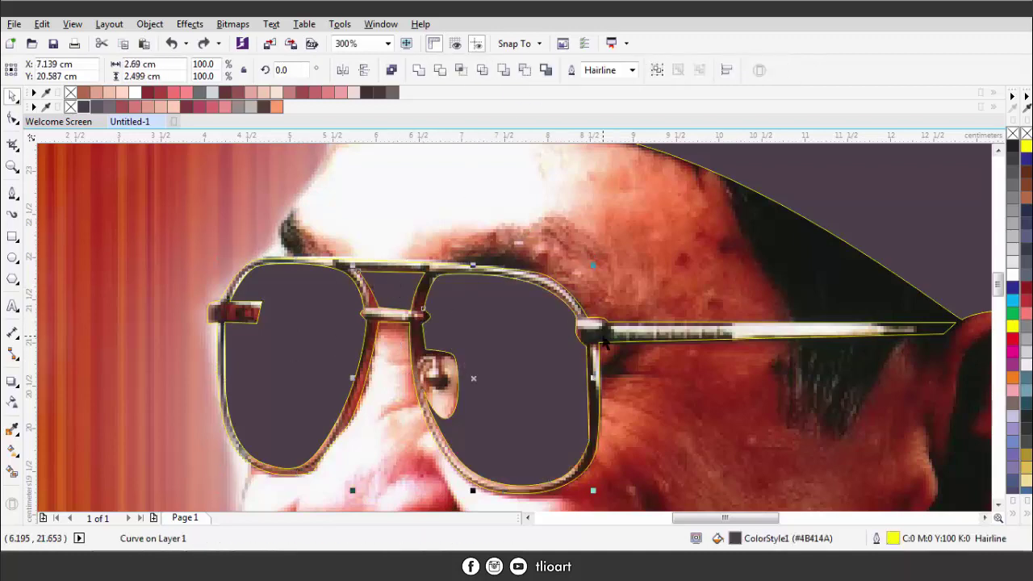
{"action": "left_click", "coordinate": [418, 316], "text": "shift"}
{"action": "key", "text": "ctrl+l"}
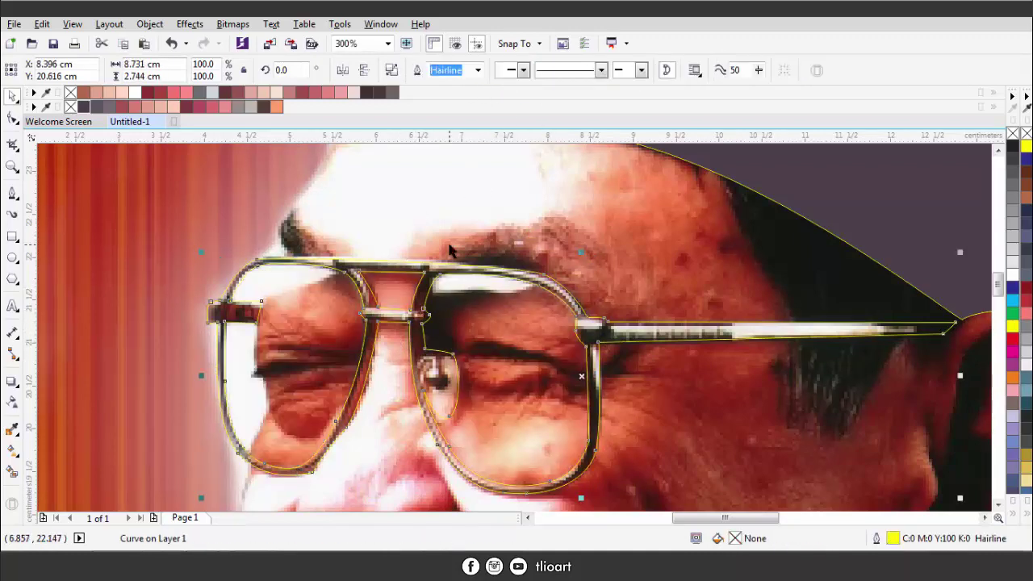
- Start a pen outline above the frame's outer corner and trace it along the glasses' top bar past the bridge
{"action": "scroll", "coordinate": [209, 307], "scroll_direction": "up", "scroll_amount": 4}
{"action": "left_click", "coordinate": [12, 194]}
{"action": "left_click", "coordinate": [69, 219]}
{"action": "left_click_drag", "start_coordinate": [231, 214], "coordinate": [542, 237]}
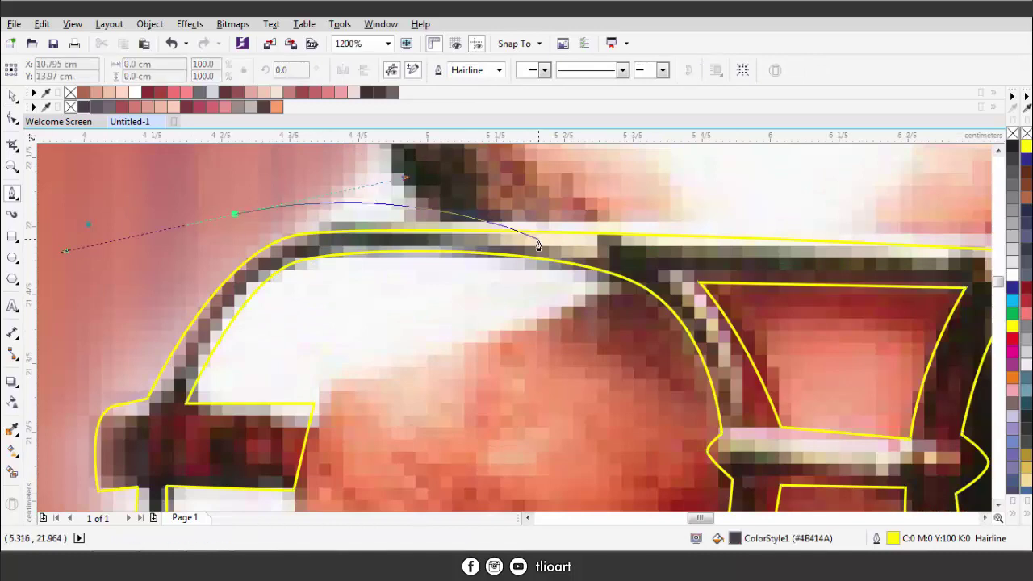
{"action": "scroll", "coordinate": [733, 247], "scroll_direction": "down", "scroll_amount": 4}
{"action": "scroll", "coordinate": [733, 248], "scroll_direction": "up", "scroll_amount": 4}
{"action": "left_click_drag", "start_coordinate": [326, 262], "coordinate": [330, 179]}
{"action": "scroll", "coordinate": [330, 221], "scroll_direction": "down", "scroll_amount": 2}
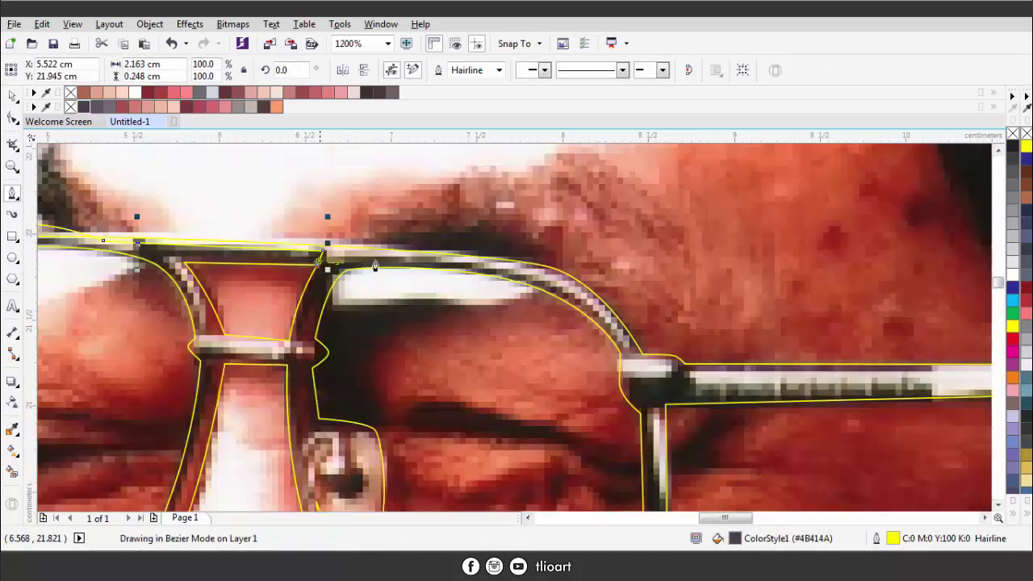
- Continue the outline down the middle of the right lens's upper rim and around the light part of the hinge
{"action": "left_click", "coordinate": [530, 282]}
{"action": "scroll", "coordinate": [642, 359], "scroll_direction": "up", "scroll_amount": 2}
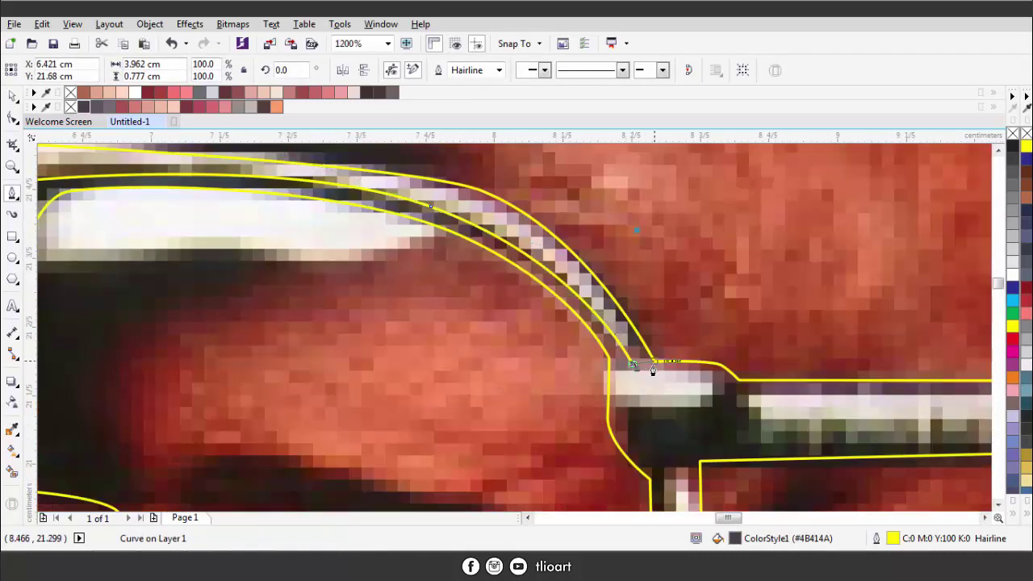
{"action": "left_click", "coordinate": [649, 360]}
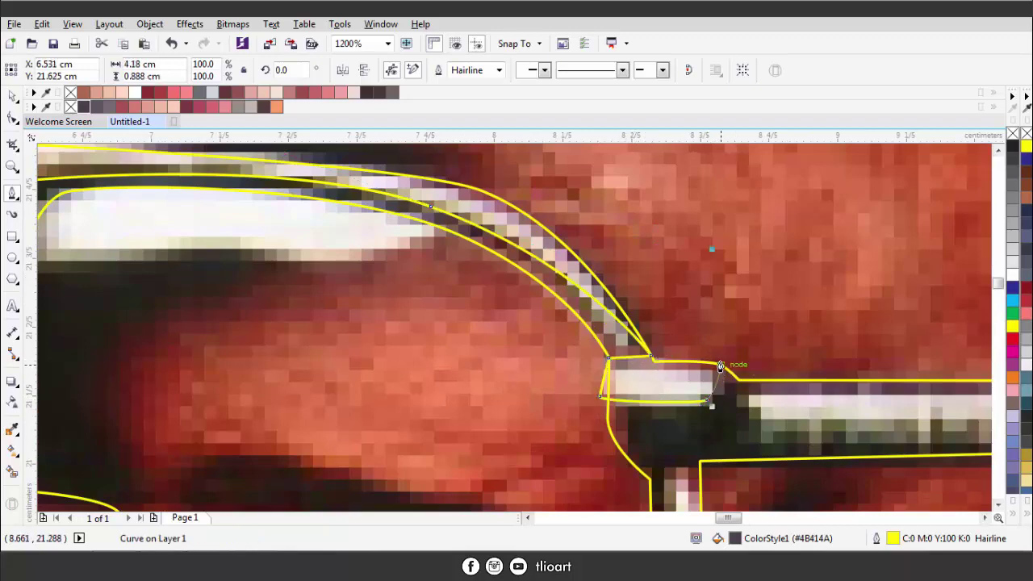
{"action": "left_click", "coordinate": [755, 358]}
{"action": "left_click", "coordinate": [759, 417]}
- Trace the outline along the temple arm's light band, loop it beyond the tip and return beneath the arm to the hinge
{"action": "scroll", "coordinate": [759, 418], "scroll_direction": "down", "scroll_amount": 3}
{"action": "scroll", "coordinate": [584, 384], "scroll_direction": "up", "scroll_amount": 3}
{"action": "left_click", "coordinate": [584, 384]}
{"action": "scroll", "coordinate": [584, 384], "scroll_direction": "up", "scroll_amount": 2}
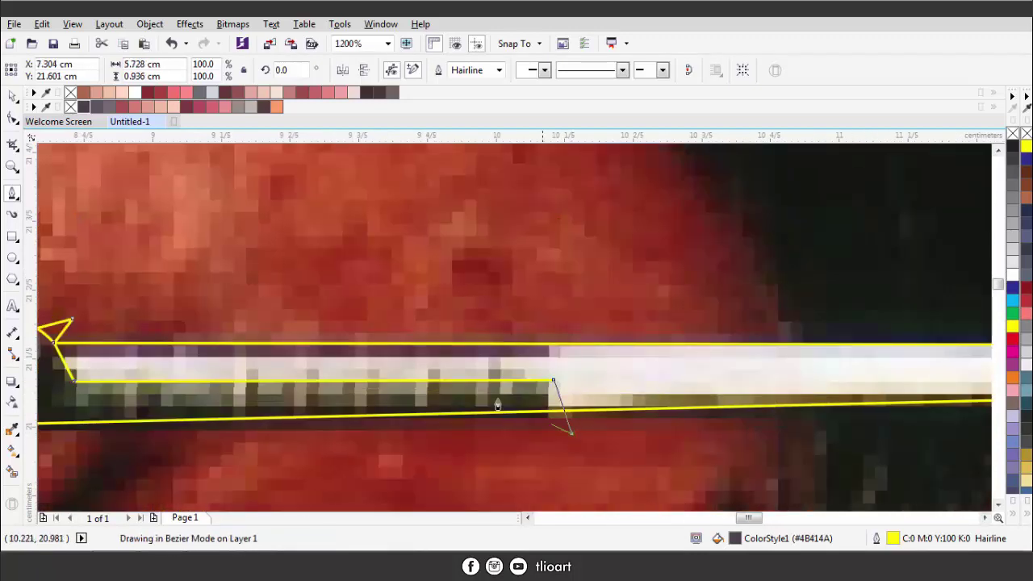
{"action": "scroll", "coordinate": [553, 404], "scroll_direction": "down", "scroll_amount": 3}
{"action": "scroll", "coordinate": [662, 377], "scroll_direction": "up", "scroll_amount": 2}
{"action": "scroll", "coordinate": [665, 355], "scroll_direction": "down", "scroll_amount": 3}
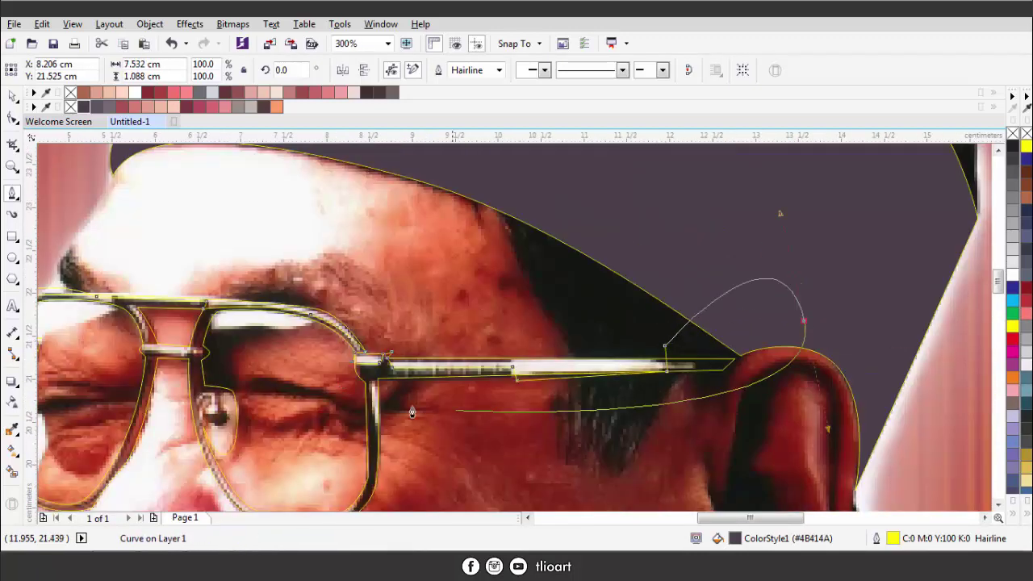
{"action": "scroll", "coordinate": [371, 384], "scroll_direction": "up", "scroll_amount": 2}
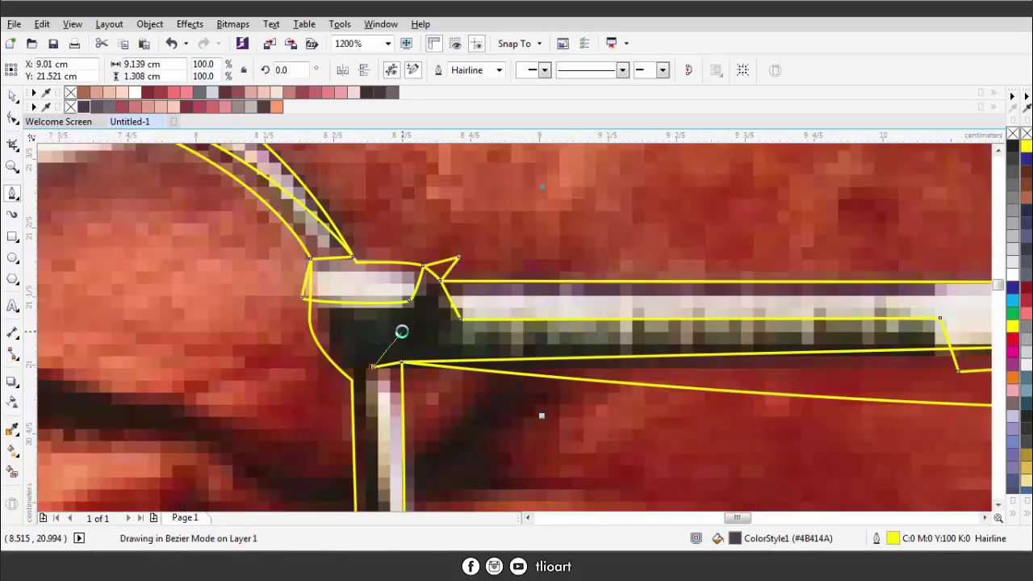
- Extend the outline down the right lens's outer rim and under the lens, then close it in a wide loop around the glasses
{"action": "left_click", "coordinate": [401, 363]}
{"action": "scroll", "coordinate": [409, 319], "scroll_direction": "down", "scroll_amount": 1}
{"action": "left_click", "coordinate": [200, 448]}
{"action": "scroll", "coordinate": [295, 396], "scroll_direction": "down", "scroll_amount": 1}
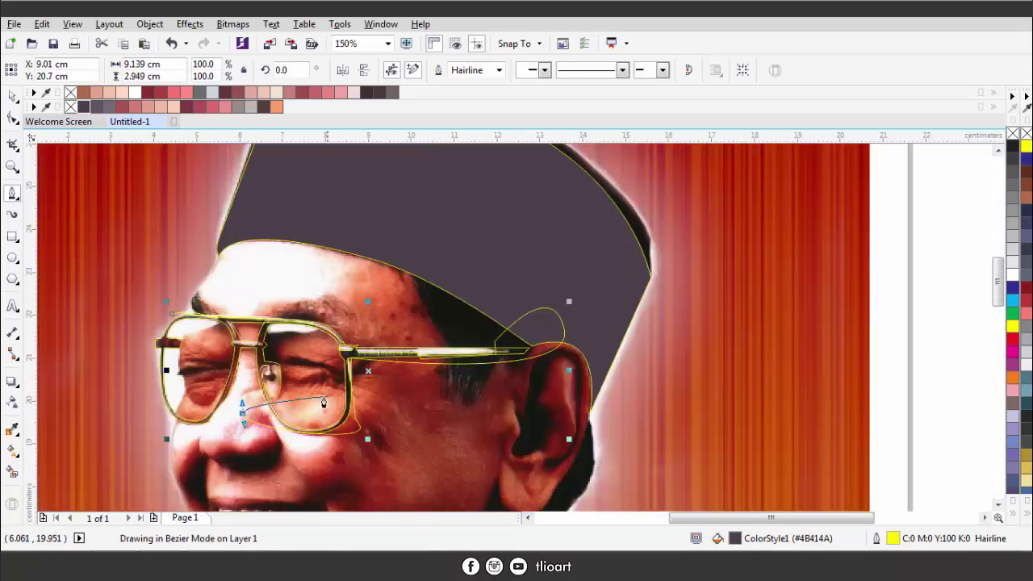
{"action": "scroll", "coordinate": [273, 402], "scroll_direction": "up", "scroll_amount": 2}
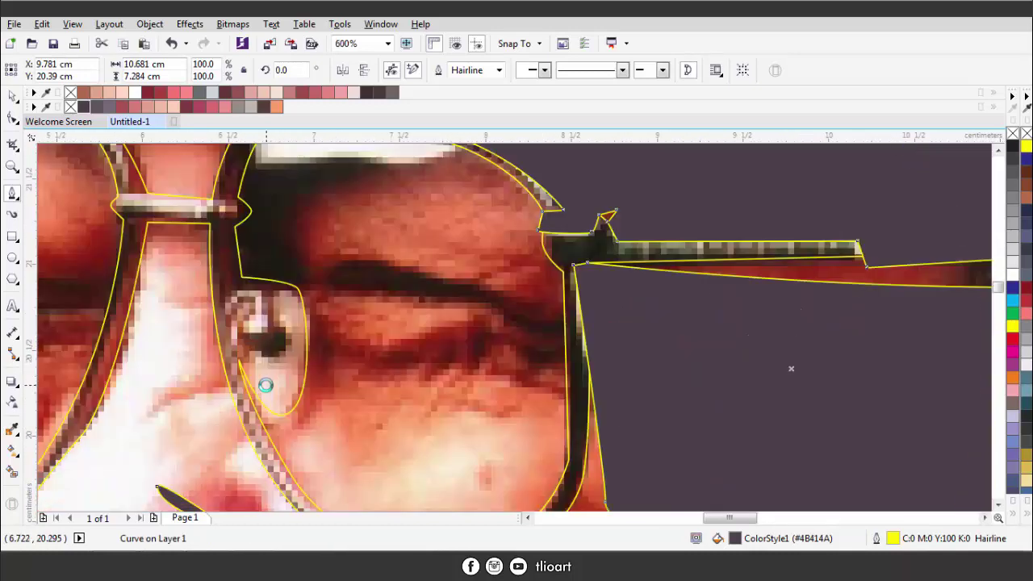
- Draw the start of a second outline around the nose pad, following its light surface and the dark round mount inside it
{"action": "left_click_drag", "start_coordinate": [272, 403], "coordinate": [236, 373]}
{"action": "left_click", "coordinate": [228, 311]}
{"action": "scroll", "coordinate": [252, 322], "scroll_direction": "up", "scroll_amount": 1}
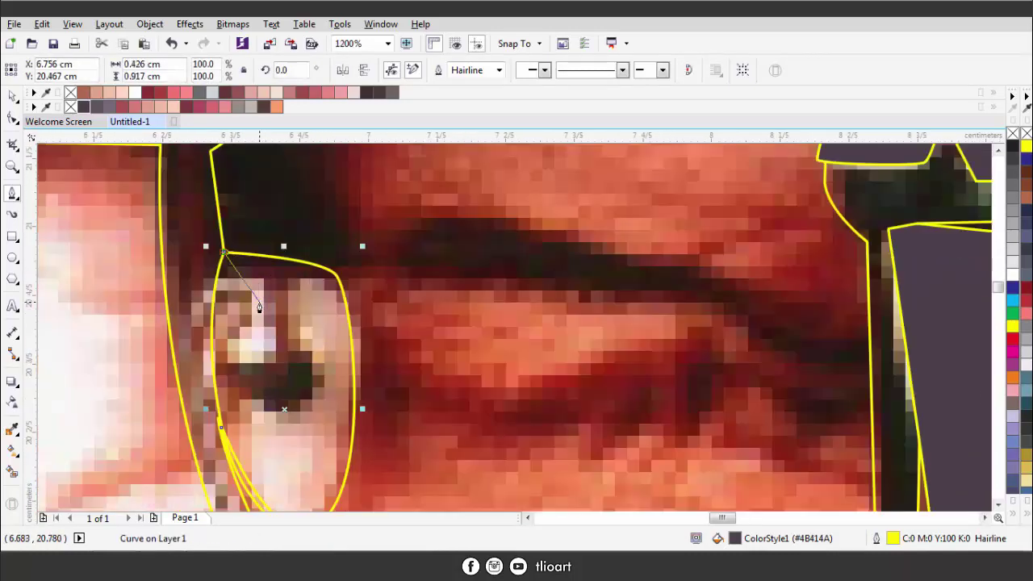
{"action": "left_click_drag", "start_coordinate": [255, 236], "coordinate": [260, 333]}
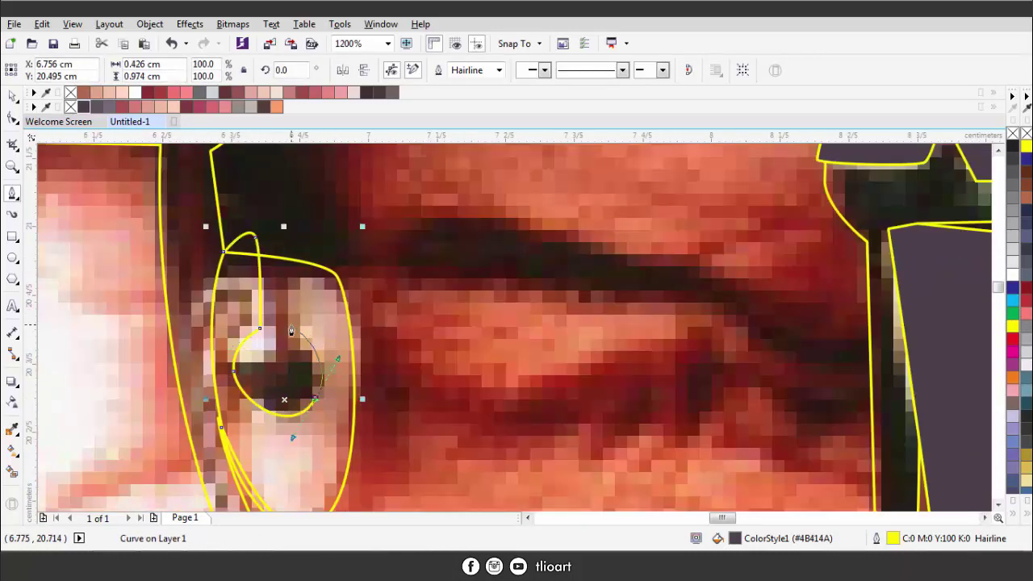
{"action": "scroll", "coordinate": [283, 259], "scroll_direction": "down", "scroll_amount": 1}
{"action": "scroll", "coordinate": [356, 355], "scroll_direction": "down", "scroll_amount": 2}
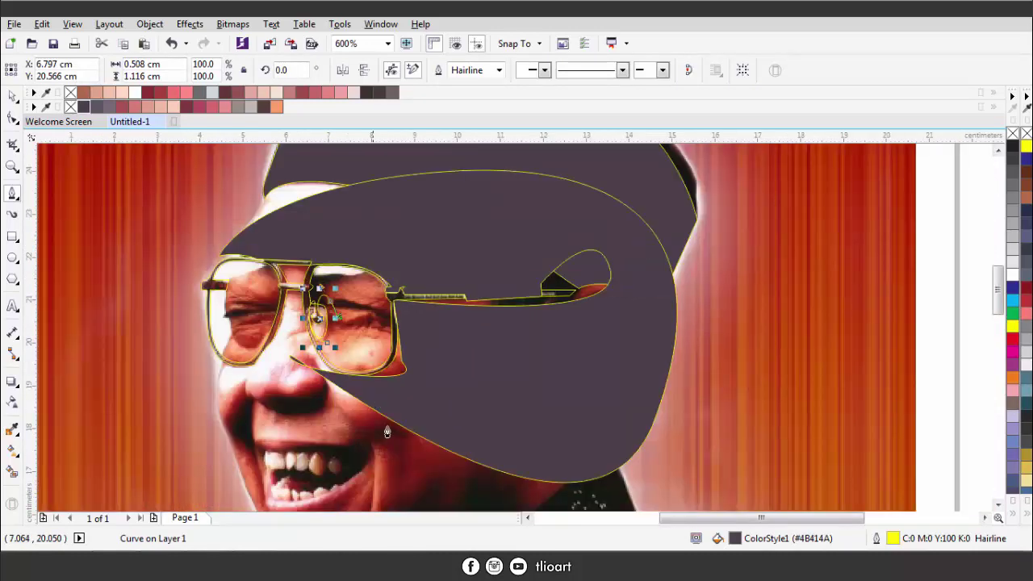
- Carry the nose pad outline along the right lens's lower rim to its outer side and close the shape
{"action": "scroll", "coordinate": [238, 188], "scroll_direction": "up", "scroll_amount": 2}
{"action": "scroll", "coordinate": [238, 188], "scroll_direction": "down", "scroll_amount": 1}
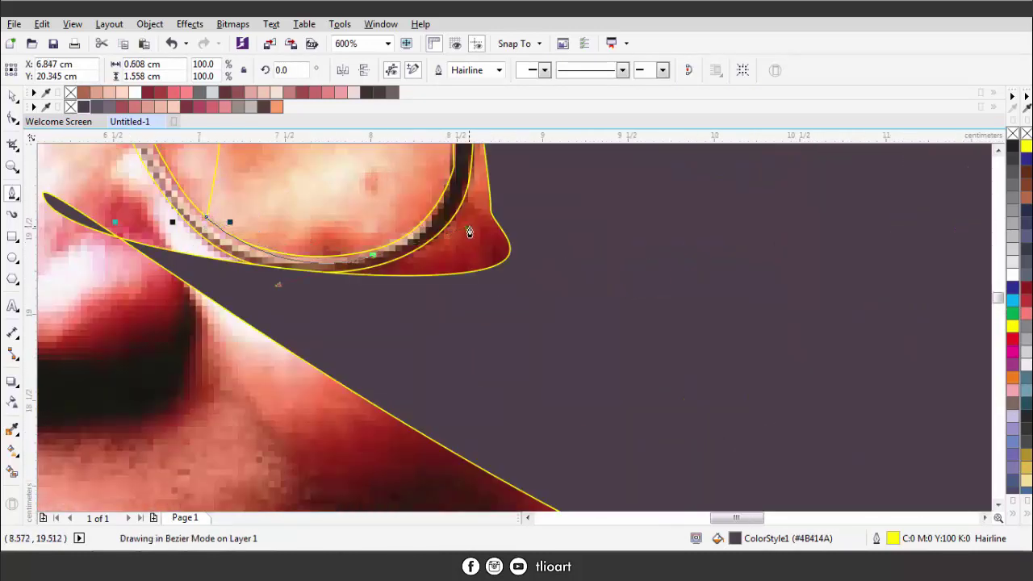
{"action": "scroll", "coordinate": [371, 262], "scroll_direction": "down", "scroll_amount": 2}
{"action": "scroll", "coordinate": [461, 189], "scroll_direction": "up", "scroll_amount": 2}
{"action": "scroll", "coordinate": [390, 232], "scroll_direction": "down", "scroll_amount": 1}
{"action": "scroll", "coordinate": [389, 231], "scroll_direction": "down", "scroll_amount": 1}
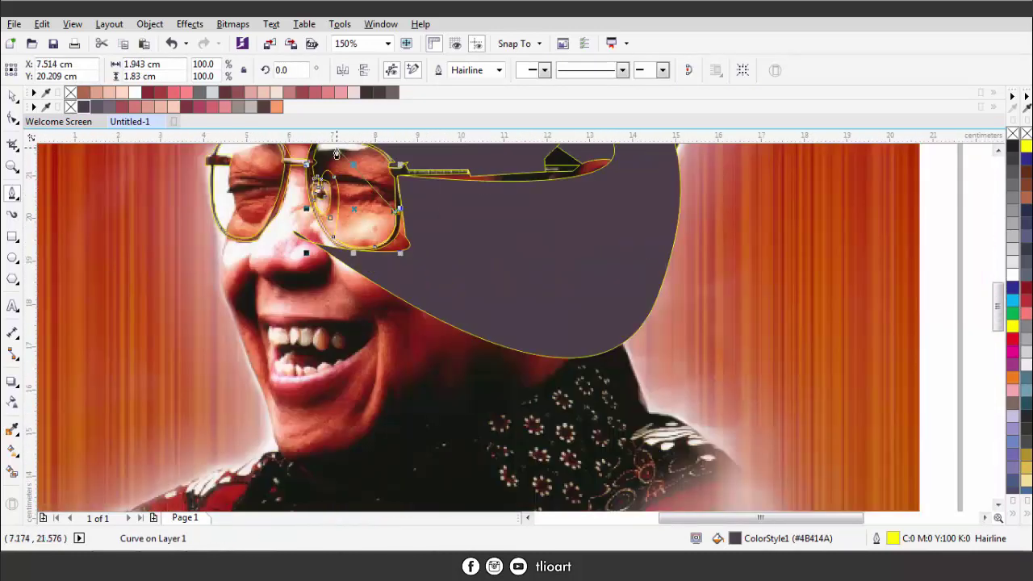
- Draw a closed shape over the light edge beside the bridge opening and the light upper part of the lower nose bridge
{"action": "scroll", "coordinate": [296, 330], "scroll_direction": "up", "scroll_amount": 1}
{"action": "scroll", "coordinate": [358, 380], "scroll_direction": "up", "scroll_amount": 2}
{"action": "scroll", "coordinate": [363, 394], "scroll_direction": "down", "scroll_amount": 1}
{"action": "scroll", "coordinate": [362, 393], "scroll_direction": "up", "scroll_amount": 2}
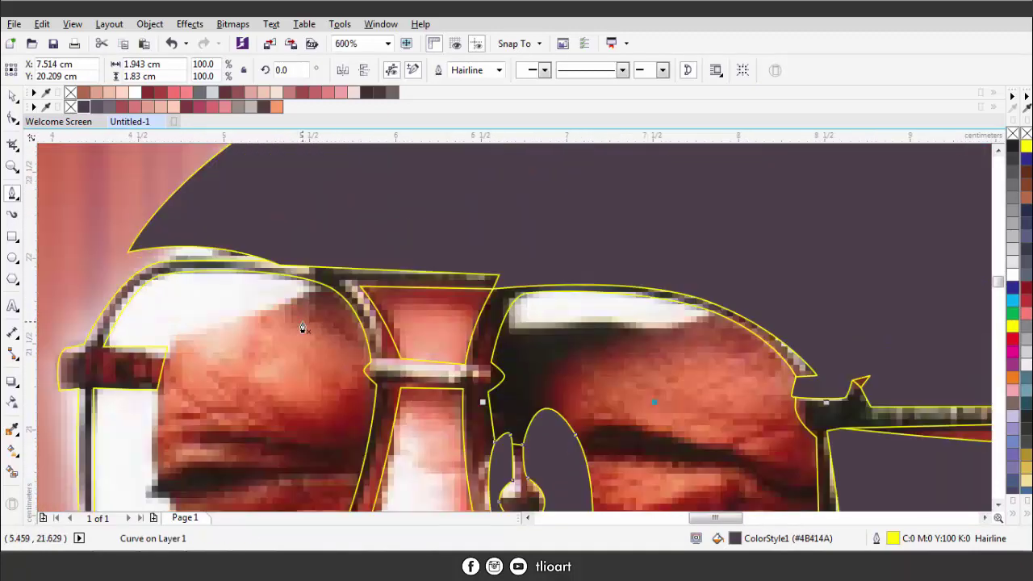
{"action": "scroll", "coordinate": [301, 326], "scroll_direction": "up", "scroll_amount": 1}
{"action": "scroll", "coordinate": [324, 287], "scroll_direction": "down", "scroll_amount": 1}
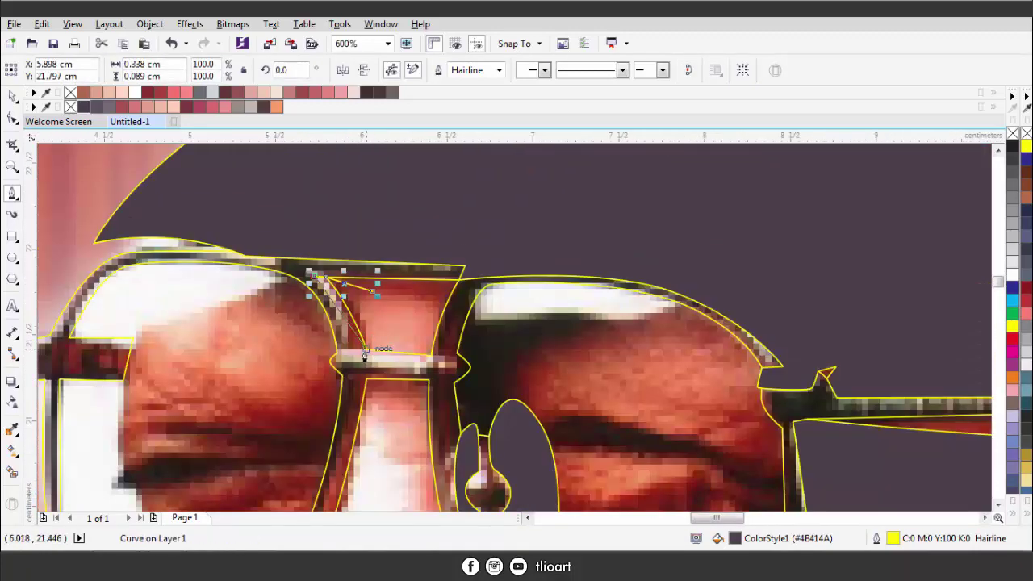
{"action": "scroll", "coordinate": [355, 362], "scroll_direction": "up", "scroll_amount": 2}
{"action": "left_click_drag", "start_coordinate": [262, 366], "coordinate": [299, 396]}
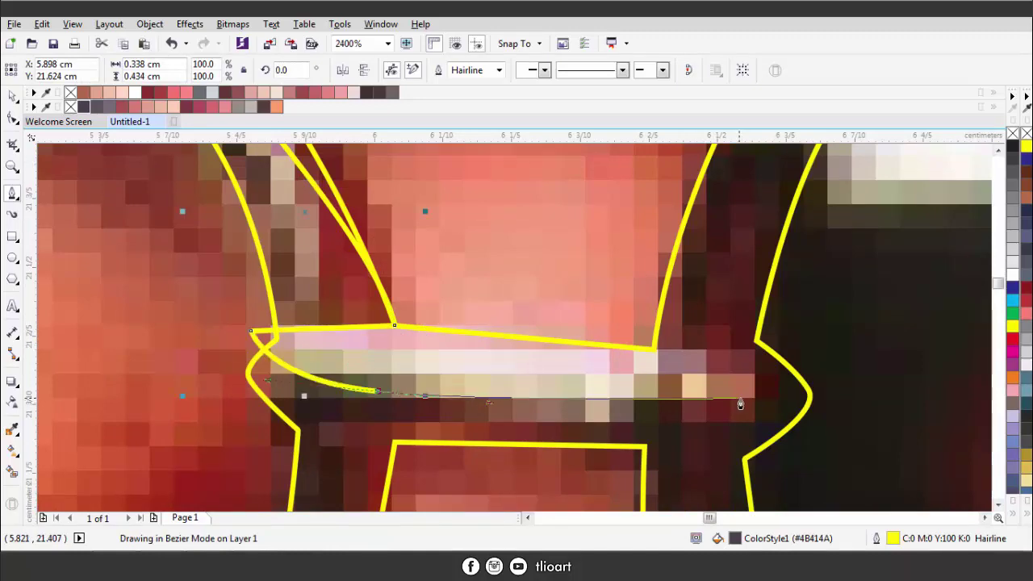
{"action": "left_click", "coordinate": [650, 348]}
{"action": "scroll", "coordinate": [627, 374], "scroll_direction": "down", "scroll_amount": 3}
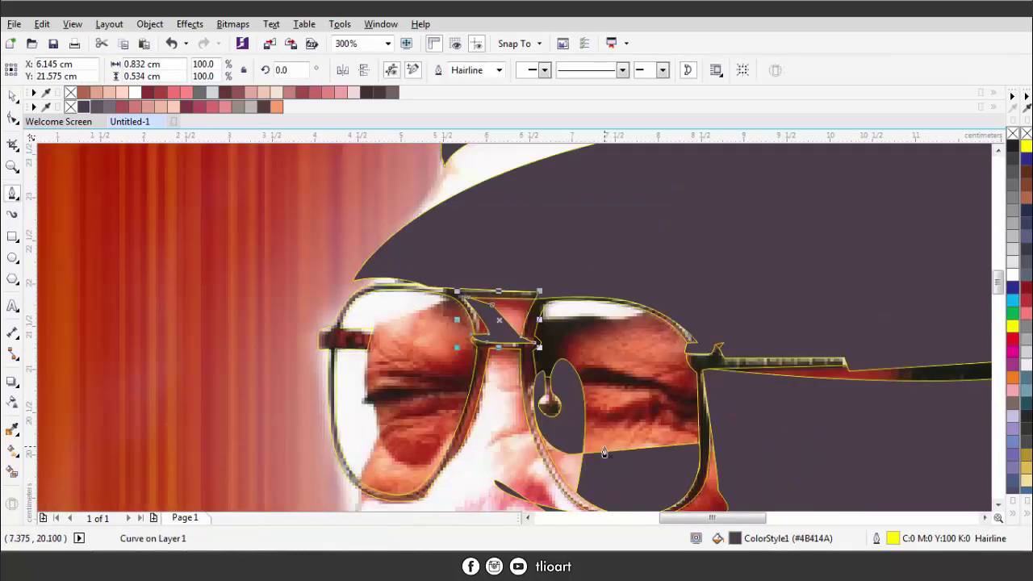
- Combine the large outline, the nose pad shape and the nose bridge shape into a single curve
{"action": "key", "text": "space"}
{"action": "left_click", "coordinate": [702, 291], "text": "shift"}
{"action": "left_click", "coordinate": [811, 421], "text": "shift"}
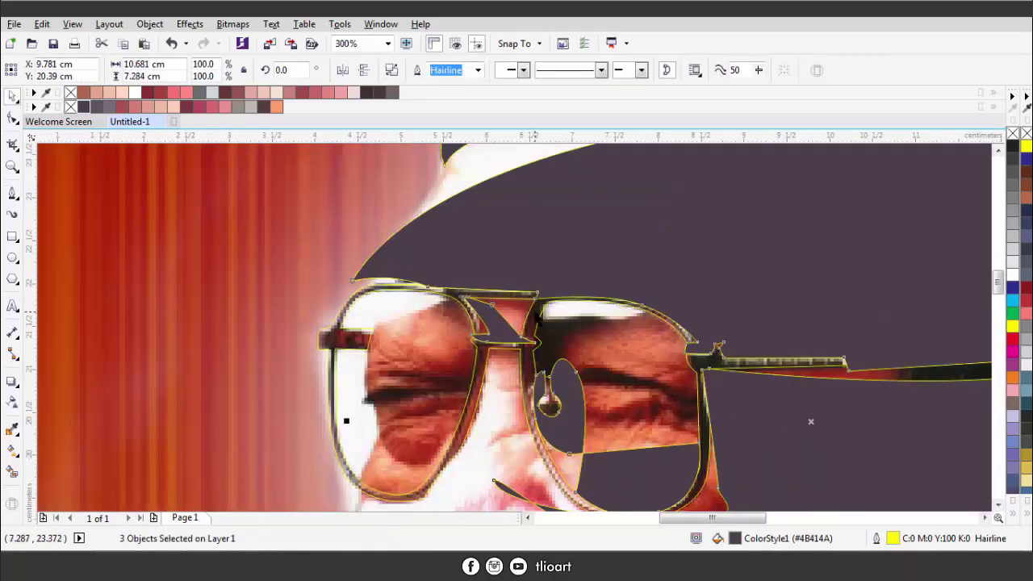
{"action": "left_click", "coordinate": [255, 264], "text": "shift"}
{"action": "left_click", "coordinate": [103, 107]}
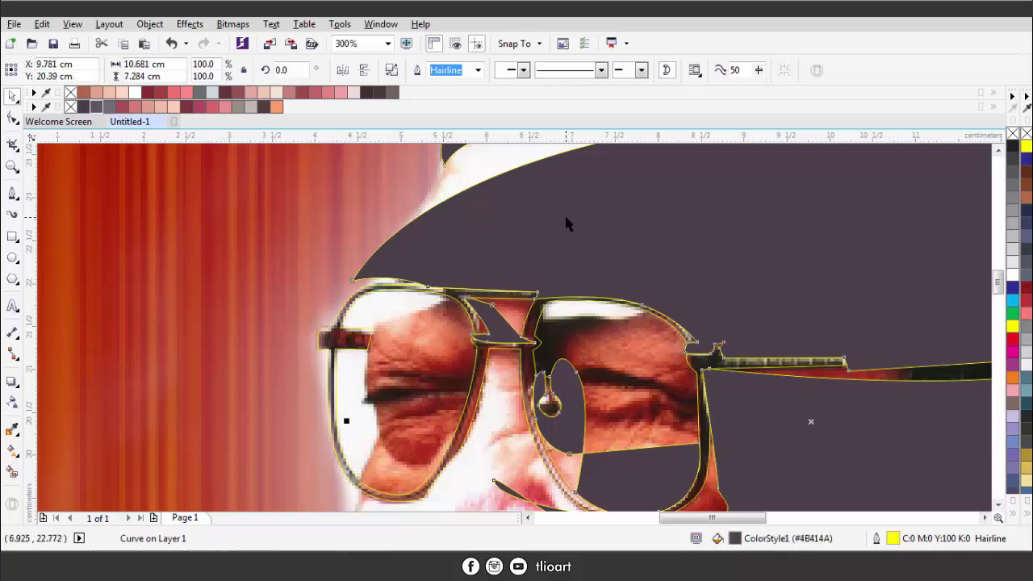
- Keep only the combined curve's overlap with the glasses frame, filling the frame dark purple and the overlap lighter grey-purple
{"action": "left_click", "coordinate": [564, 213]}
{"action": "scroll", "coordinate": [297, 262], "scroll_direction": "down", "scroll_amount": 1}
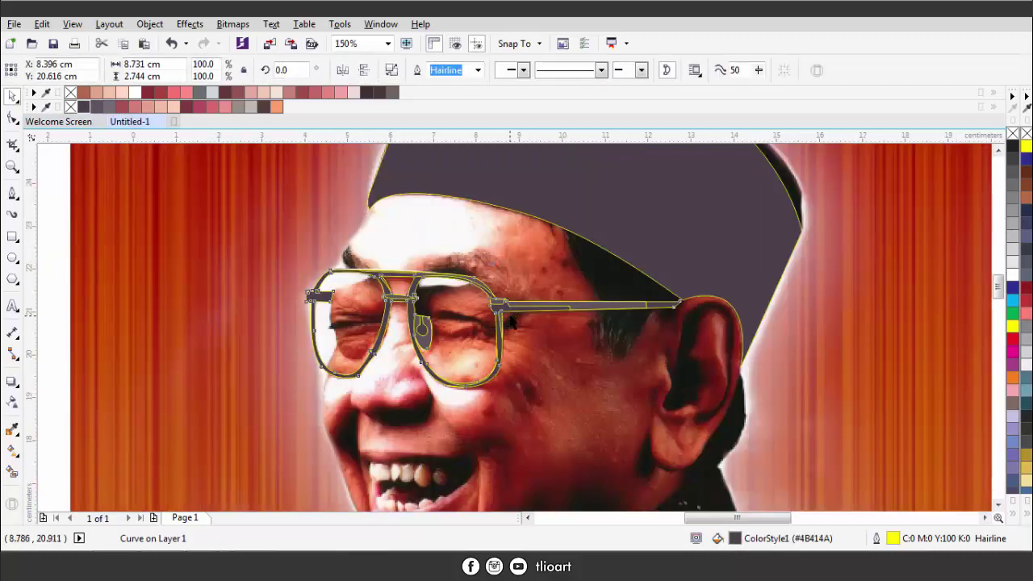
{"action": "scroll", "coordinate": [500, 321], "scroll_direction": "up", "scroll_amount": 1}
{"action": "left_click", "coordinate": [121, 107]}
{"action": "left_click", "coordinate": [433, 384]}
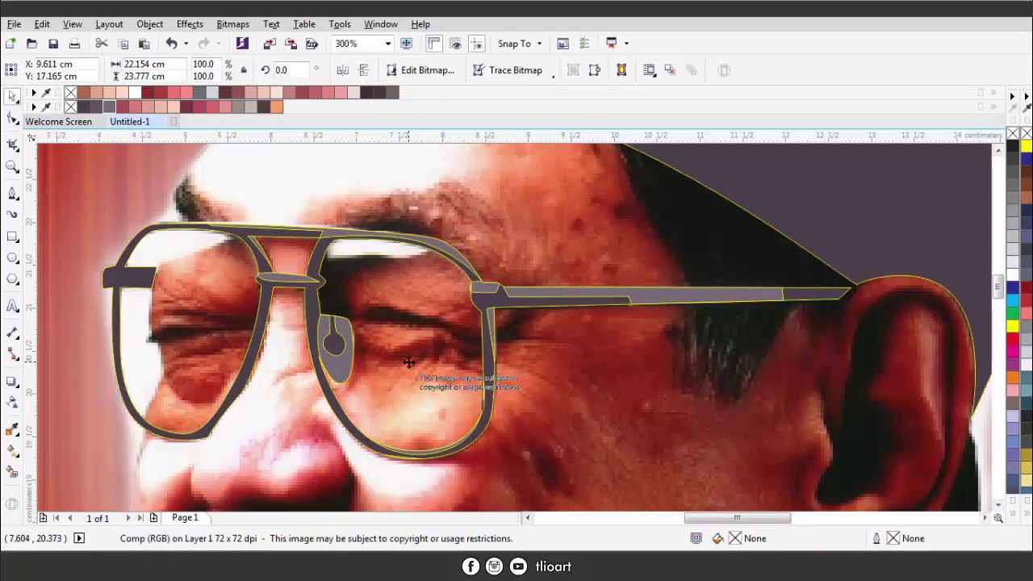
- Start the left eyebrow's pen outline at its inner end, crossing the glasses' top bar with a jagged hair edge
{"action": "key", "text": "F5"}
{"action": "scroll", "coordinate": [410, 360], "scroll_direction": "down", "scroll_amount": 1}
{"action": "scroll", "coordinate": [305, 280], "scroll_direction": "up", "scroll_amount": 2}
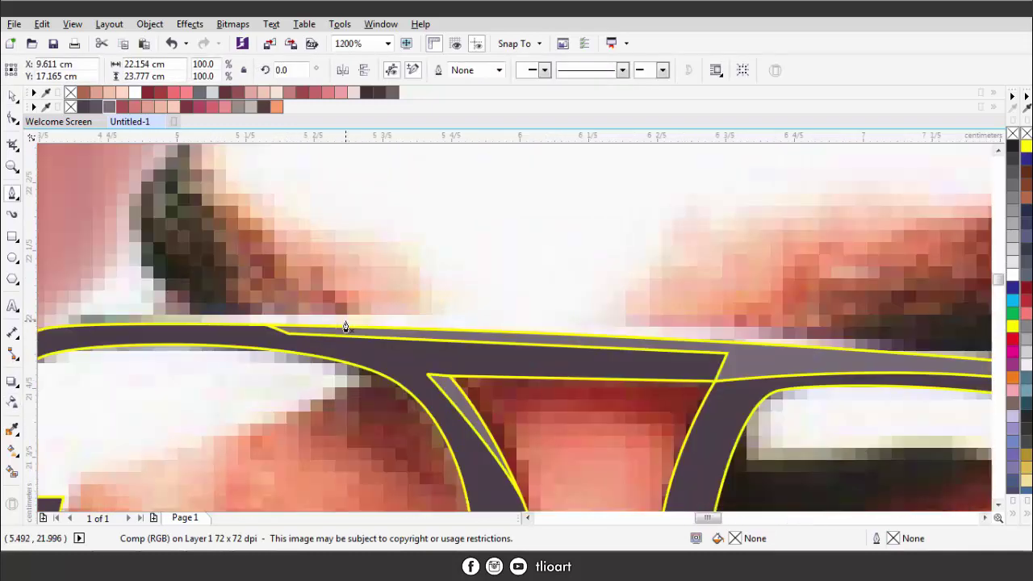
{"action": "left_click", "coordinate": [384, 353]}
{"action": "scroll", "coordinate": [384, 335], "scroll_direction": "up", "scroll_amount": 2}
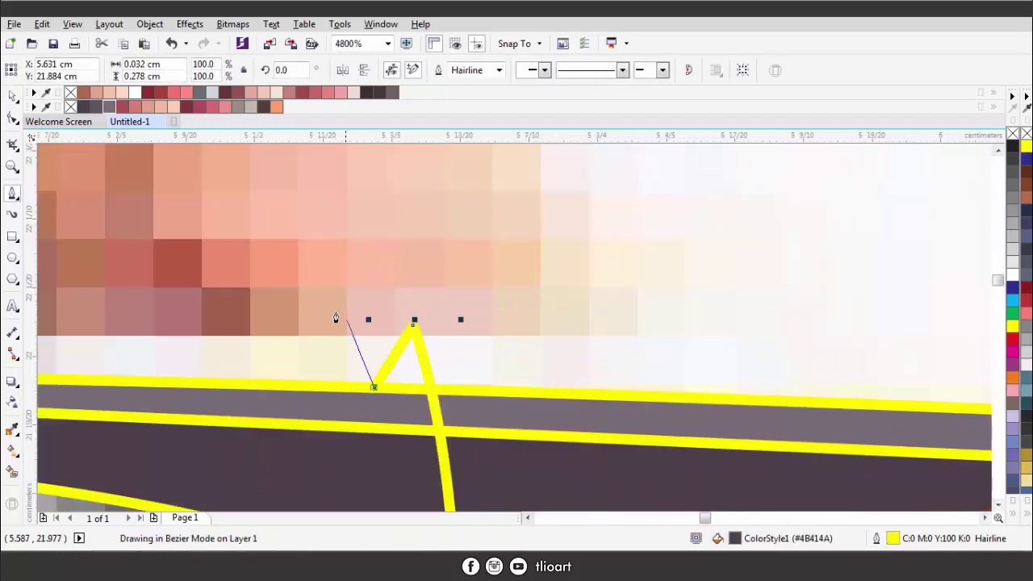
{"action": "left_click", "coordinate": [219, 280]}
{"action": "scroll", "coordinate": [287, 323], "scroll_direction": "down", "scroll_amount": 2}
{"action": "scroll", "coordinate": [234, 279], "scroll_direction": "up", "scroll_amount": 1}
{"action": "scroll", "coordinate": [231, 277], "scroll_direction": "down", "scroll_amount": 1}
- Trace the left eyebrow over its peak and back beneath the top bar, close the shape and place it behind the frame
{"action": "left_click_drag", "start_coordinate": [156, 189], "coordinate": [113, 194]}
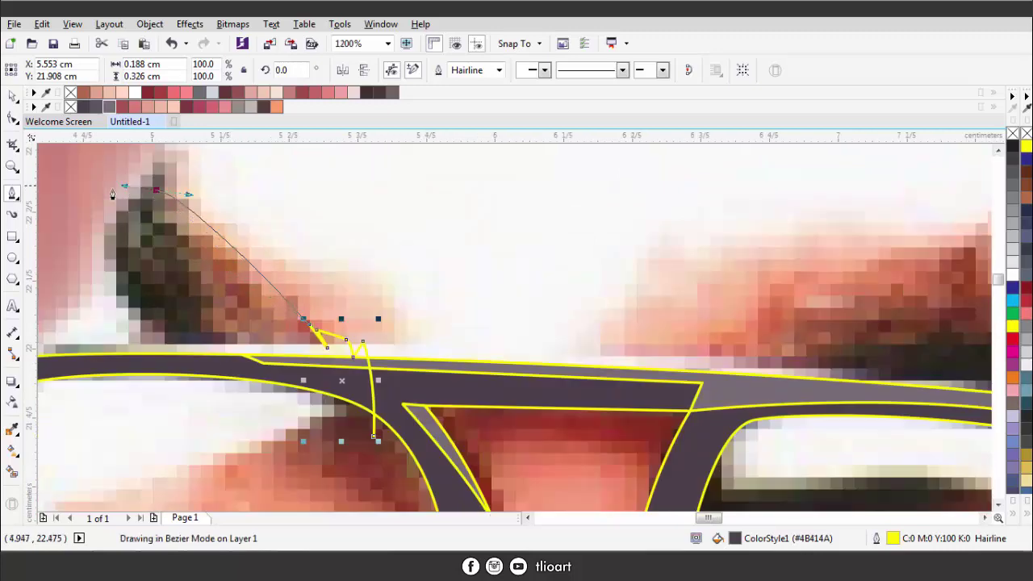
{"action": "left_click_drag", "start_coordinate": [95, 312], "coordinate": [100, 311]}
{"action": "left_click_drag", "start_coordinate": [293, 420], "coordinate": [330, 440]}
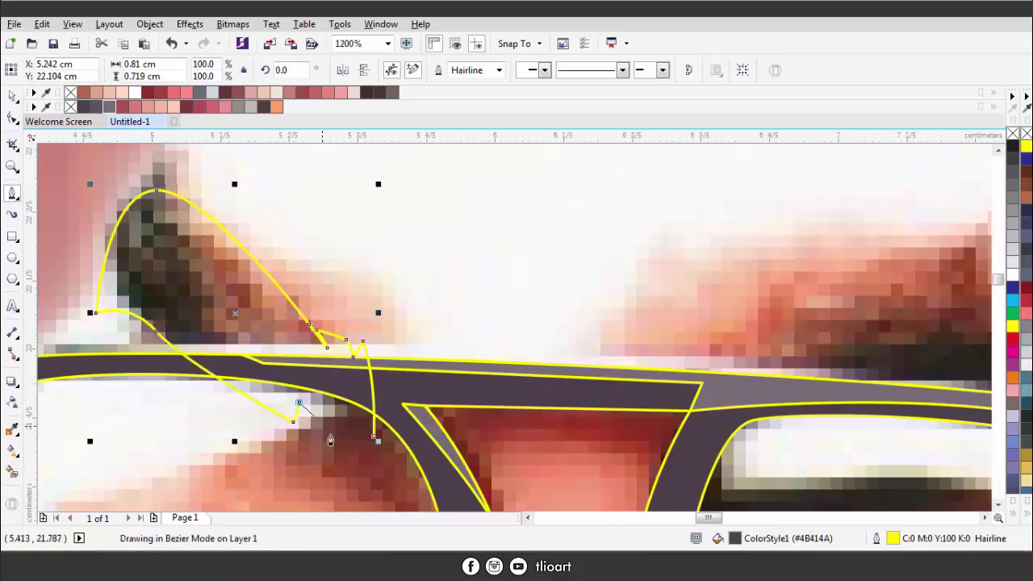
{"action": "scroll", "coordinate": [293, 370], "scroll_direction": "down", "scroll_amount": 2}
{"action": "right_click", "coordinate": [287, 373]}
{"action": "key", "text": "Escape"}
{"action": "scroll", "coordinate": [372, 444], "scroll_direction": "up", "scroll_amount": 2}
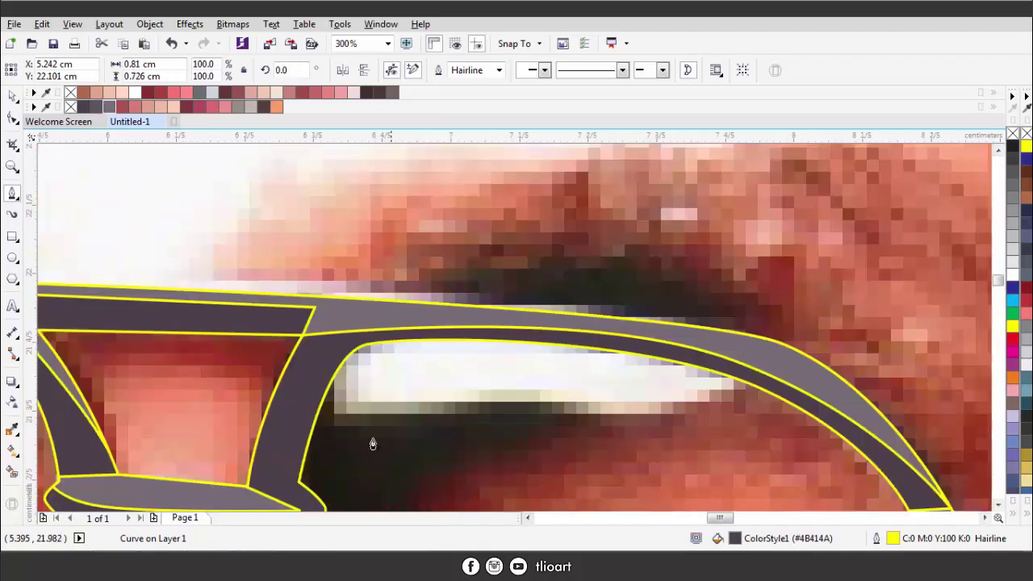
{"action": "mouse_move", "coordinate": [333, 477]}
{"action": "left_mouse_down"}
{"action": "mouse_move", "coordinate": [306, 388]}
{"action": "mouse_move", "coordinate": [322, 426]}
{"action": "left_mouse_up"}
{"action": "left_click_drag", "start_coordinate": [714, 355], "coordinate": [628, 378]}
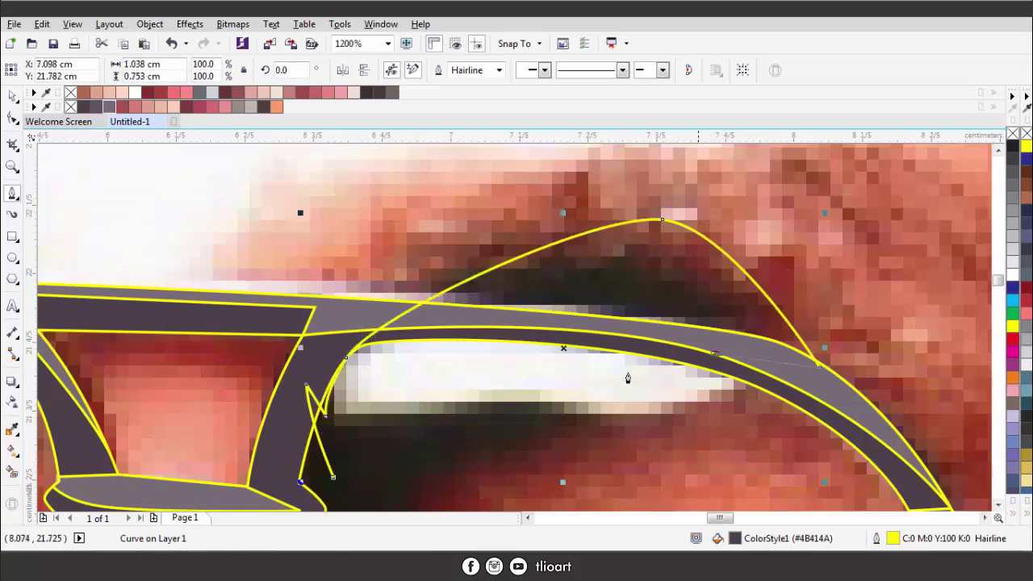
{"action": "scroll", "coordinate": [511, 364], "scroll_direction": "down", "scroll_amount": 1}
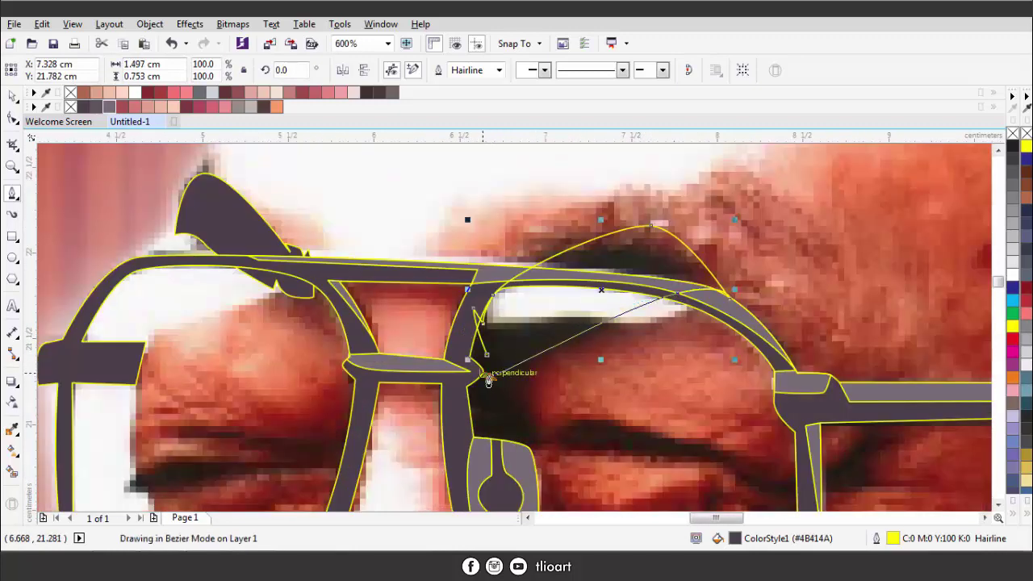
{"action": "left_click", "coordinate": [488, 380]}
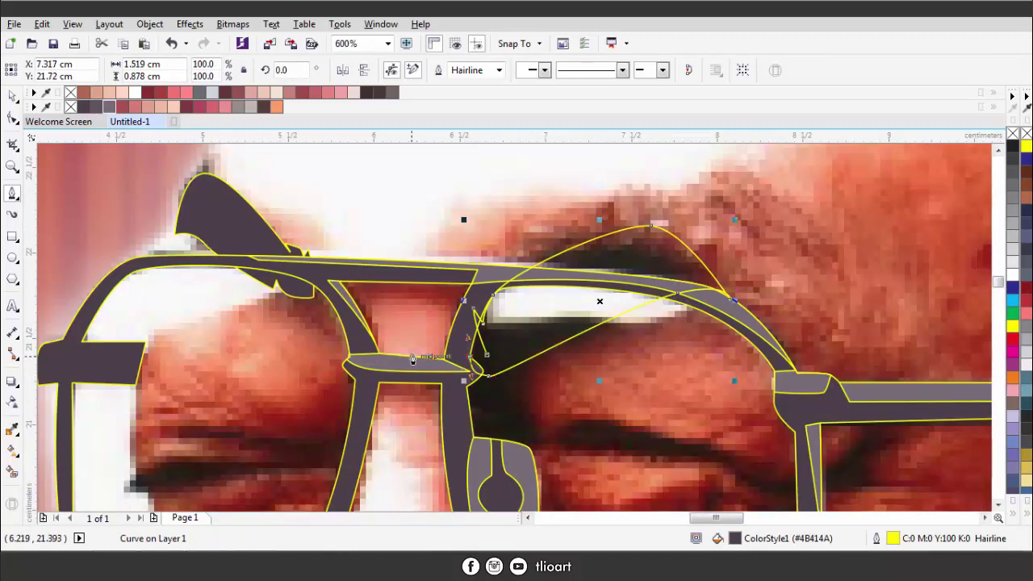
{"action": "key", "text": "ctrl+z"}
{"action": "key", "text": "space"}
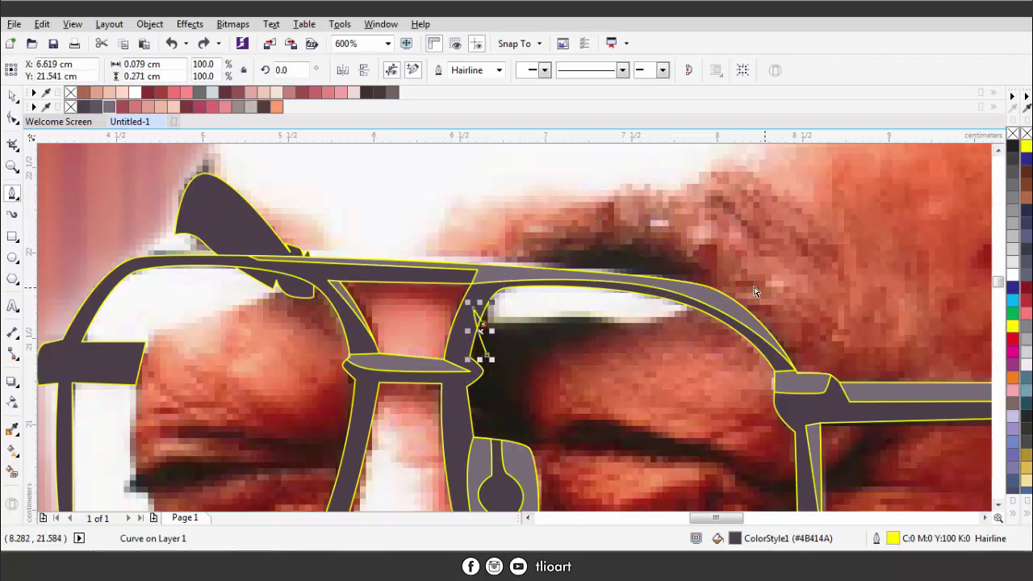
{"action": "key", "text": "Escape"}
- Draw a closed shape covering the right eyebrow and the dark shadow beside the nose inside the right lens
{"action": "scroll", "coordinate": [472, 354], "scroll_direction": "down", "scroll_amount": 2}
{"action": "scroll", "coordinate": [442, 341], "scroll_direction": "up", "scroll_amount": 2}
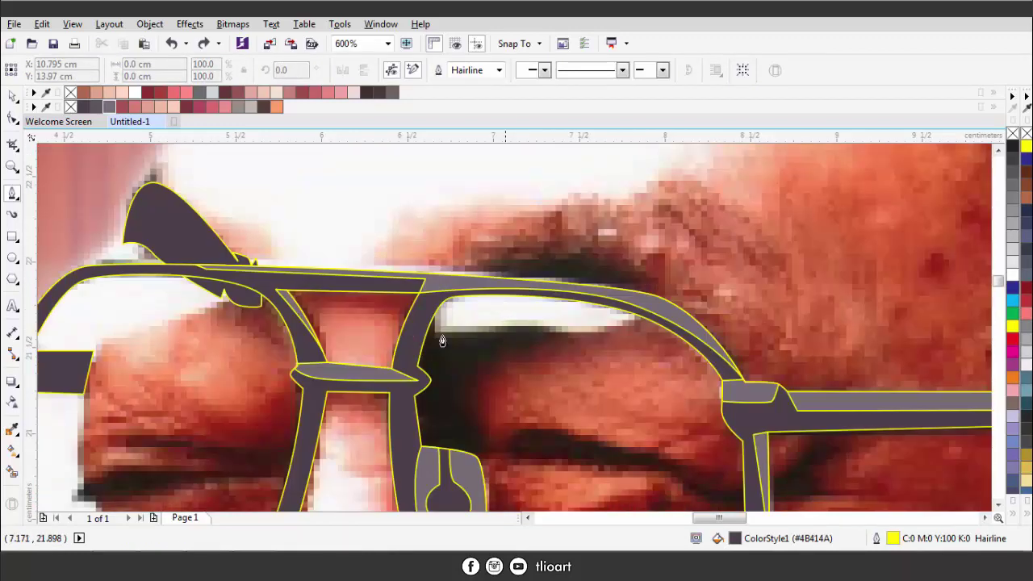
{"action": "left_click", "coordinate": [438, 292]}
{"action": "left_click_drag", "start_coordinate": [593, 291], "coordinate": [468, 436]}
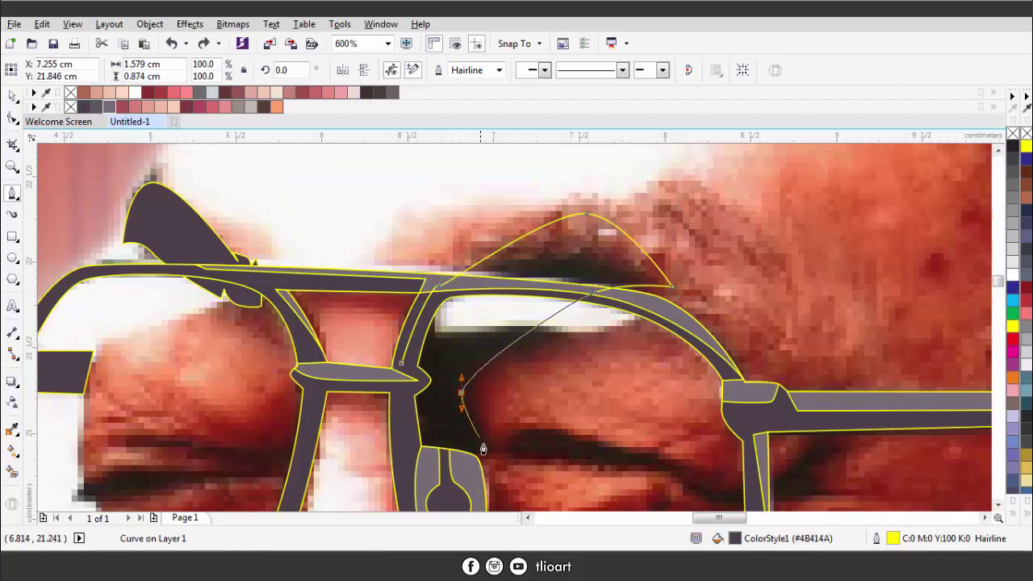
{"action": "left_click", "coordinate": [484, 471]}
{"action": "left_click", "coordinate": [401, 363]}
{"action": "left_click", "coordinate": [438, 292]}
- Move the right eyebrow and shadow shape behind the glasses frame in the stacking order
{"action": "right_click", "coordinate": [432, 350]}
{"action": "mouse_move", "coordinate": [602, 381]}
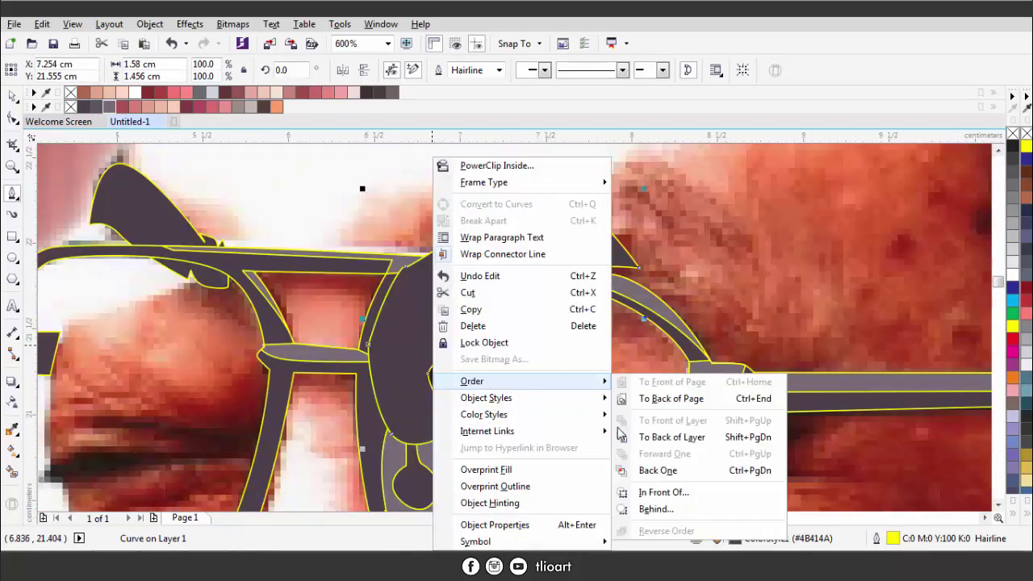
{"action": "left_click", "coordinate": [625, 436]}
{"action": "scroll", "coordinate": [553, 452], "scroll_direction": "up", "scroll_amount": 2}
{"action": "left_click", "coordinate": [392, 438]}
- Start the right eye's dark lid line, tracing its upper edge from the nose side across the frame's outer rim to an upward tip
{"action": "scroll", "coordinate": [484, 404], "scroll_direction": "down", "scroll_amount": 2}
{"action": "left_click_drag", "start_coordinate": [516, 376], "coordinate": [588, 407]}
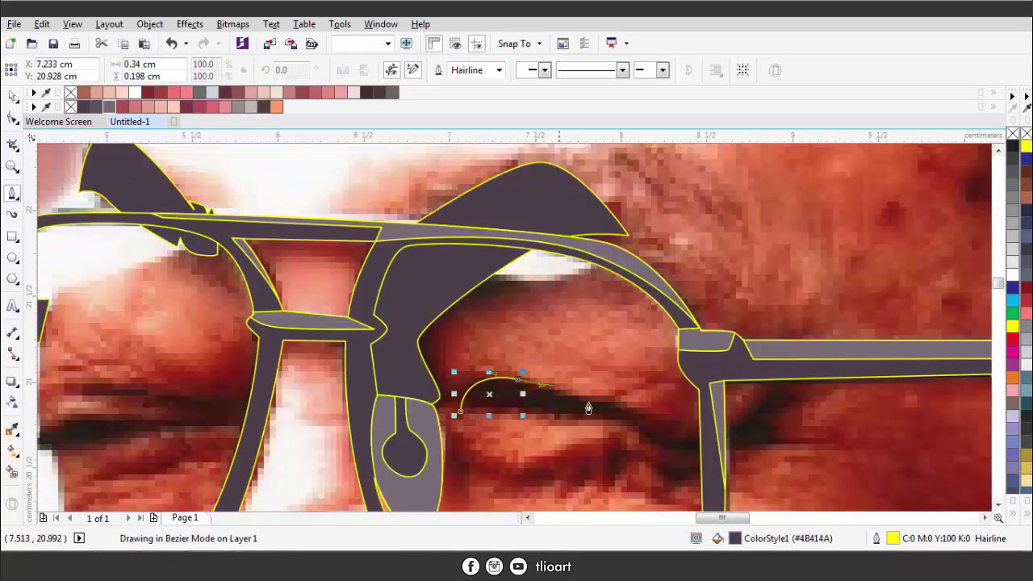
{"action": "scroll", "coordinate": [588, 408], "scroll_direction": "up", "scroll_amount": 2}
{"action": "scroll", "coordinate": [618, 405], "scroll_direction": "down", "scroll_amount": 2}
{"action": "scroll", "coordinate": [629, 415], "scroll_direction": "up", "scroll_amount": 2}
{"action": "left_click", "coordinate": [646, 425]}
{"action": "left_click_drag", "start_coordinate": [839, 331], "coordinate": [814, 400]}
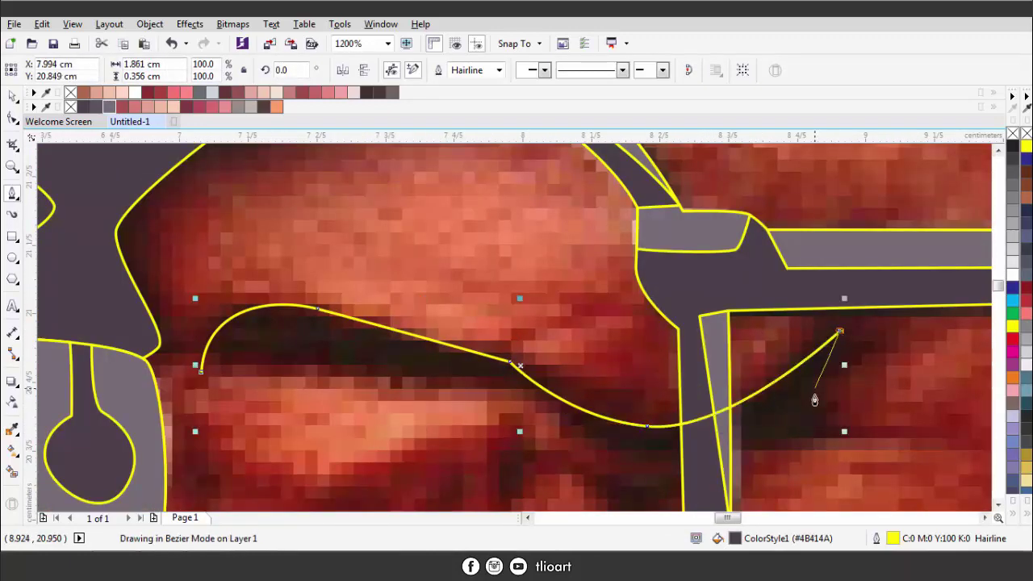
- Add the forked outer tip, trace back along the lid line's lower edge, close the shape and place it behind the glasses frame
{"action": "left_click", "coordinate": [856, 420]}
{"action": "left_click", "coordinate": [645, 449]}
{"action": "left_click", "coordinate": [481, 378]}
{"action": "left_click", "coordinate": [200, 371]}
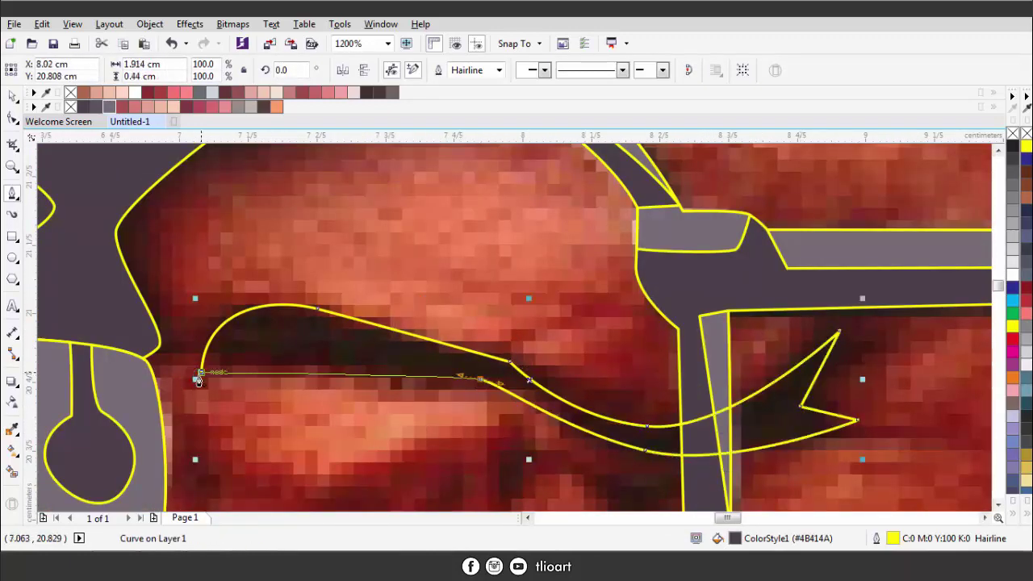
{"action": "right_click", "coordinate": [414, 366]}
{"action": "left_click", "coordinate": [626, 432]}
{"action": "scroll", "coordinate": [484, 352], "scroll_direction": "down", "scroll_amount": 2}
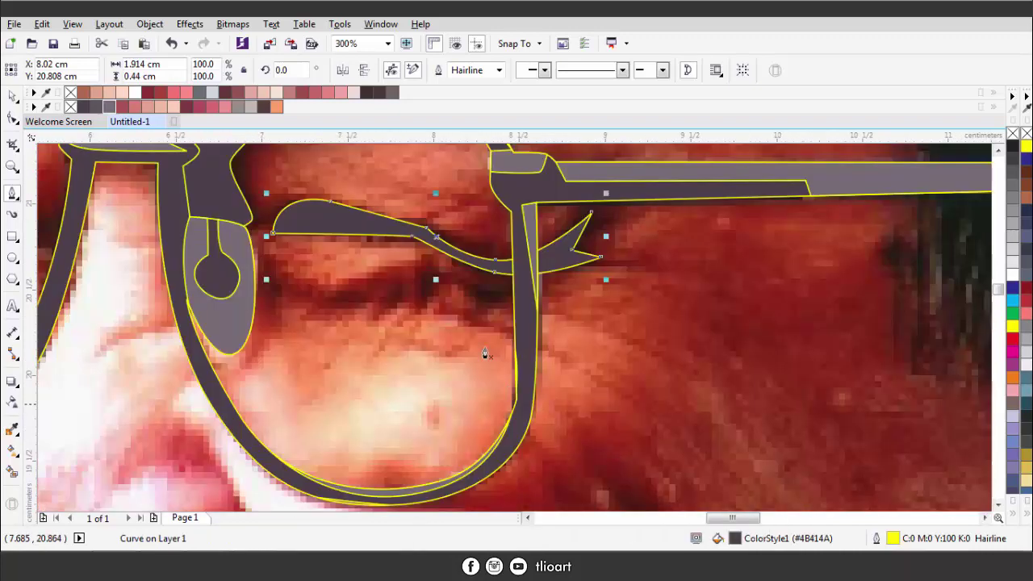
- Draw two small curved wrinkle shapes beneath the right eye's outer half, beside the frame's vertical rim
{"action": "scroll", "coordinate": [506, 313], "scroll_direction": "up", "scroll_amount": 2}
{"action": "scroll", "coordinate": [496, 334], "scroll_direction": "up", "scroll_amount": 2}
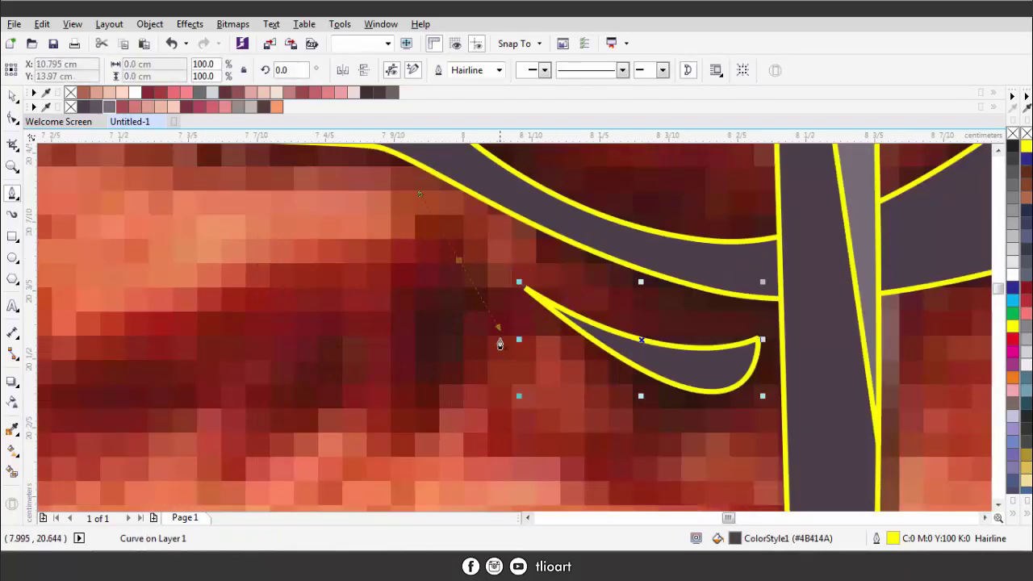
{"action": "left_click", "coordinate": [459, 260]}
{"action": "left_click_drag", "start_coordinate": [409, 428], "coordinate": [427, 299]}
{"action": "left_click", "coordinate": [459, 260]}
- Add two more closed wrinkle shapes beneath the right eye toward the nose, the innermost one about 0.44 cm wide
{"action": "left_click", "coordinate": [367, 306]}
{"action": "left_click", "coordinate": [245, 454]}
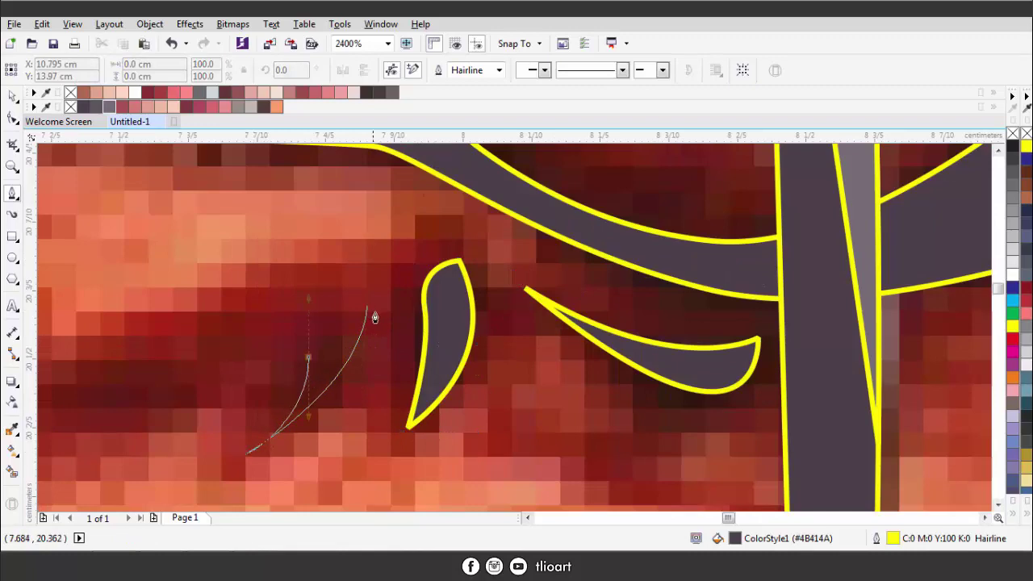
{"action": "left_click", "coordinate": [309, 355]}
{"action": "left_click", "coordinate": [367, 307]}
{"action": "scroll", "coordinate": [439, 330], "scroll_direction": "down", "scroll_amount": 2}
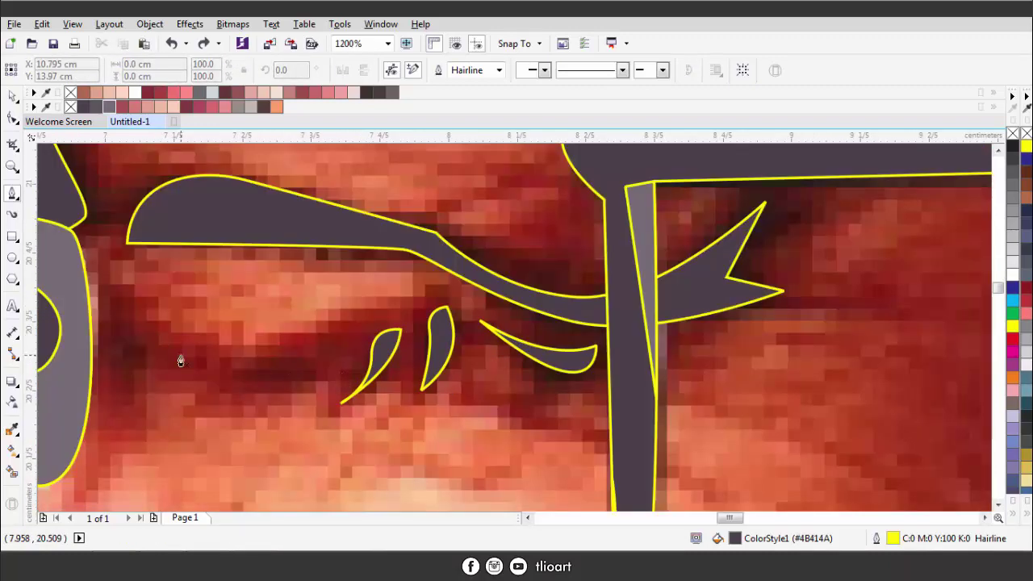
{"action": "scroll", "coordinate": [182, 355], "scroll_direction": "up", "scroll_amount": 2}
{"action": "left_click_drag", "start_coordinate": [251, 406], "coordinate": [387, 364]}
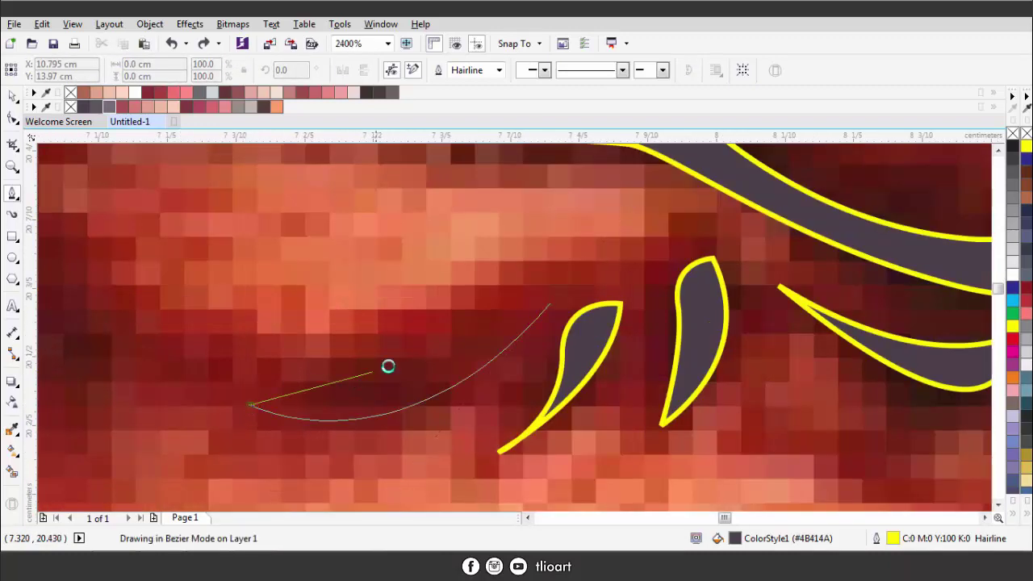
{"action": "left_click", "coordinate": [548, 308]}
- Draw a closed shape over the left eye's lower dark line, from a pointed outer corner to a rounded inner end
{"action": "scroll", "coordinate": [533, 323], "scroll_direction": "down", "scroll_amount": 3}
{"action": "scroll", "coordinate": [219, 346], "scroll_direction": "up", "scroll_amount": 2}
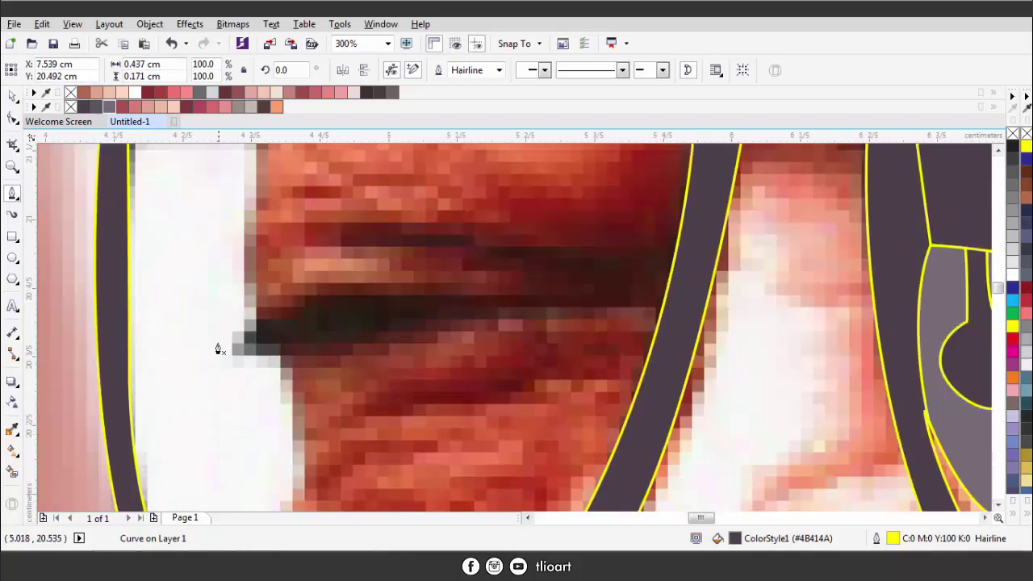
{"action": "left_click_drag", "start_coordinate": [217, 343], "coordinate": [279, 372]}
{"action": "left_click_drag", "start_coordinate": [450, 321], "coordinate": [408, 302]}
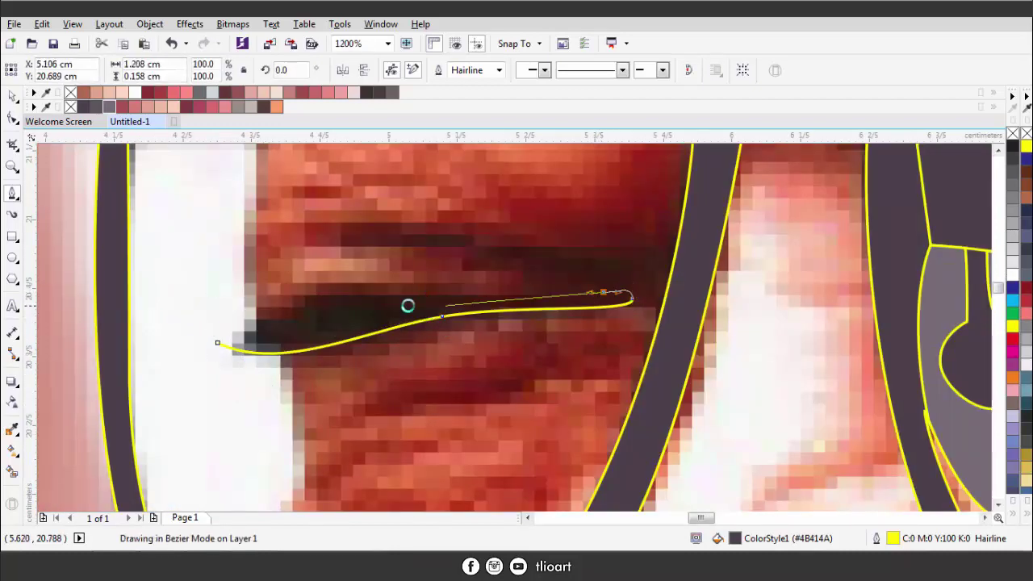
{"action": "left_click", "coordinate": [217, 342]}
- Draw a second closed shape about 0.96 cm wide over the dark fold just above the left eye line
{"action": "left_click", "coordinate": [328, 254]}
{"action": "left_click_drag", "start_coordinate": [646, 267], "coordinate": [436, 254]}
{"action": "left_click", "coordinate": [331, 250]}
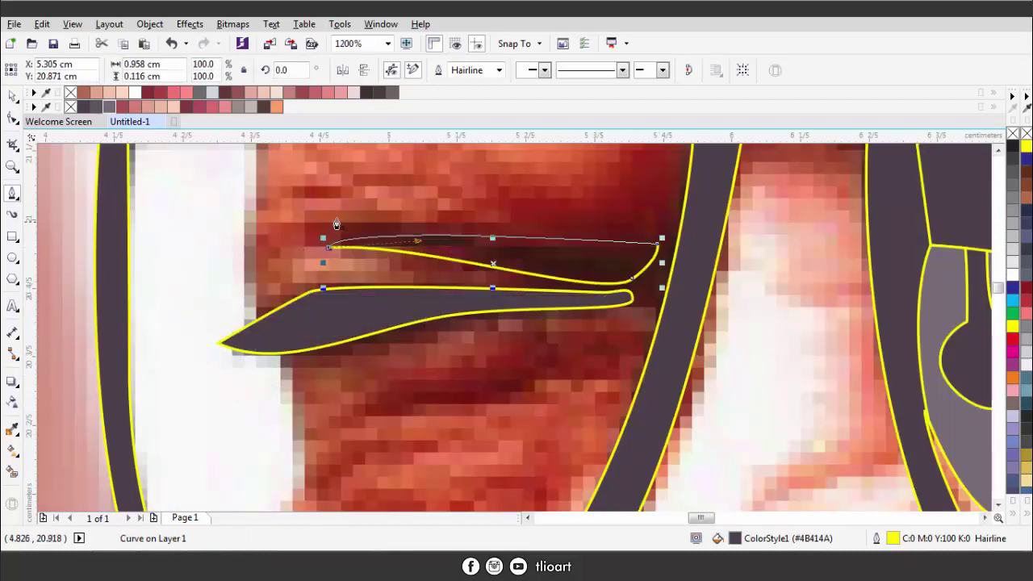
- Start the shadow outline under the nose, tracing its upper edge from the left nostril corner to the right nostril's outer side
{"action": "scroll", "coordinate": [355, 233], "scroll_direction": "down", "scroll_amount": 2}
{"action": "scroll", "coordinate": [356, 233], "scroll_direction": "down", "scroll_amount": 4}
{"action": "scroll", "coordinate": [280, 266], "scroll_direction": "up", "scroll_amount": 6}
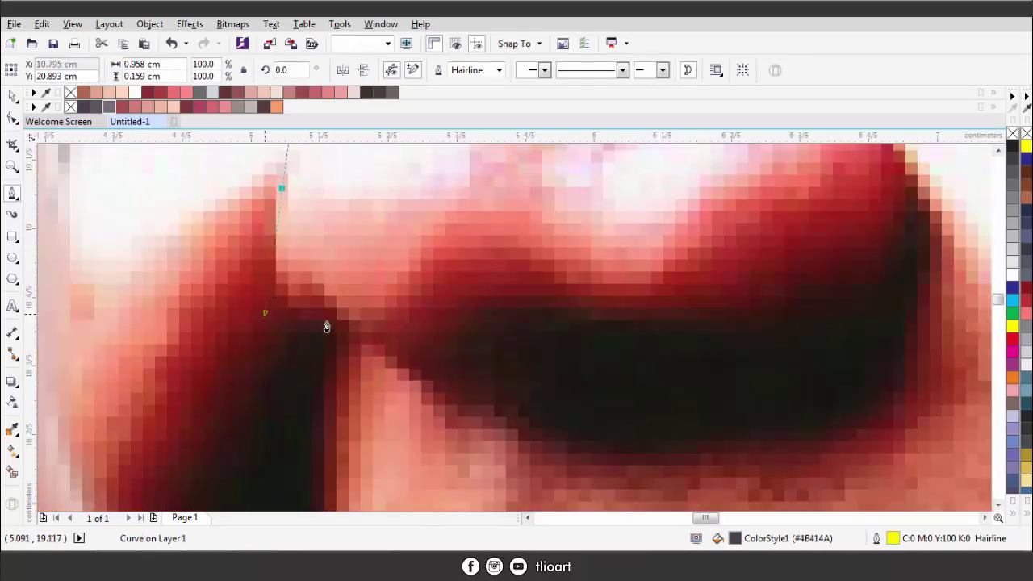
{"action": "left_click_drag", "start_coordinate": [349, 318], "coordinate": [484, 345]}
{"action": "left_click_drag", "start_coordinate": [567, 315], "coordinate": [657, 321]}
{"action": "left_click_drag", "start_coordinate": [877, 271], "coordinate": [894, 216]}
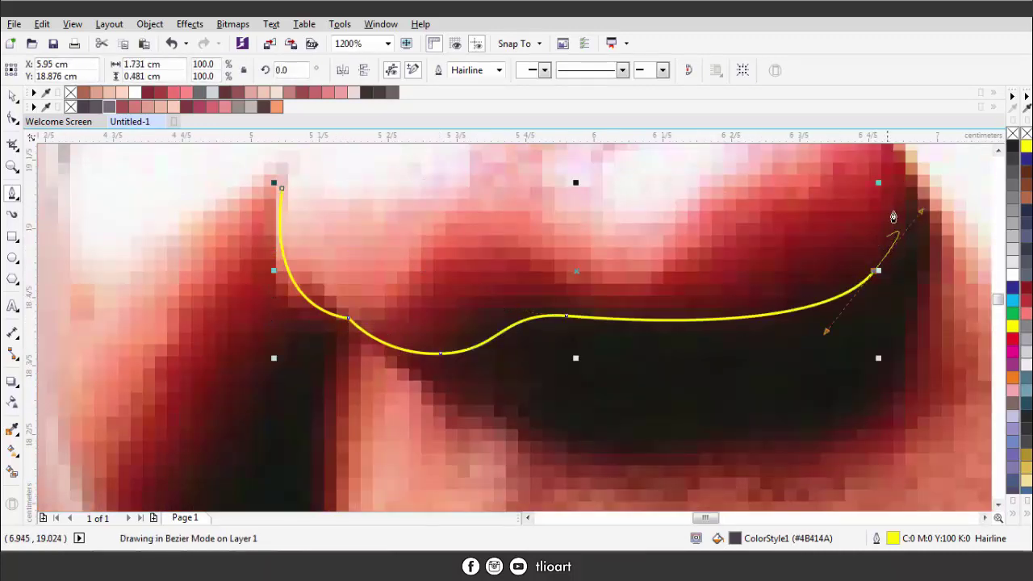
{"action": "left_click", "coordinate": [888, 208]}
- Trace the nose shadow's outer and lower edge back around to its narrow left end beside the cheek shadow
{"action": "scroll", "coordinate": [881, 234], "scroll_direction": "down", "scroll_amount": 1}
{"action": "scroll", "coordinate": [880, 312], "scroll_direction": "up", "scroll_amount": 1}
{"action": "scroll", "coordinate": [728, 392], "scroll_direction": "down", "scroll_amount": 1}
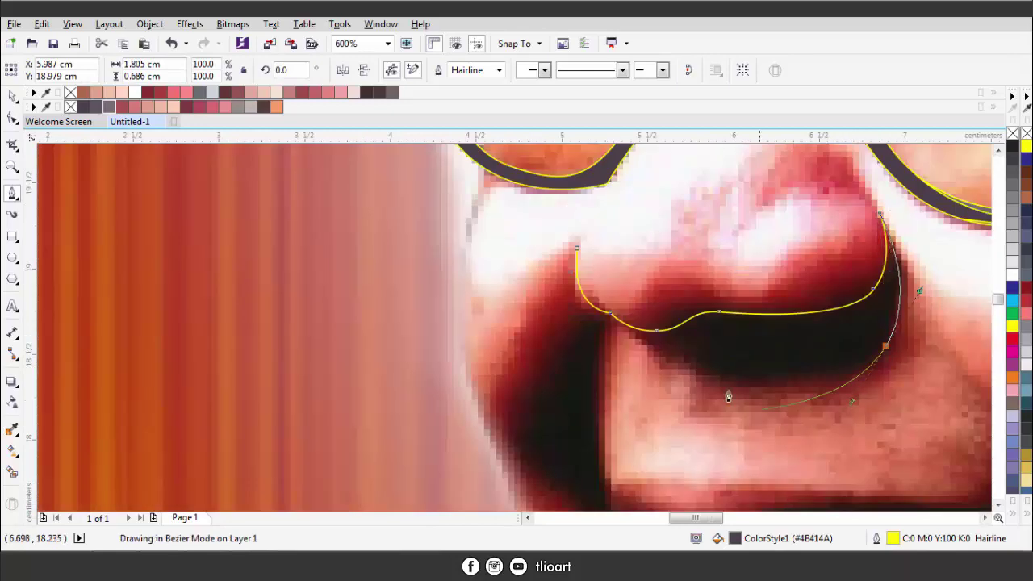
{"action": "left_click", "coordinate": [729, 392]}
{"action": "scroll", "coordinate": [581, 303], "scroll_direction": "up", "scroll_amount": 2}
{"action": "left_click", "coordinate": [581, 302]}
- Extend the outline around the dark left cheek shadow beside the mouth and close the shape, about 2.25 by 2.54 cm
{"action": "scroll", "coordinate": [537, 288], "scroll_direction": "down", "scroll_amount": 3}
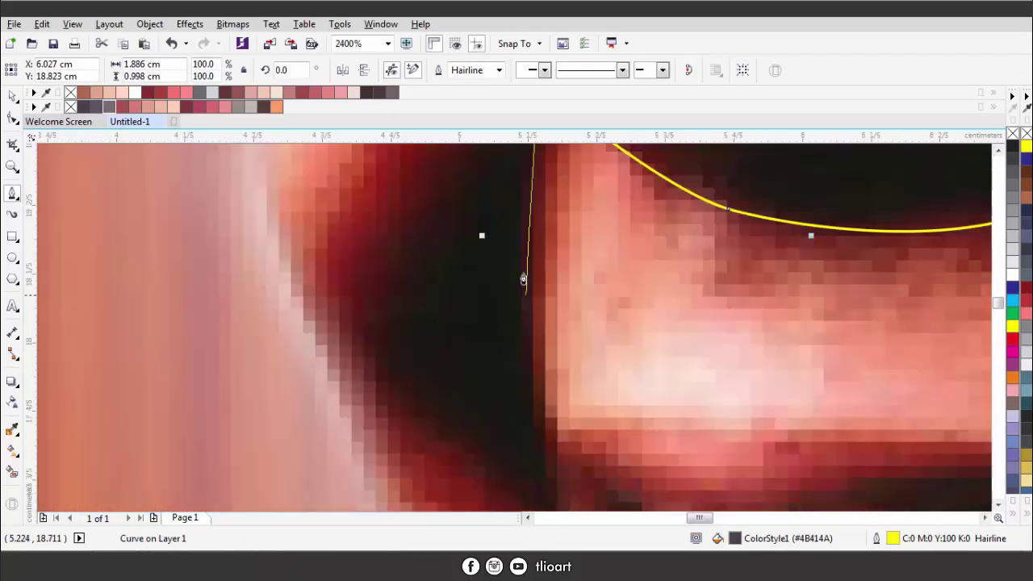
{"action": "left_click", "coordinate": [575, 503]}
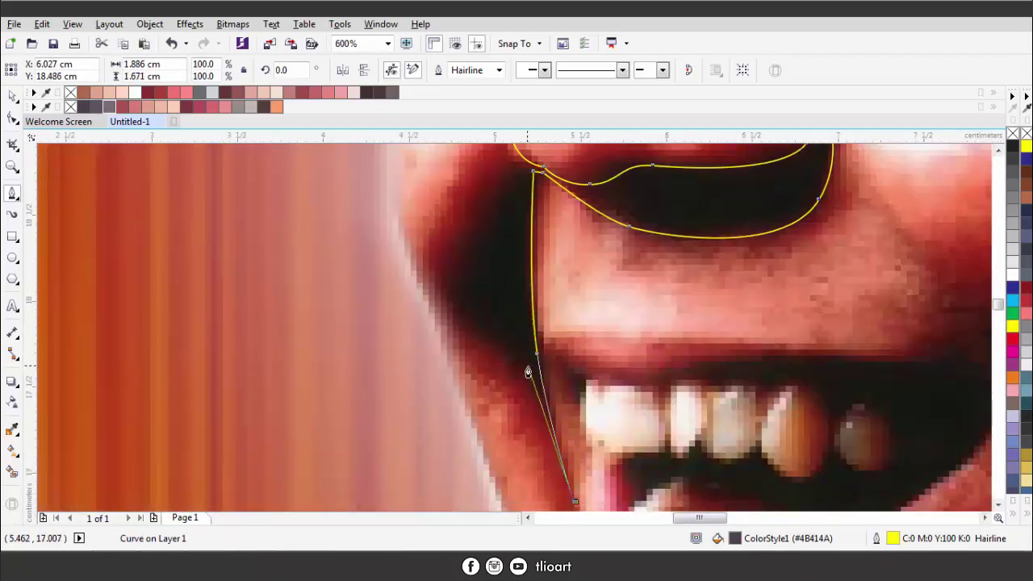
{"action": "left_click", "coordinate": [446, 284]}
{"action": "scroll", "coordinate": [500, 168], "scroll_direction": "down", "scroll_amount": 2}
{"action": "scroll", "coordinate": [477, 380], "scroll_direction": "up", "scroll_amount": 2}
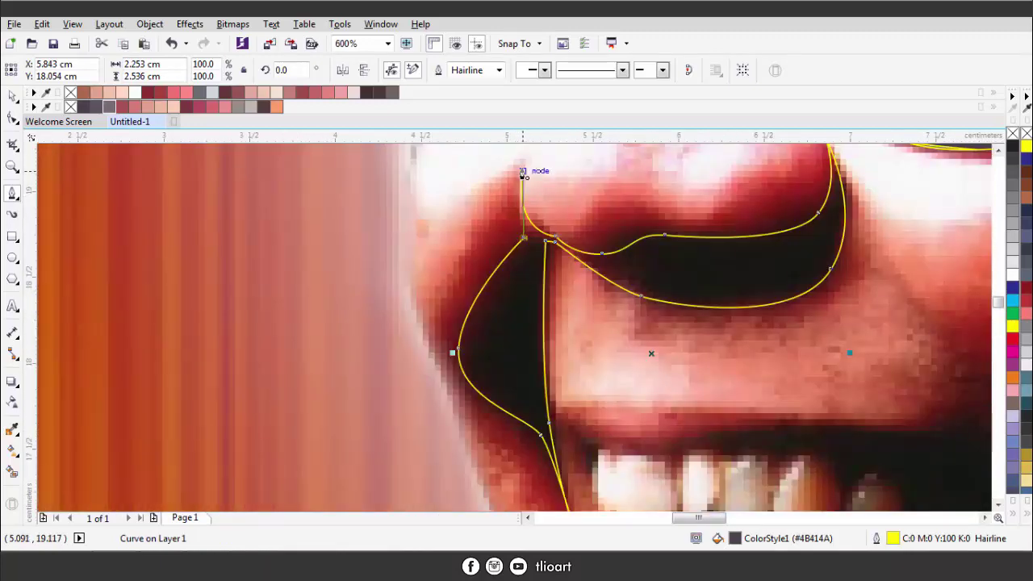
{"action": "left_click", "coordinate": [523, 172]}
- Start the sideburn outline at the hat's lower edge, tracing the front hairline across the glasses' temple arm to the sideburn's tip
{"action": "scroll", "coordinate": [508, 242], "scroll_direction": "down", "scroll_amount": 4}
{"action": "scroll", "coordinate": [551, 393], "scroll_direction": "up", "scroll_amount": 3}
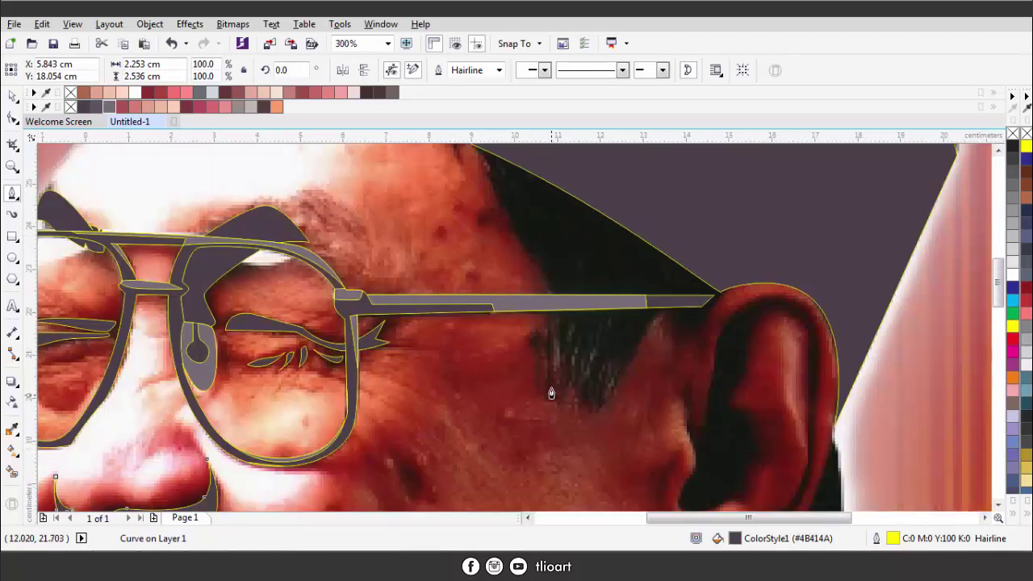
{"action": "scroll", "coordinate": [551, 393], "scroll_direction": "down", "scroll_amount": 2}
{"action": "scroll", "coordinate": [487, 207], "scroll_direction": "up", "scroll_amount": 2}
{"action": "left_click_drag", "start_coordinate": [508, 261], "coordinate": [545, 321]}
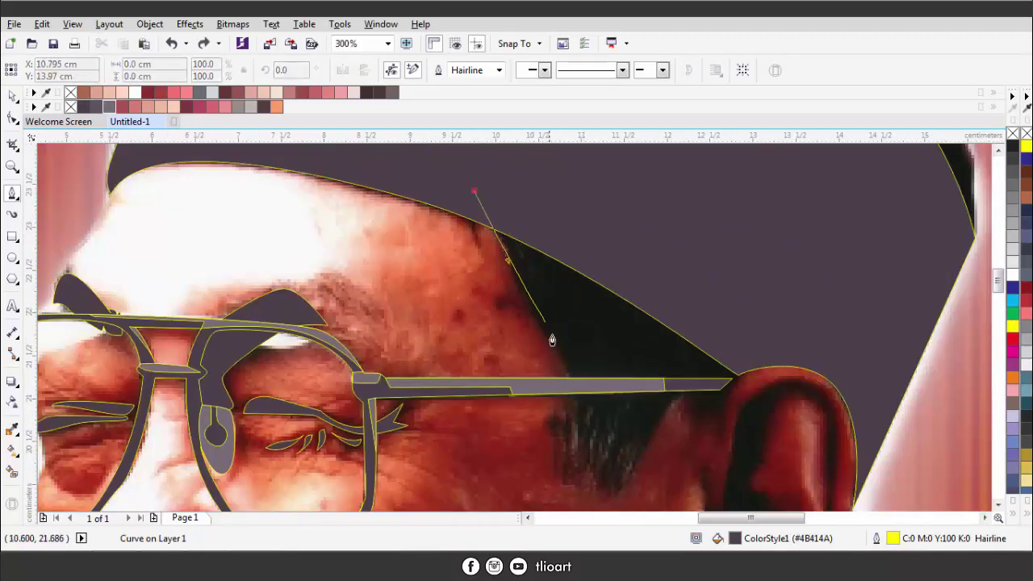
{"action": "left_click", "coordinate": [569, 472]}
- Trace the sideburn's jagged tips, its rear edge and the pointed lock before the ear, closing the hair shape
{"action": "scroll", "coordinate": [567, 474], "scroll_direction": "up", "scroll_amount": 2}
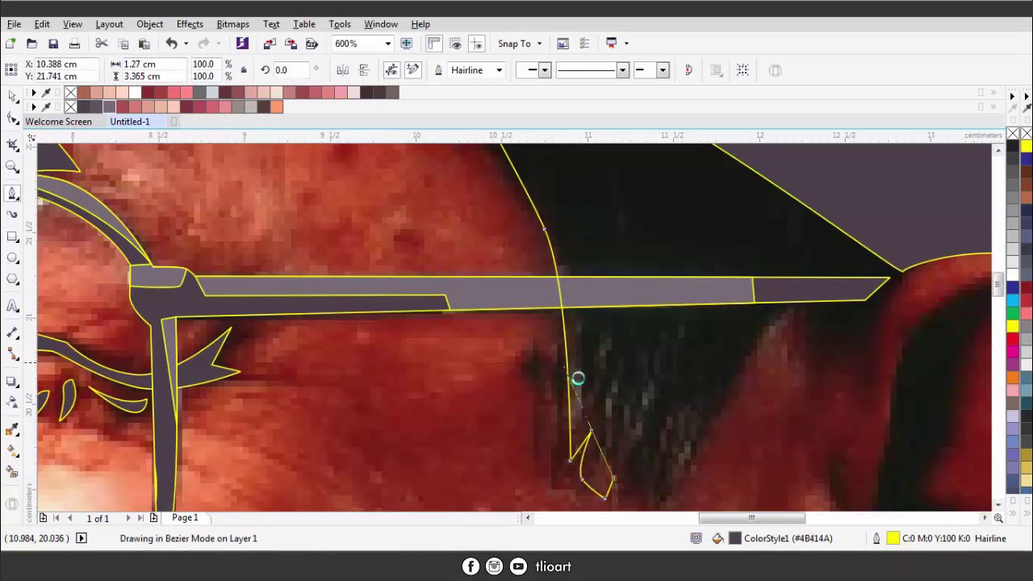
{"action": "scroll", "coordinate": [577, 379], "scroll_direction": "down", "scroll_amount": 2}
{"action": "scroll", "coordinate": [578, 428], "scroll_direction": "up", "scroll_amount": 2}
{"action": "left_click", "coordinate": [578, 427]}
{"action": "left_click_drag", "start_coordinate": [726, 235], "coordinate": [754, 214]}
{"action": "left_click", "coordinate": [785, 196]}
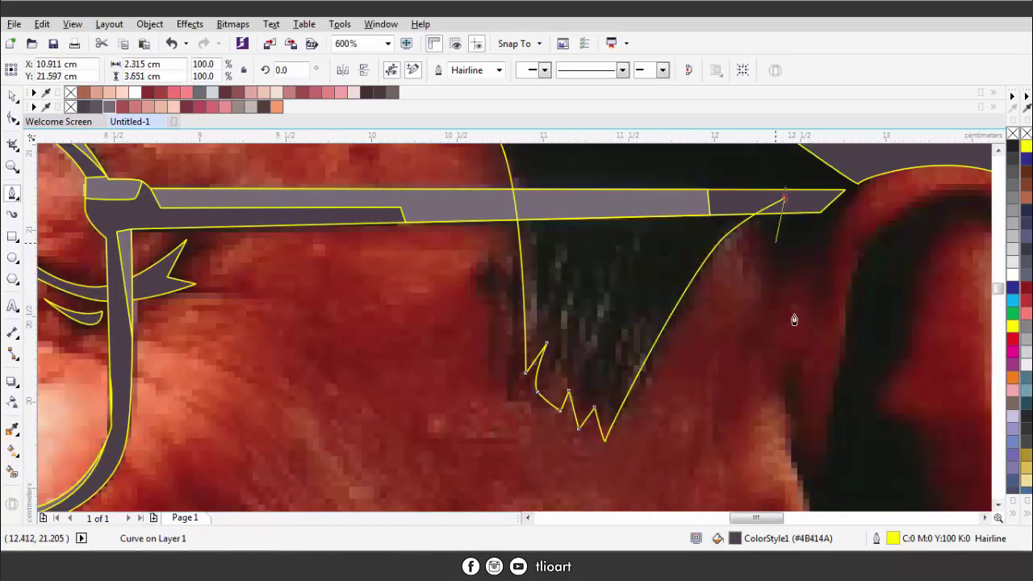
{"action": "left_click", "coordinate": [777, 320]}
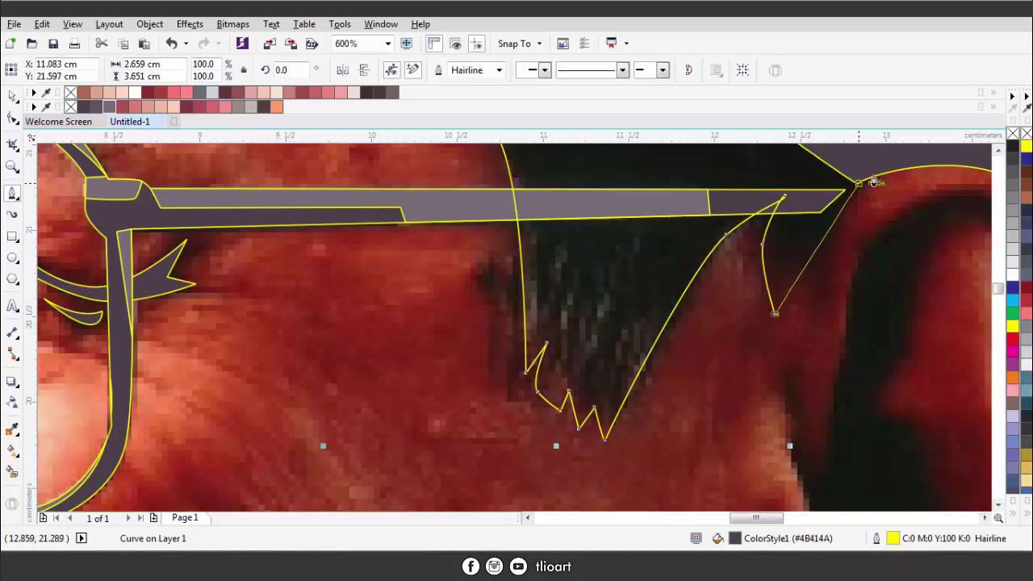
{"action": "left_click", "coordinate": [860, 183]}
- Start the ear's inner shadow outline near the canal, curving over the ear's top and down along the outer rim
{"action": "scroll", "coordinate": [516, 417], "scroll_direction": "down", "scroll_amount": 5}
{"action": "scroll", "coordinate": [615, 437], "scroll_direction": "up", "scroll_amount": 3}
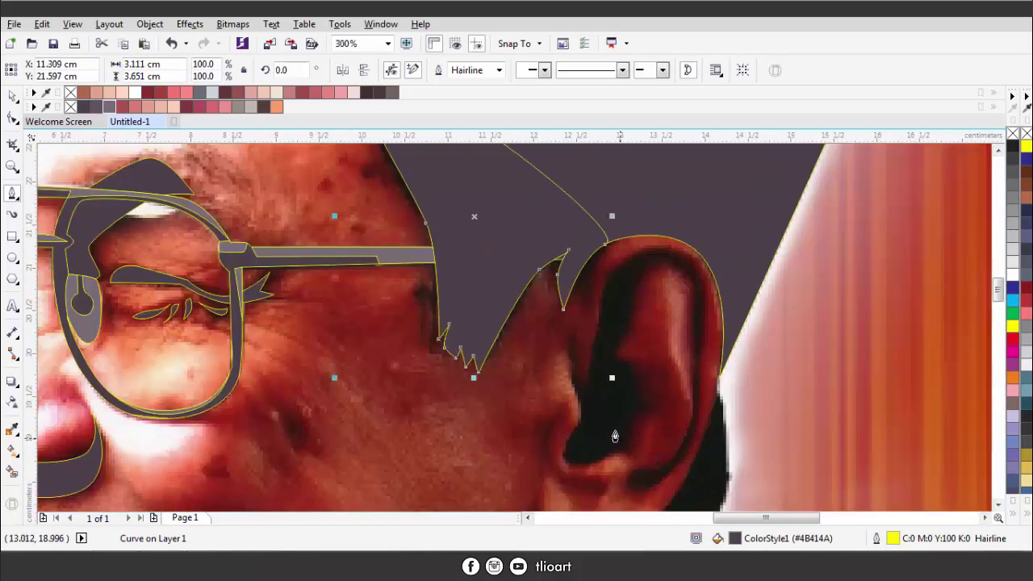
{"action": "scroll", "coordinate": [614, 437], "scroll_direction": "up", "scroll_amount": 1}
{"action": "left_click", "coordinate": [573, 426]}
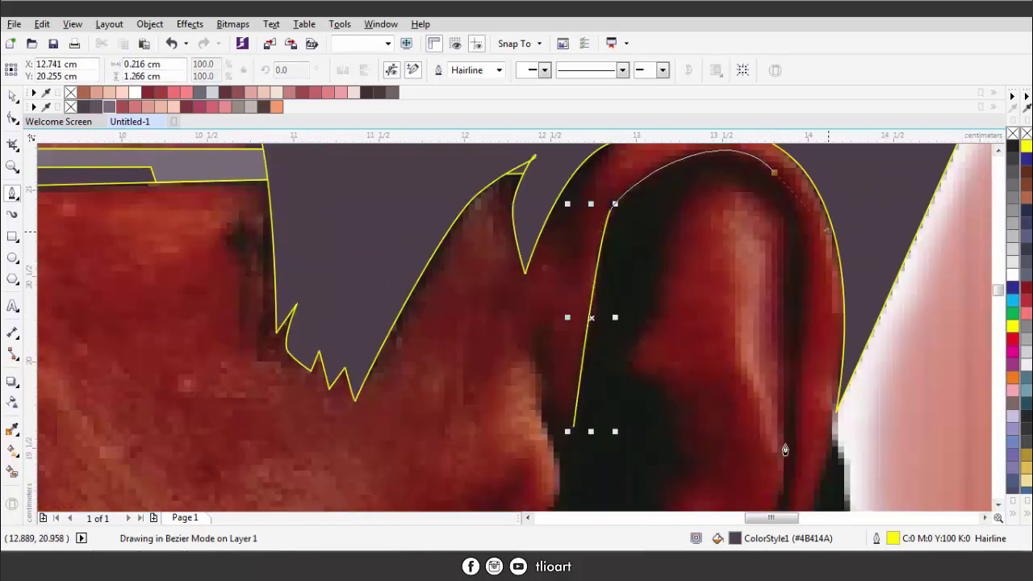
{"action": "scroll", "coordinate": [767, 363], "scroll_direction": "down", "scroll_amount": 3}
{"action": "left_click_drag", "start_coordinate": [772, 409], "coordinate": [750, 466]}
{"action": "left_click", "coordinate": [682, 498]}
- Round off the rim shadow's lower end above the earlobe and turn the outline back upward
{"action": "scroll", "coordinate": [696, 433], "scroll_direction": "up", "scroll_amount": 1}
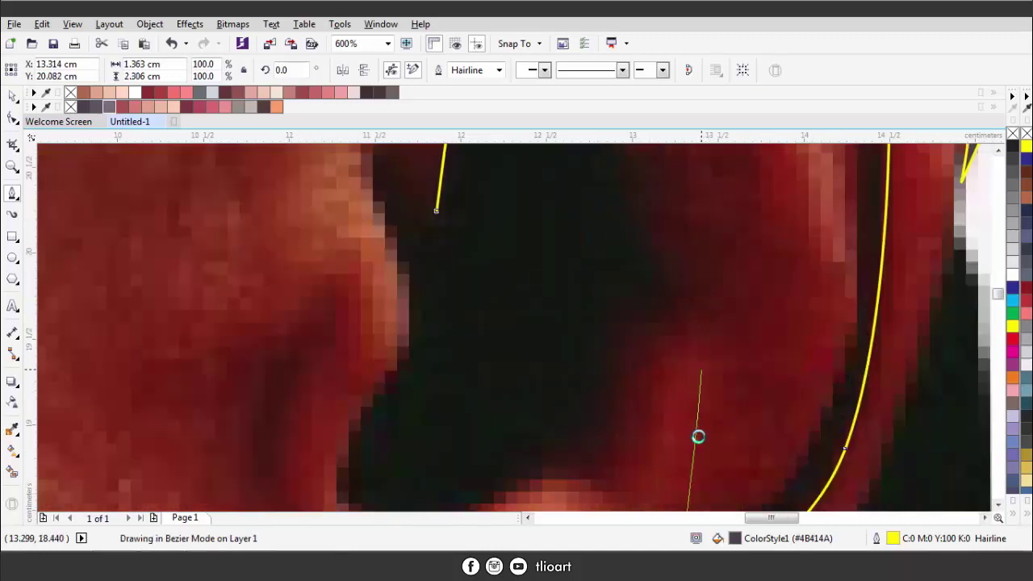
{"action": "scroll", "coordinate": [683, 417], "scroll_direction": "down", "scroll_amount": 3}
{"action": "scroll", "coordinate": [690, 418], "scroll_direction": "up", "scroll_amount": 2}
{"action": "left_click", "coordinate": [706, 333]}
{"action": "scroll", "coordinate": [706, 333], "scroll_direction": "down", "scroll_amount": 2}
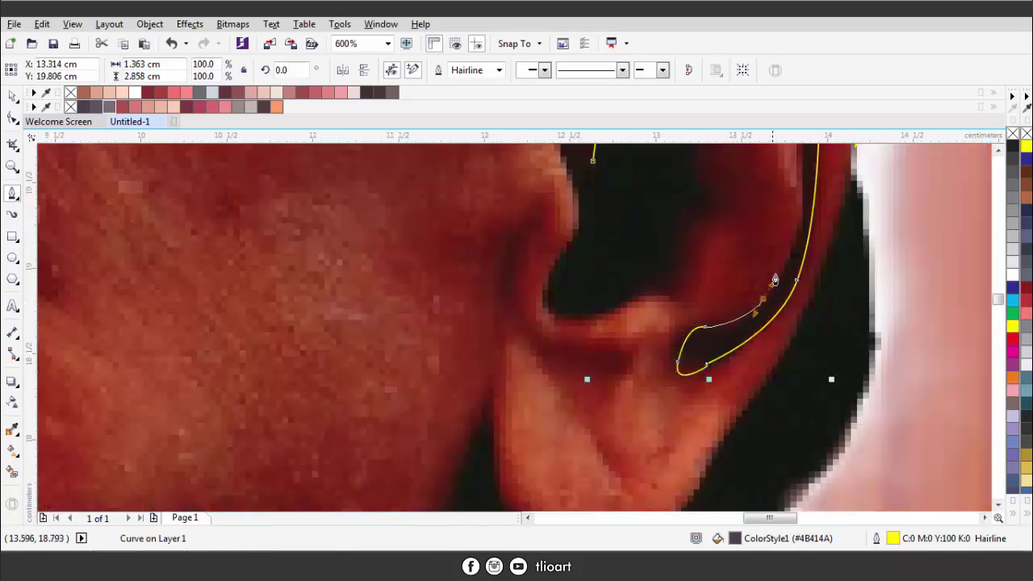
- Trace the rim shadow's inner edge back up the ear and over the inner fold
{"action": "scroll", "coordinate": [726, 339], "scroll_direction": "up", "scroll_amount": 1}
{"action": "left_click", "coordinate": [770, 359]}
{"action": "scroll", "coordinate": [761, 240], "scroll_direction": "down", "scroll_amount": 1}
{"action": "scroll", "coordinate": [762, 240], "scroll_direction": "up", "scroll_amount": 1}
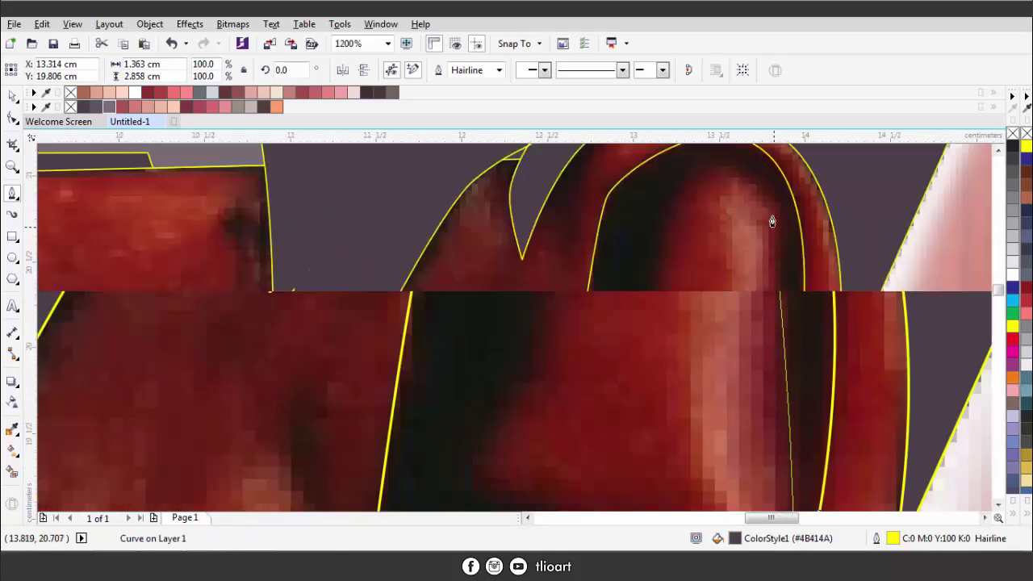
{"action": "scroll", "coordinate": [762, 241], "scroll_direction": "down", "scroll_amount": 1}
{"action": "left_click", "coordinate": [767, 179]}
- Trace around the dark ear hollow with a pointed notch at the front and close the shape, about 1.65 by 2.86 cm
{"action": "scroll", "coordinate": [686, 403], "scroll_direction": "up", "scroll_amount": 1}
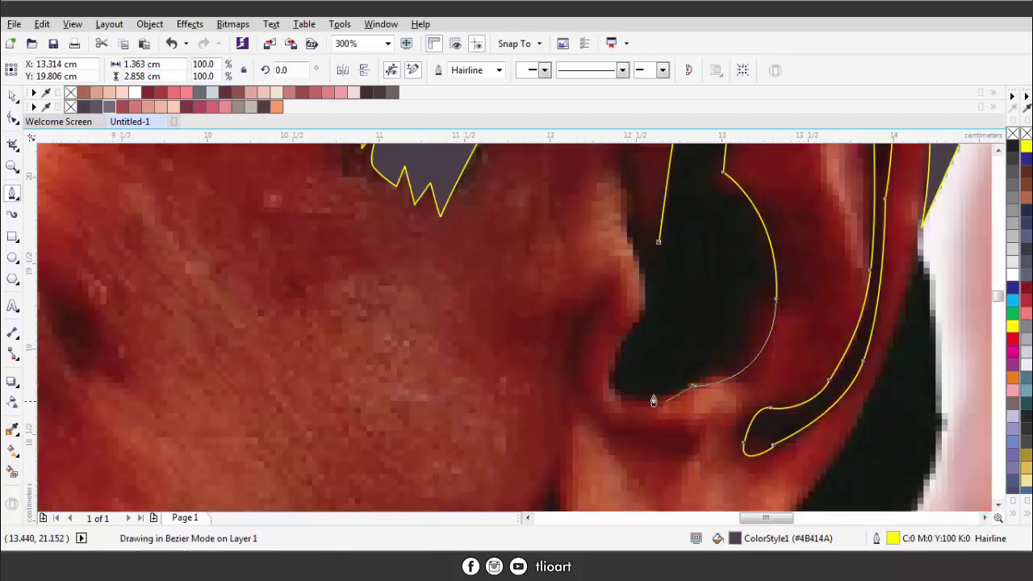
{"action": "left_click", "coordinate": [642, 295]}
{"action": "scroll", "coordinate": [641, 296], "scroll_direction": "down", "scroll_amount": 1}
{"action": "scroll", "coordinate": [638, 226], "scroll_direction": "up", "scroll_amount": 1}
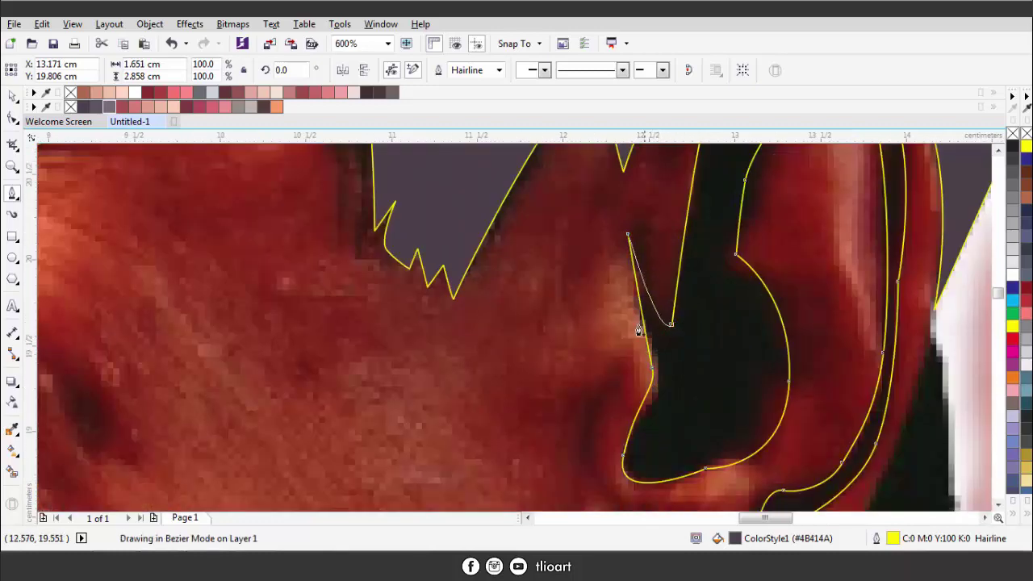
{"action": "left_click", "coordinate": [638, 330]}
- Start the outline of the dark area behind the ear at the hat's lower corner, following the ear's back edge downward
{"action": "scroll", "coordinate": [619, 323], "scroll_direction": "down", "scroll_amount": 1}
{"action": "scroll", "coordinate": [798, 274], "scroll_direction": "up", "scroll_amount": 1}
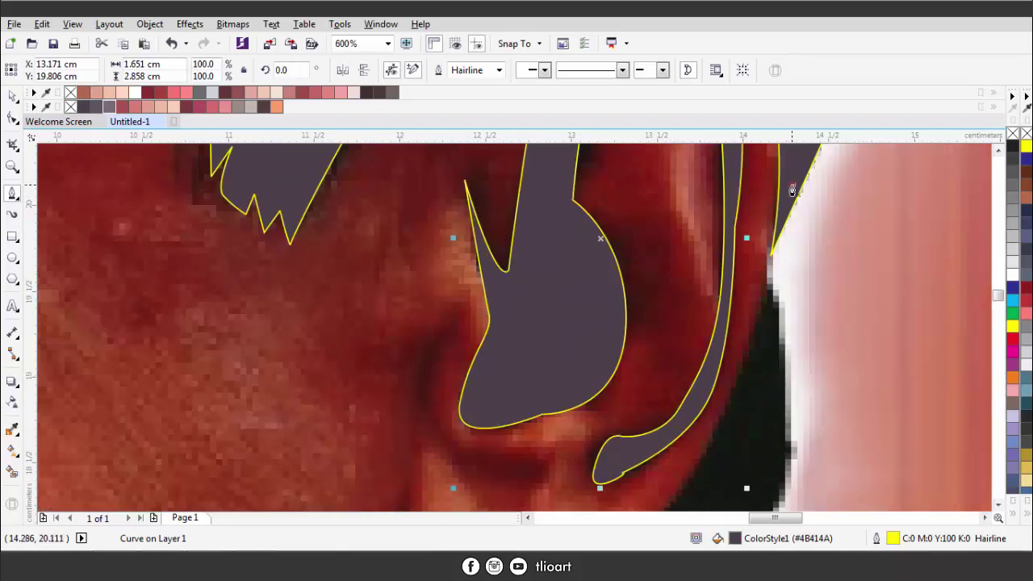
{"action": "left_click", "coordinate": [791, 184]}
{"action": "left_click", "coordinate": [763, 287]}
{"action": "scroll", "coordinate": [740, 308], "scroll_direction": "down", "scroll_amount": 3}
{"action": "scroll", "coordinate": [735, 365], "scroll_direction": "up", "scroll_amount": 2}
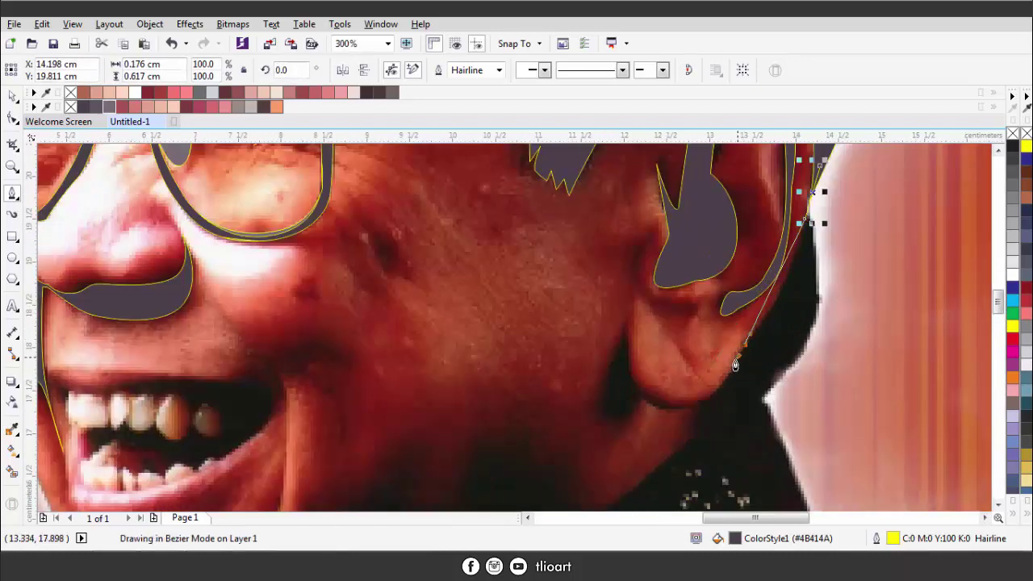
- Continue the outline around the bottom of the earlobe and around the pointed shadow in front of it
{"action": "scroll", "coordinate": [706, 377], "scroll_direction": "up", "scroll_amount": 1}
{"action": "left_click_drag", "start_coordinate": [694, 410], "coordinate": [672, 420]}
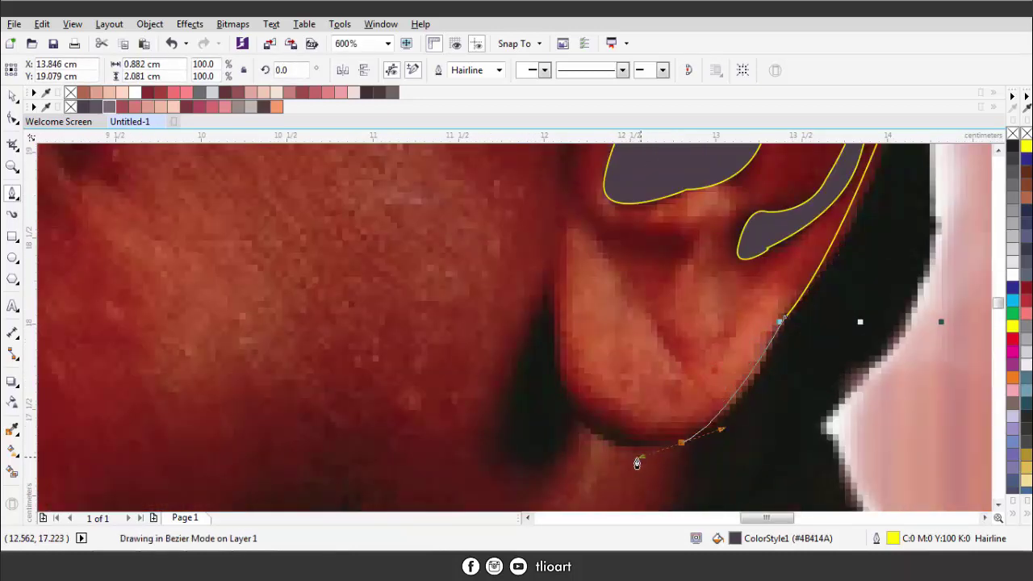
{"action": "left_click", "coordinate": [553, 274]}
{"action": "left_click_drag", "start_coordinate": [503, 445], "coordinate": [527, 487]}
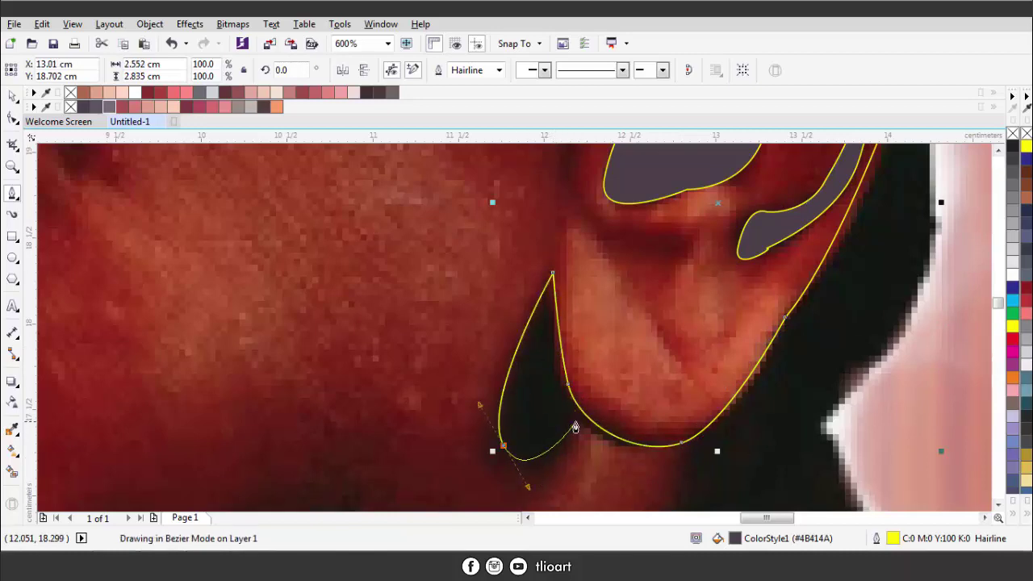
- Trace the dark area's outline down to the collar, back up along its outer edge to the hat, and close the shape, about 2.55 cm wide
{"action": "scroll", "coordinate": [696, 458], "scroll_direction": "down", "scroll_amount": 3}
{"action": "scroll", "coordinate": [713, 406], "scroll_direction": "up", "scroll_amount": 2}
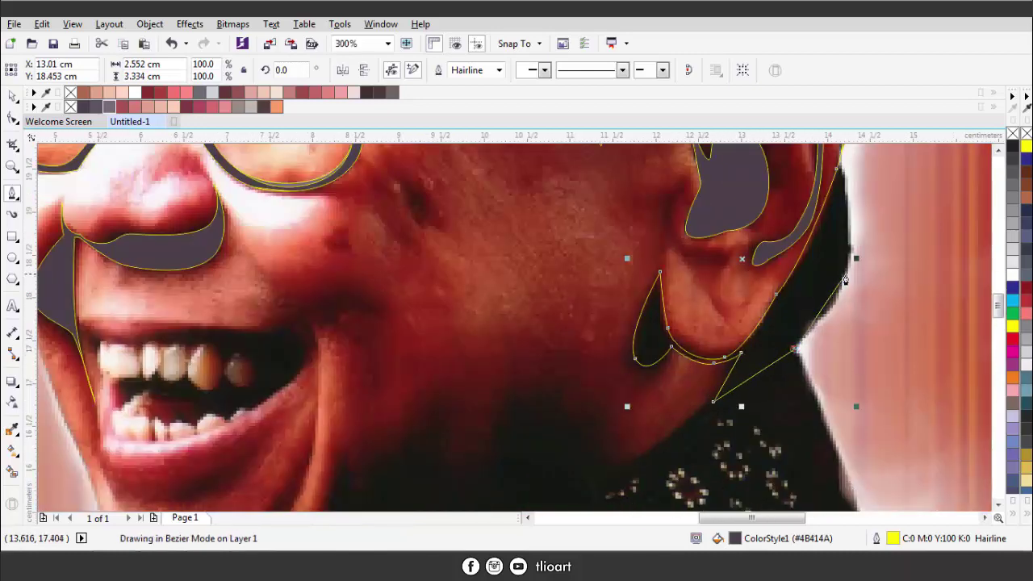
{"action": "scroll", "coordinate": [807, 299], "scroll_direction": "up", "scroll_amount": 1}
{"action": "scroll", "coordinate": [858, 207], "scroll_direction": "down", "scroll_amount": 3}
{"action": "scroll", "coordinate": [757, 317], "scroll_direction": "up", "scroll_amount": 3}
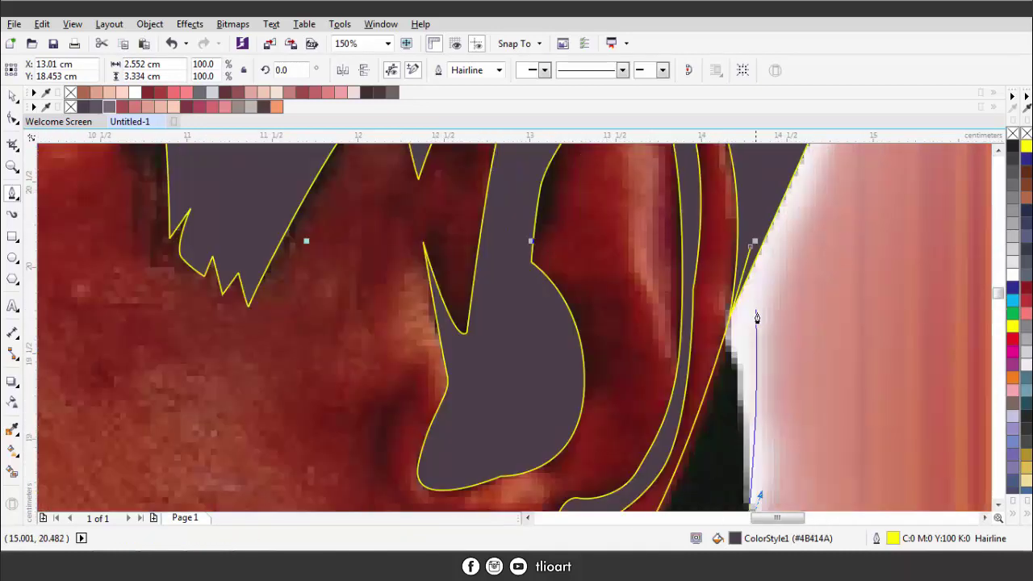
{"action": "left_click", "coordinate": [738, 266]}
{"action": "scroll", "coordinate": [738, 272], "scroll_direction": "down", "scroll_amount": 3}
- Start the dark mouth outline along the scalloped lower edges of the upper teeth, curving around the rearmost tooth
{"action": "scroll", "coordinate": [396, 406], "scroll_direction": "up", "scroll_amount": 4}
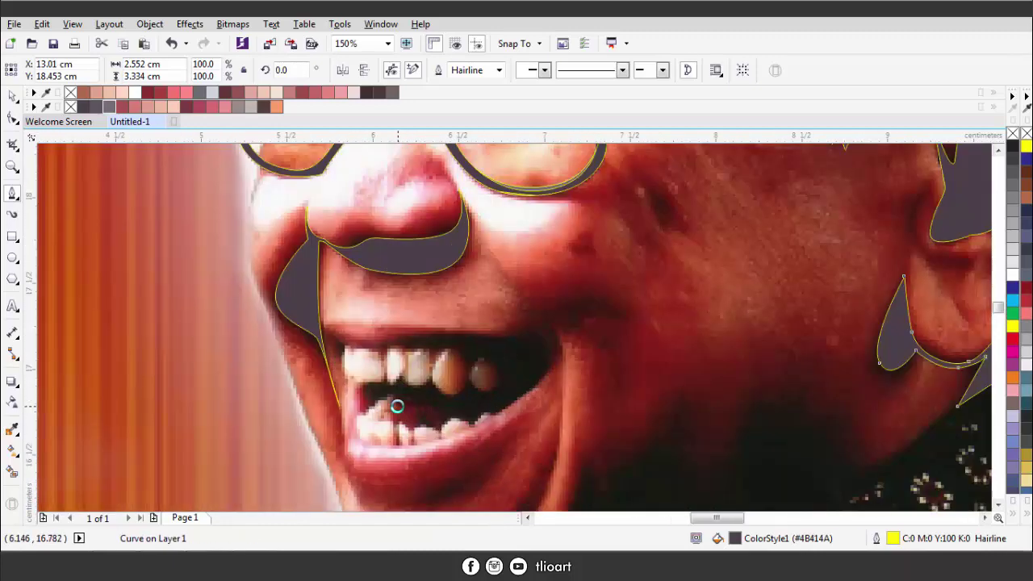
{"action": "left_click", "coordinate": [232, 300]}
{"action": "left_click", "coordinate": [317, 307]}
{"action": "left_click", "coordinate": [347, 287]}
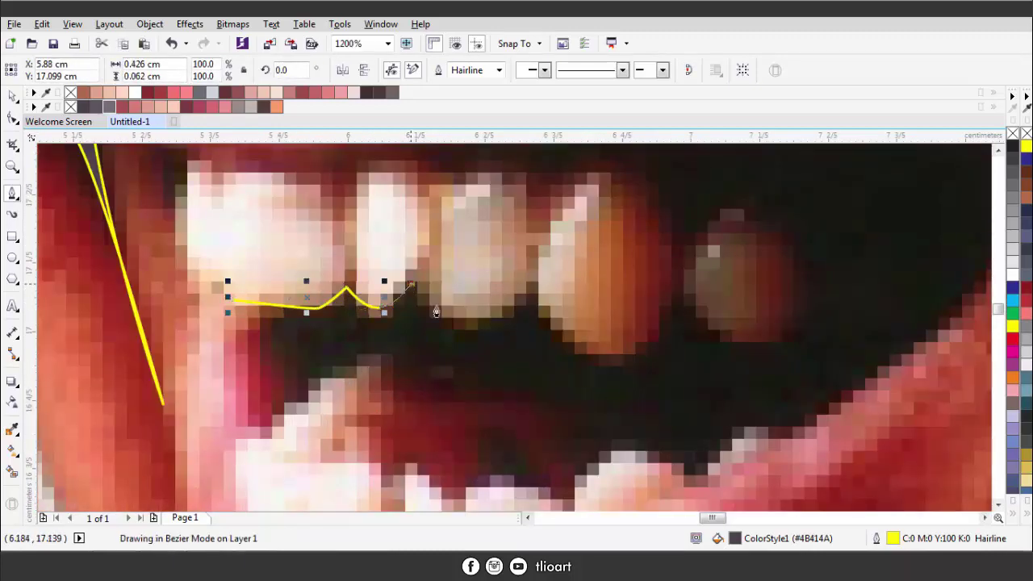
{"action": "left_click", "coordinate": [479, 322]}
{"action": "left_click", "coordinate": [509, 305]}
{"action": "left_click", "coordinate": [583, 345]}
{"action": "left_click", "coordinate": [672, 311]}
{"action": "left_click", "coordinate": [782, 341]}
{"action": "left_click_drag", "start_coordinate": [818, 270], "coordinate": [704, 420]}
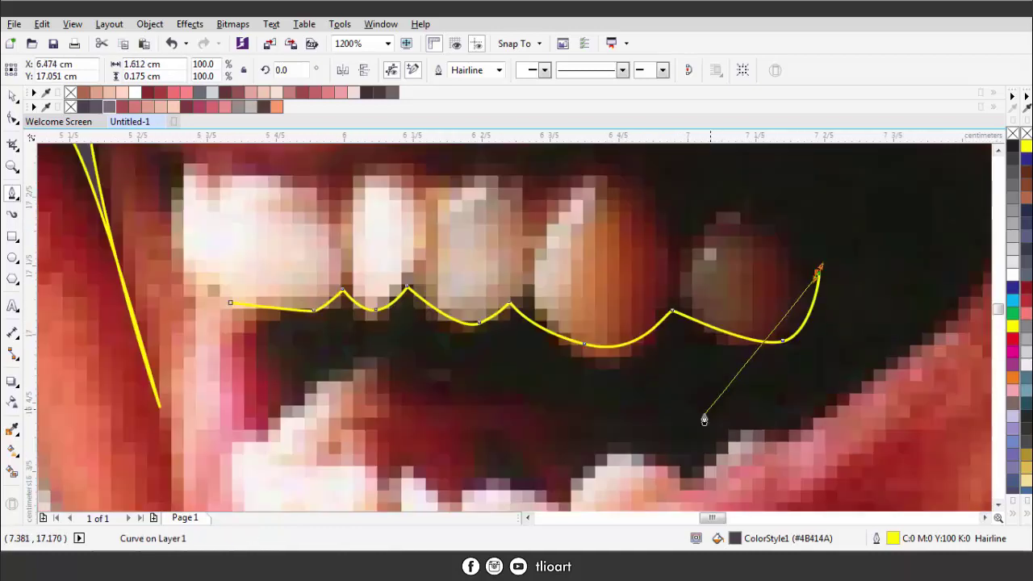
- Trace the outline back over the tops of the upper teeth to the front tooth's upper corner
{"action": "scroll", "coordinate": [703, 419], "scroll_direction": "down", "scroll_amount": 2}
{"action": "scroll", "coordinate": [756, 307], "scroll_direction": "up", "scroll_amount": 2}
{"action": "left_click_drag", "start_coordinate": [756, 306], "coordinate": [737, 313]}
{"action": "left_click_drag", "start_coordinate": [612, 285], "coordinate": [615, 284]}
{"action": "left_click", "coordinate": [622, 282]}
{"action": "left_click", "coordinate": [553, 300]}
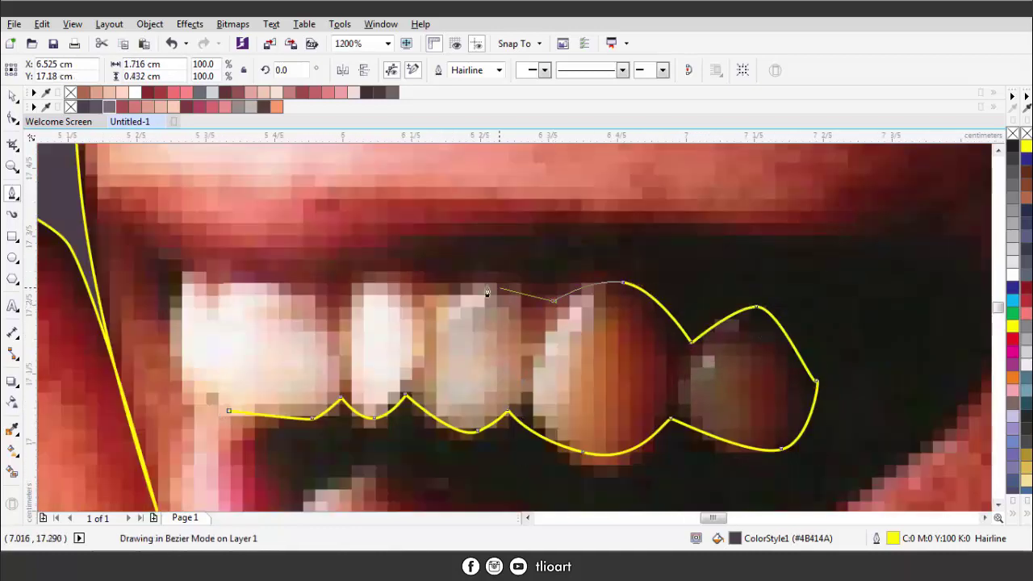
{"action": "left_click", "coordinate": [491, 286]}
{"action": "left_click", "coordinate": [440, 296]}
{"action": "left_click", "coordinate": [379, 276]}
{"action": "left_click_drag", "start_coordinate": [329, 288], "coordinate": [267, 281]}
{"action": "left_click", "coordinate": [186, 282]}
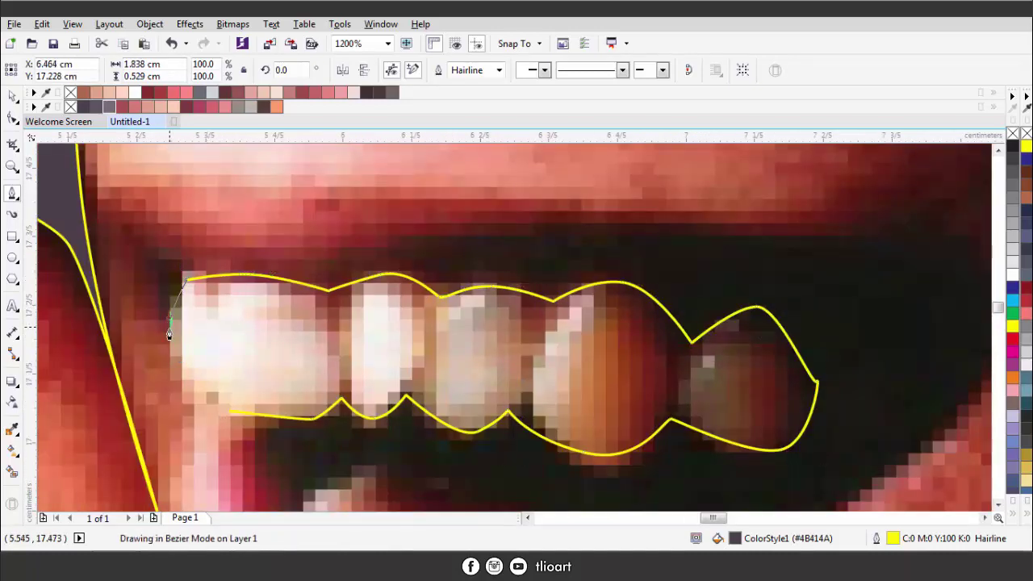
- Continue the mouth outline along the upper lip and around the mouth corner to the lower lip
{"action": "scroll", "coordinate": [321, 277], "scroll_direction": "down", "scroll_amount": 2}
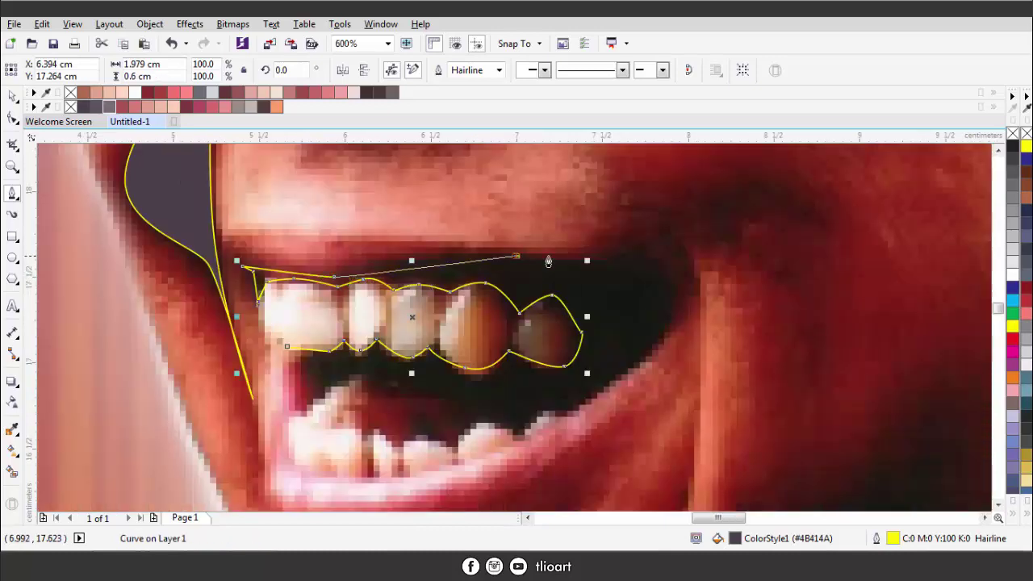
{"action": "left_click_drag", "start_coordinate": [669, 272], "coordinate": [684, 315]}
{"action": "scroll", "coordinate": [516, 419], "scroll_direction": "up", "scroll_amount": 3}
{"action": "left_click", "coordinate": [582, 404]}
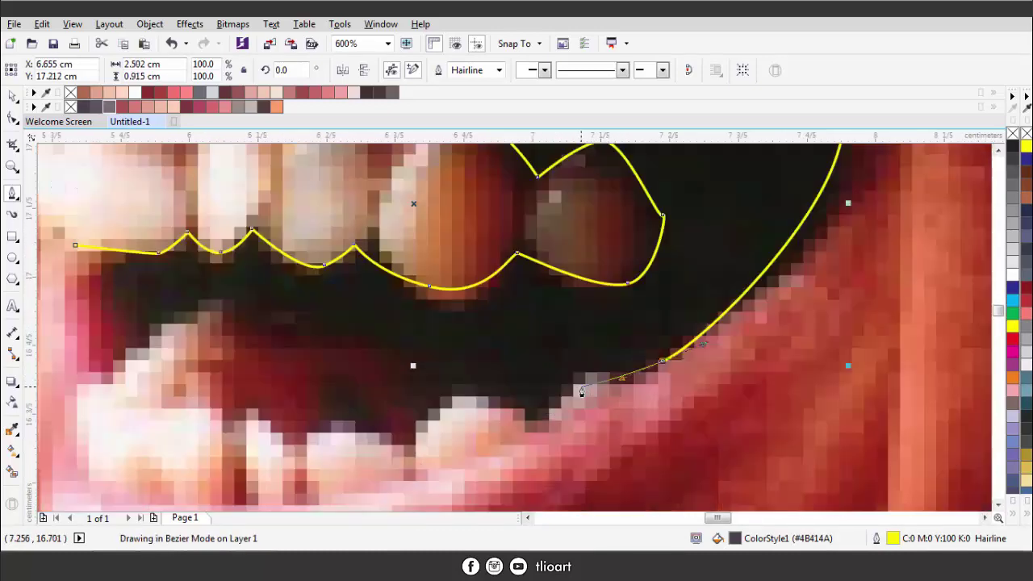
- Trace along the lower teeth and around the tongue, and close the dark mouth shape, about 2.5 by 1.14 cm
{"action": "left_click", "coordinate": [542, 411]}
{"action": "left_click", "coordinate": [518, 433]}
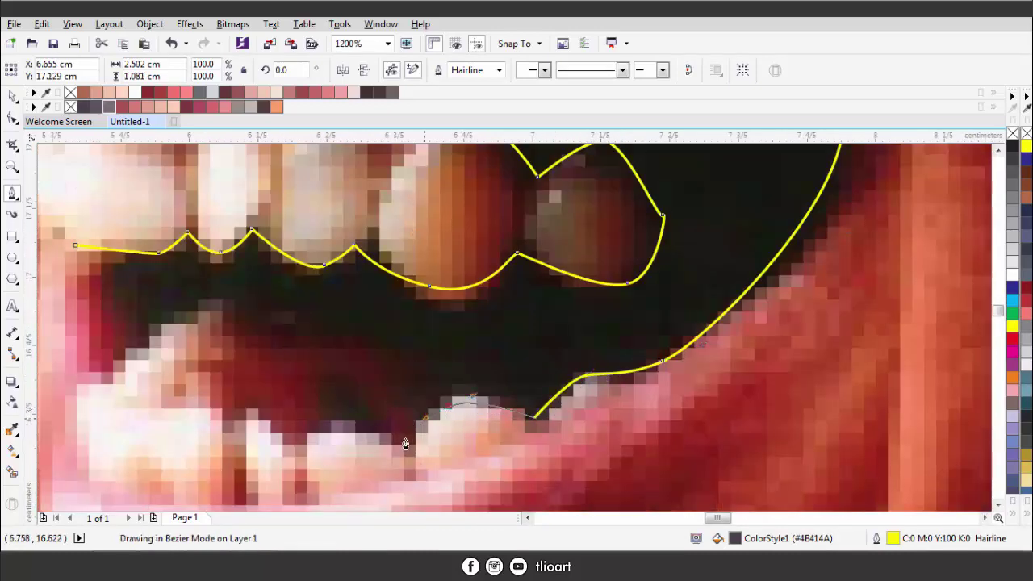
{"action": "left_click", "coordinate": [241, 416]}
{"action": "left_click_drag", "start_coordinate": [372, 365], "coordinate": [362, 333]}
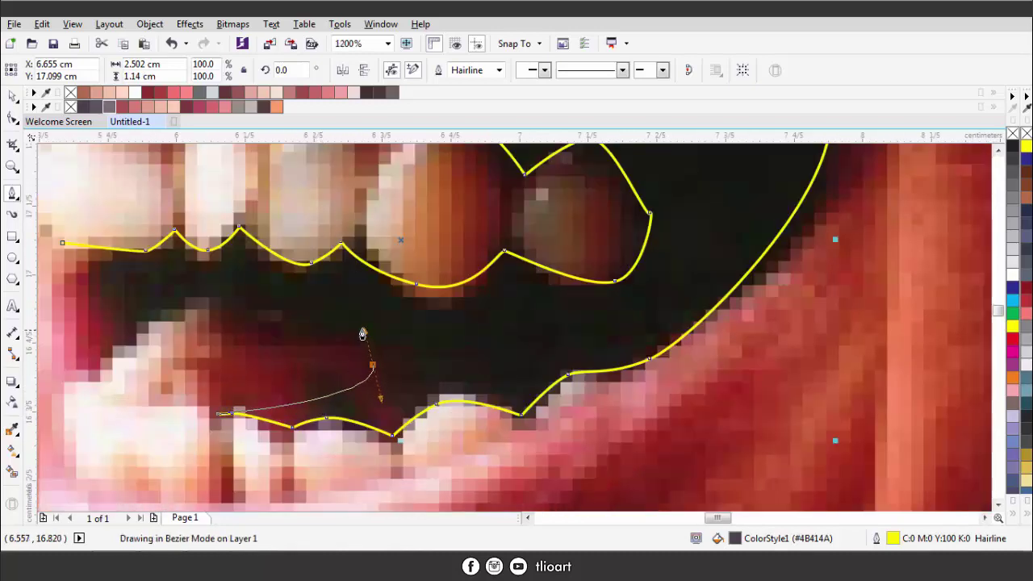
{"action": "left_click", "coordinate": [223, 332]}
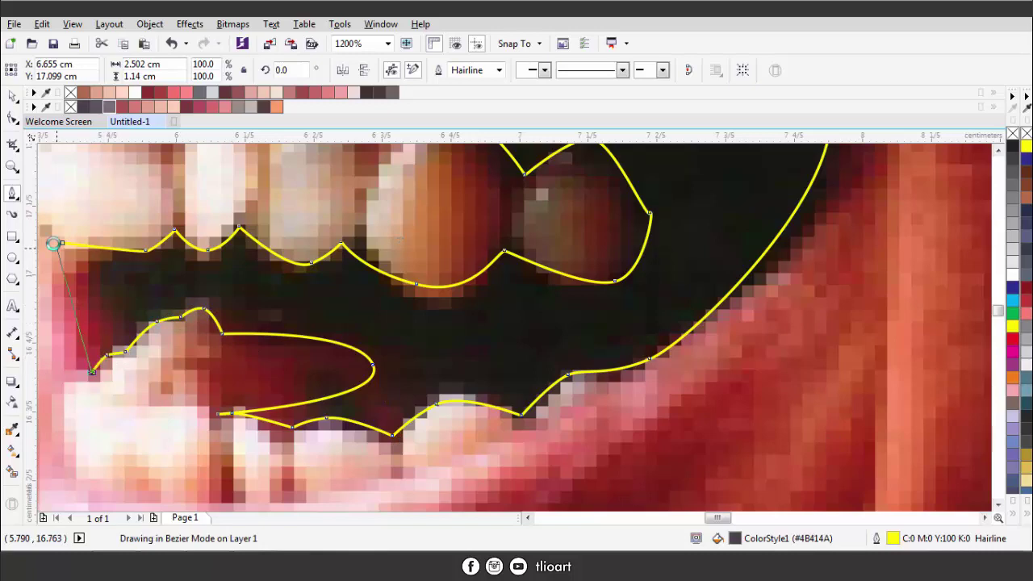
{"action": "left_click", "coordinate": [52, 242]}
- Draw a closed crescent over the shadow below the lower lip, about 1.15 by 0.54 cm
{"action": "scroll", "coordinate": [347, 395], "scroll_direction": "down", "scroll_amount": 2}
{"action": "scroll", "coordinate": [323, 456], "scroll_direction": "up", "scroll_amount": 1}
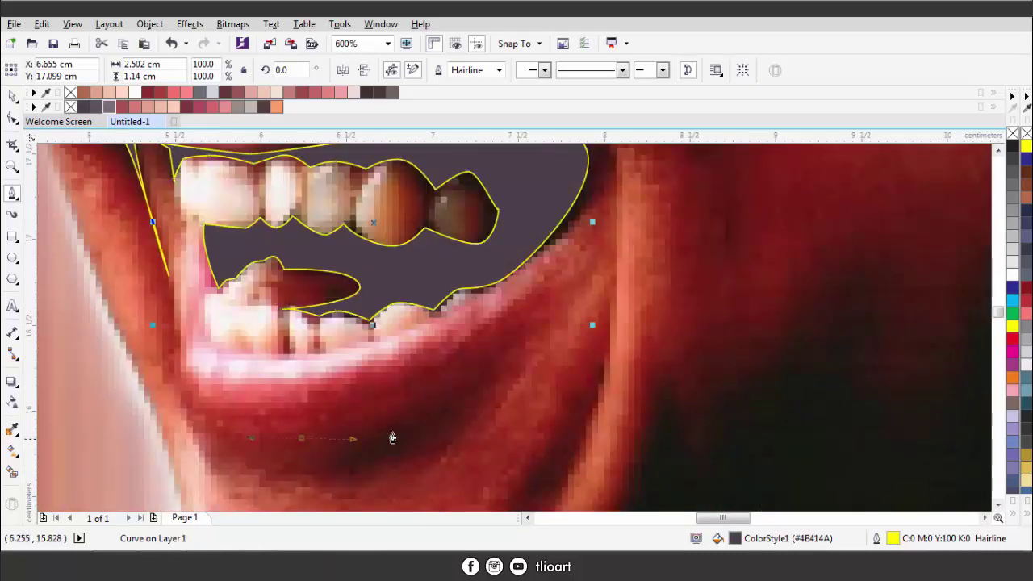
{"action": "left_click_drag", "start_coordinate": [501, 360], "coordinate": [396, 450]}
{"action": "left_click_drag", "start_coordinate": [301, 439], "coordinate": [363, 463]}
- Draw a narrow closed sliver over the dark crease between the chin and the smile fold, about 0.4 by 1.08 cm
{"action": "scroll", "coordinate": [542, 348], "scroll_direction": "down", "scroll_amount": 1}
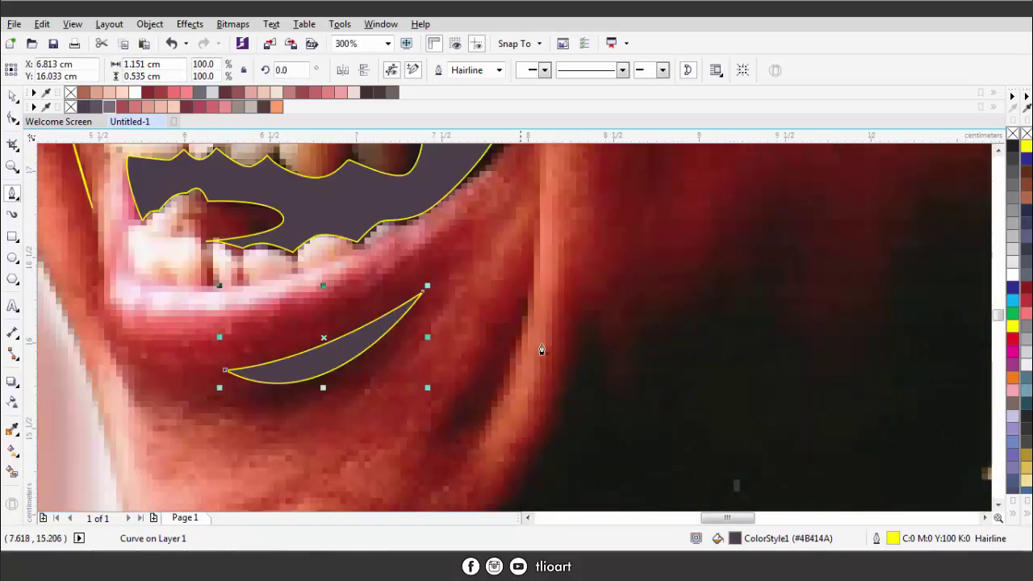
{"action": "left_click", "coordinate": [535, 263]}
{"action": "left_click_drag", "start_coordinate": [469, 444], "coordinate": [470, 397]}
{"action": "left_click", "coordinate": [535, 263]}
{"action": "scroll", "coordinate": [497, 393], "scroll_direction": "down", "scroll_amount": 1}
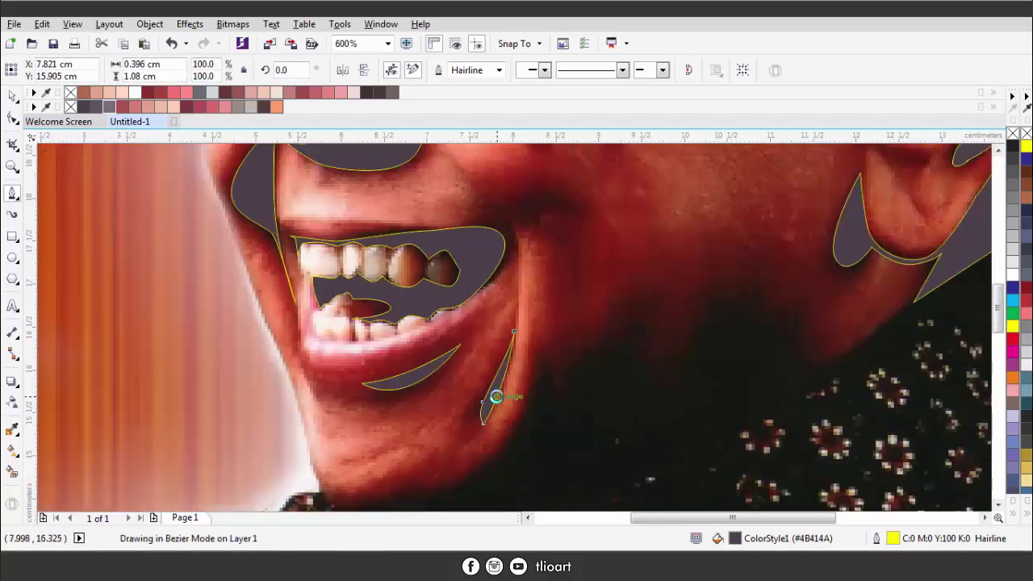
- Start the neck shadow outline at the chin's front, down to a point on the neck and up to the shape below the ear
{"action": "scroll", "coordinate": [496, 396], "scroll_direction": "down", "scroll_amount": 3}
{"action": "left_click", "coordinate": [212, 328]}
{"action": "left_click", "coordinate": [272, 376]}
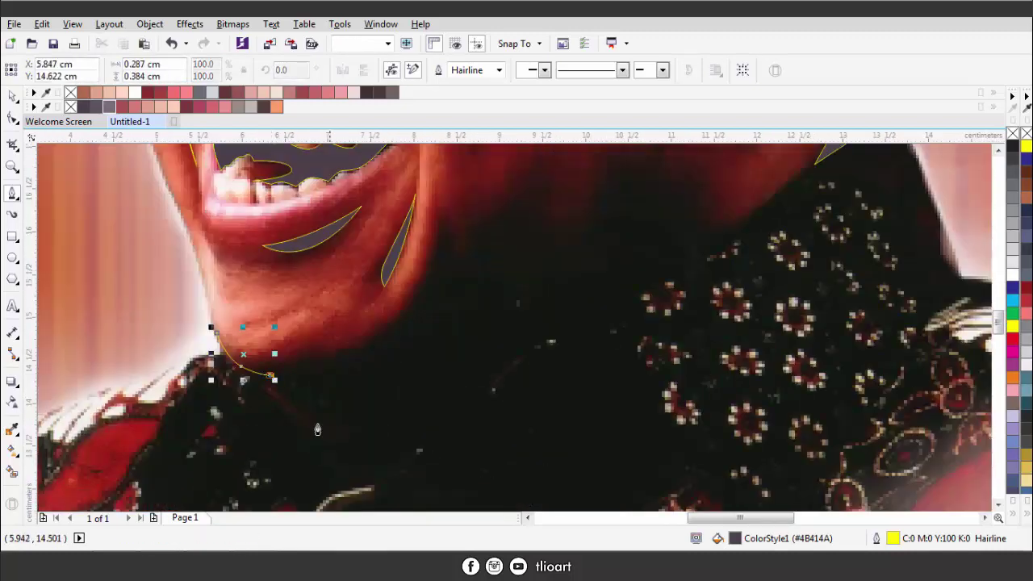
{"action": "left_click", "coordinate": [380, 456]}
{"action": "left_click", "coordinate": [560, 336]}
{"action": "scroll", "coordinate": [560, 337], "scroll_direction": "down", "scroll_amount": 2}
{"action": "scroll", "coordinate": [565, 323], "scroll_direction": "up", "scroll_amount": 2}
{"action": "left_click", "coordinate": [566, 322]}
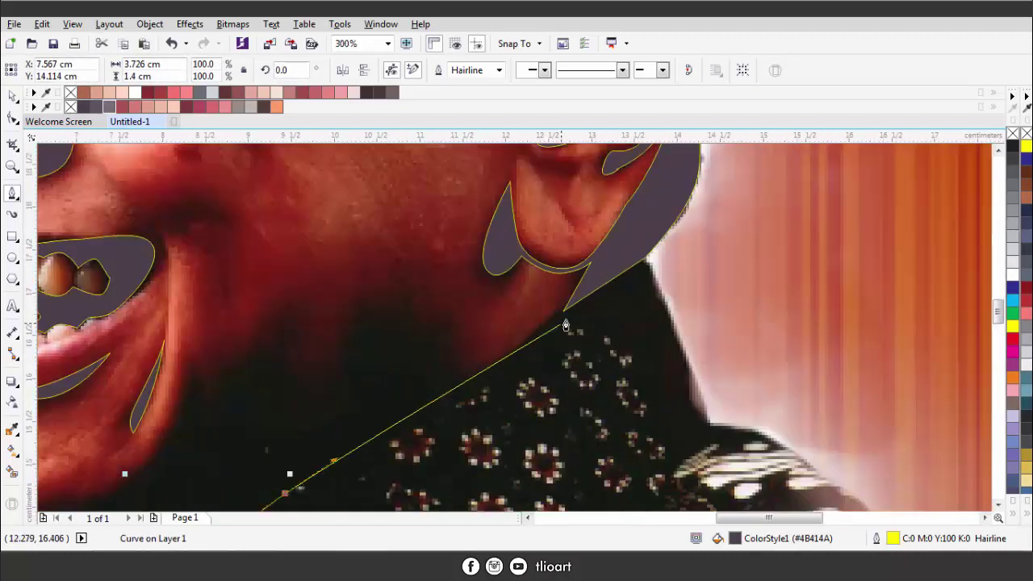
- Trace the neck shadow's upper edge back across the jaw as tall, curved, pointed spikes ending near the smile fold
{"action": "left_click_drag", "start_coordinate": [464, 362], "coordinate": [474, 363]}
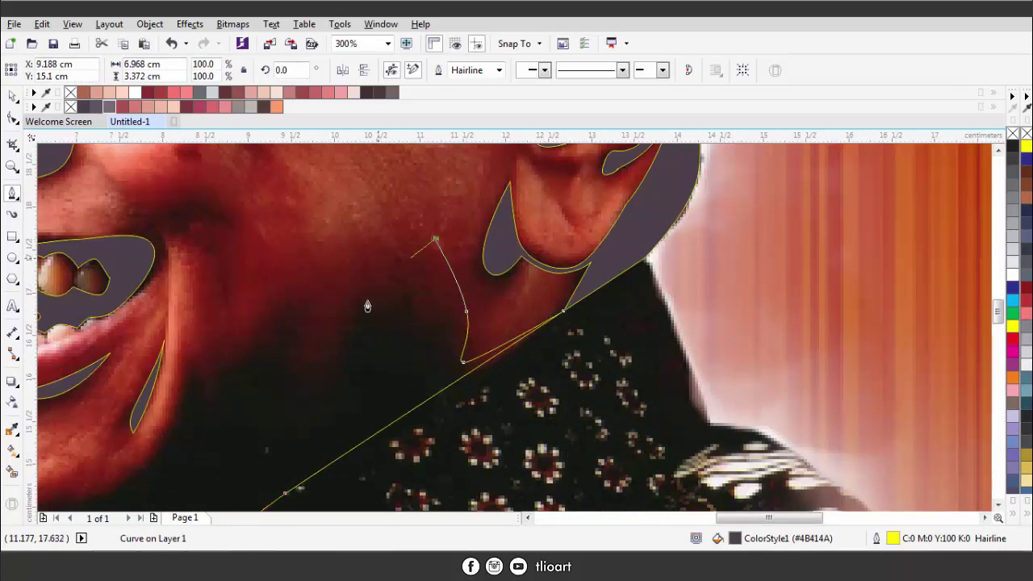
{"action": "left_click_drag", "start_coordinate": [360, 313], "coordinate": [351, 331]}
{"action": "left_click_drag", "start_coordinate": [428, 378], "coordinate": [438, 310]}
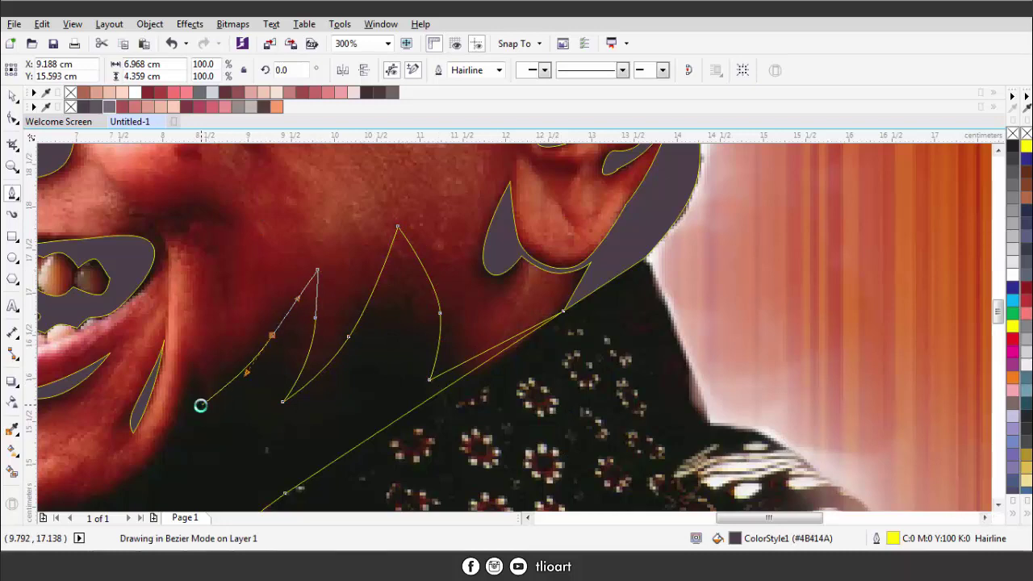
{"action": "left_click_drag", "start_coordinate": [200, 405], "coordinate": [192, 341]}
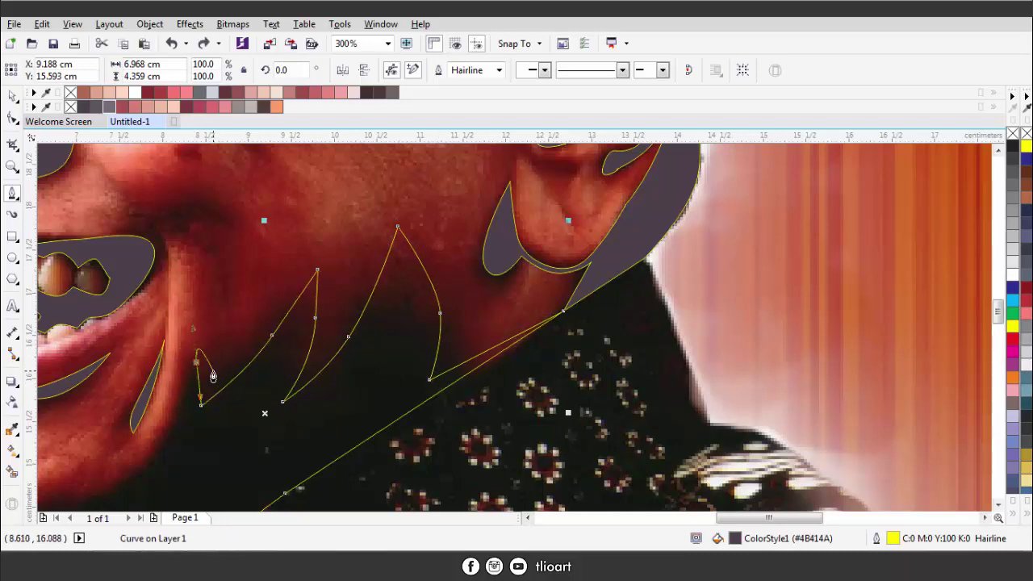
- Trace the jawline down to the chin with a small notch and close the neck shadow, about 6.97 cm wide
{"action": "scroll", "coordinate": [193, 368], "scroll_direction": "down", "scroll_amount": 2}
{"action": "left_click", "coordinate": [205, 457]}
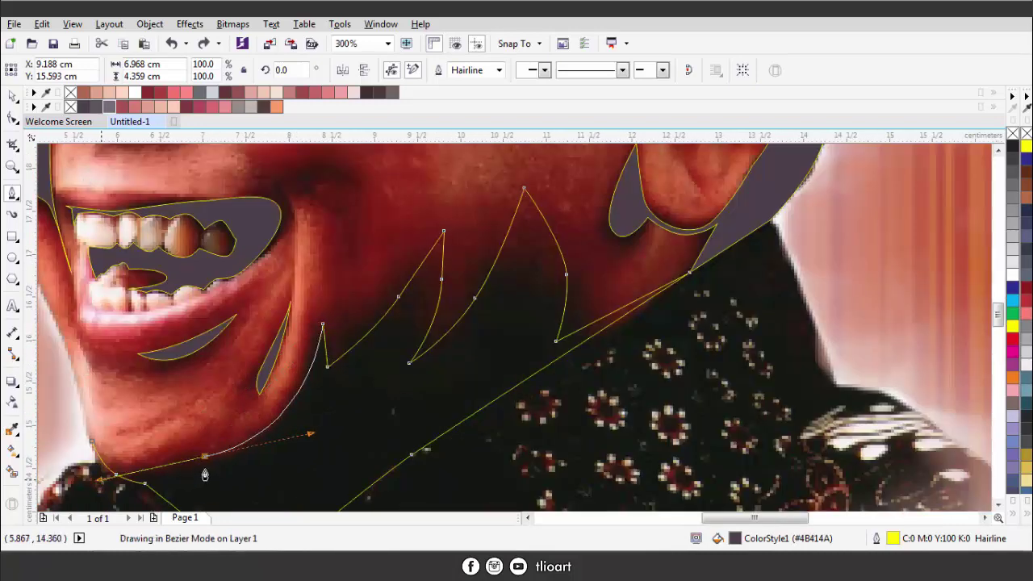
{"action": "scroll", "coordinate": [181, 466], "scroll_direction": "up", "scroll_amount": 2}
{"action": "scroll", "coordinate": [194, 460], "scroll_direction": "down", "scroll_amount": 1}
{"action": "scroll", "coordinate": [249, 421], "scroll_direction": "down", "scroll_amount": 1}
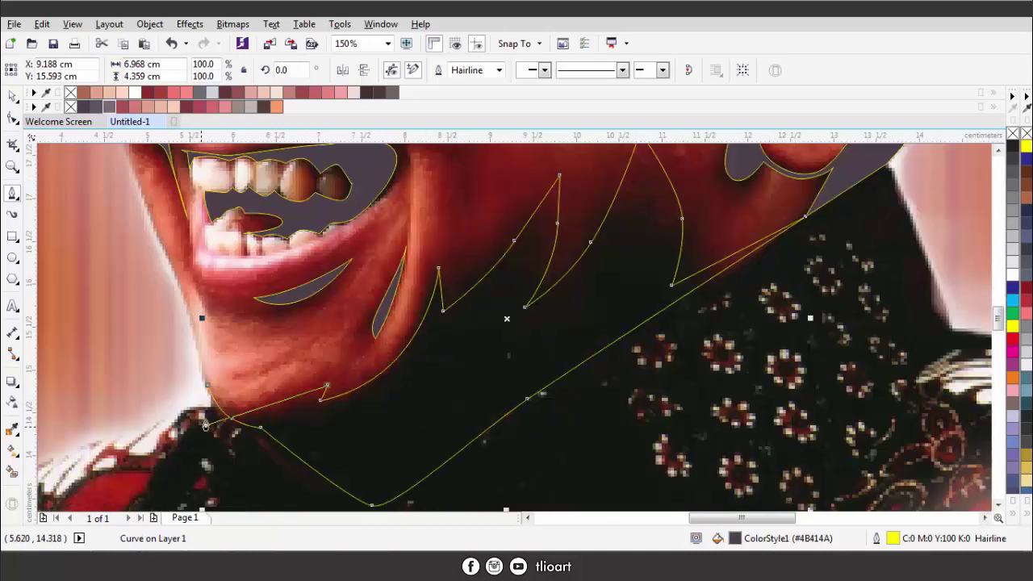
{"action": "left_click", "coordinate": [249, 452]}
- Draw a closed shape over the dark smile fold beside the mouth corner, about 0.63 by 1.3 cm
{"action": "scroll", "coordinate": [250, 456], "scroll_direction": "down", "scroll_amount": 1}
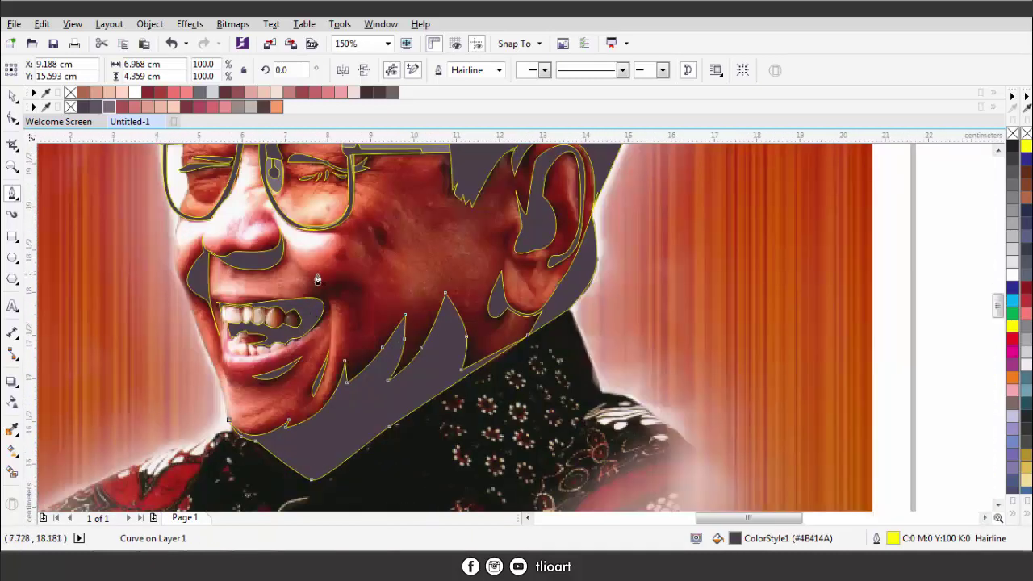
{"action": "scroll", "coordinate": [303, 270], "scroll_direction": "up", "scroll_amount": 2}
{"action": "left_click", "coordinate": [262, 250]}
{"action": "left_click", "coordinate": [361, 376]}
{"action": "left_click", "coordinate": [371, 482]}
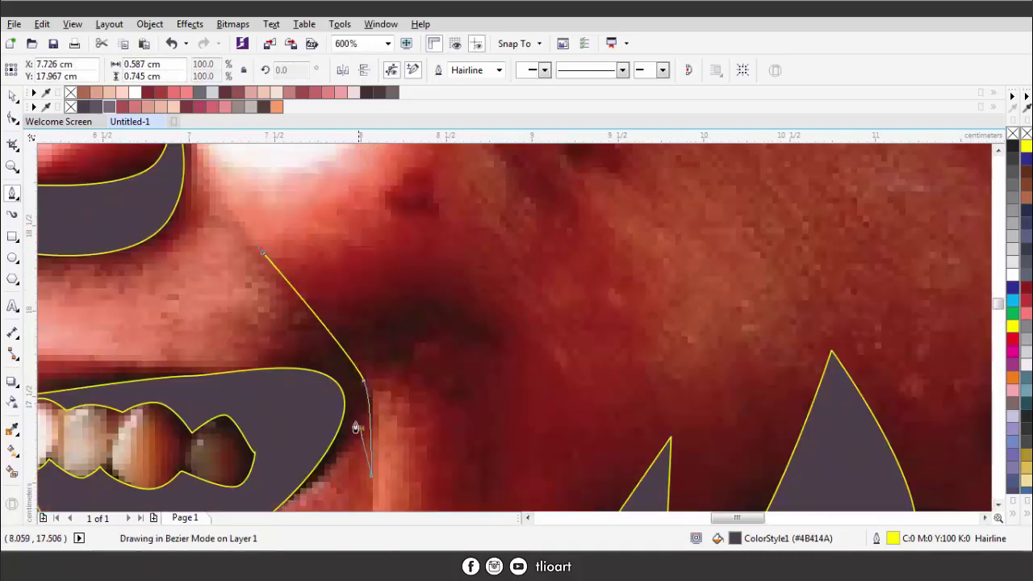
{"action": "scroll", "coordinate": [303, 300], "scroll_direction": "down", "scroll_amount": 1}
{"action": "left_click", "coordinate": [357, 380]}
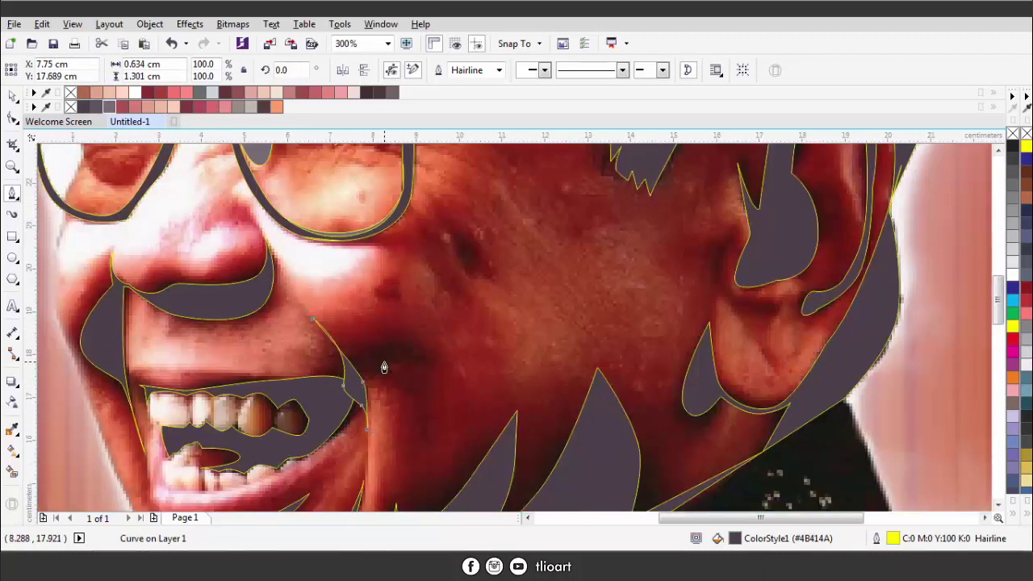
- Draw a small closed sliver over the dark mark on the cheek, about 0.34 by 0.54 cm
{"action": "scroll", "coordinate": [380, 357], "scroll_direction": "down", "scroll_amount": 1}
{"action": "scroll", "coordinate": [417, 291], "scroll_direction": "up", "scroll_amount": 2}
{"action": "left_click", "coordinate": [423, 335]}
{"action": "scroll", "coordinate": [422, 340], "scroll_direction": "down", "scroll_amount": 2}
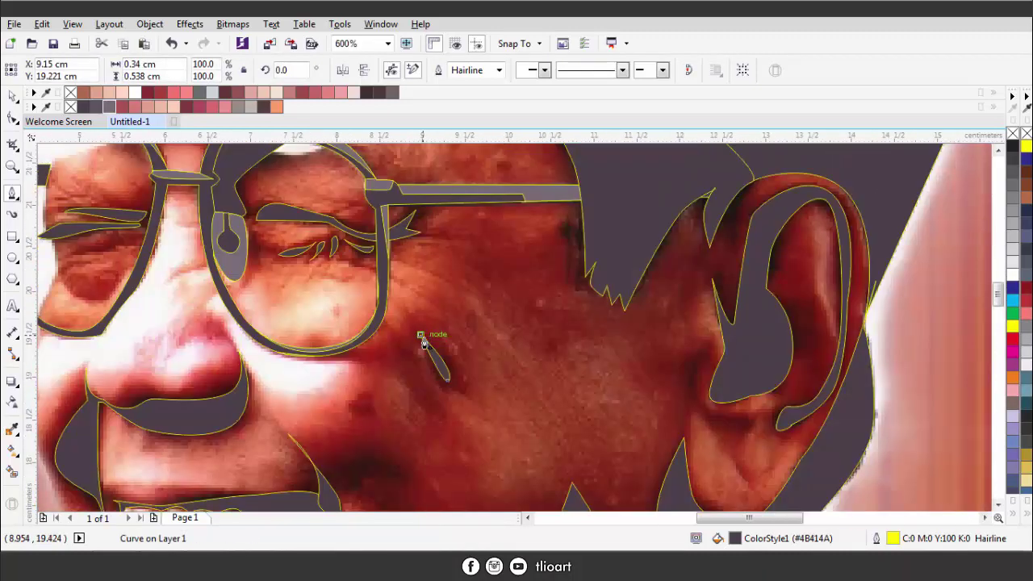
- Draw a thin closed shape over the crease beneath the far eye, about 0.58 by 0.19 cm
{"action": "scroll", "coordinate": [416, 379], "scroll_direction": "up", "scroll_amount": 4}
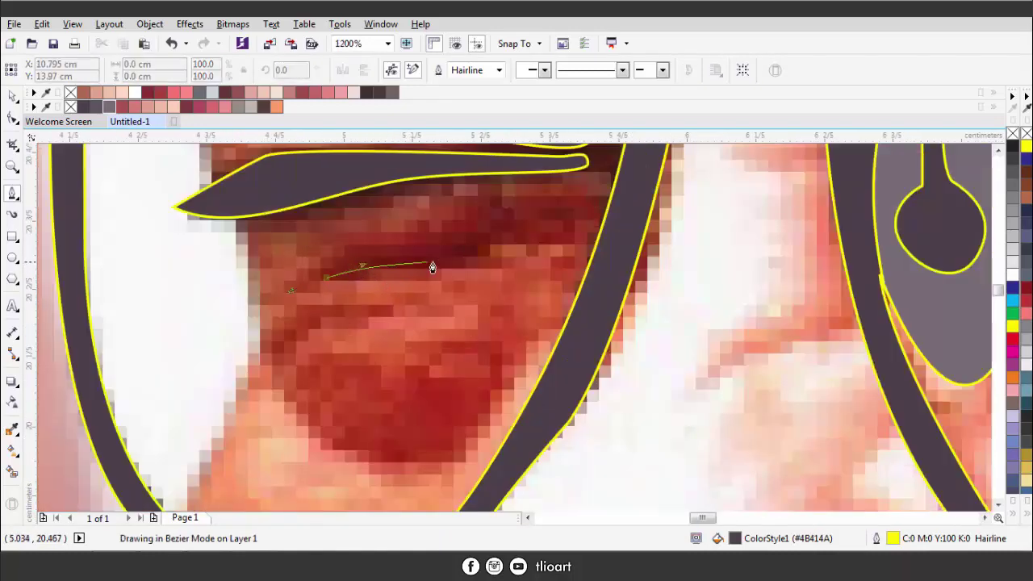
{"action": "left_click_drag", "start_coordinate": [474, 255], "coordinate": [500, 223]}
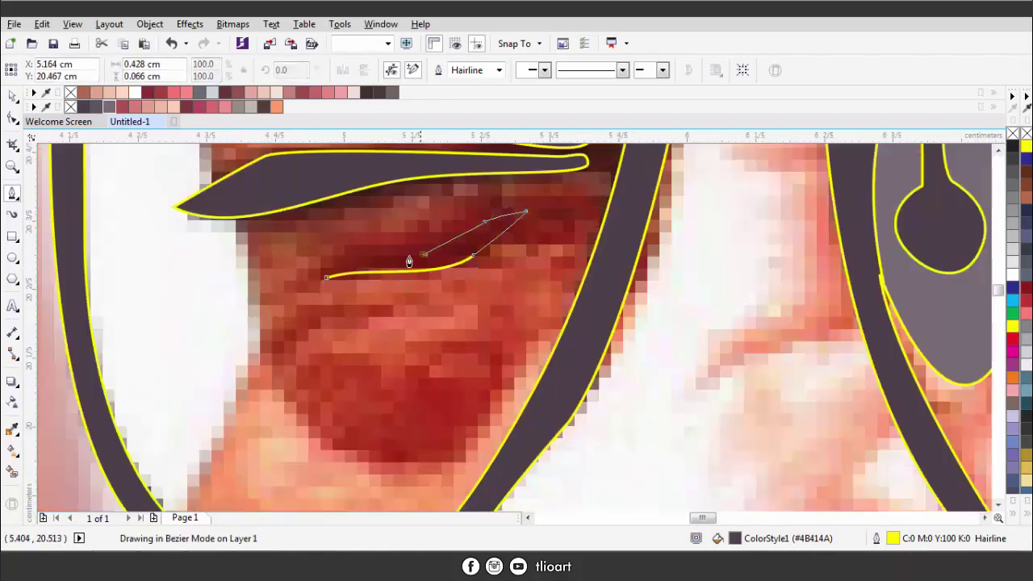
{"action": "left_click", "coordinate": [327, 277]}
{"action": "scroll", "coordinate": [322, 282], "scroll_direction": "down", "scroll_amount": 3}
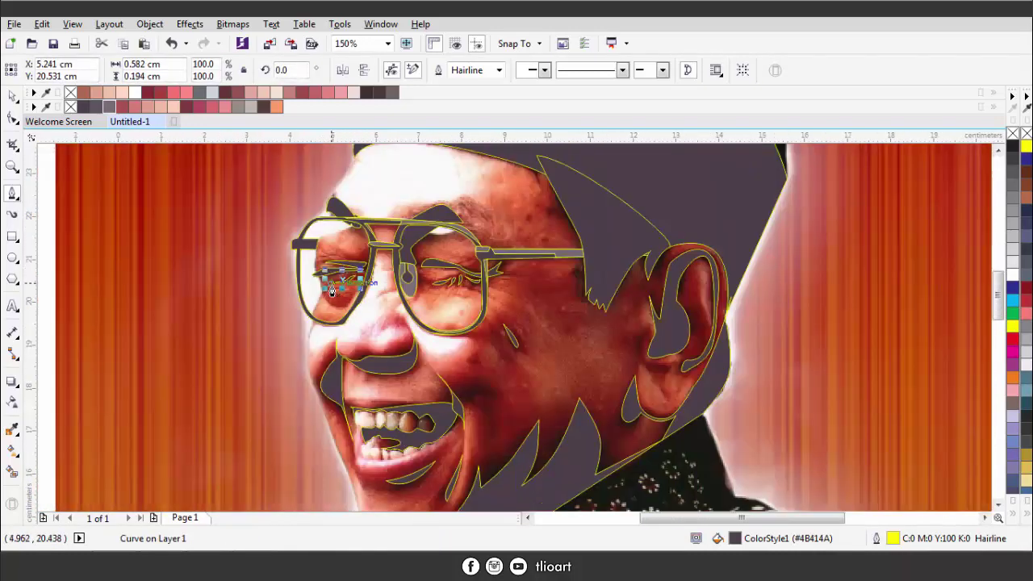
- Start the face outline at the hat's front corner, following the forehead and eye socket down behind the glasses
{"action": "scroll", "coordinate": [345, 295], "scroll_direction": "down", "scroll_amount": 1}
{"action": "scroll", "coordinate": [352, 266], "scroll_direction": "up", "scroll_amount": 2}
{"action": "left_click", "coordinate": [352, 260]}
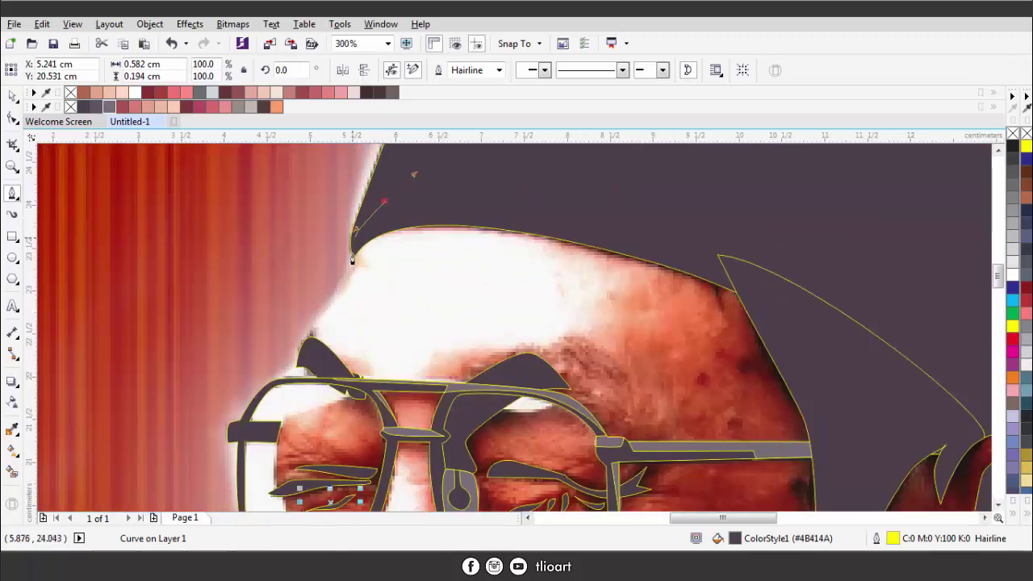
{"action": "left_click", "coordinate": [283, 428]}
{"action": "scroll", "coordinate": [282, 427], "scroll_direction": "down", "scroll_amount": 1}
{"action": "scroll", "coordinate": [284, 389], "scroll_direction": "up", "scroll_amount": 1}
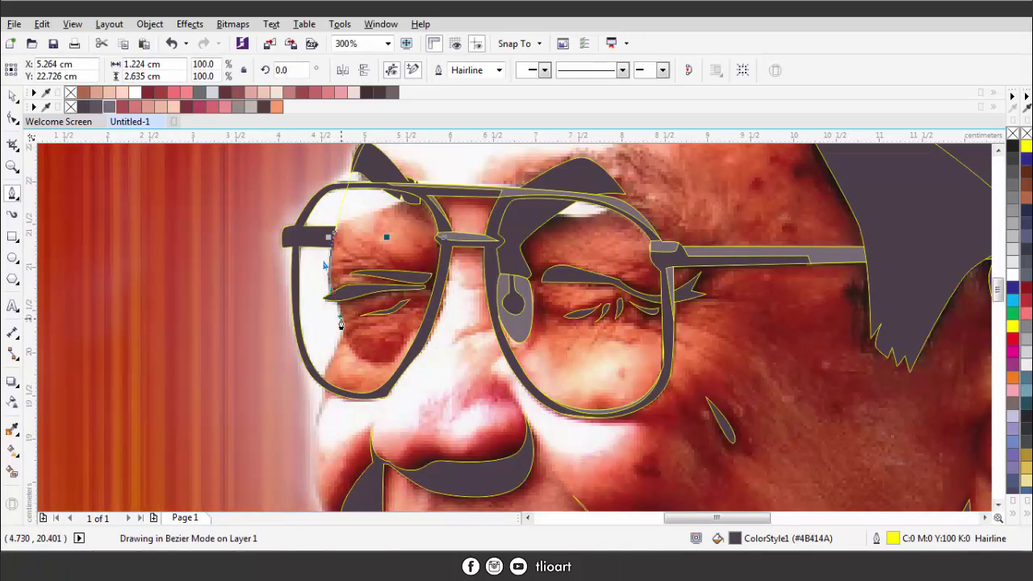
{"action": "left_click", "coordinate": [323, 377]}
{"action": "scroll", "coordinate": [328, 373], "scroll_direction": "down", "scroll_amount": 1}
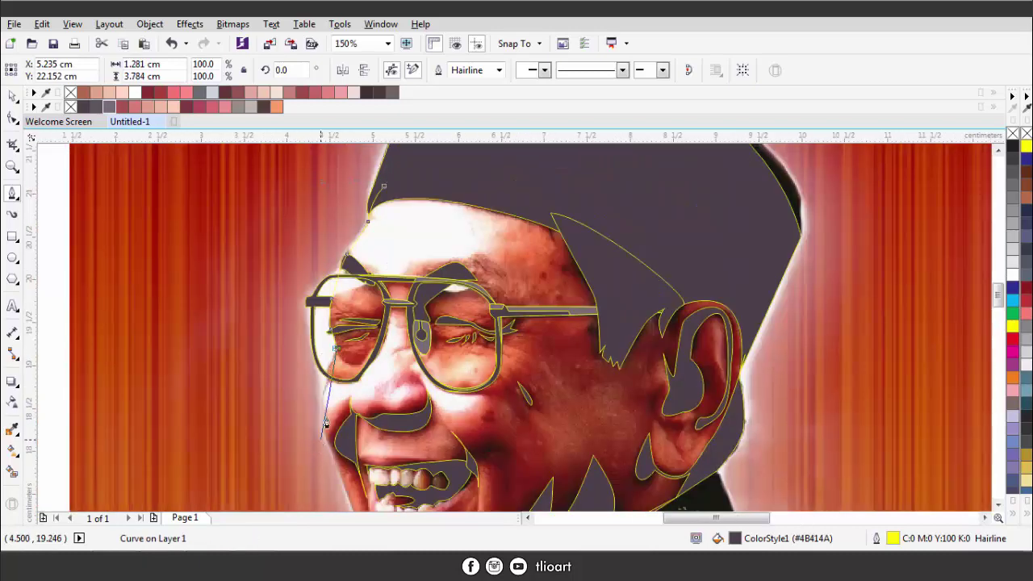
- Continue the face outline down the far cheek and jaw toward the chin
{"action": "scroll", "coordinate": [323, 435], "scroll_direction": "up", "scroll_amount": 1}
{"action": "left_click_drag", "start_coordinate": [322, 316], "coordinate": [330, 385]}
{"action": "scroll", "coordinate": [314, 375], "scroll_direction": "down", "scroll_amount": 1}
{"action": "scroll", "coordinate": [317, 387], "scroll_direction": "up", "scroll_amount": 1}
{"action": "scroll", "coordinate": [278, 335], "scroll_direction": "down", "scroll_amount": 1}
{"action": "scroll", "coordinate": [319, 408], "scroll_direction": "up", "scroll_amount": 1}
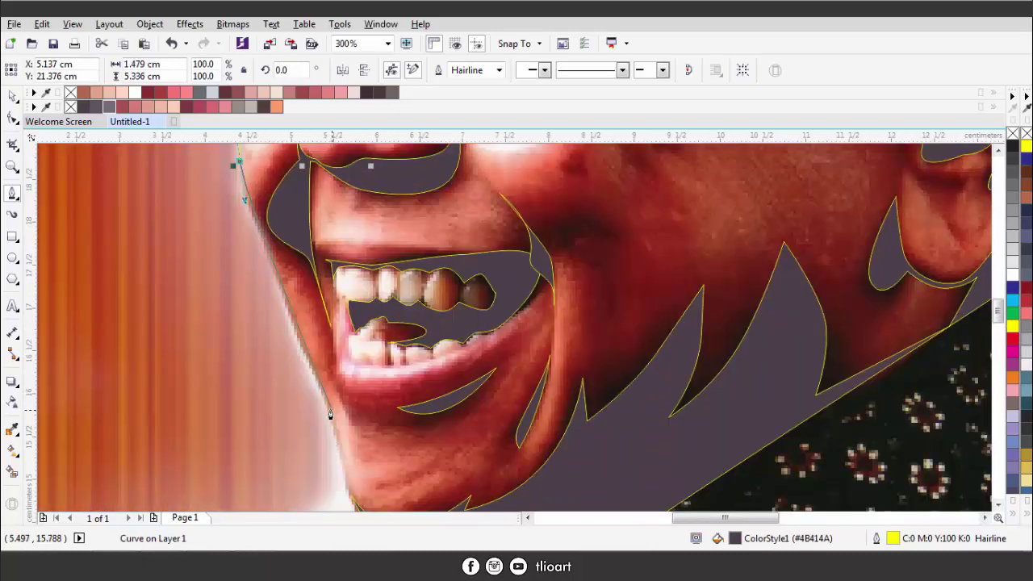
{"action": "left_click", "coordinate": [315, 362]}
{"action": "scroll", "coordinate": [319, 371], "scroll_direction": "up", "scroll_amount": 1}
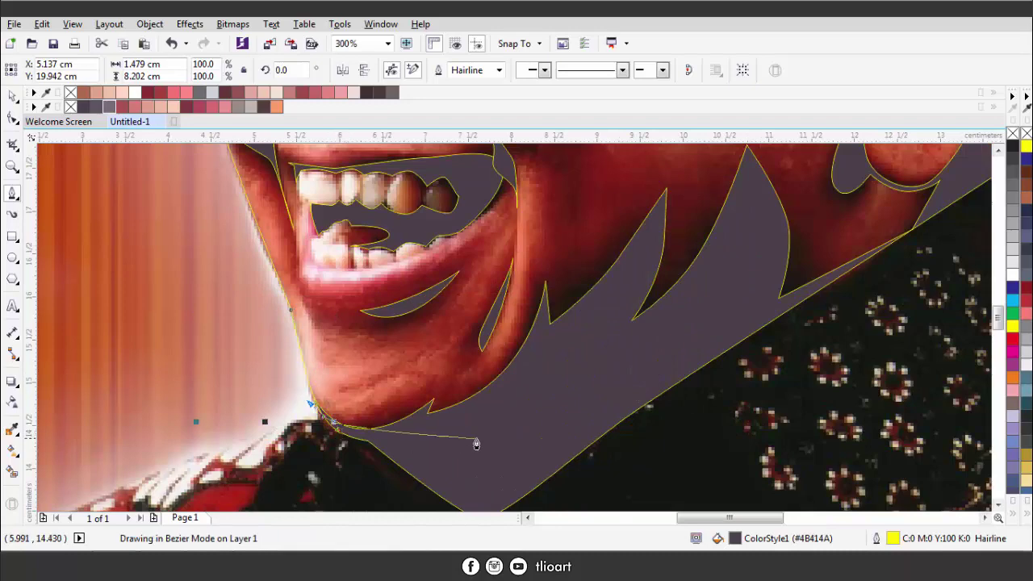
- Continue the face outline under the chin and along the jaw toward the base of the near ear
{"action": "scroll", "coordinate": [692, 322], "scroll_direction": "down", "scroll_amount": 1}
{"action": "scroll", "coordinate": [697, 322], "scroll_direction": "up", "scroll_amount": 1}
{"action": "left_click", "coordinate": [696, 323]}
{"action": "scroll", "coordinate": [691, 323], "scroll_direction": "down", "scroll_amount": 1}
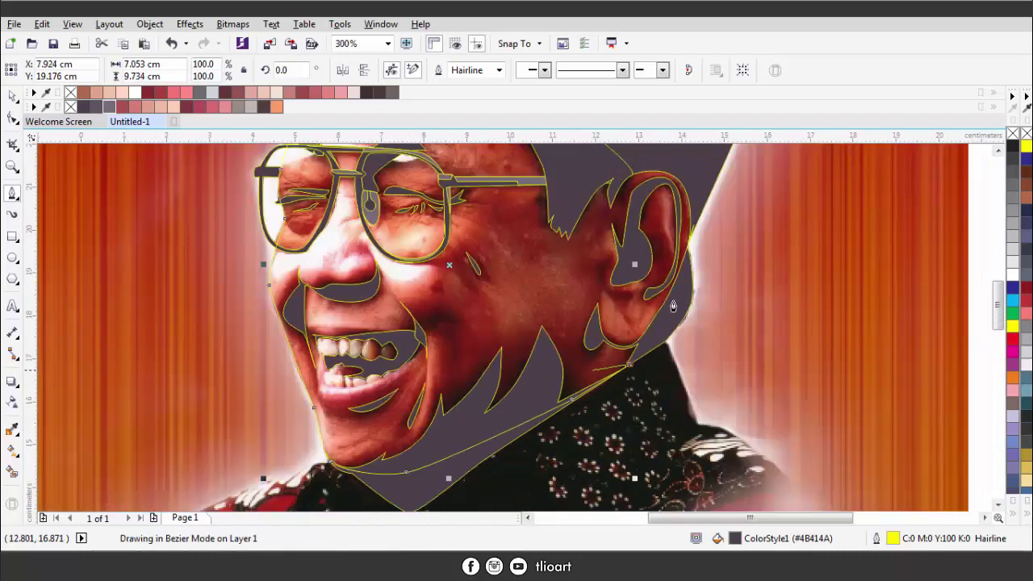
- Carry the face outline around the ear and across the hat, closing it at the hat's front corner, about 9.90 by 9.73 cm
{"action": "scroll", "coordinate": [682, 266], "scroll_direction": "up", "scroll_amount": 1}
{"action": "scroll", "coordinate": [697, 203], "scroll_direction": "down", "scroll_amount": 2}
{"action": "left_click_drag", "start_coordinate": [610, 242], "coordinate": [597, 226]}
{"action": "scroll", "coordinate": [597, 242], "scroll_direction": "up", "scroll_amount": 1}
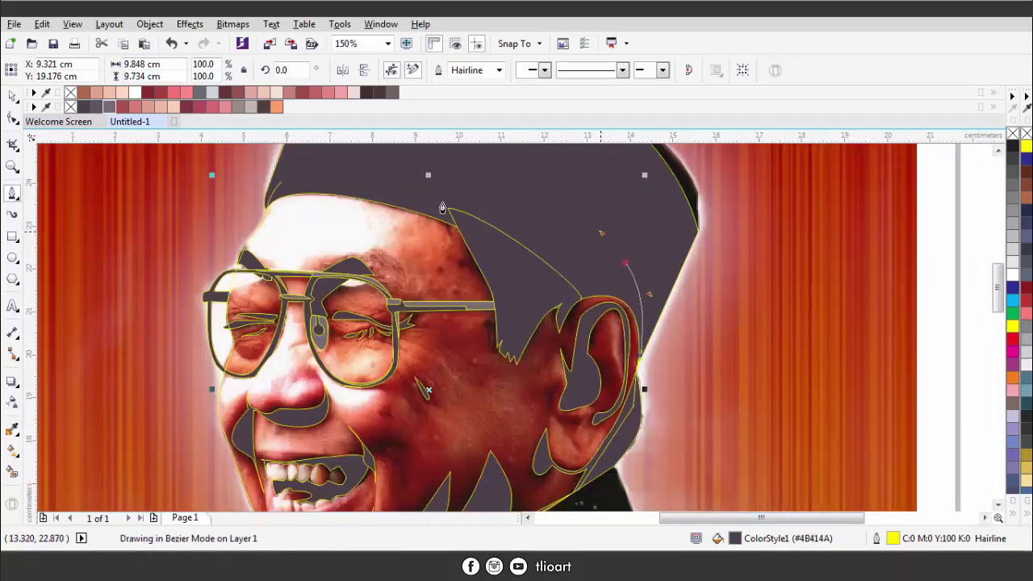
{"action": "left_click", "coordinate": [284, 184]}
- Order the face shape directly in front of the background photo and remove its fill
{"action": "right_click", "coordinate": [303, 277]}
{"action": "mouse_move", "coordinate": [331, 380]}
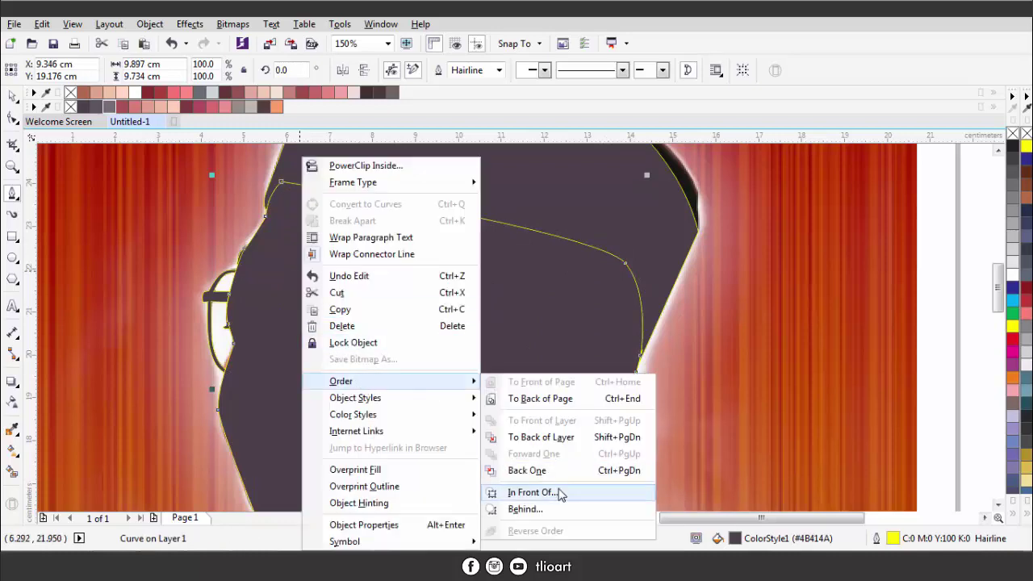
{"action": "left_click", "coordinate": [532, 490]}
{"action": "left_click", "coordinate": [757, 410]}
{"action": "left_click", "coordinate": [1013, 134]}
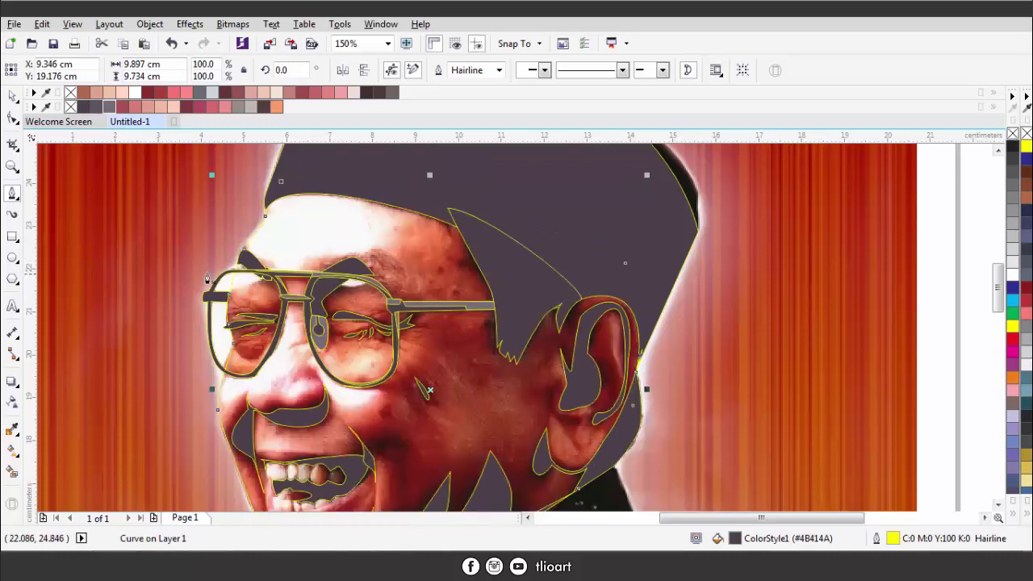
- Draw a small closed shape filling the gap between the far eyebrow and the glasses rim, about 0.53 by 0.32 cm
{"action": "scroll", "coordinate": [305, 293], "scroll_direction": "up", "scroll_amount": 3}
{"action": "left_click", "coordinate": [301, 277]}
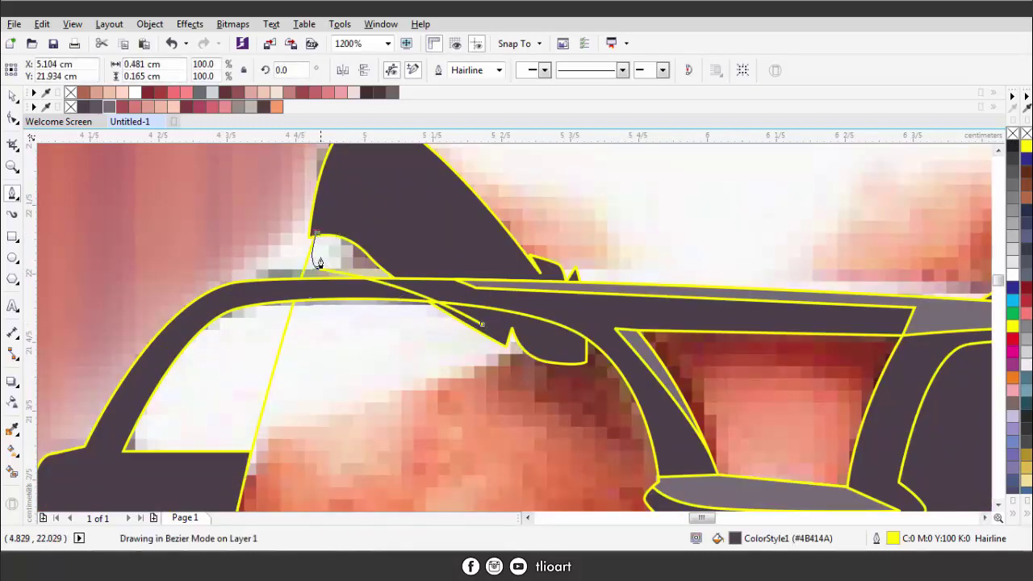
{"action": "left_click", "coordinate": [313, 244]}
{"action": "left_click", "coordinate": [301, 276]}
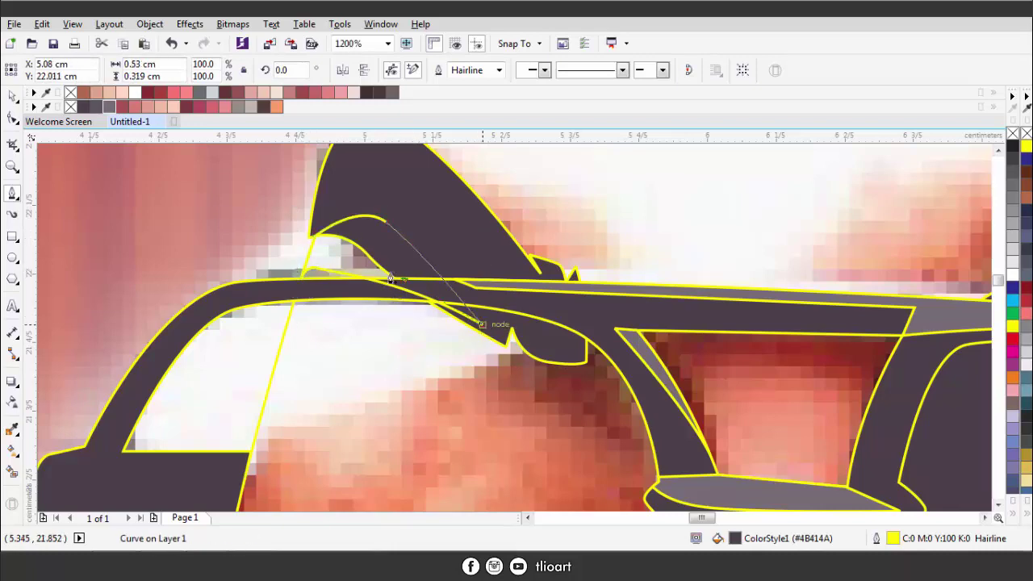
{"action": "scroll", "coordinate": [388, 272], "scroll_direction": "down", "scroll_amount": 2}
{"action": "scroll", "coordinate": [388, 272], "scroll_direction": "down", "scroll_amount": 1}
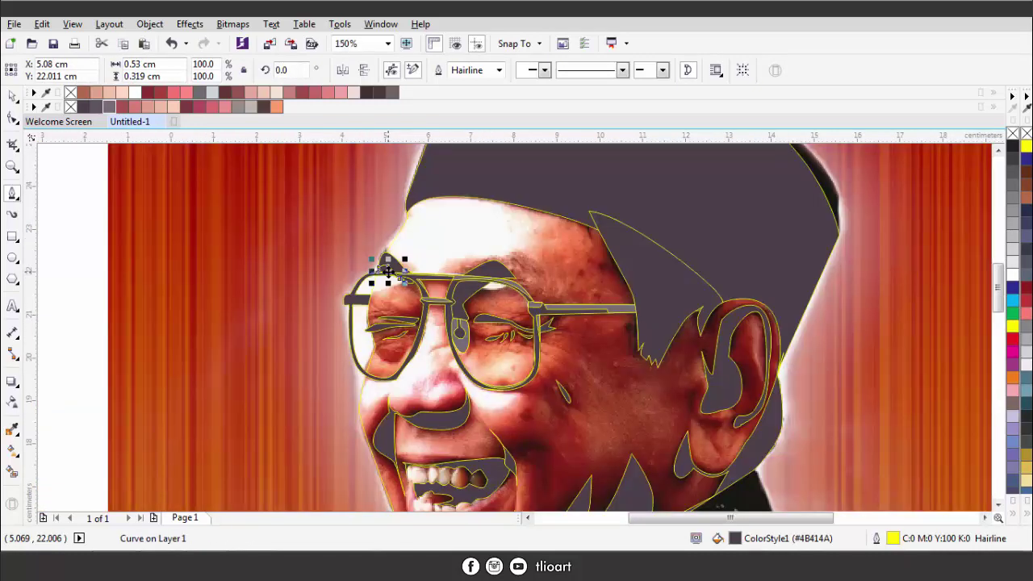
- Start a large shading outline outside the far brow, following the glasses' top bar and near brow to the rim's upper corner
{"action": "scroll", "coordinate": [407, 270], "scroll_direction": "up", "scroll_amount": 1}
{"action": "scroll", "coordinate": [337, 228], "scroll_direction": "up", "scroll_amount": 1}
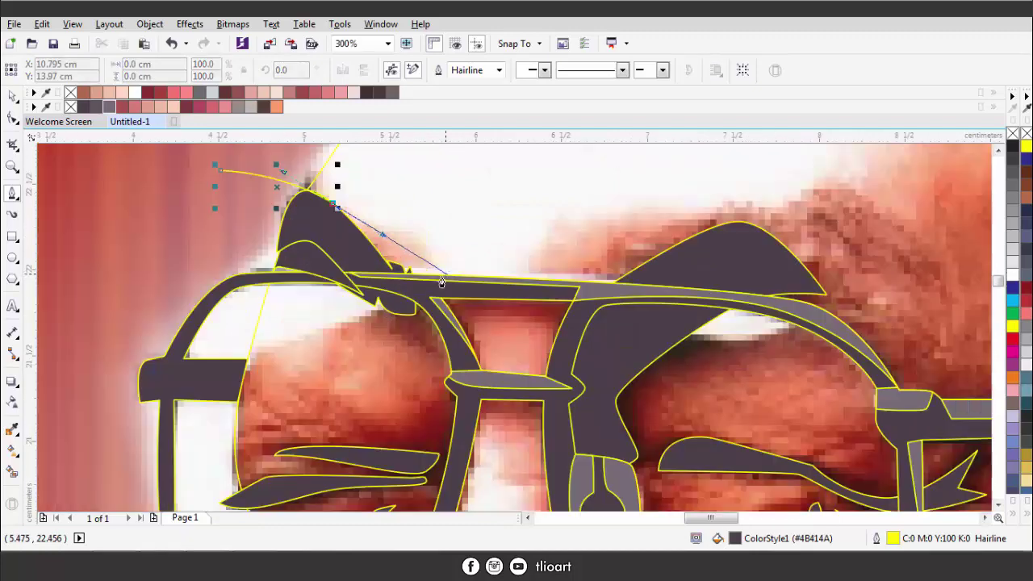
{"action": "left_click", "coordinate": [433, 276]}
{"action": "left_click_drag", "start_coordinate": [587, 281], "coordinate": [740, 222]}
{"action": "left_click", "coordinate": [875, 356]}
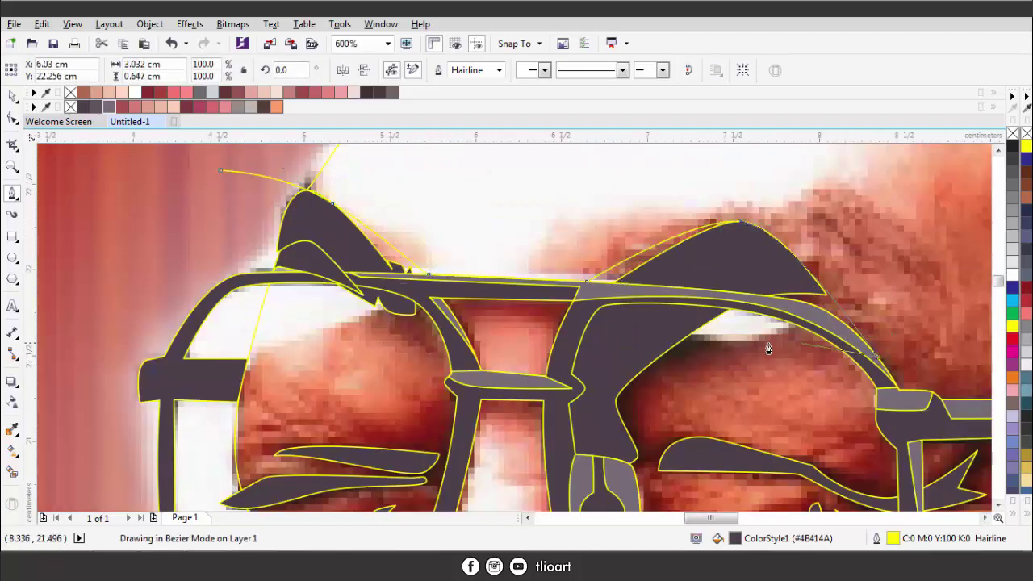
- Continue the shading outline around the near eyelid, along its crease and over the glasses arm toward the outer eye corner
{"action": "left_click", "coordinate": [680, 425]}
{"action": "scroll", "coordinate": [685, 419], "scroll_direction": "up", "scroll_amount": 1}
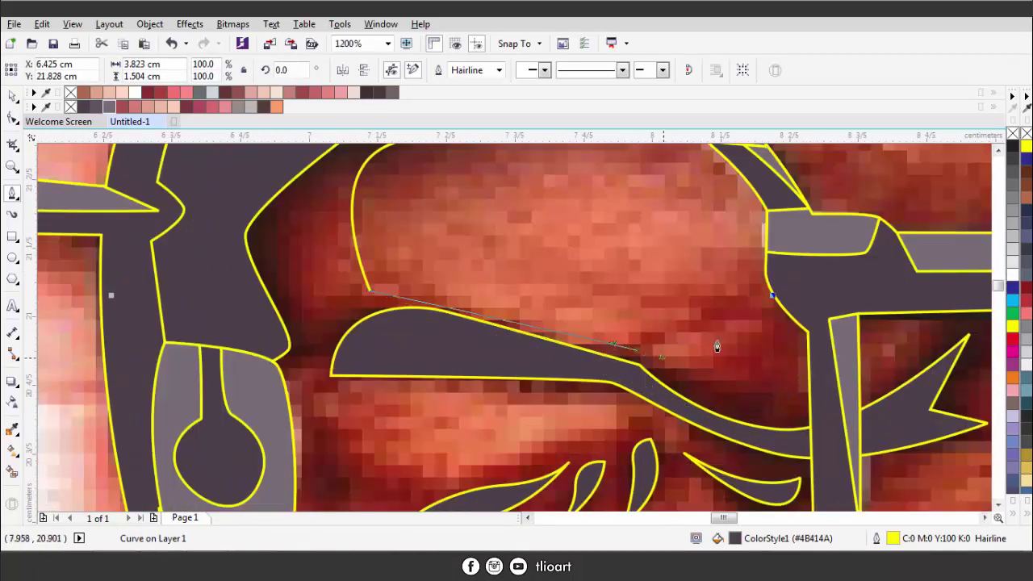
{"action": "scroll", "coordinate": [645, 344], "scroll_direction": "down", "scroll_amount": 2}
{"action": "scroll", "coordinate": [673, 380], "scroll_direction": "up", "scroll_amount": 1}
{"action": "left_click", "coordinate": [674, 381]}
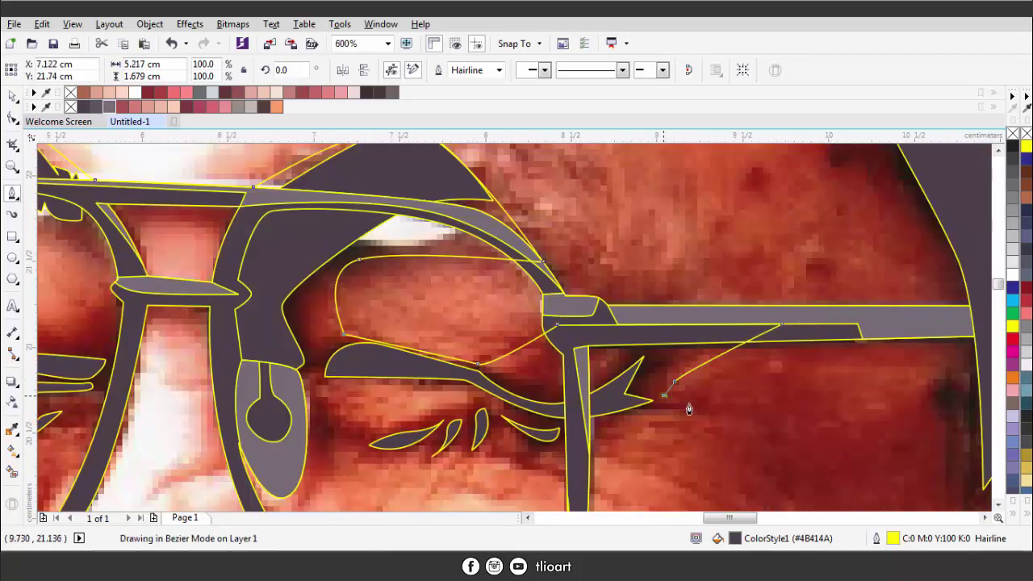
- Trace the pointed wrinkles beside the near eye's outer corner, crossing the glasses frame
{"action": "scroll", "coordinate": [622, 390], "scroll_direction": "up", "scroll_amount": 1}
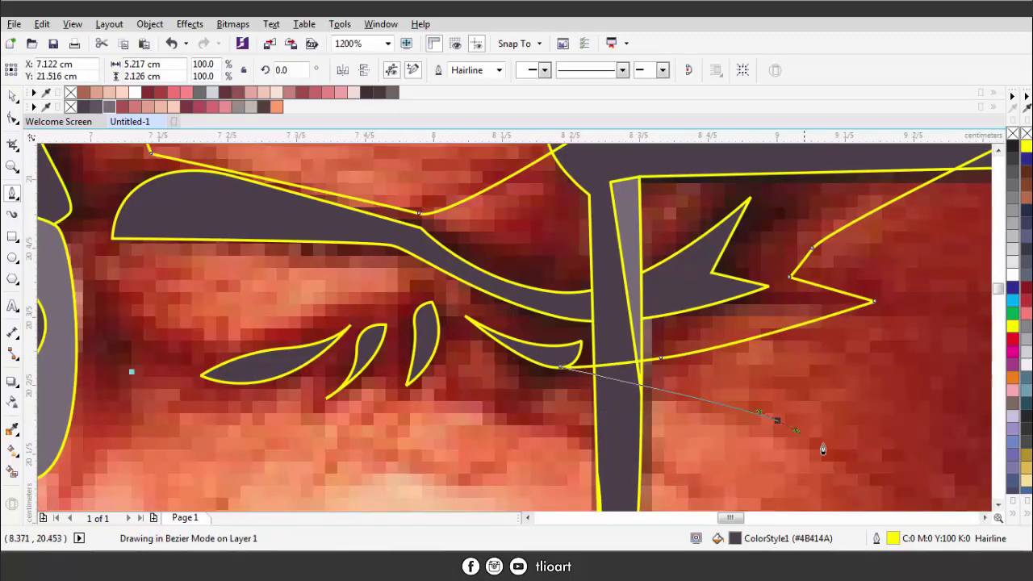
{"action": "left_click_drag", "start_coordinate": [779, 417], "coordinate": [727, 414]}
{"action": "left_click", "coordinate": [587, 394]}
{"action": "scroll", "coordinate": [586, 395], "scroll_direction": "down", "scroll_amount": 1}
{"action": "scroll", "coordinate": [584, 403], "scroll_direction": "up", "scroll_amount": 1}
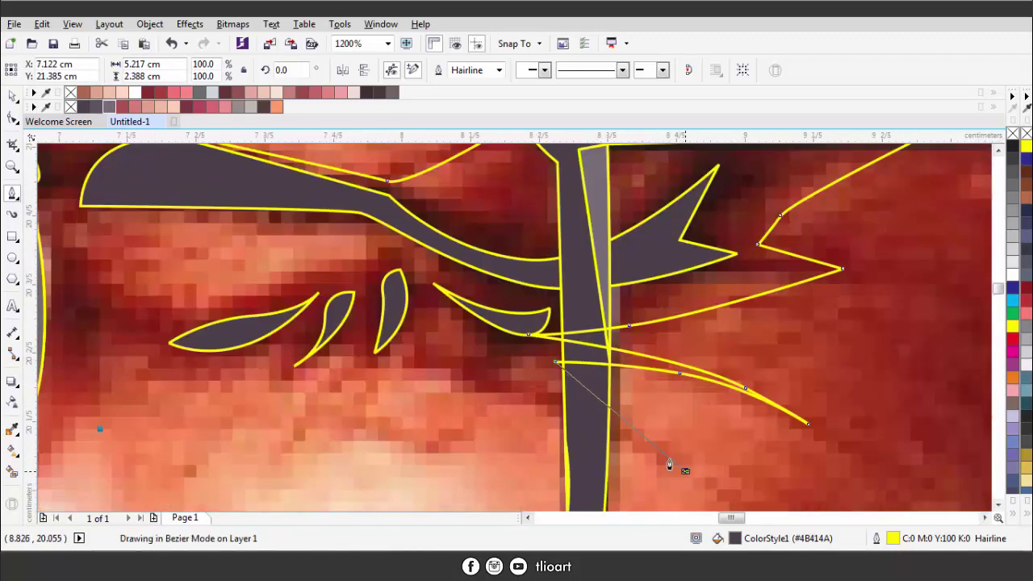
- Continue the shading outline along the lower edge of the near eye bag to the nose pad
{"action": "left_click", "coordinate": [684, 469]}
{"action": "left_click", "coordinate": [542, 390]}
{"action": "left_click_drag", "start_coordinate": [345, 363], "coordinate": [274, 373]}
{"action": "scroll", "coordinate": [266, 369], "scroll_direction": "down", "scroll_amount": 1}
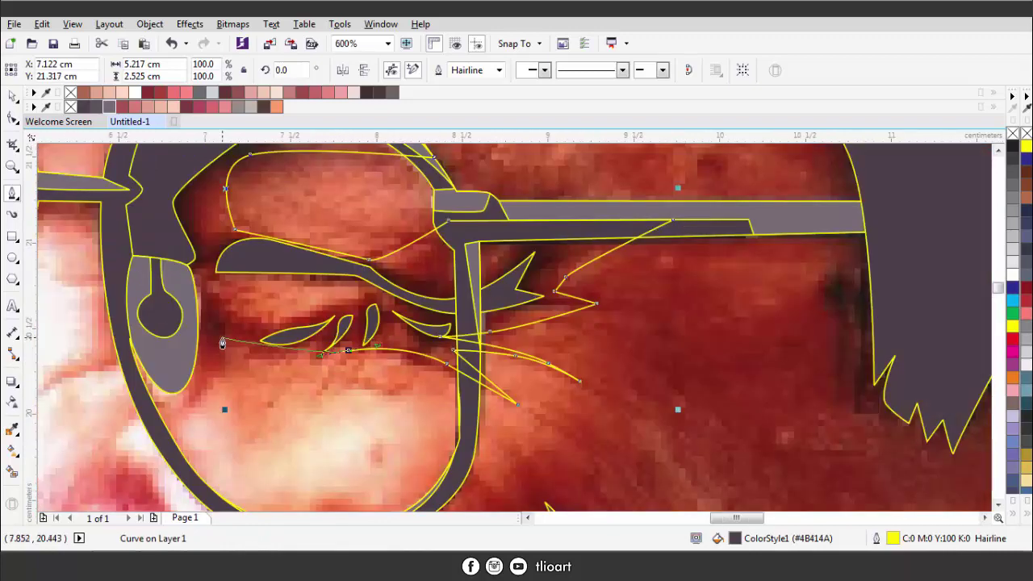
{"action": "scroll", "coordinate": [252, 363], "scroll_direction": "up", "scroll_amount": 1}
{"action": "left_click_drag", "start_coordinate": [117, 474], "coordinate": [150, 445]}
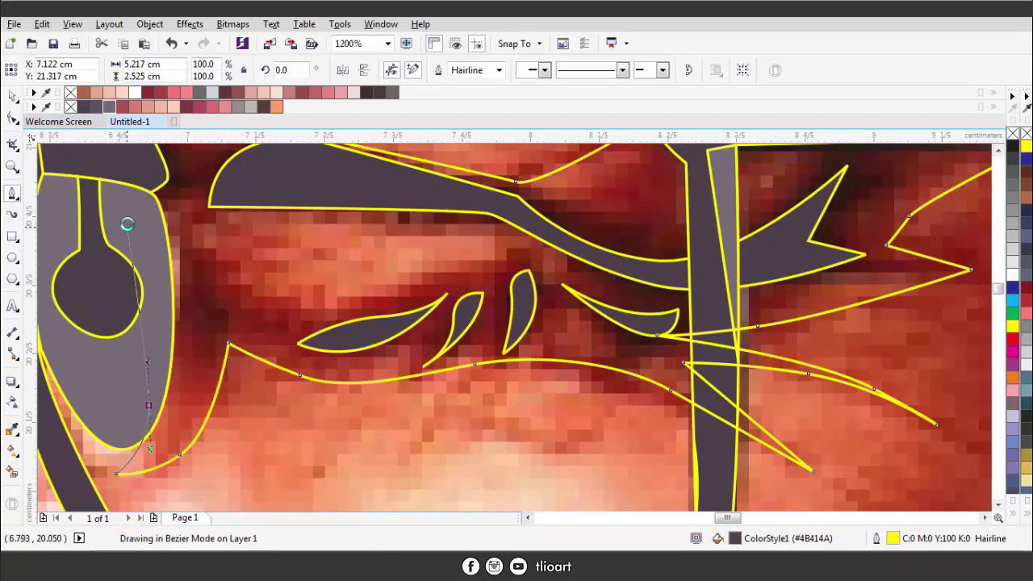
- Loop the outline along the near lower lid and around the nose pad, adding a pointed shadow on the nose's side
{"action": "scroll", "coordinate": [484, 323], "scroll_direction": "down", "scroll_amount": 2}
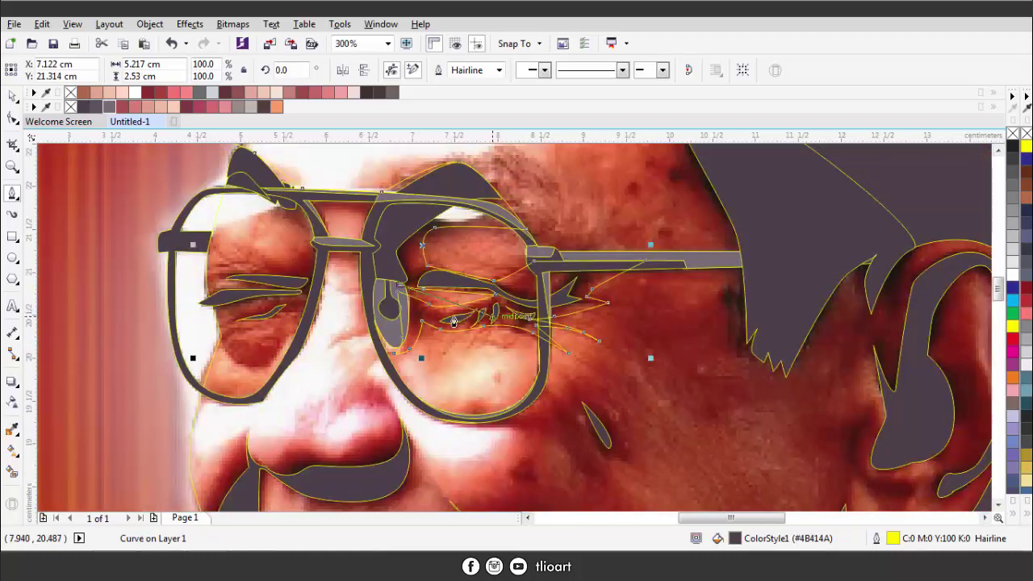
{"action": "scroll", "coordinate": [362, 340], "scroll_direction": "up", "scroll_amount": 1}
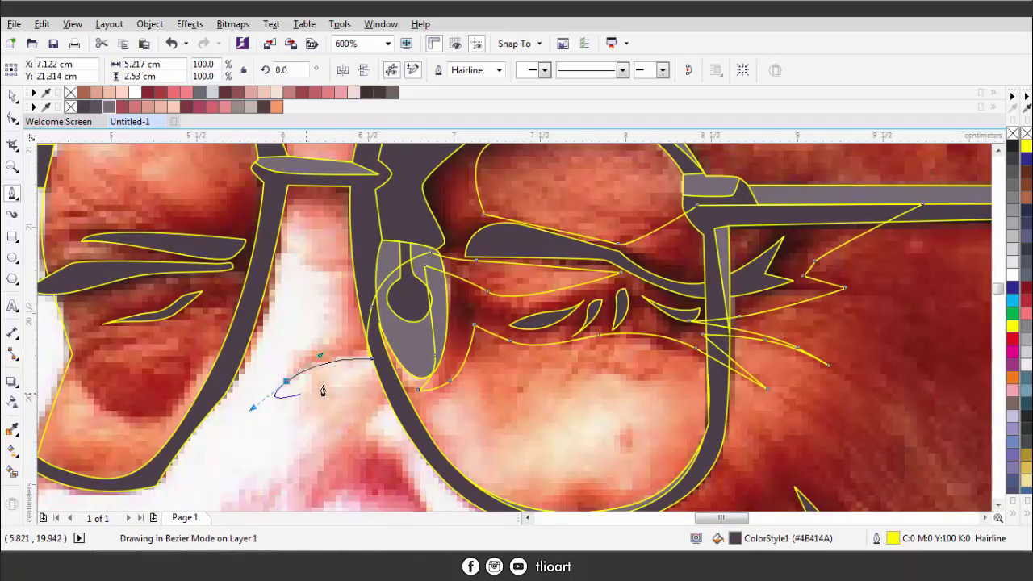
{"action": "scroll", "coordinate": [352, 262], "scroll_direction": "up", "scroll_amount": 1}
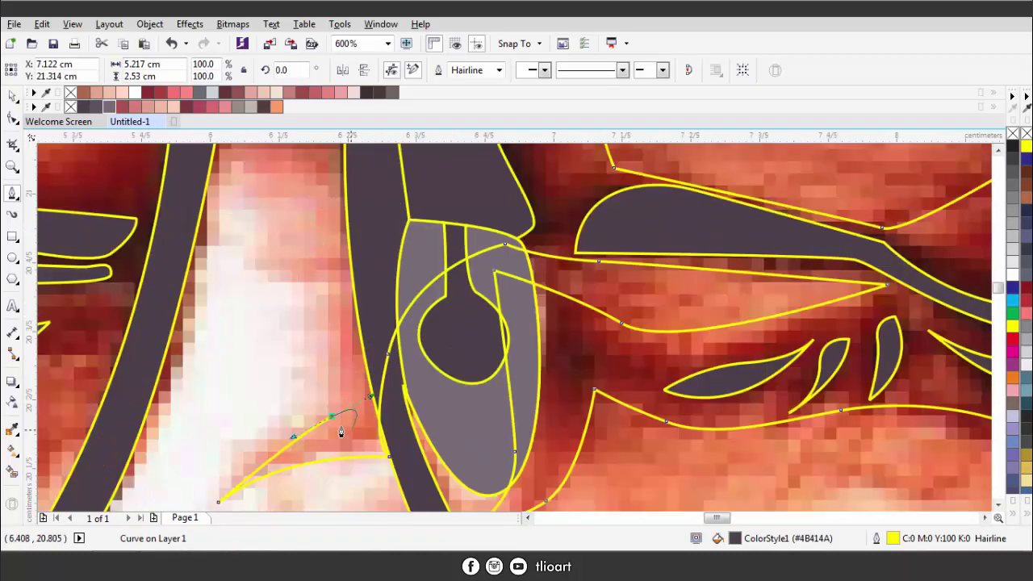
{"action": "left_click", "coordinate": [329, 284]}
- Trace the stepped shadow below the glasses bridge and follow the far lens's inner rim downward
{"action": "scroll", "coordinate": [341, 293], "scroll_direction": "down", "scroll_amount": 2}
{"action": "scroll", "coordinate": [347, 258], "scroll_direction": "up", "scroll_amount": 2}
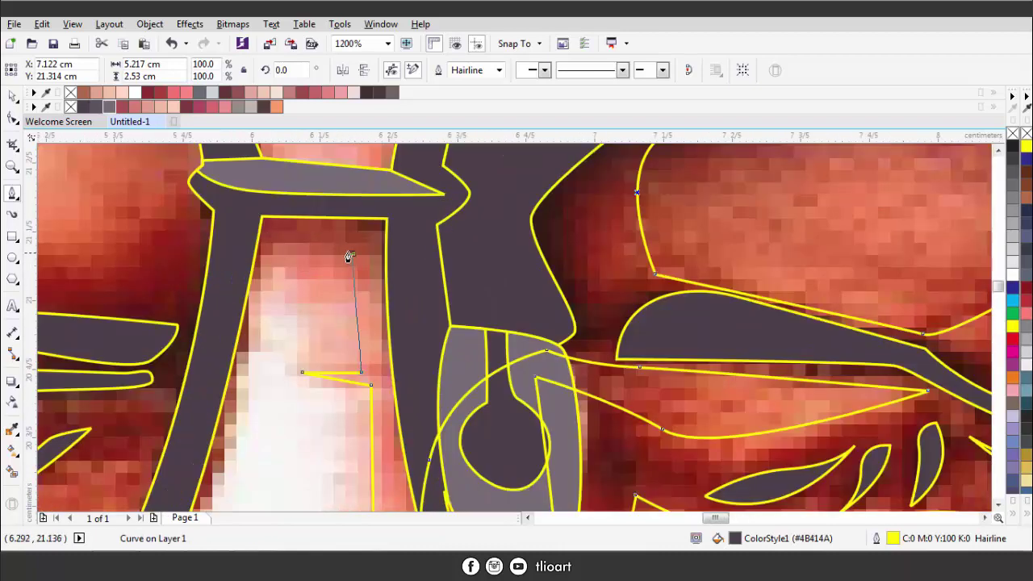
{"action": "scroll", "coordinate": [360, 284], "scroll_direction": "down", "scroll_amount": 3}
{"action": "scroll", "coordinate": [362, 365], "scroll_direction": "up", "scroll_amount": 2}
{"action": "left_click", "coordinate": [363, 366]}
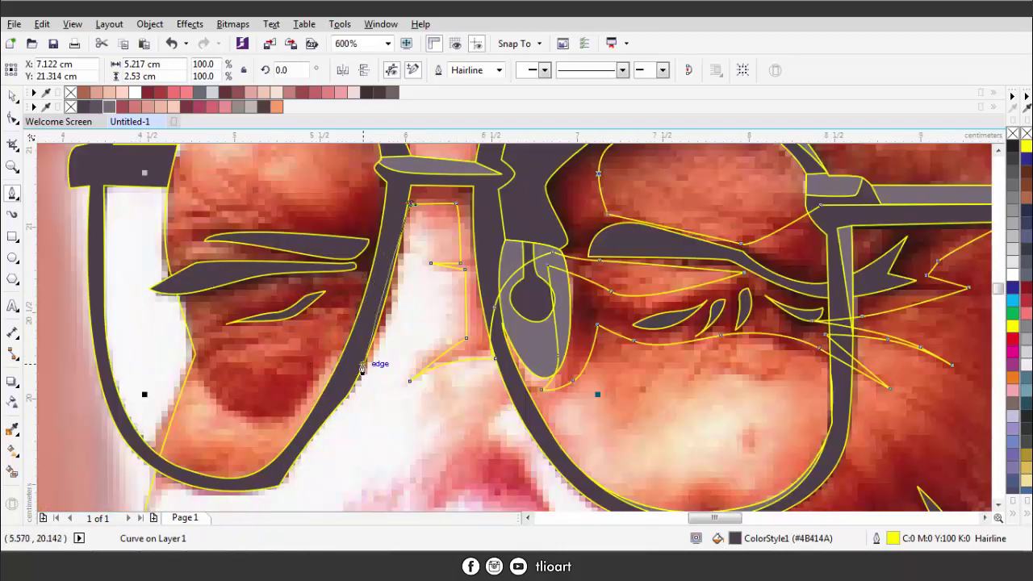
- Outline the far eye bag and the curved wrinkle edge between it and the lower lid
{"action": "scroll", "coordinate": [206, 387], "scroll_direction": "up", "scroll_amount": 1}
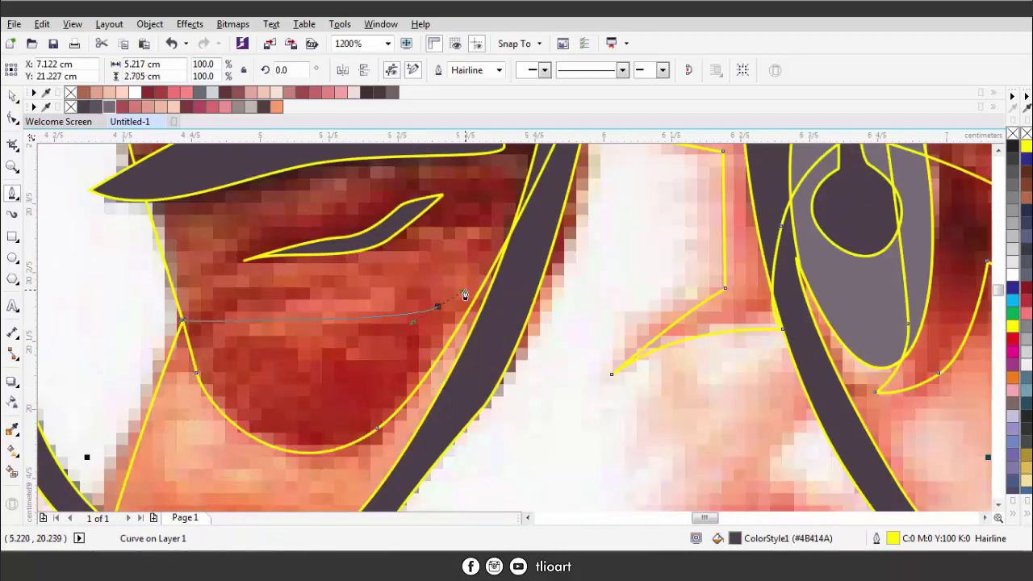
{"action": "left_click", "coordinate": [500, 220]}
{"action": "left_click", "coordinate": [376, 252]}
{"action": "left_click", "coordinate": [201, 281]}
{"action": "scroll", "coordinate": [230, 272], "scroll_direction": "down", "scroll_amount": 2}
{"action": "scroll", "coordinate": [241, 297], "scroll_direction": "up", "scroll_amount": 2}
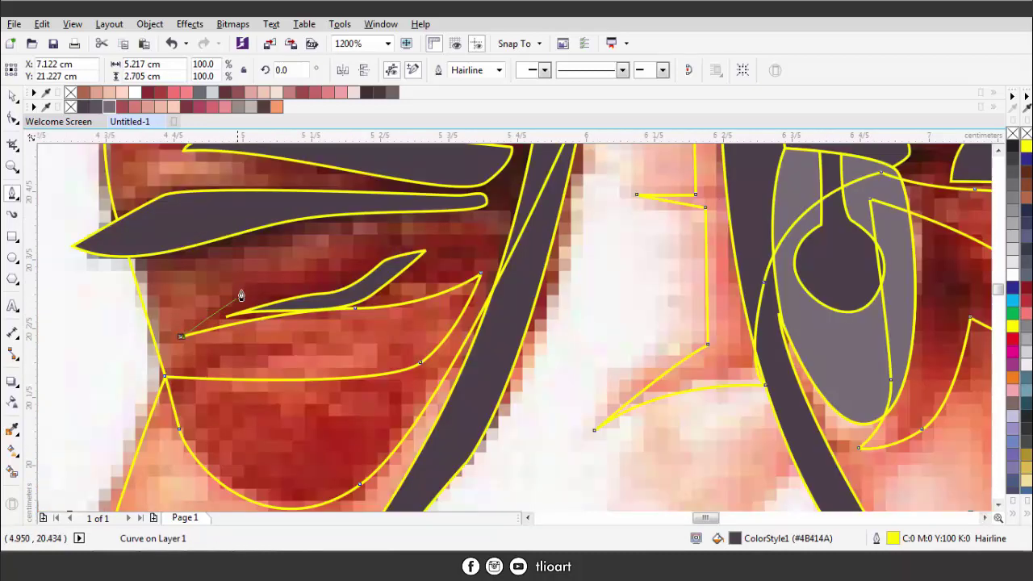
- Trace the small notch below the far eye and loop around its outer corner onto the lash line
{"action": "left_click", "coordinate": [240, 292]}
{"action": "left_click", "coordinate": [77, 277]}
{"action": "scroll", "coordinate": [81, 275], "scroll_direction": "down", "scroll_amount": 2}
{"action": "scroll", "coordinate": [129, 395], "scroll_direction": "up", "scroll_amount": 2}
{"action": "left_click_drag", "start_coordinate": [260, 309], "coordinate": [375, 314]}
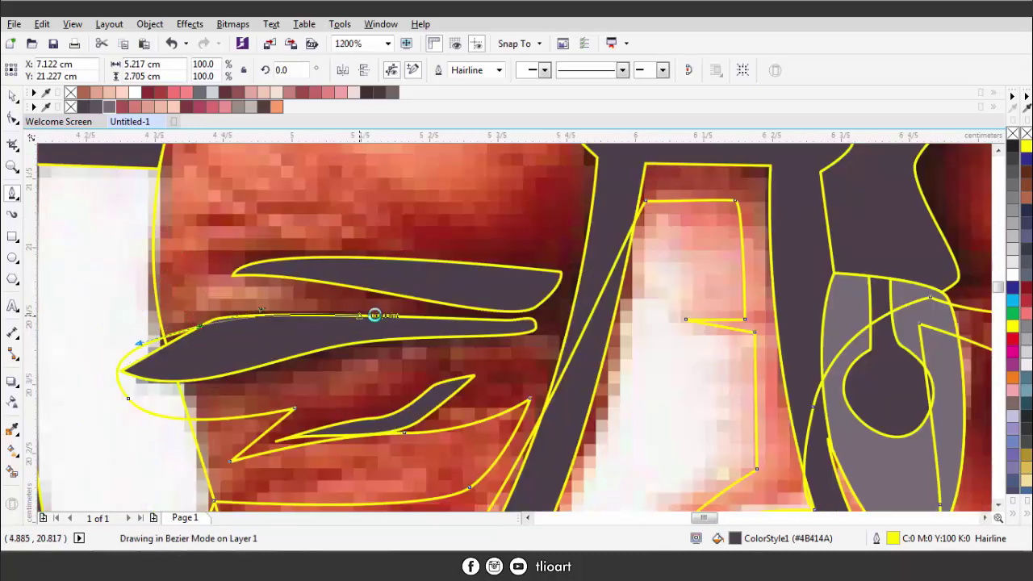
- Trace the pointed folds above the far eye and carry the outline across the upper eyelid to the glasses bridge
{"action": "scroll", "coordinate": [218, 297], "scroll_direction": "down", "scroll_amount": 3}
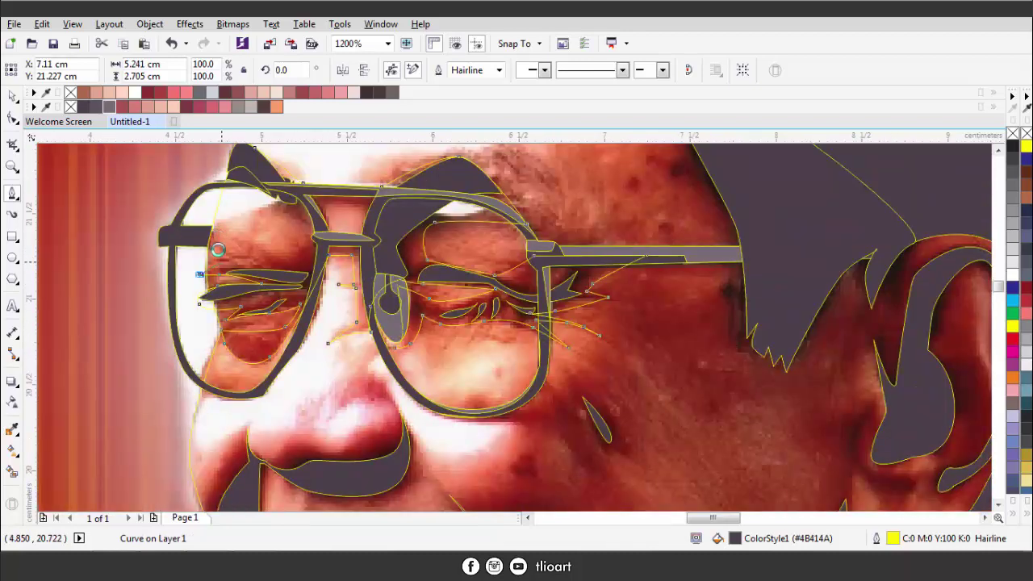
{"action": "scroll", "coordinate": [219, 300], "scroll_direction": "up", "scroll_amount": 2}
{"action": "left_click", "coordinate": [305, 341]}
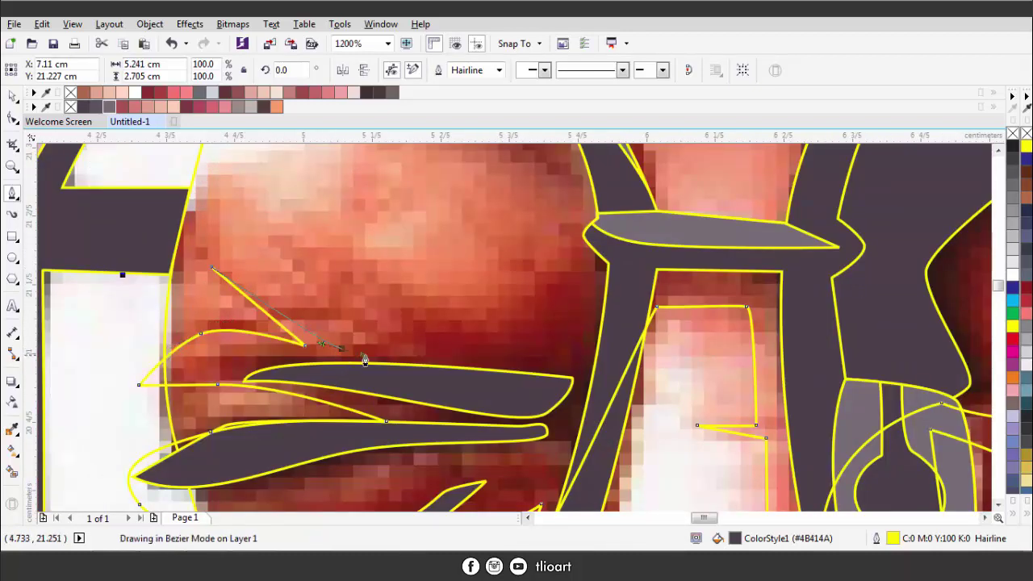
{"action": "left_click", "coordinate": [492, 345]}
{"action": "left_click", "coordinate": [609, 238]}
- Continue the outline over the far lens's top rim and down its outer side to the lower rim
{"action": "scroll", "coordinate": [609, 237], "scroll_direction": "down", "scroll_amount": 3}
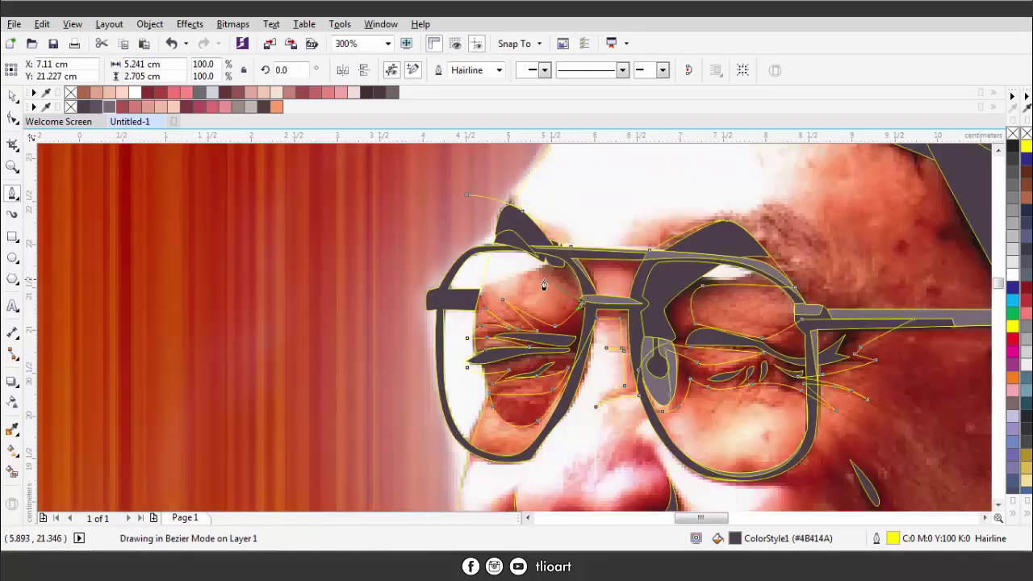
{"action": "scroll", "coordinate": [434, 231], "scroll_direction": "up", "scroll_amount": 1}
{"action": "scroll", "coordinate": [356, 279], "scroll_direction": "down", "scroll_amount": 2}
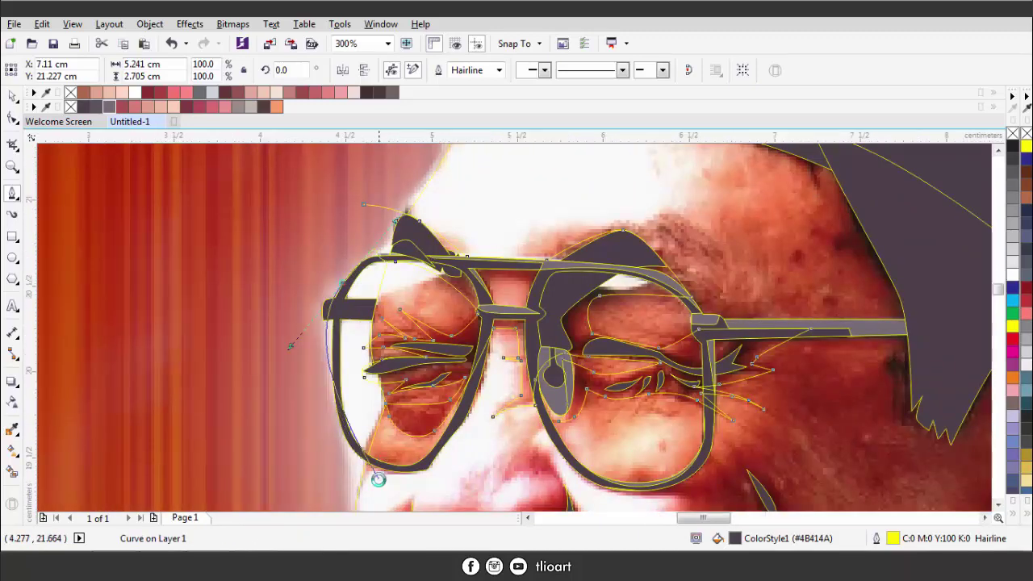
{"action": "scroll", "coordinate": [376, 472], "scroll_direction": "up", "scroll_amount": 2}
{"action": "left_click", "coordinate": [447, 450]}
- Follow the far lens's lower rim and back, extending the outline down outside the far cheek
{"action": "scroll", "coordinate": [447, 449], "scroll_direction": "down", "scroll_amount": 2}
{"action": "scroll", "coordinate": [461, 436], "scroll_direction": "up", "scroll_amount": 2}
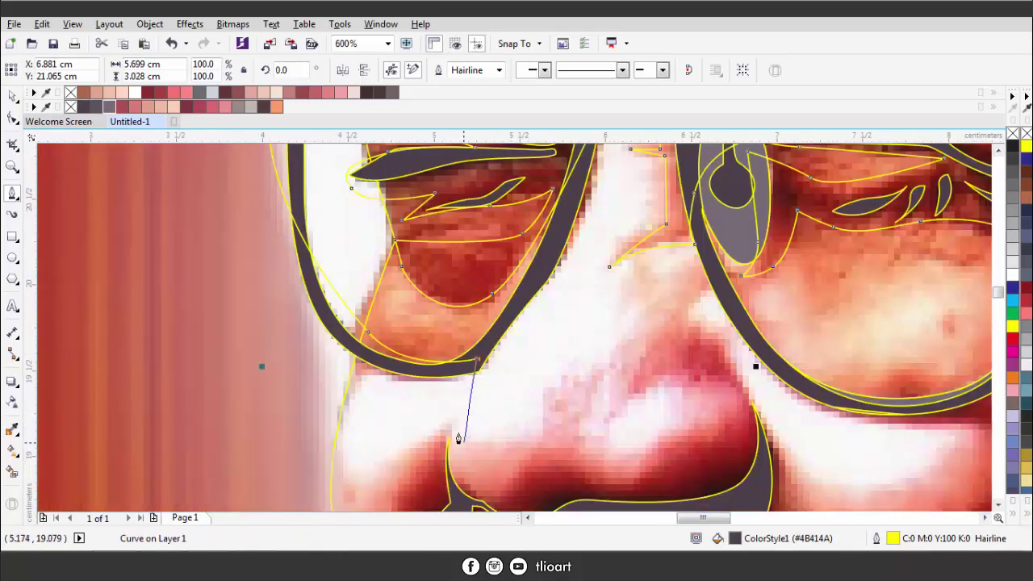
{"action": "scroll", "coordinate": [331, 370], "scroll_direction": "down", "scroll_amount": 1}
{"action": "scroll", "coordinate": [331, 370], "scroll_direction": "up", "scroll_amount": 1}
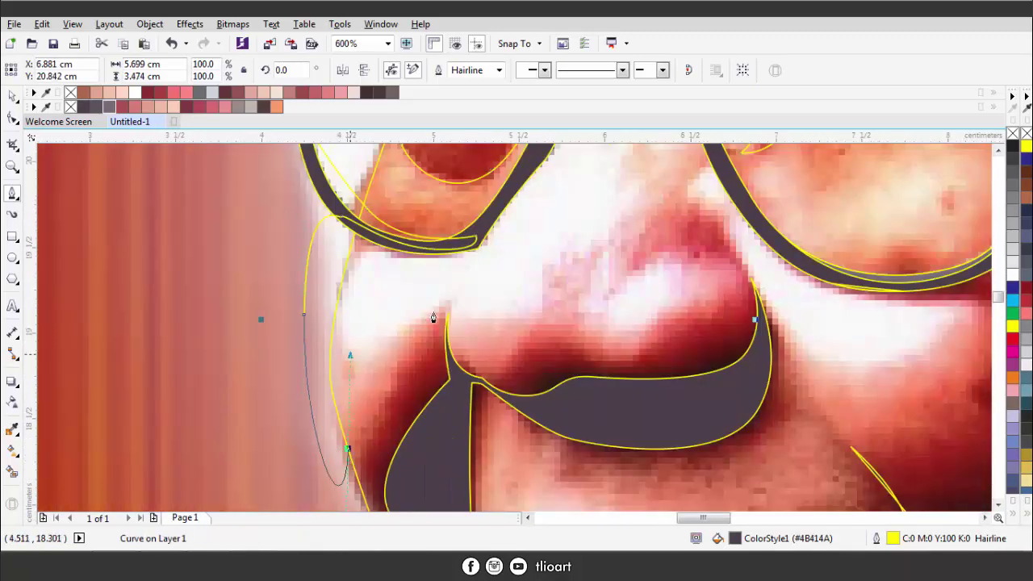
- Trace the shadow edge from the far cheek along the nose's underside and around the near nostril
{"action": "left_click_drag", "start_coordinate": [485, 386], "coordinate": [560, 349]}
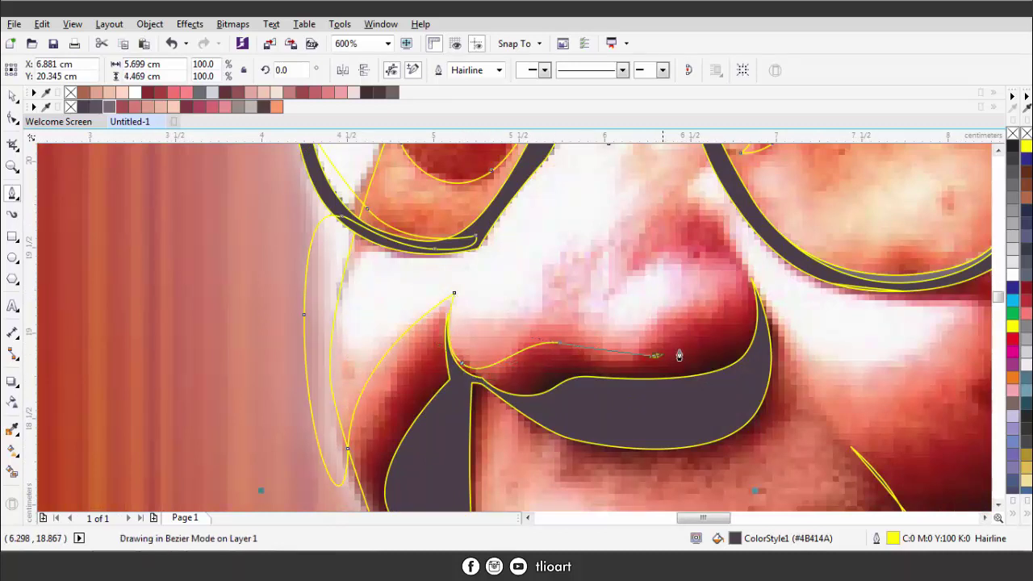
{"action": "left_click", "coordinate": [650, 341]}
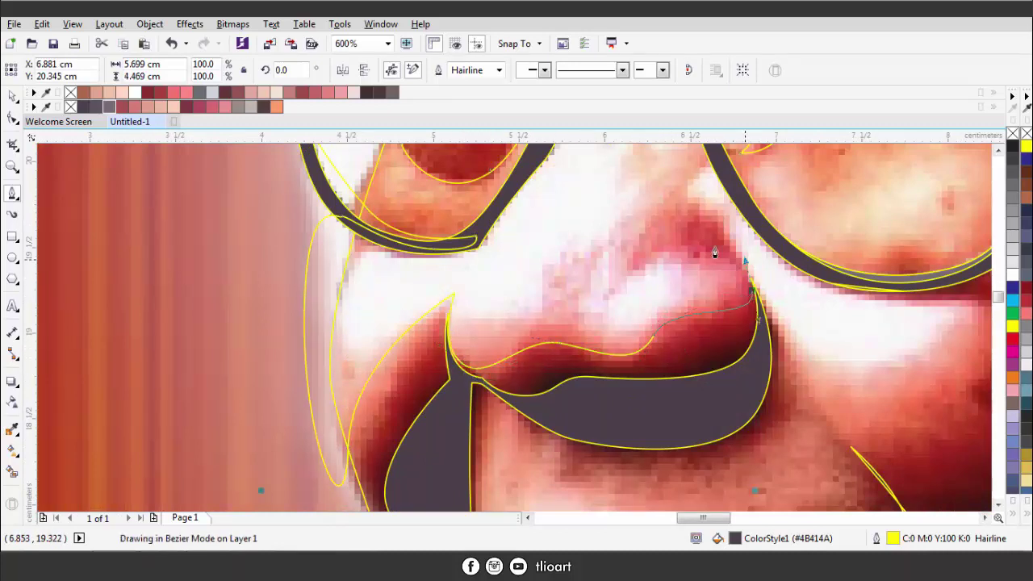
{"action": "left_click", "coordinate": [761, 288]}
{"action": "scroll", "coordinate": [761, 288], "scroll_direction": "down", "scroll_amount": 1}
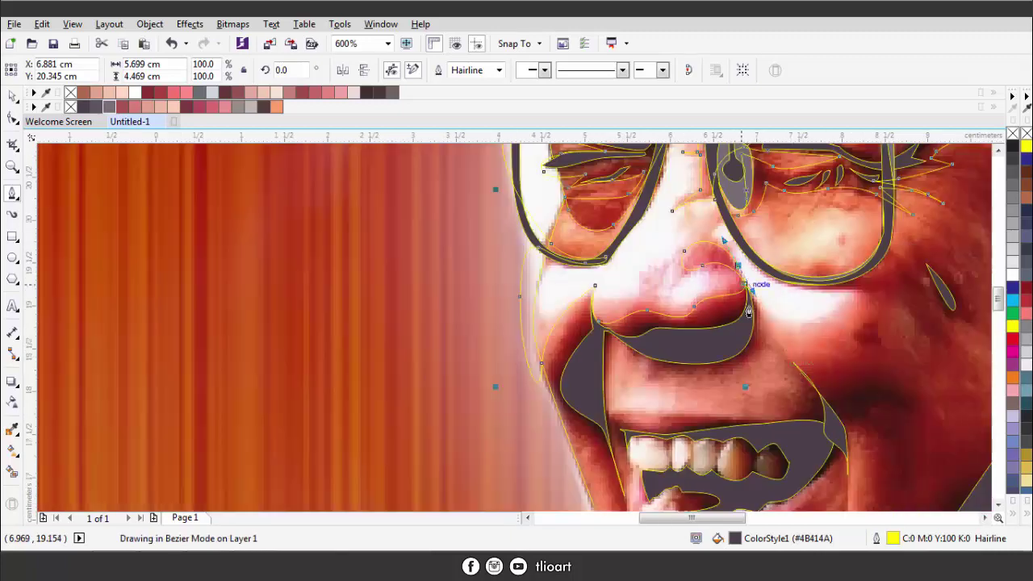
- Extend the shading outline from the near nostril down the cheek's smile line to just past the mouth corner
{"action": "left_click_drag", "start_coordinate": [738, 265], "coordinate": [792, 360]}
{"action": "scroll", "coordinate": [749, 329], "scroll_direction": "down", "scroll_amount": 1}
{"action": "scroll", "coordinate": [786, 373], "scroll_direction": "up", "scroll_amount": 1}
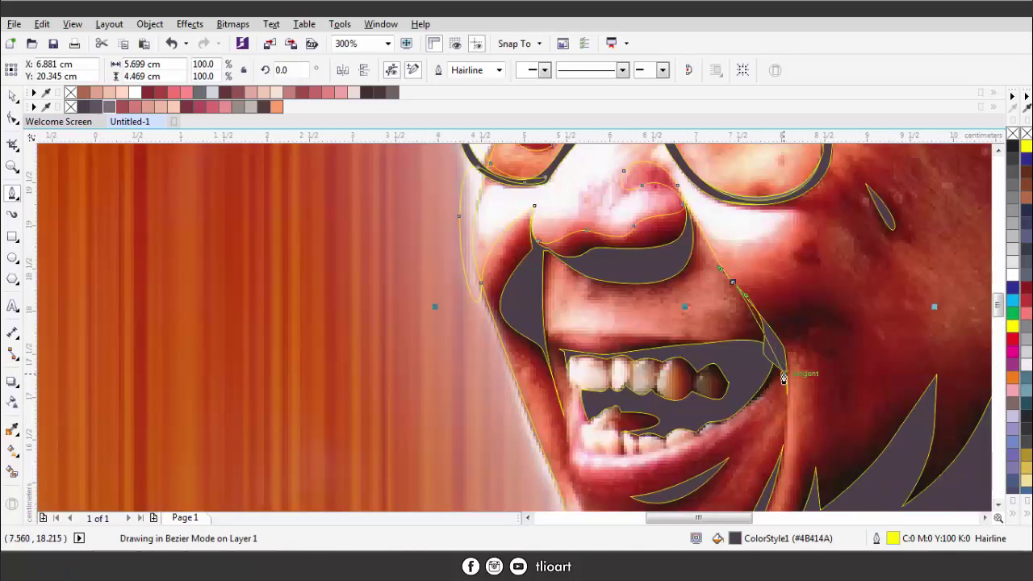
{"action": "scroll", "coordinate": [770, 346], "scroll_direction": "up", "scroll_amount": 2}
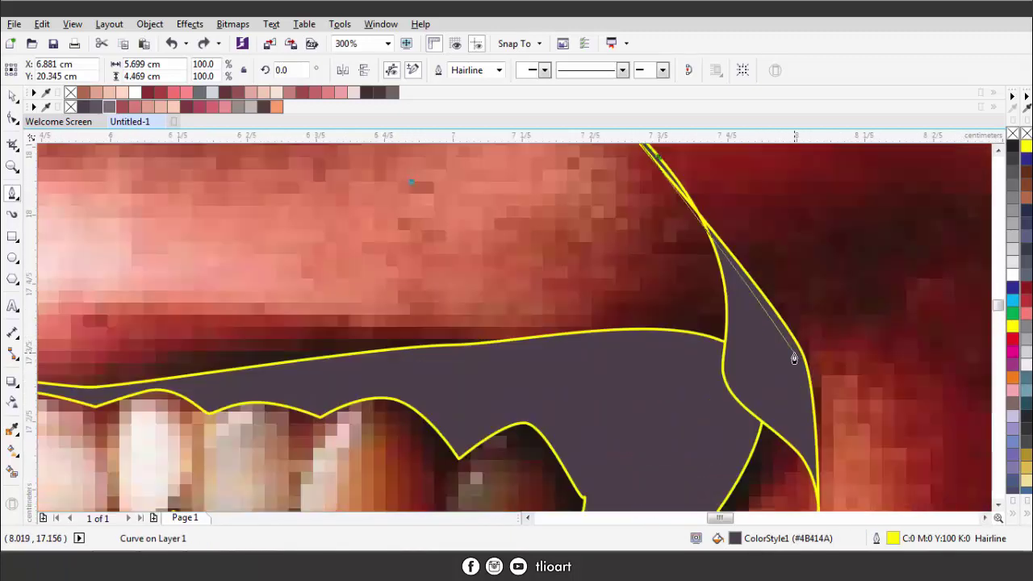
{"action": "scroll", "coordinate": [759, 360], "scroll_direction": "down", "scroll_amount": 2}
{"action": "scroll", "coordinate": [784, 394], "scroll_direction": "up", "scroll_amount": 1}
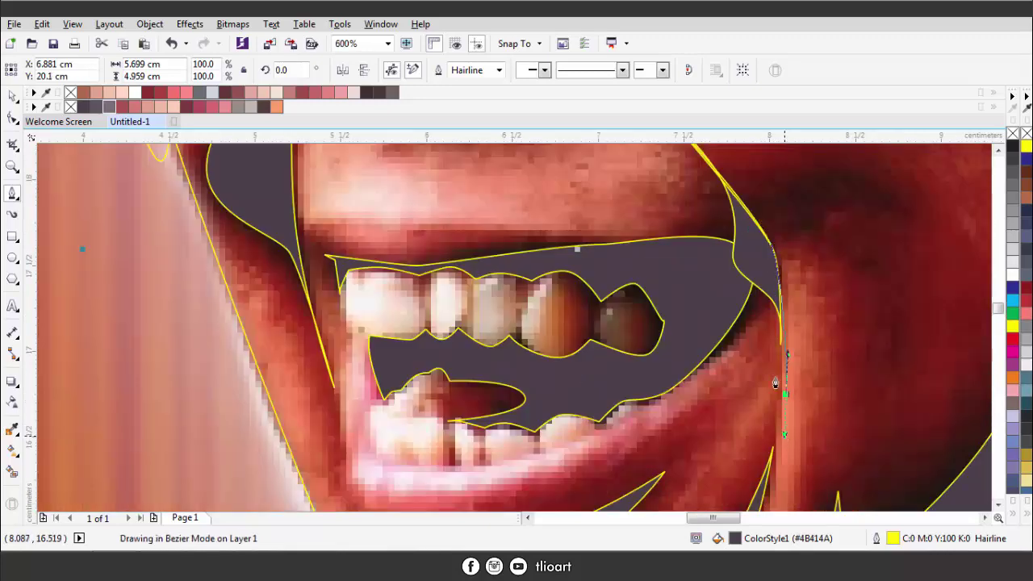
- Carry the shading outline down beside the narrow smile-fold sliver to a point below it on the chin
{"action": "scroll", "coordinate": [774, 383], "scroll_direction": "down", "scroll_amount": 1}
{"action": "scroll", "coordinate": [779, 362], "scroll_direction": "down", "scroll_amount": 1}
{"action": "scroll", "coordinate": [796, 364], "scroll_direction": "up", "scroll_amount": 1}
{"action": "left_click", "coordinate": [709, 580]}
{"action": "scroll", "coordinate": [773, 359], "scroll_direction": "up", "scroll_amount": 1}
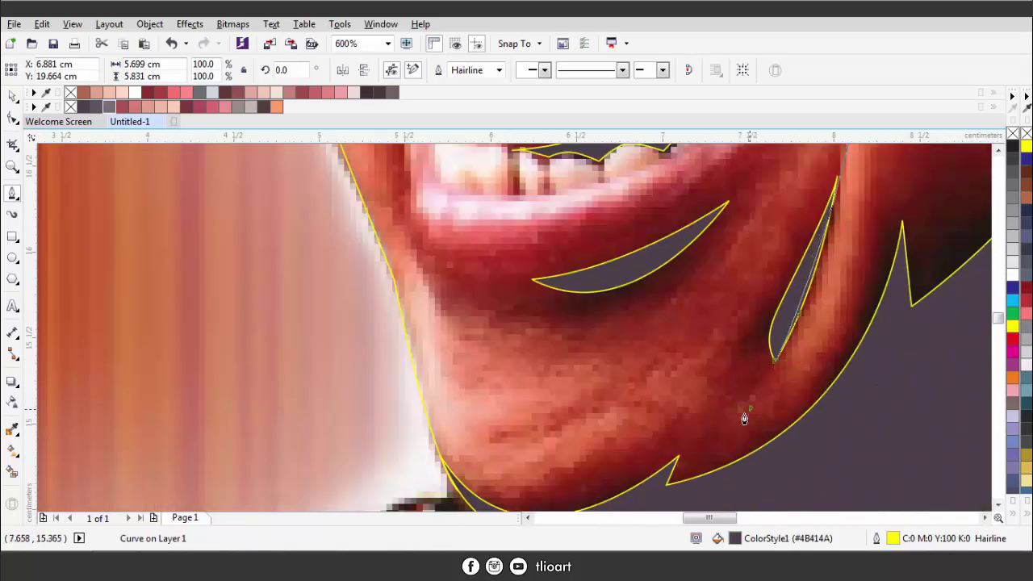
{"action": "left_click", "coordinate": [744, 416]}
- Return the outline up the inner side of the smile fold, past the mouth corner into the dark mouth shape
{"action": "scroll", "coordinate": [751, 339], "scroll_direction": "down", "scroll_amount": 1}
{"action": "scroll", "coordinate": [783, 288], "scroll_direction": "up", "scroll_amount": 1}
{"action": "left_click", "coordinate": [787, 279]}
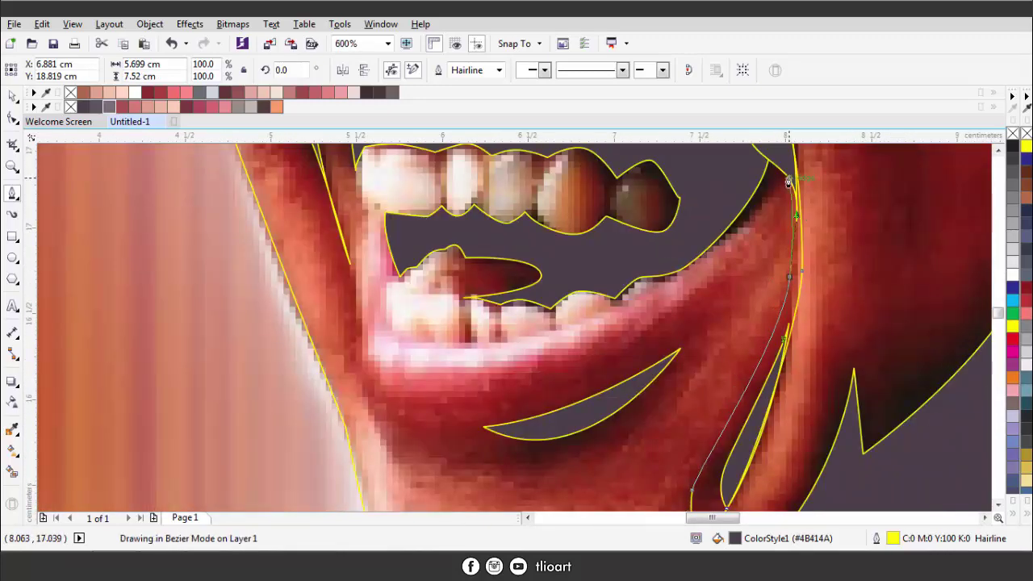
{"action": "scroll", "coordinate": [760, 323], "scroll_direction": "down", "scroll_amount": 1}
{"action": "scroll", "coordinate": [743, 214], "scroll_direction": "up", "scroll_amount": 1}
{"action": "left_click", "coordinate": [743, 215]}
{"action": "scroll", "coordinate": [728, 233], "scroll_direction": "up", "scroll_amount": 1}
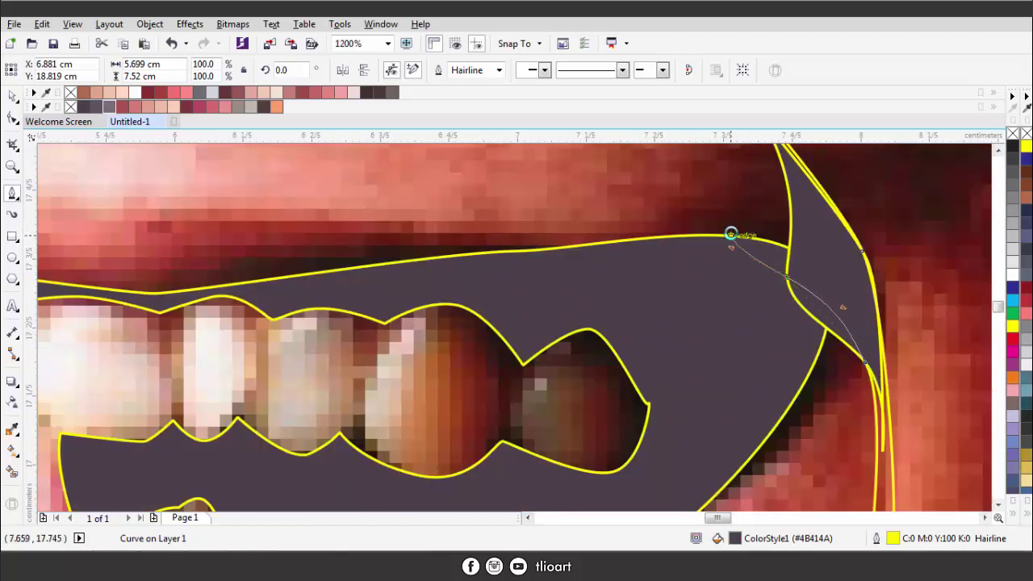
- Trace the crease above the near mouth corner and carry the outline beneath the nose shadow to the far smile fold
{"action": "scroll", "coordinate": [702, 174], "scroll_direction": "down", "scroll_amount": 2}
{"action": "scroll", "coordinate": [704, 171], "scroll_direction": "up", "scroll_amount": 1}
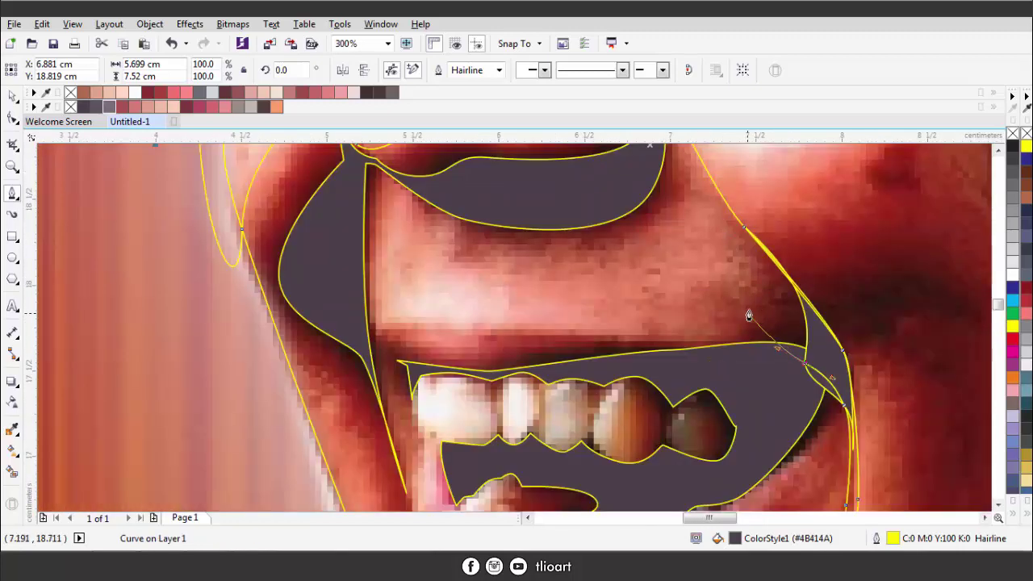
{"action": "left_click", "coordinate": [618, 261]}
{"action": "left_click", "coordinate": [437, 230]}
{"action": "left_click", "coordinate": [366, 167]}
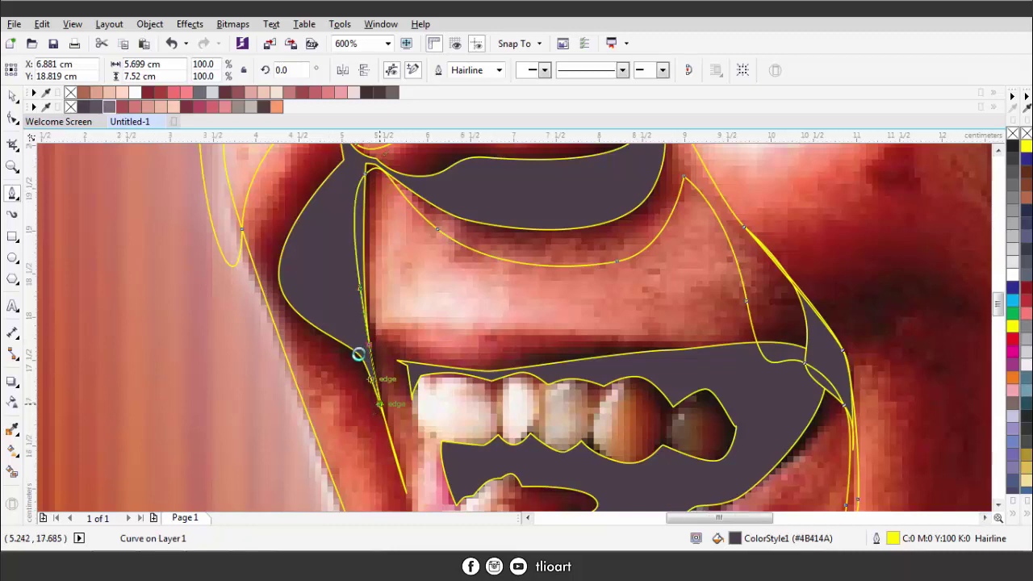
- Follow the far smile fold down to its tip, then loop back outside the face to close the shading shape
{"action": "scroll", "coordinate": [358, 353], "scroll_direction": "down", "scroll_amount": 3}
{"action": "scroll", "coordinate": [366, 409], "scroll_direction": "down", "scroll_amount": 1}
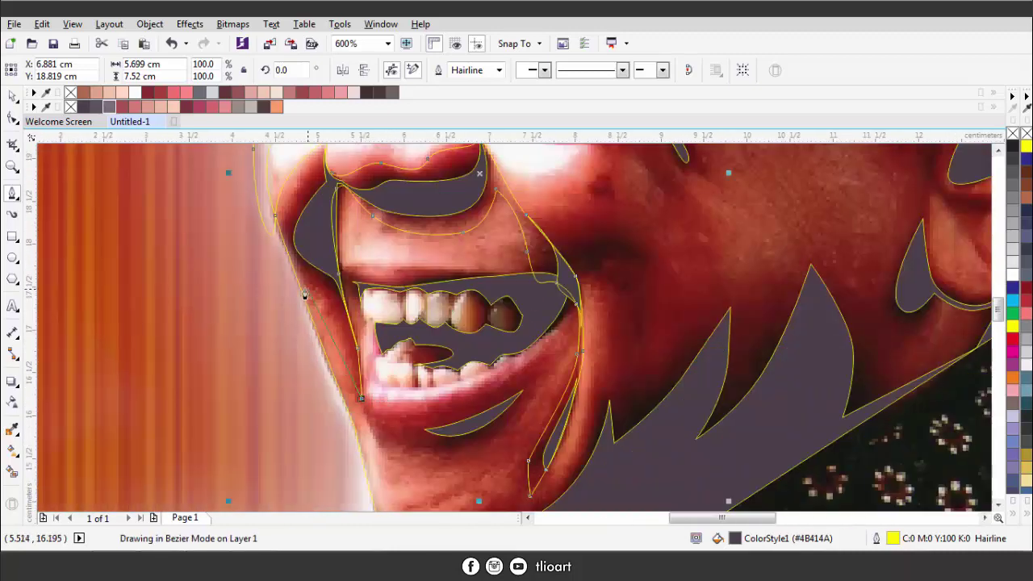
{"action": "left_click", "coordinate": [311, 310]}
{"action": "scroll", "coordinate": [314, 323], "scroll_direction": "down", "scroll_amount": 2}
{"action": "left_click", "coordinate": [316, 217]}
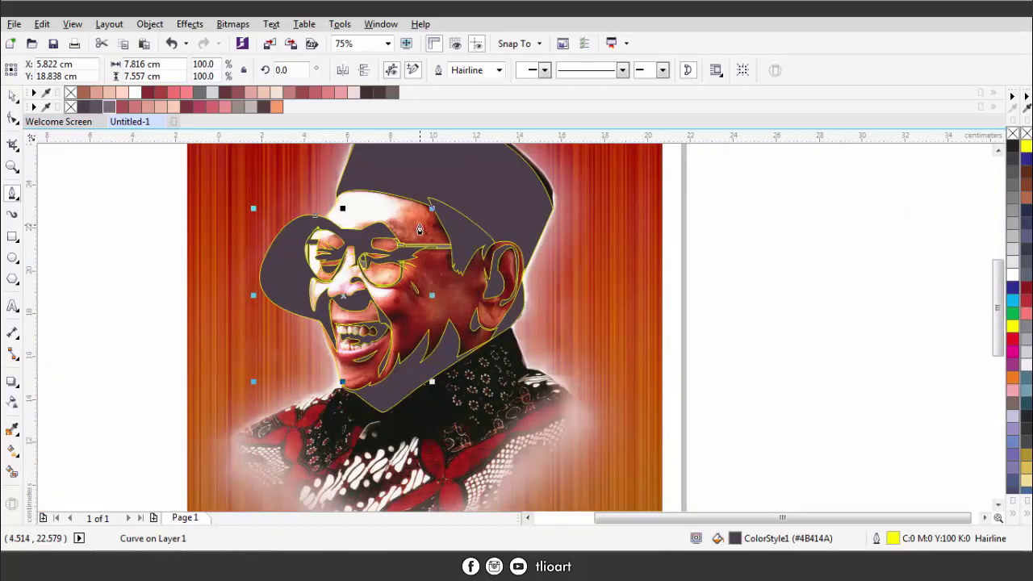
- Cut the closed shading shape to the face outline, keeping only the portion inside the face
{"action": "key", "text": "space"}
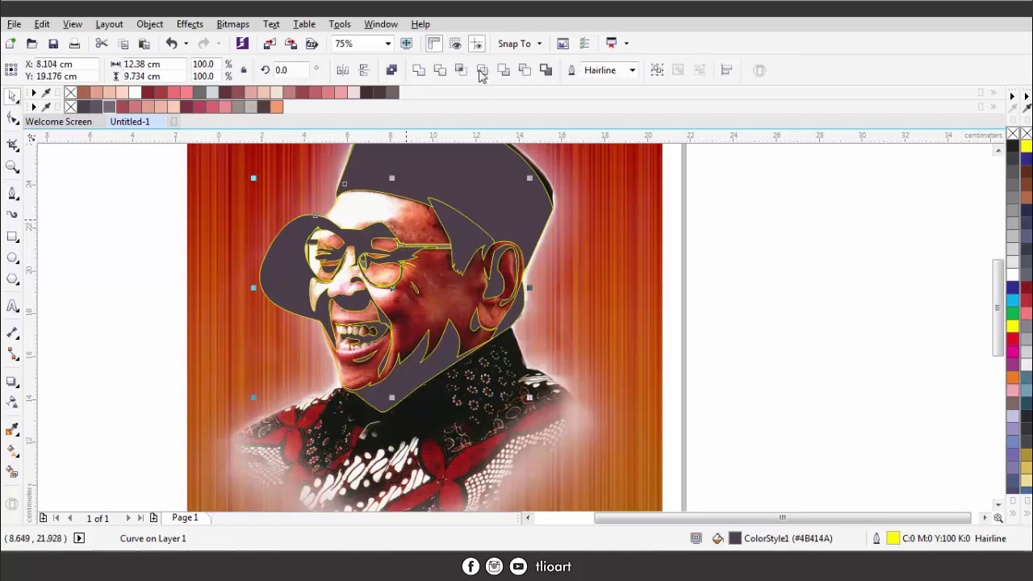
{"action": "left_click", "coordinate": [149, 261]}
{"action": "left_click", "coordinate": [288, 268]}
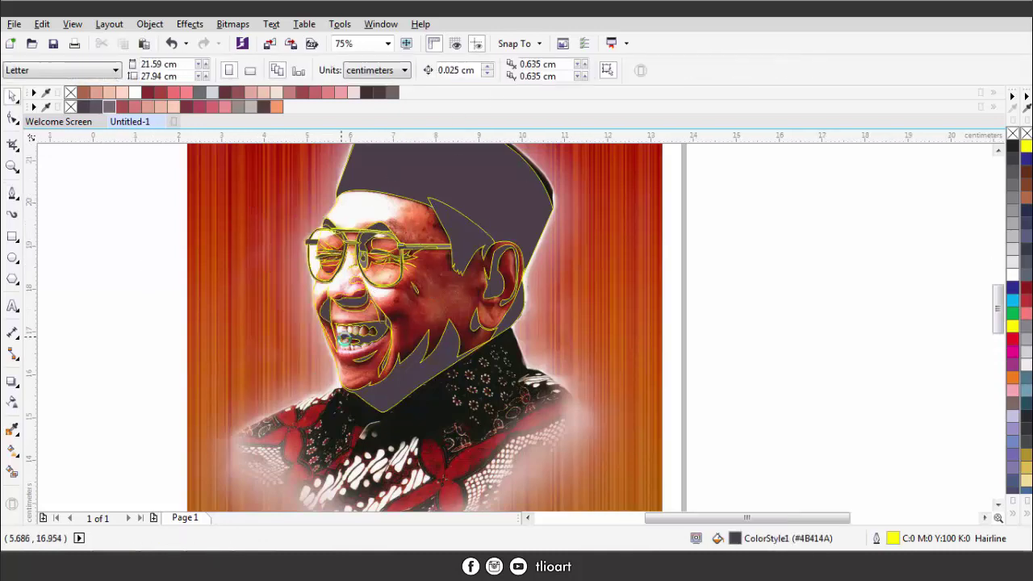
- Start the lip outline above the back teeth and trace the upper lip's edge to the far mouth corner
{"action": "scroll", "coordinate": [345, 330], "scroll_direction": "up", "scroll_amount": 4}
{"action": "key", "text": "g"}
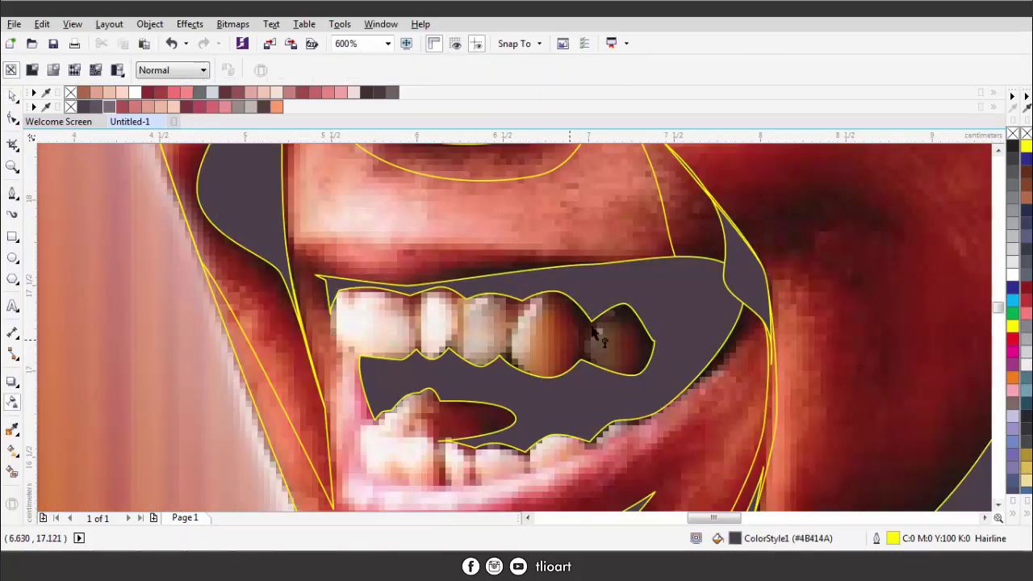
{"action": "left_click", "coordinate": [657, 262]}
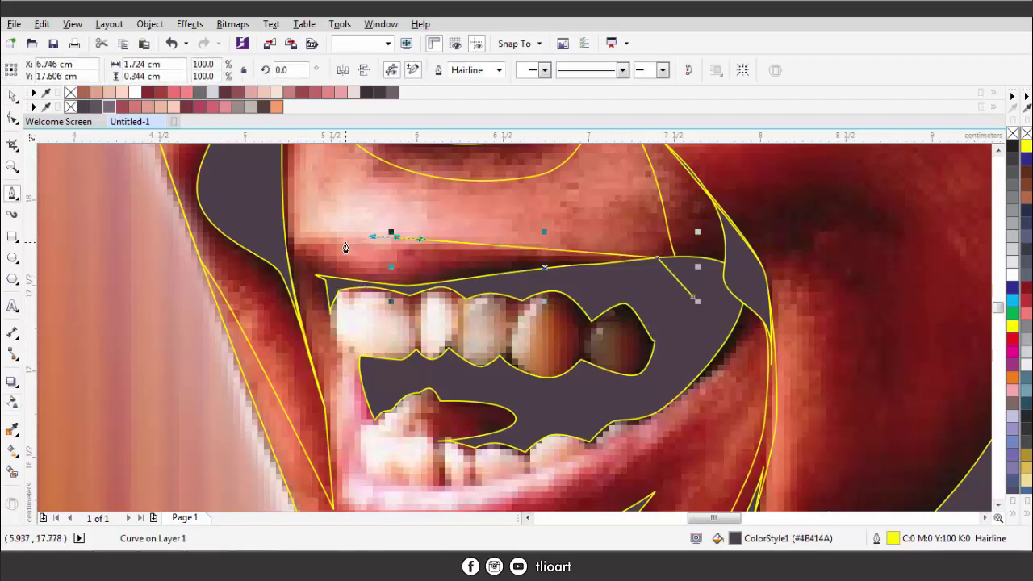
{"action": "left_click", "coordinate": [287, 239]}
{"action": "left_click", "coordinate": [329, 363]}
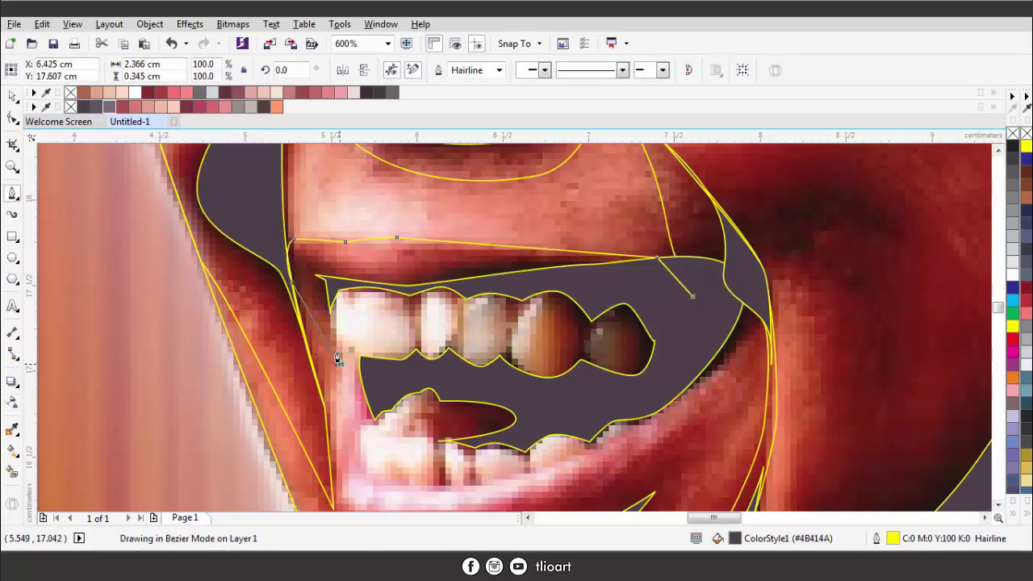
- Continue the lip outline down the far mouth corner and around onto the lower lip's bottom edge
{"action": "scroll", "coordinate": [339, 357], "scroll_direction": "down", "scroll_amount": 1}
{"action": "scroll", "coordinate": [334, 367], "scroll_direction": "up", "scroll_amount": 1}
{"action": "scroll", "coordinate": [334, 368], "scroll_direction": "down", "scroll_amount": 1}
{"action": "scroll", "coordinate": [349, 418], "scroll_direction": "up", "scroll_amount": 1}
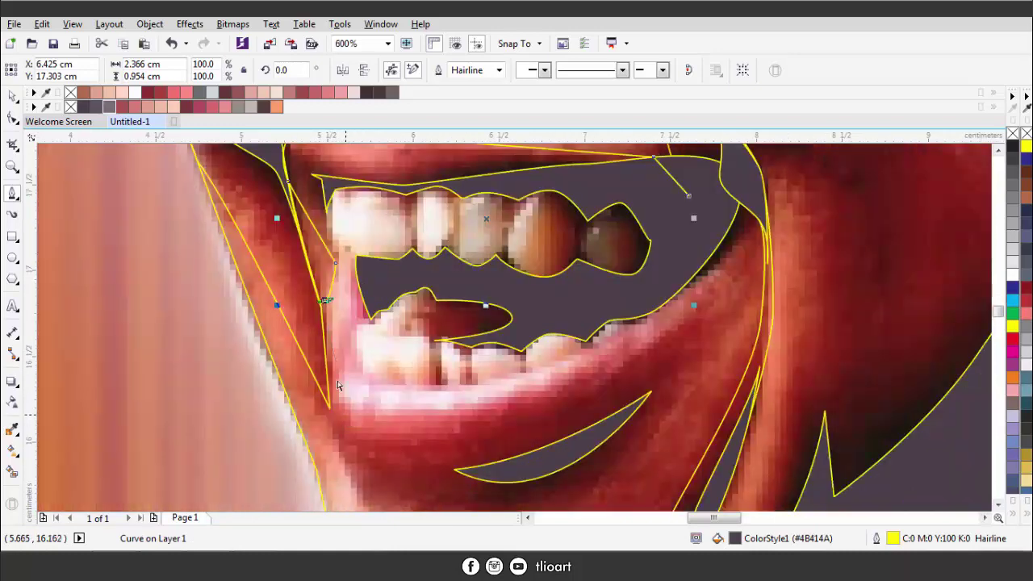
{"action": "left_click", "coordinate": [328, 349]}
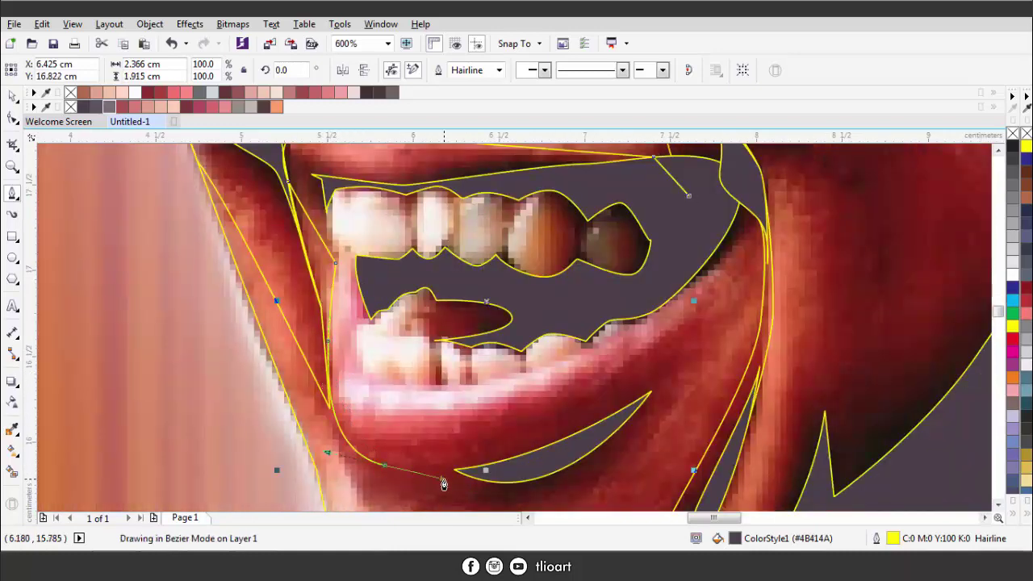
- Trace the lower lip's bottom edge up to the near mouth corner and close the lip shape
{"action": "key", "text": "space"}
{"action": "left_click", "coordinate": [649, 393]}
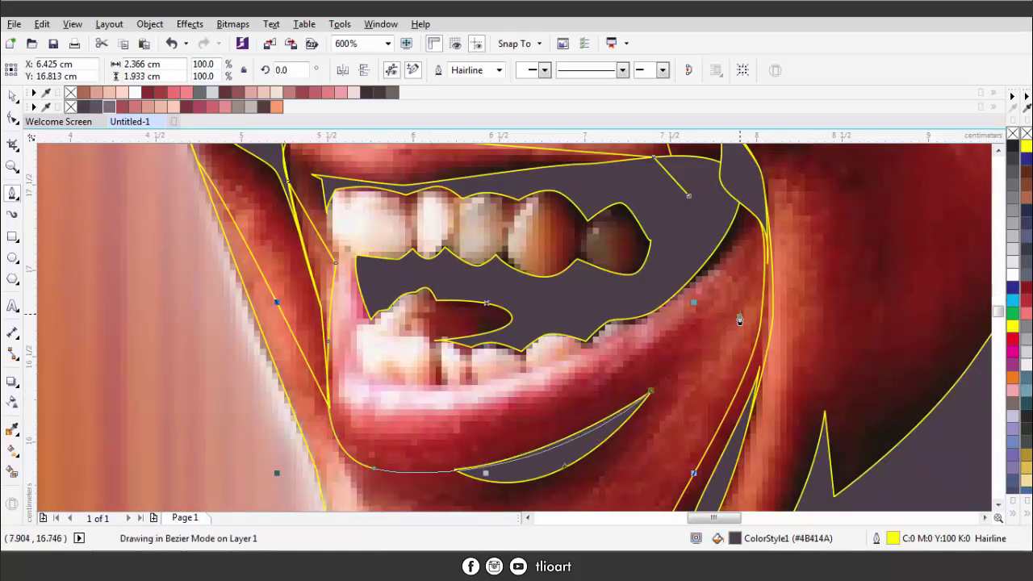
{"action": "left_click", "coordinate": [761, 226]}
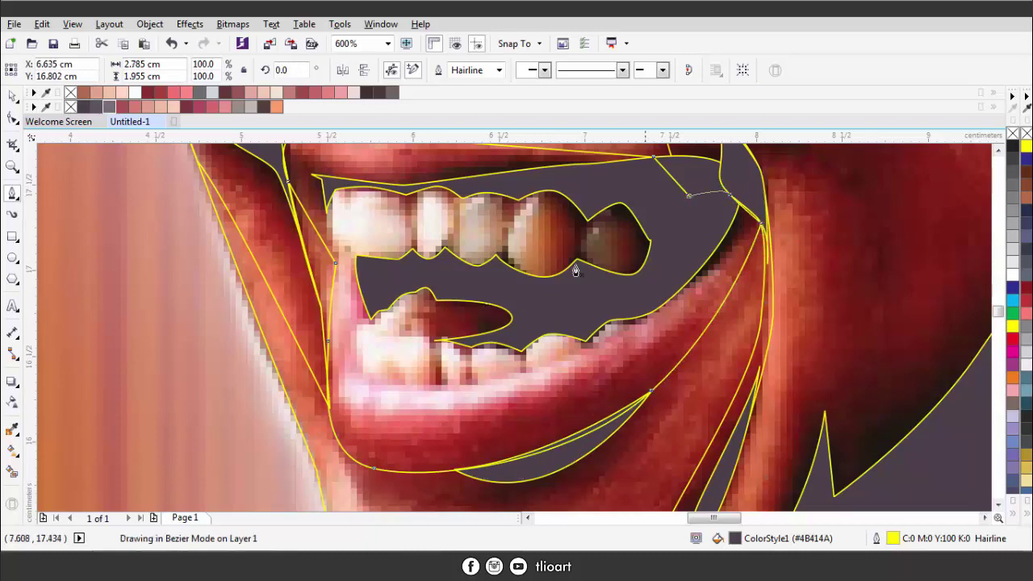
- Order the closed lip shape behind the smile-line shading contour and remove its fill
{"action": "scroll", "coordinate": [575, 271], "scroll_direction": "down", "scroll_amount": 2}
{"action": "right_click", "coordinate": [495, 155]}
{"action": "mouse_move", "coordinate": [532, 378]}
{"action": "left_click", "coordinate": [710, 513]}
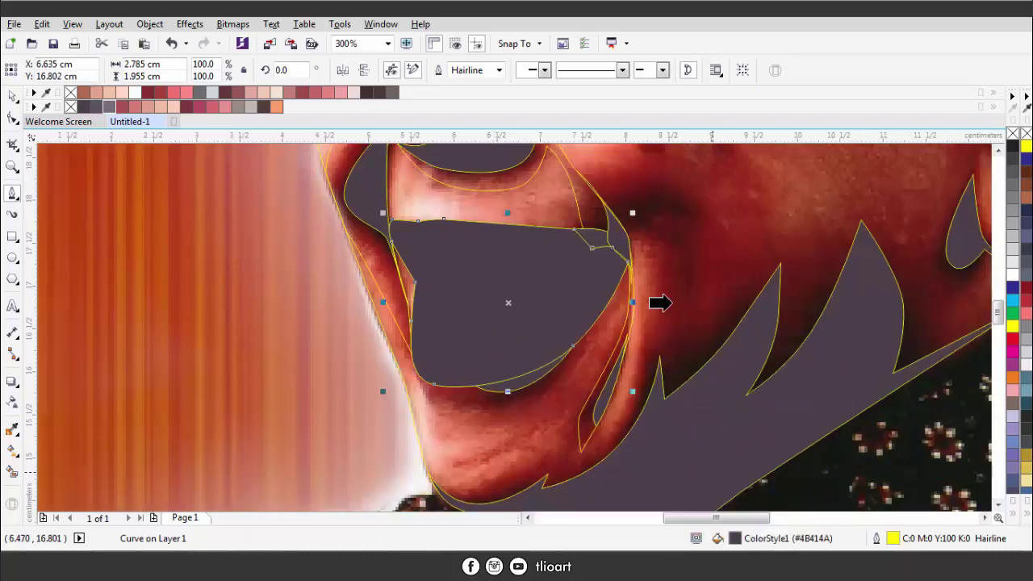
{"action": "left_click", "coordinate": [578, 416]}
{"action": "left_click", "coordinate": [1013, 135]}
{"action": "scroll", "coordinate": [457, 257], "scroll_direction": "up", "scroll_amount": 2}
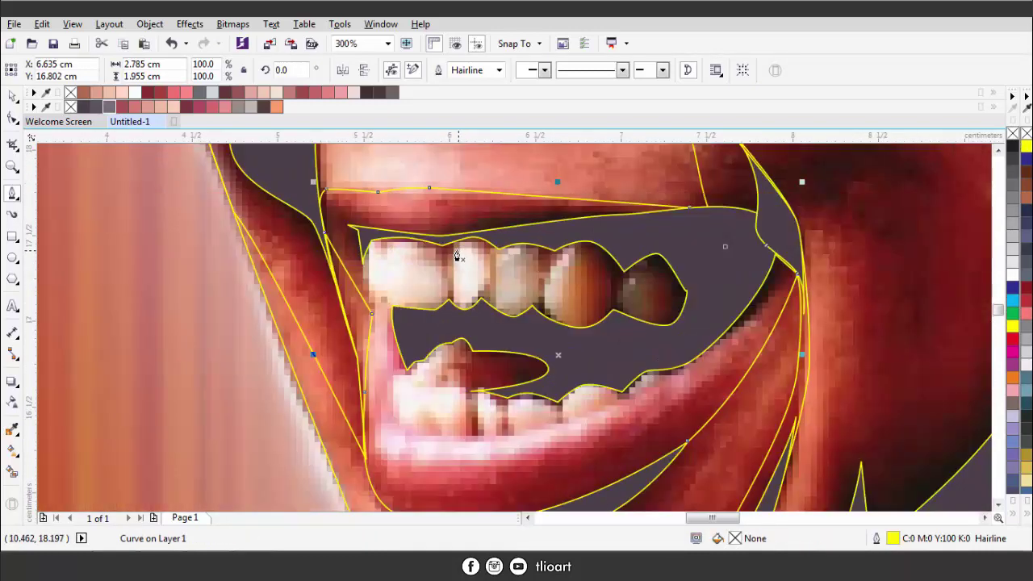
- Start a teeth outline in the dark mouth area, tracing above the upper teeth and down the front tooth's outer side
{"action": "left_click", "coordinate": [615, 233]}
{"action": "scroll", "coordinate": [614, 232], "scroll_direction": "up", "scroll_amount": 2}
{"action": "left_click", "coordinate": [493, 230]}
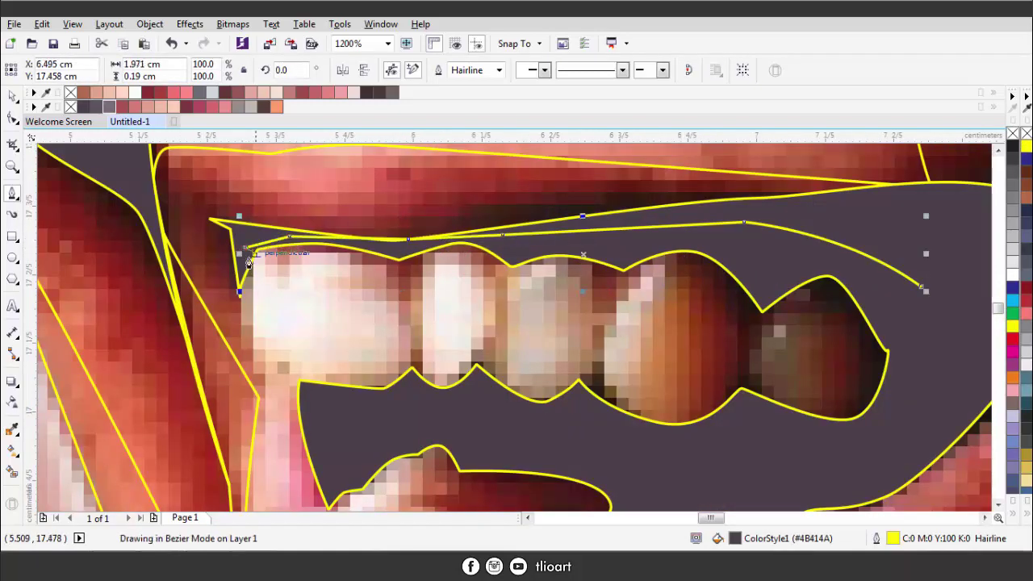
{"action": "left_click_drag", "start_coordinate": [240, 291], "coordinate": [259, 315]}
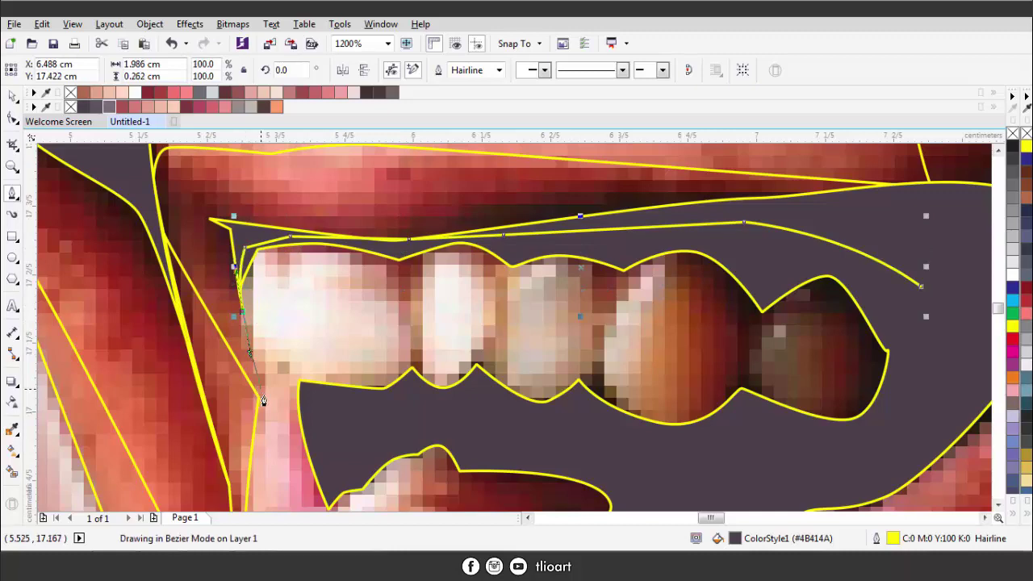
{"action": "scroll", "coordinate": [278, 365], "scroll_direction": "down", "scroll_amount": 2}
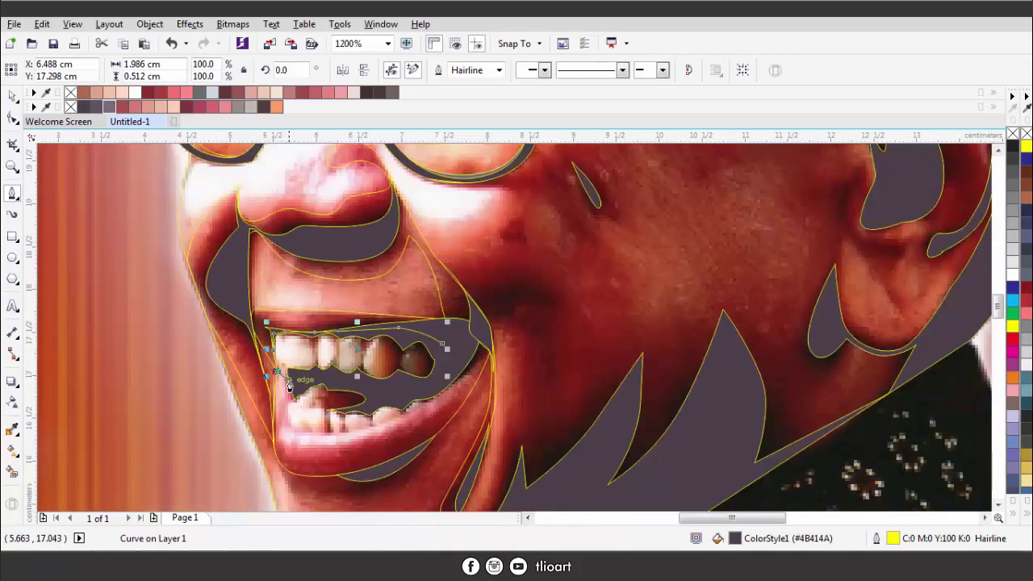
- Carry the teeth outline across the dark gap between the tooth rows and down the side of the lower teeth
{"action": "scroll", "coordinate": [288, 371], "scroll_direction": "up", "scroll_amount": 2}
{"action": "left_click", "coordinate": [362, 391]}
{"action": "scroll", "coordinate": [347, 419], "scroll_direction": "down", "scroll_amount": 2}
{"action": "scroll", "coordinate": [334, 388], "scroll_direction": "up", "scroll_amount": 2}
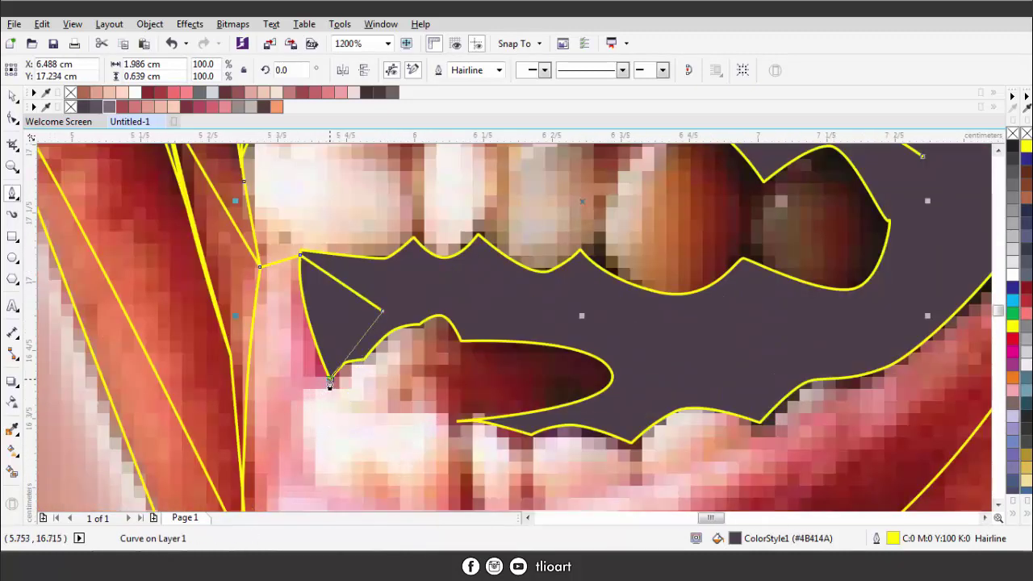
{"action": "left_click", "coordinate": [329, 378]}
{"action": "left_click_drag", "start_coordinate": [304, 416], "coordinate": [298, 434]}
{"action": "left_click", "coordinate": [301, 392]}
{"action": "scroll", "coordinate": [296, 452], "scroll_direction": "down", "scroll_amount": 2}
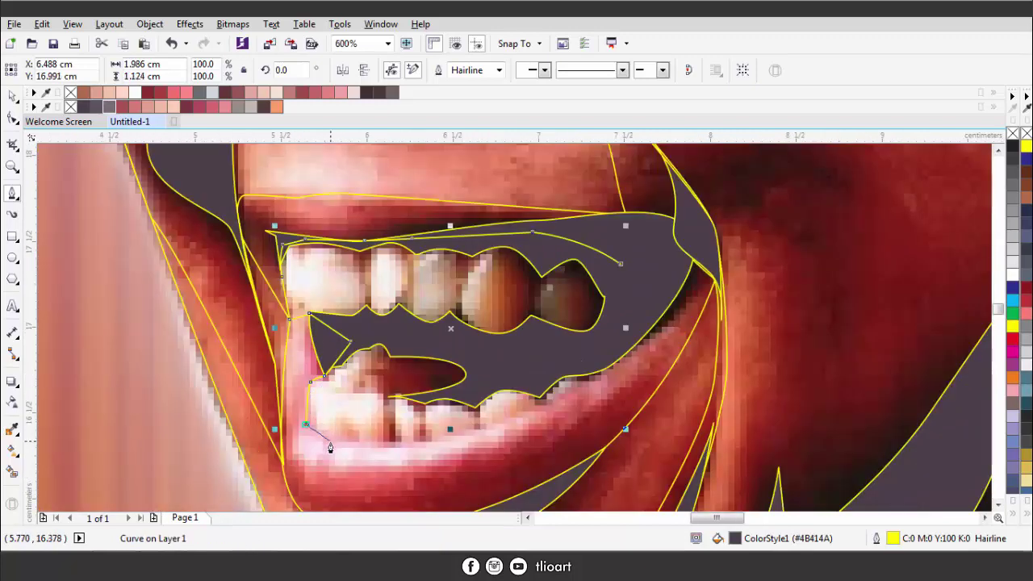
- Trace along the base of the lower teeth up to the near mouth side and close the teeth shape
{"action": "scroll", "coordinate": [298, 419], "scroll_direction": "up", "scroll_amount": 2}
{"action": "left_click", "coordinate": [292, 428]}
{"action": "left_click", "coordinate": [338, 443]}
{"action": "left_click_drag", "start_coordinate": [658, 407], "coordinate": [749, 369]}
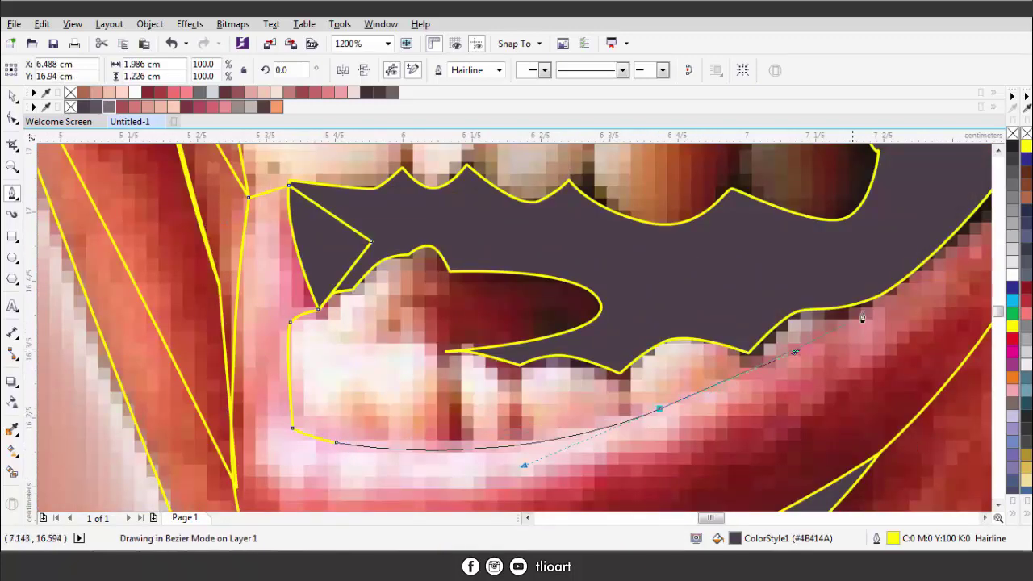
{"action": "left_click", "coordinate": [884, 284]}
{"action": "scroll", "coordinate": [884, 284], "scroll_direction": "down", "scroll_amount": 1}
{"action": "left_click", "coordinate": [852, 222]}
- Move the closed teeth shape back in the stacking order without a fill, and dismiss the media player window
{"action": "right_click", "coordinate": [750, 155]}
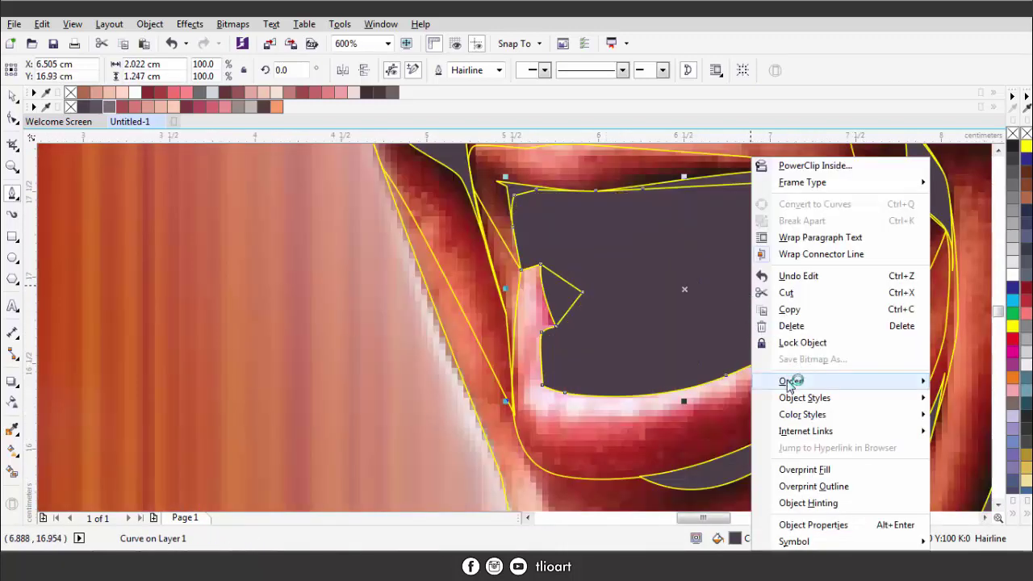
{"action": "mouse_move", "coordinate": [783, 380]}
{"action": "left_click", "coordinate": [611, 489]}
{"action": "left_click", "coordinate": [593, 411]}
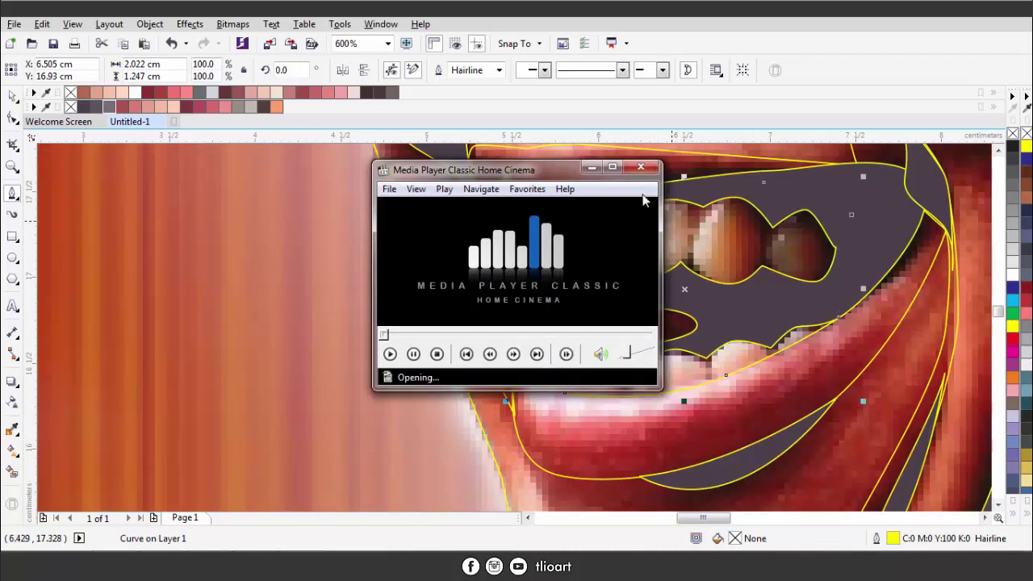
{"action": "left_click", "coordinate": [641, 168]}
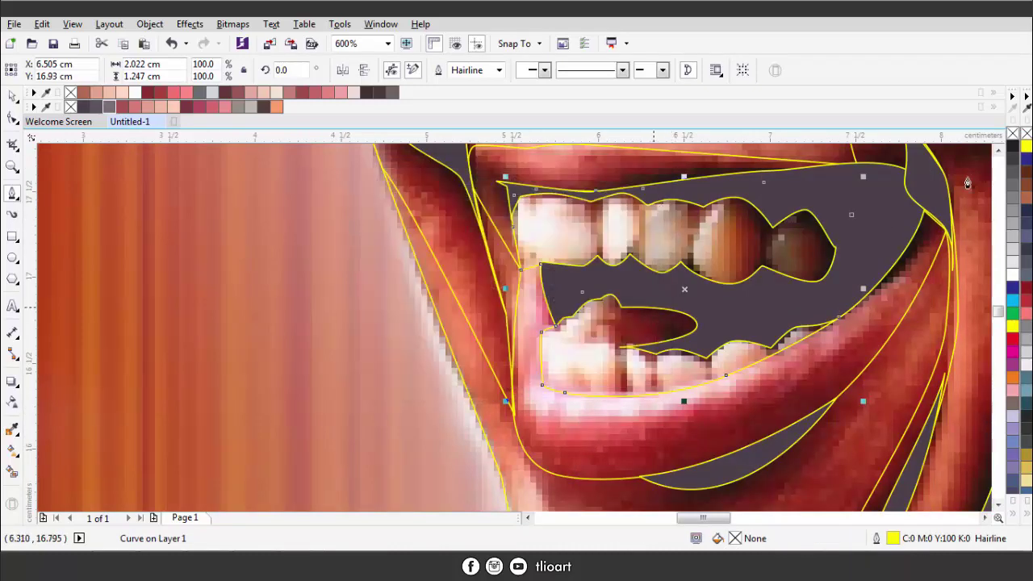
{"action": "scroll", "coordinate": [827, 228], "scroll_direction": "up", "scroll_amount": 2}
{"action": "left_click", "coordinate": [752, 181]}
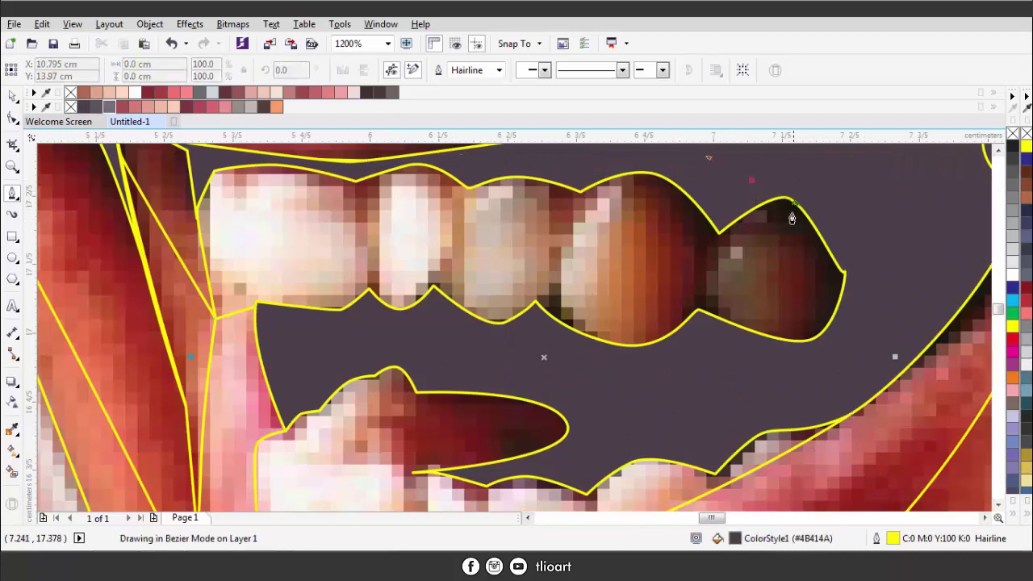
{"action": "left_click", "coordinate": [767, 352]}
{"action": "left_click_drag", "start_coordinate": [651, 173], "coordinate": [625, 286]}
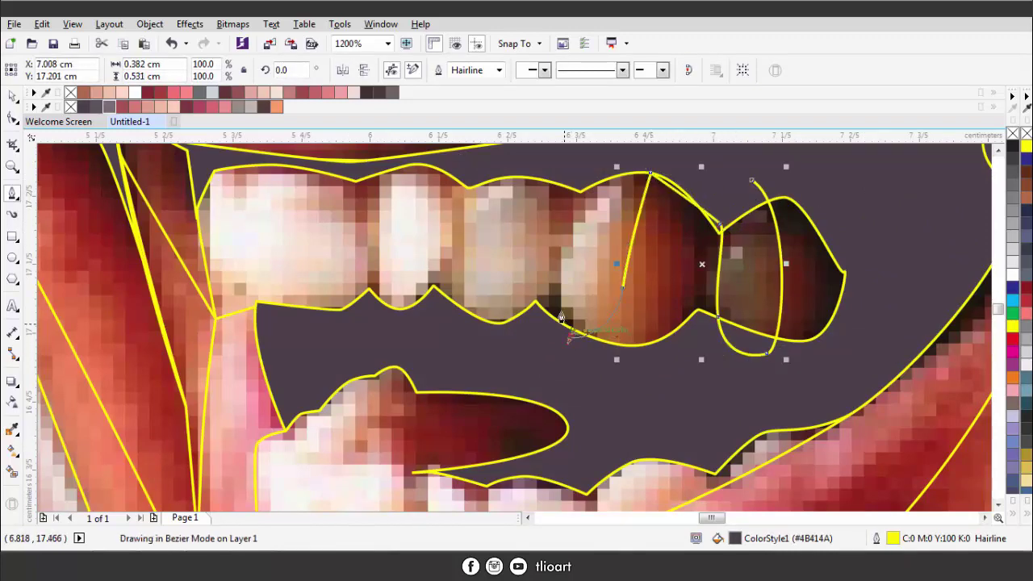
{"action": "left_click_drag", "start_coordinate": [487, 338], "coordinate": [478, 326]}
{"action": "scroll", "coordinate": [463, 287], "scroll_direction": "down", "scroll_amount": 2}
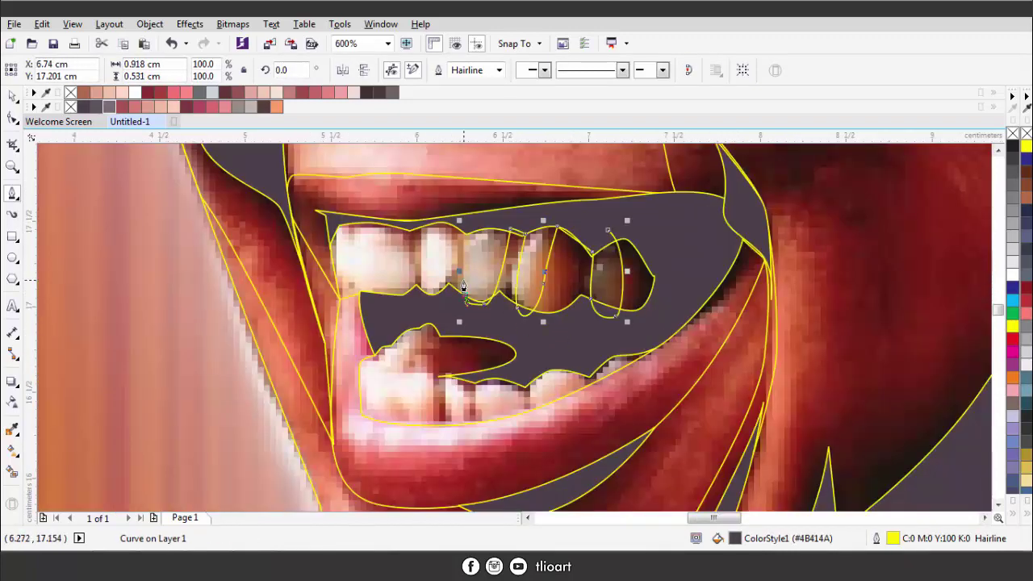
- Draw a closed shape over the dark red tongue area behind the lower front tooth
{"action": "scroll", "coordinate": [481, 358], "scroll_direction": "up", "scroll_amount": 2}
{"action": "left_click", "coordinate": [581, 372]}
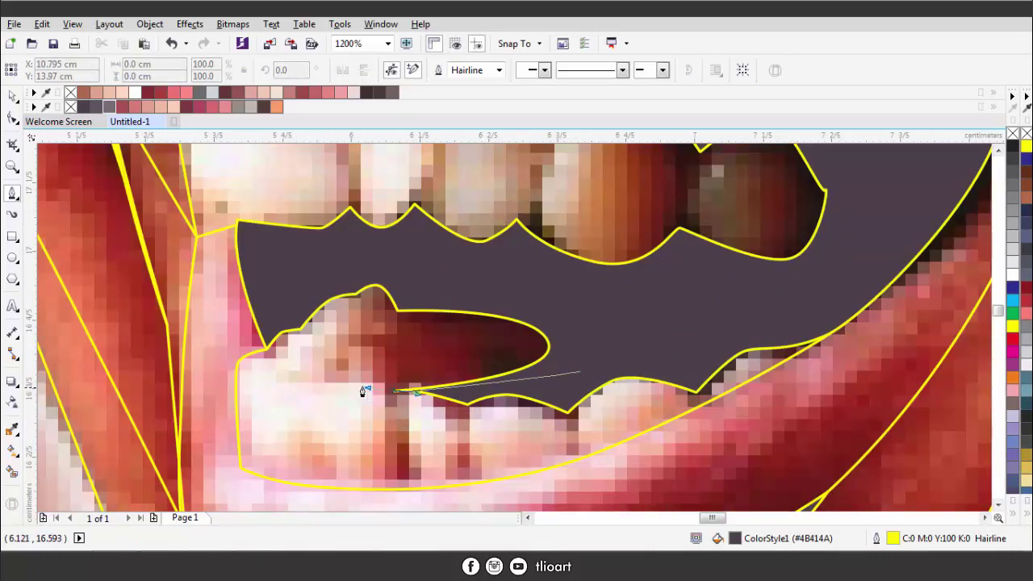
{"action": "left_click_drag", "start_coordinate": [344, 372], "coordinate": [403, 315]}
{"action": "left_click", "coordinate": [581, 372]}
{"action": "key", "text": "space"}
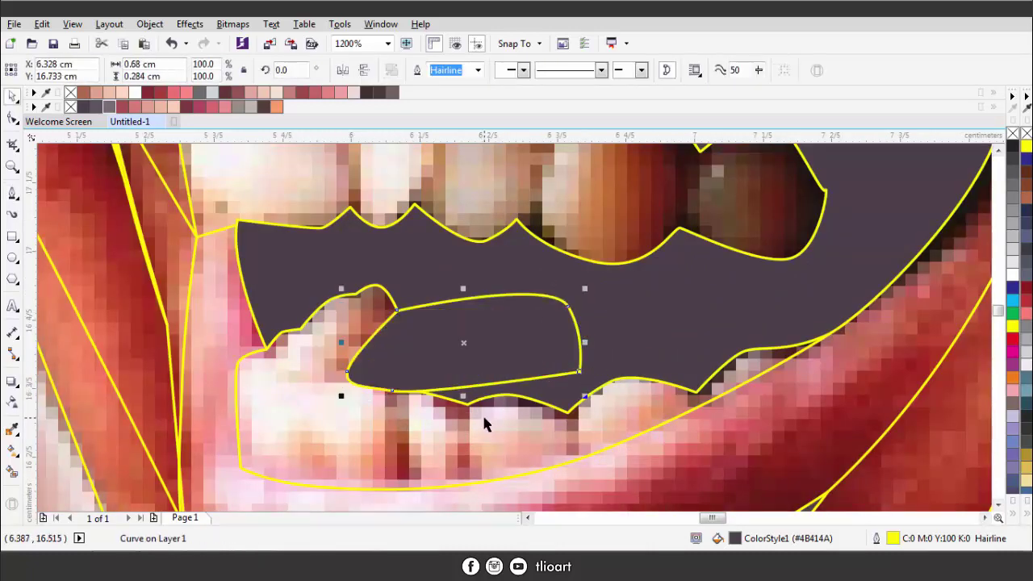
- Subtract the tongue shape from the dark mouth shape with Back Minus Front
{"action": "left_click", "coordinate": [482, 412], "text": "shift"}
{"action": "left_click", "coordinate": [525, 71]}
{"action": "scroll", "coordinate": [541, 307], "scroll_direction": "down", "scroll_amount": 2}
{"action": "scroll", "coordinate": [655, 231], "scroll_direction": "up", "scroll_amount": 2}
- Start a shading contour at the rear upper tooth and trace it around the shaded side of the brown tooth beside it
{"action": "key", "text": "space"}
{"action": "left_click", "coordinate": [652, 229]}
{"action": "left_click", "coordinate": [653, 390]}
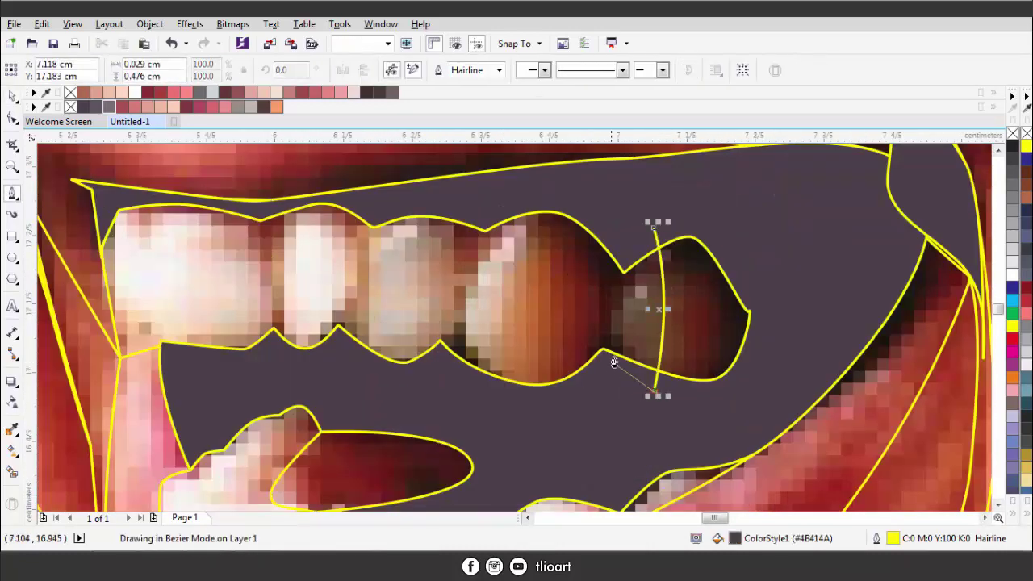
{"action": "left_click", "coordinate": [615, 353]}
{"action": "left_click", "coordinate": [621, 273]}
{"action": "left_click", "coordinate": [556, 211]}
{"action": "left_click", "coordinate": [557, 379]}
{"action": "left_click", "coordinate": [506, 406]}
{"action": "left_click", "coordinate": [488, 224]}
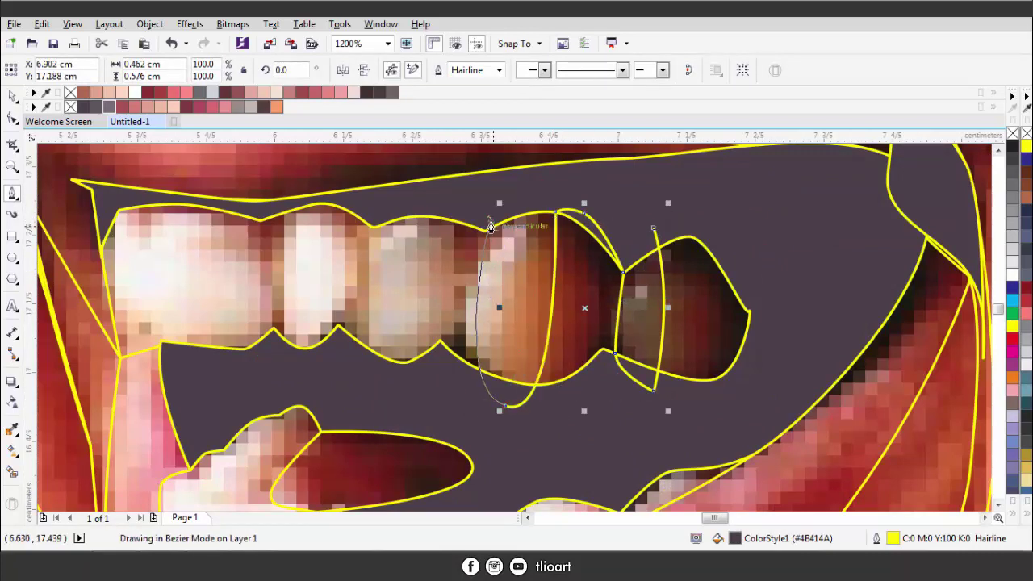
- Continue the shading contour over the dark sides and gaps of the forward upper teeth to the front tooth
{"action": "left_click", "coordinate": [437, 211]}
{"action": "left_click_drag", "start_coordinate": [376, 381], "coordinate": [377, 382]}
{"action": "left_click", "coordinate": [353, 337]}
{"action": "left_click", "coordinate": [377, 214]}
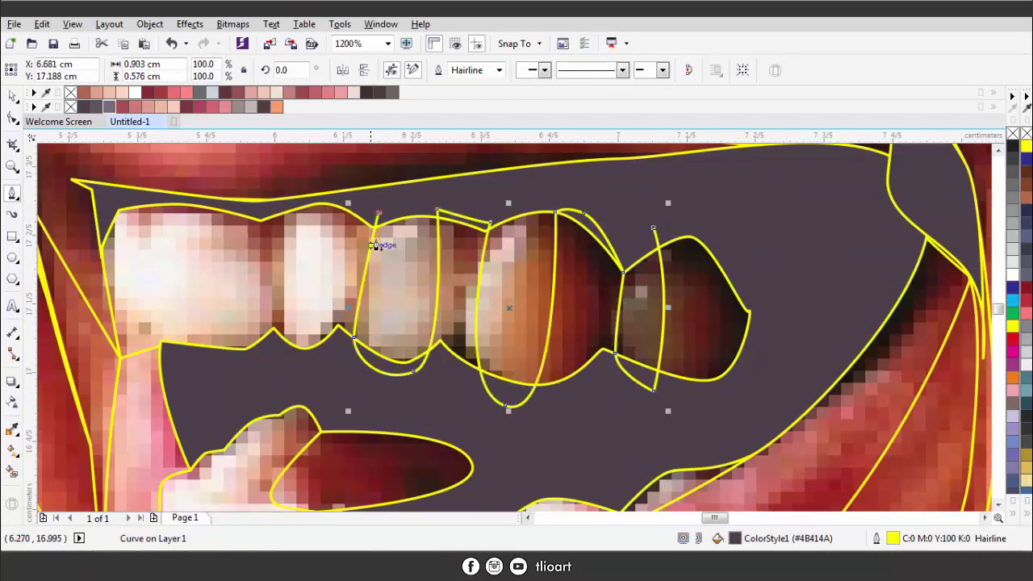
{"action": "left_click", "coordinate": [337, 199]}
{"action": "left_click", "coordinate": [322, 356]}
{"action": "left_click_drag", "start_coordinate": [304, 368], "coordinate": [284, 356]}
{"action": "left_click", "coordinate": [271, 332]}
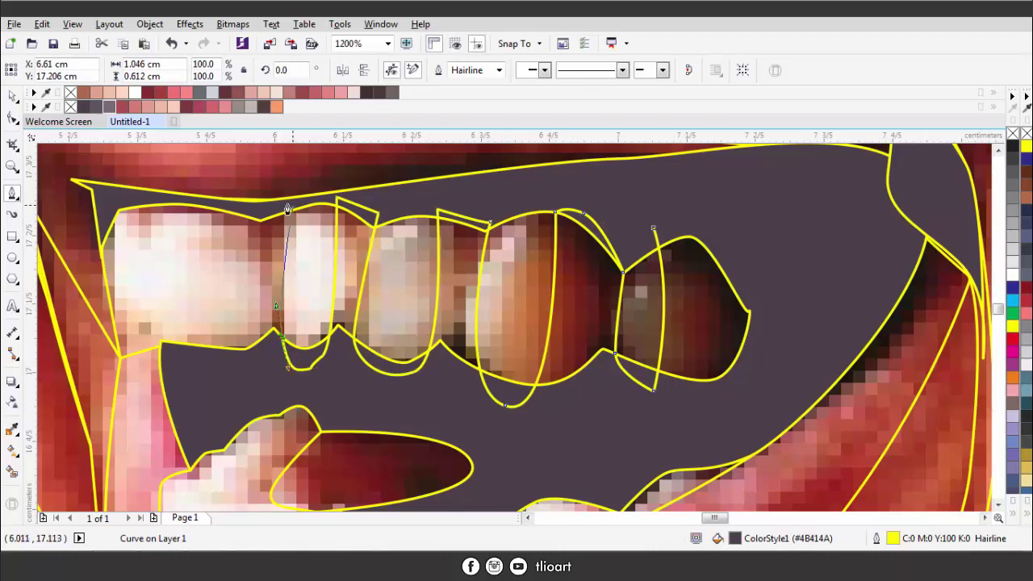
{"action": "left_click", "coordinate": [165, 345]}
{"action": "left_click", "coordinate": [146, 204]}
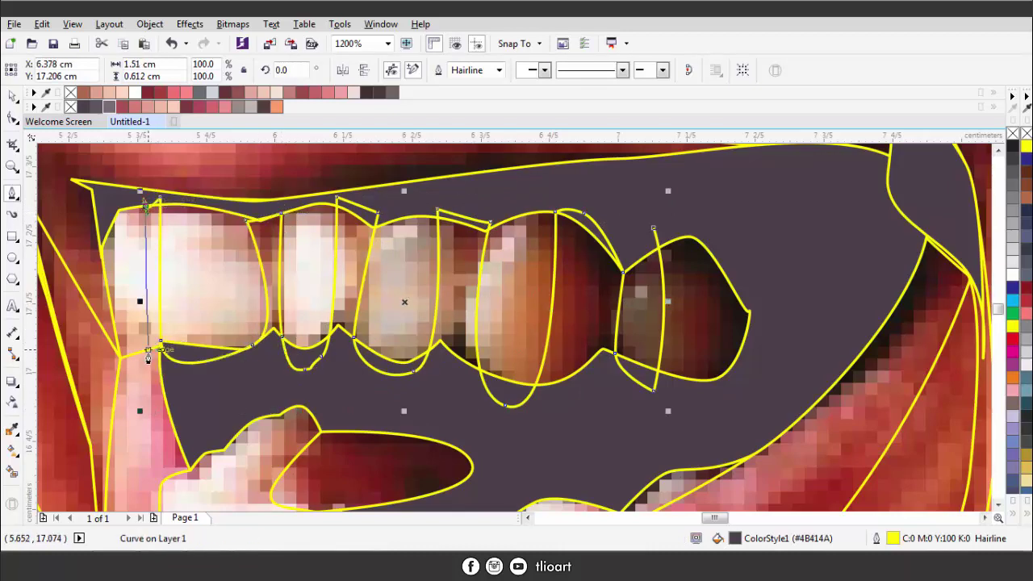
- Carry the shading contour across the mouth gap and around the shaded areas of the lower front tooth
{"action": "scroll", "coordinate": [246, 280], "scroll_direction": "down", "scroll_amount": 2}
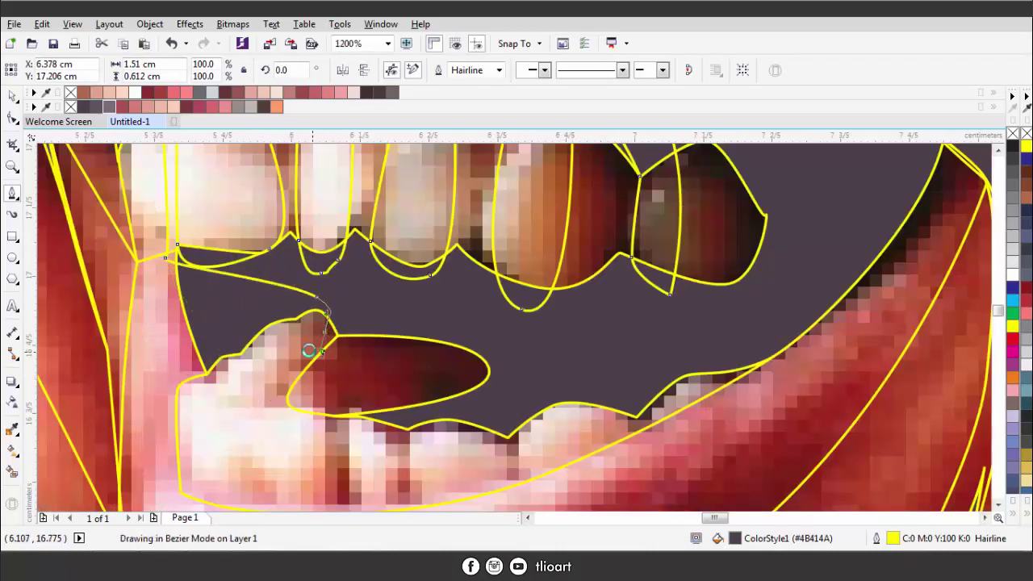
{"action": "scroll", "coordinate": [308, 350], "scroll_direction": "up", "scroll_amount": 2}
{"action": "scroll", "coordinate": [290, 268], "scroll_direction": "down", "scroll_amount": 1}
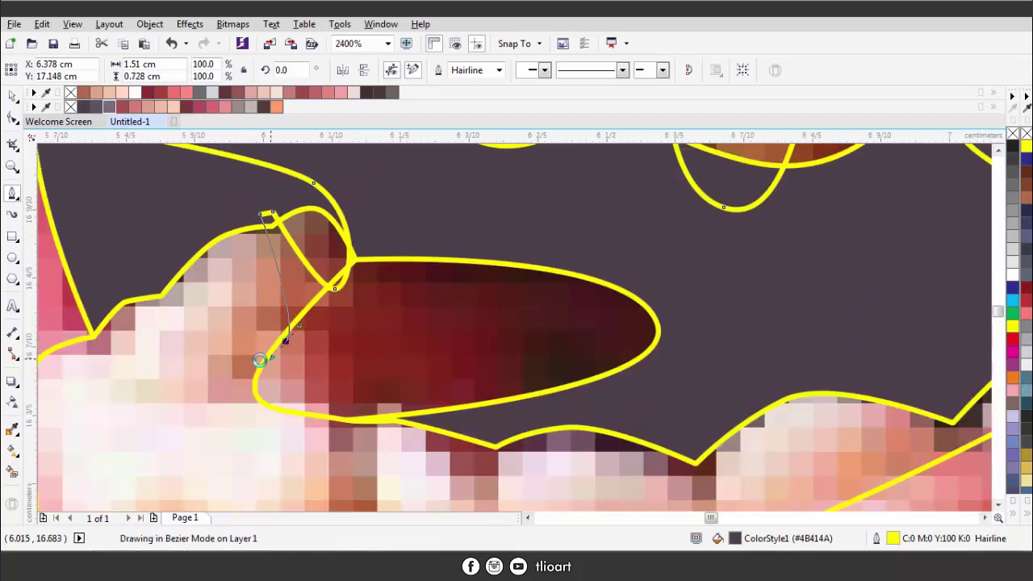
{"action": "left_click_drag", "start_coordinate": [260, 360], "coordinate": [260, 360]}
{"action": "left_click_drag", "start_coordinate": [181, 305], "coordinate": [150, 278]}
{"action": "left_click", "coordinate": [144, 396]}
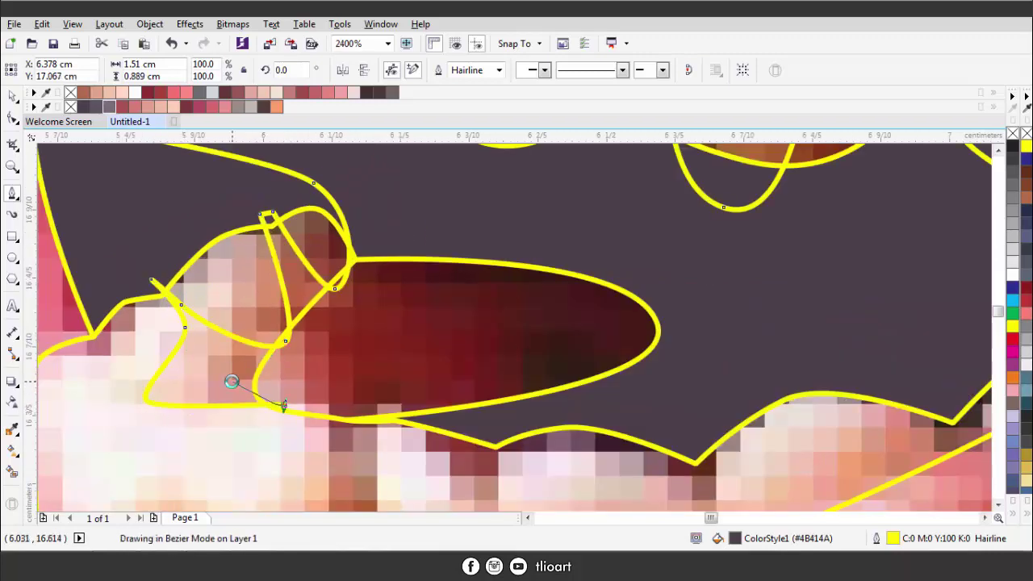
- Trace the shading contour along the gaps and tops of the lower teeth back to the rearmost one
{"action": "scroll", "coordinate": [226, 339], "scroll_direction": "down", "scroll_amount": 1}
{"action": "left_click", "coordinate": [252, 355]}
{"action": "left_click", "coordinate": [283, 363]}
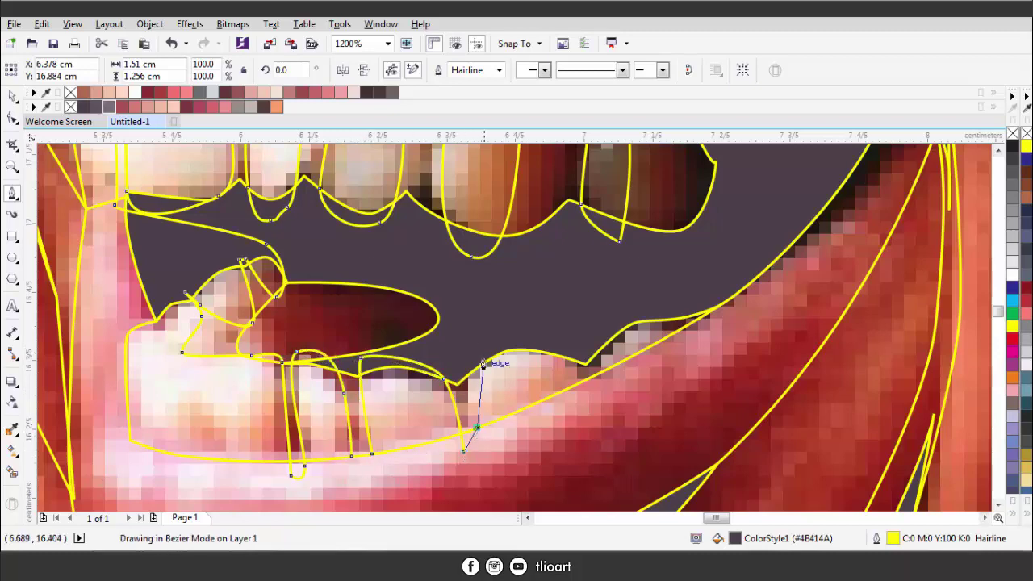
{"action": "left_click", "coordinate": [585, 401]}
{"action": "left_click", "coordinate": [613, 319]}
{"action": "left_click", "coordinate": [687, 339]}
- Run the contour under the lower teeth, notch it into the front tooth, and close it around the far side of the mouth
{"action": "left_click", "coordinate": [234, 485]}
{"action": "left_click", "coordinate": [200, 375]}
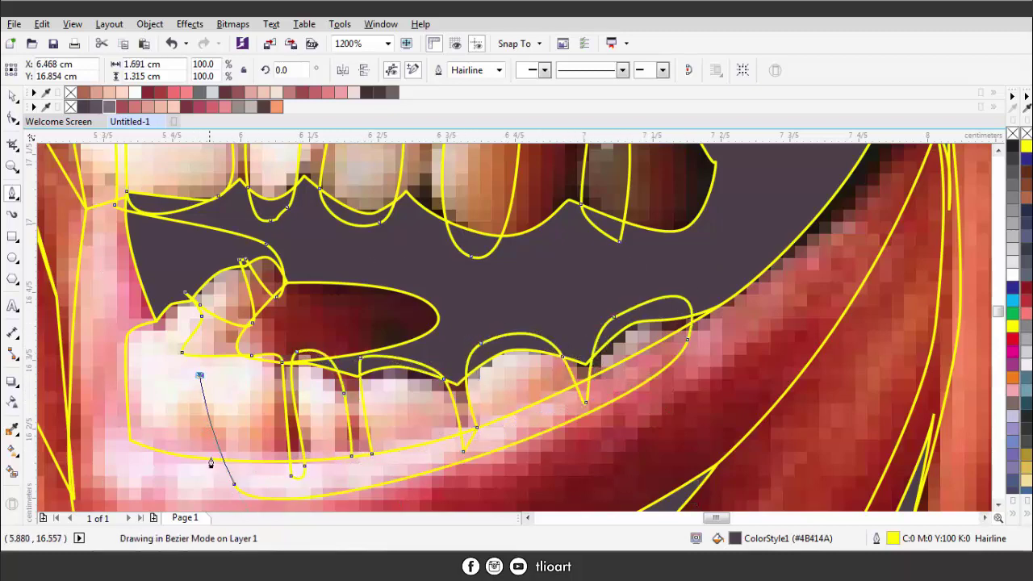
{"action": "left_click", "coordinate": [206, 468]}
{"action": "scroll", "coordinate": [119, 448], "scroll_direction": "down", "scroll_amount": 1}
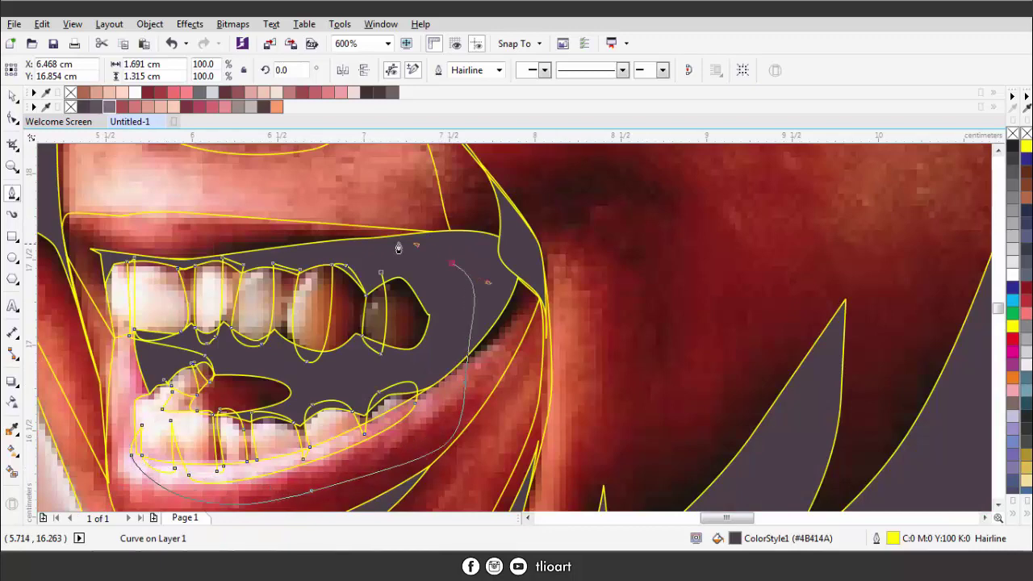
{"action": "left_click", "coordinate": [568, 179]}
- Intersect the closed shading contour with the teeth shape, keeping only the part over the teeth
{"action": "key", "text": "space"}
{"action": "left_click", "coordinate": [325, 288], "text": "shift"}
{"action": "key", "text": "ctrl+l"}
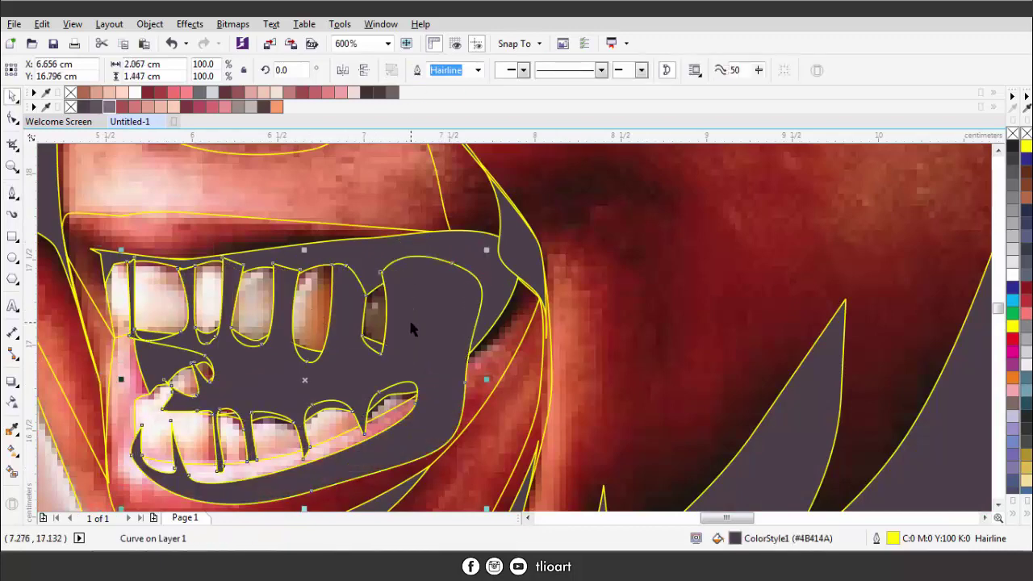
{"action": "key", "text": "Escape"}
- Start a second contour for the highlights, tracing the bright areas of the two frontmost upper teeth
{"action": "scroll", "coordinate": [117, 281], "scroll_direction": "up", "scroll_amount": 1}
{"action": "key", "text": "F5"}
{"action": "left_click", "coordinate": [137, 220]}
{"action": "left_click", "coordinate": [136, 410]}
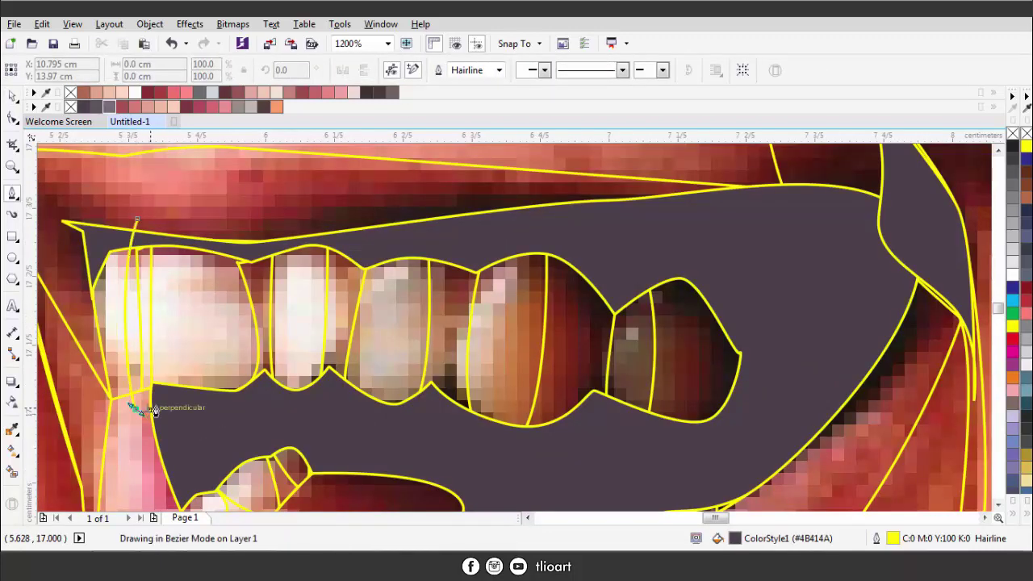
{"action": "left_click", "coordinate": [150, 395]}
{"action": "left_click", "coordinate": [154, 234]}
{"action": "left_click", "coordinate": [199, 239]}
{"action": "left_click", "coordinate": [242, 412]}
{"action": "left_click", "coordinate": [268, 373]}
{"action": "left_click", "coordinate": [268, 225]}
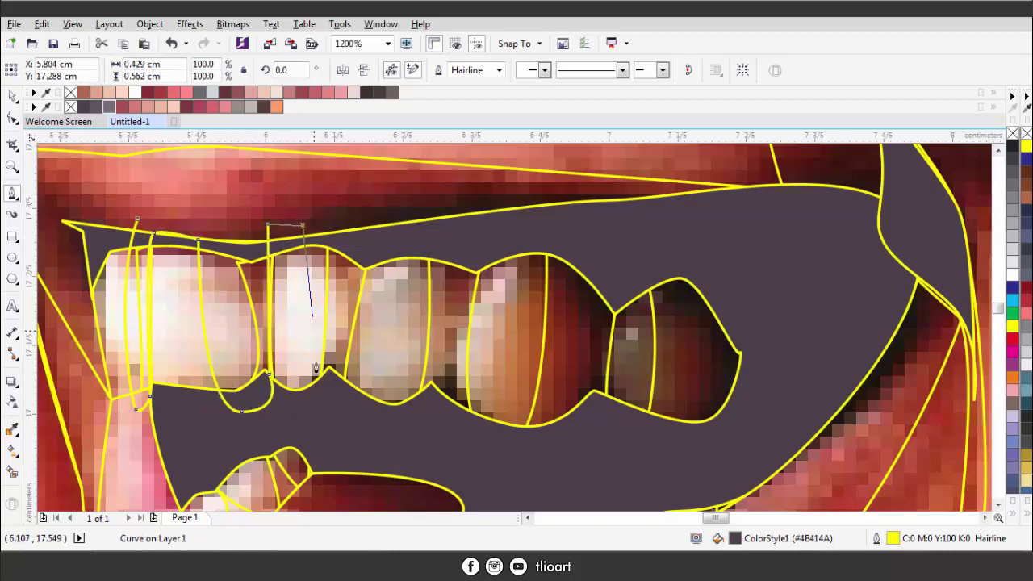
- Continue the highlight contour around the bright sides of the next two upper teeth
{"action": "left_click", "coordinate": [302, 224]}
{"action": "left_click", "coordinate": [332, 368]}
{"action": "left_click", "coordinate": [326, 401]}
{"action": "left_click", "coordinate": [370, 228]}
{"action": "left_click", "coordinate": [426, 250]}
{"action": "left_click", "coordinate": [376, 354]}
{"action": "left_click_drag", "start_coordinate": [385, 402], "coordinate": [410, 433]}
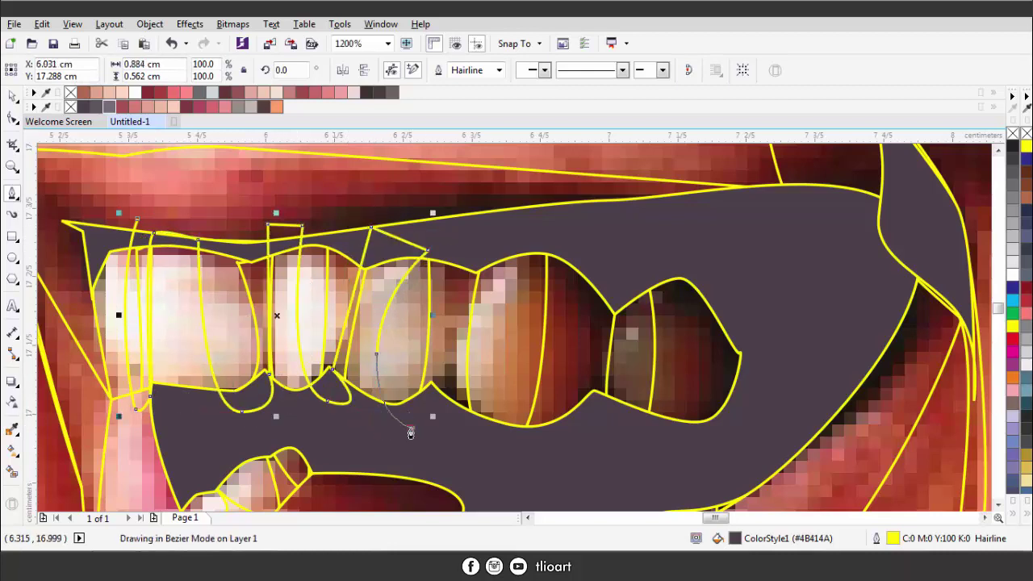
- Trace the highlight on the brown upper tooth and undo the last segment drawn toward the rear tooth
{"action": "left_click", "coordinate": [541, 242]}
{"action": "left_click", "coordinate": [481, 365]}
{"action": "left_click", "coordinate": [516, 448]}
{"action": "left_click", "coordinate": [589, 415]}
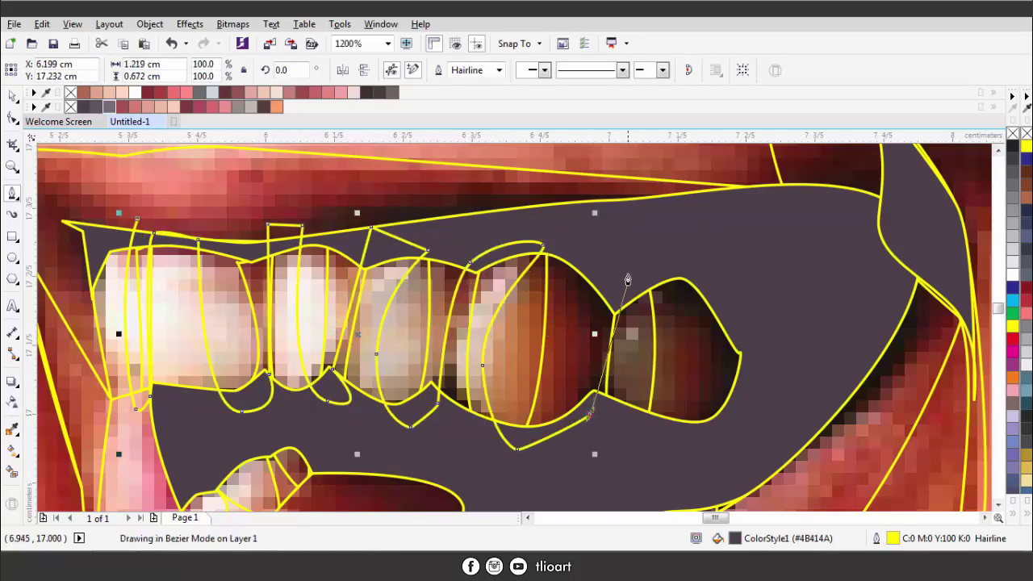
{"action": "key", "text": "shift+s"}
{"action": "key", "text": "F5"}
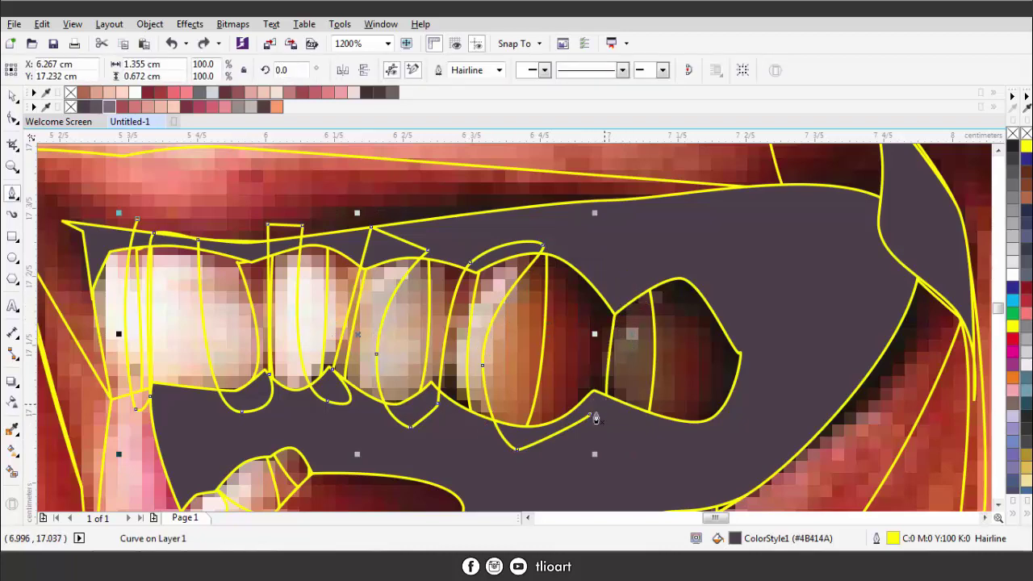
- Carry the highlight contour past the rear upper tooth, back through the mouth gap, and zigzag it over the lower front tooth
{"action": "scroll", "coordinate": [643, 450], "scroll_direction": "down", "scroll_amount": 2}
{"action": "scroll", "coordinate": [323, 388], "scroll_direction": "up", "scroll_amount": 2}
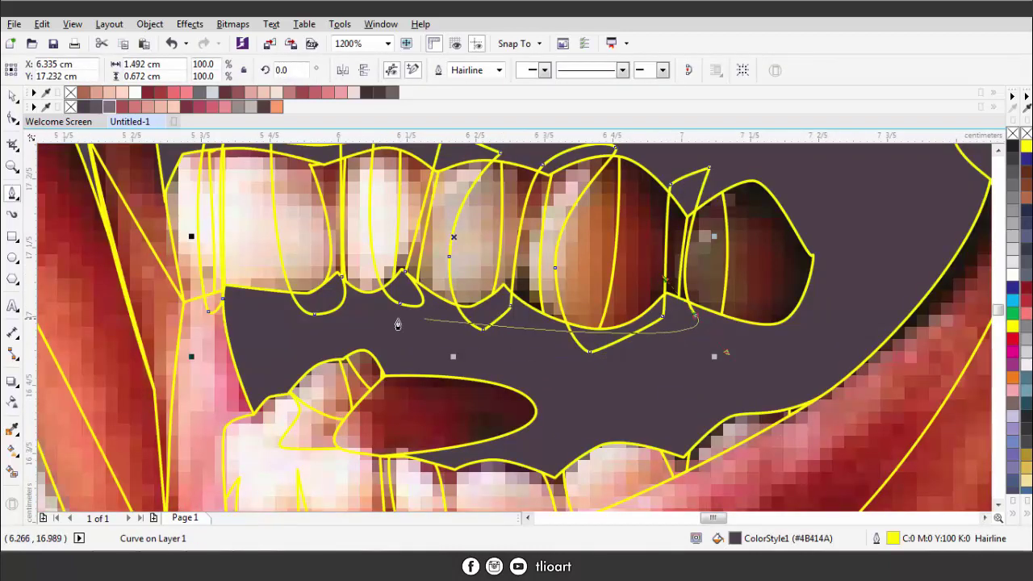
{"action": "left_click", "coordinate": [278, 447]}
{"action": "left_click", "coordinate": [386, 447]}
{"action": "scroll", "coordinate": [386, 447], "scroll_direction": "down", "scroll_amount": 2}
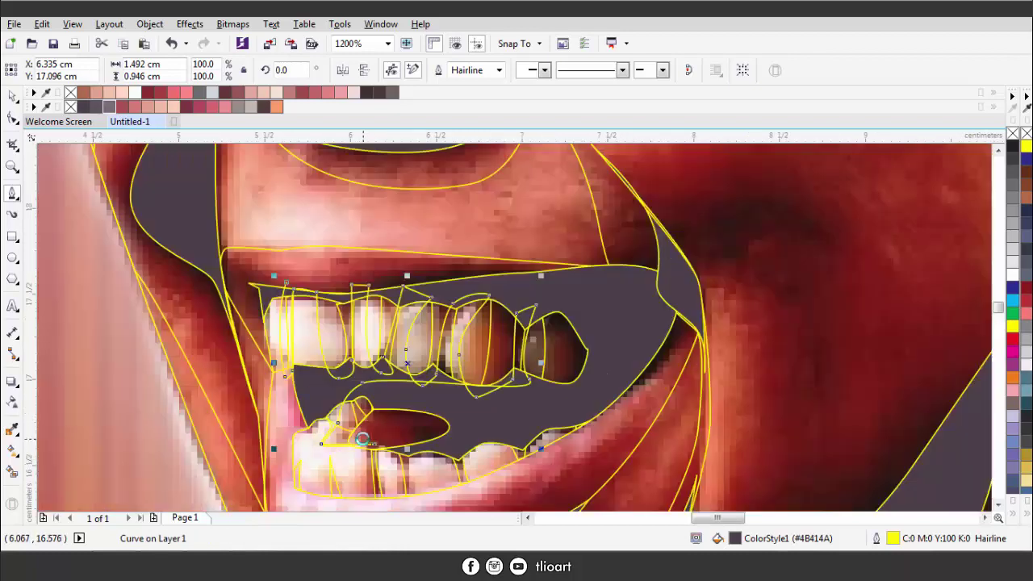
{"action": "scroll", "coordinate": [331, 471], "scroll_direction": "up", "scroll_amount": 3}
{"action": "scroll", "coordinate": [368, 396], "scroll_direction": "down", "scroll_amount": 2}
{"action": "left_click_drag", "start_coordinate": [334, 540], "coordinate": [300, 427]}
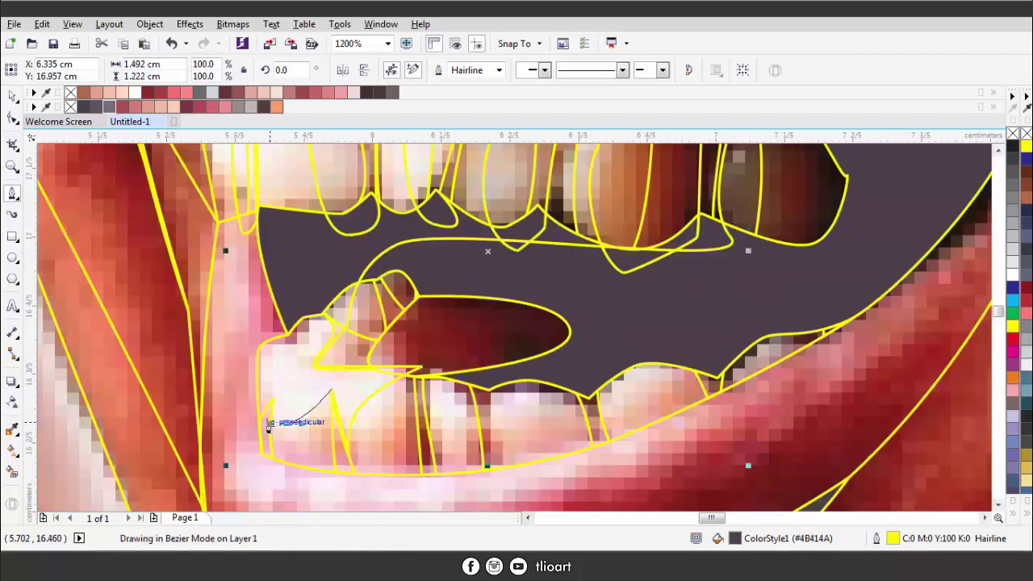
{"action": "left_click", "coordinate": [269, 425]}
- Loop the highlight contour under the lower teeth, return along their bright areas, and close it around the mouth
{"action": "scroll", "coordinate": [273, 485], "scroll_direction": "down", "scroll_amount": 2}
{"action": "scroll", "coordinate": [375, 460], "scroll_direction": "up", "scroll_amount": 2}
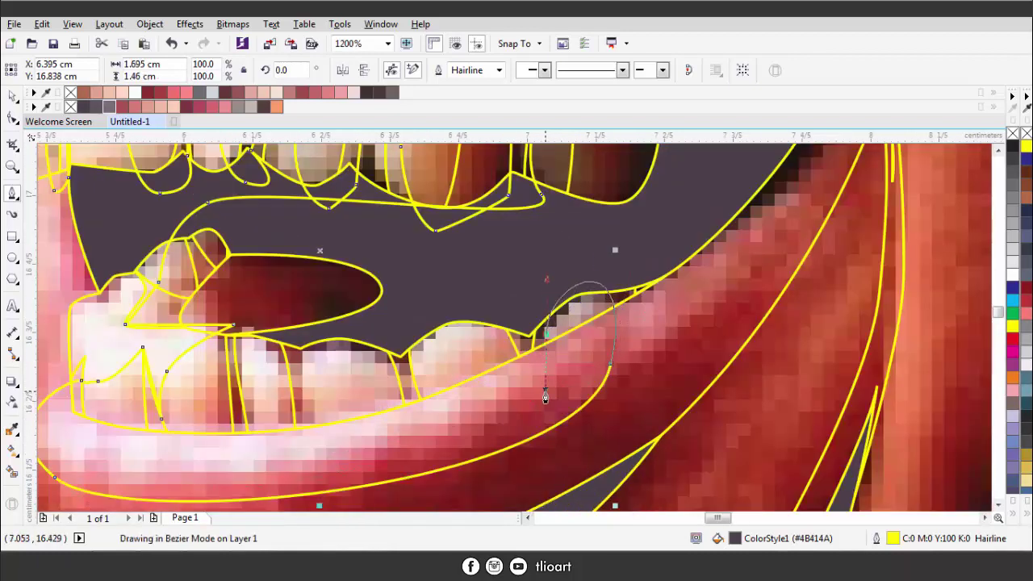
{"action": "left_click_drag", "start_coordinate": [448, 417], "coordinate": [406, 417]}
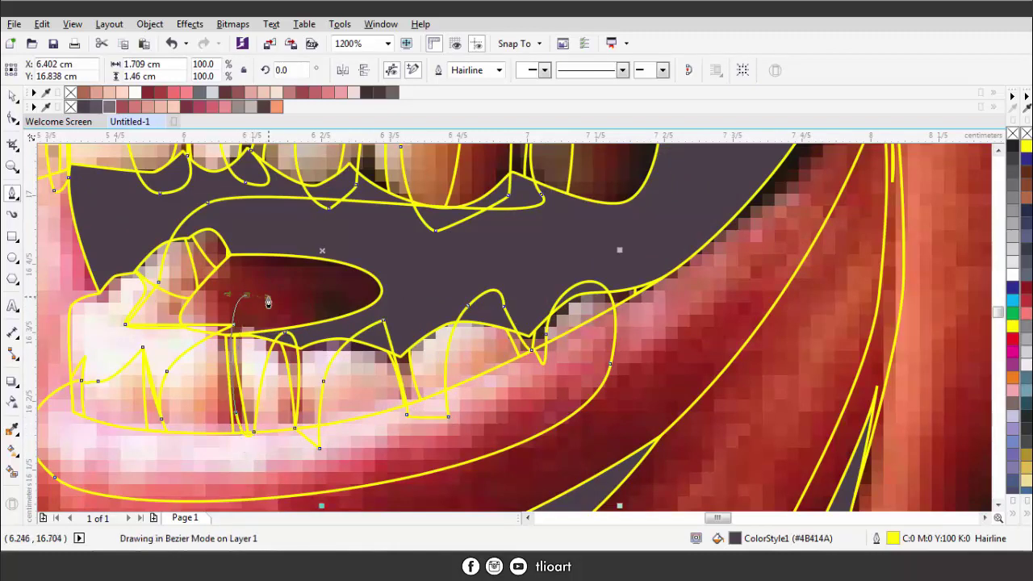
{"action": "scroll", "coordinate": [268, 301], "scroll_direction": "down", "scroll_amount": 2}
{"action": "scroll", "coordinate": [201, 355], "scroll_direction": "up", "scroll_amount": 1}
{"action": "left_click", "coordinate": [246, 234]}
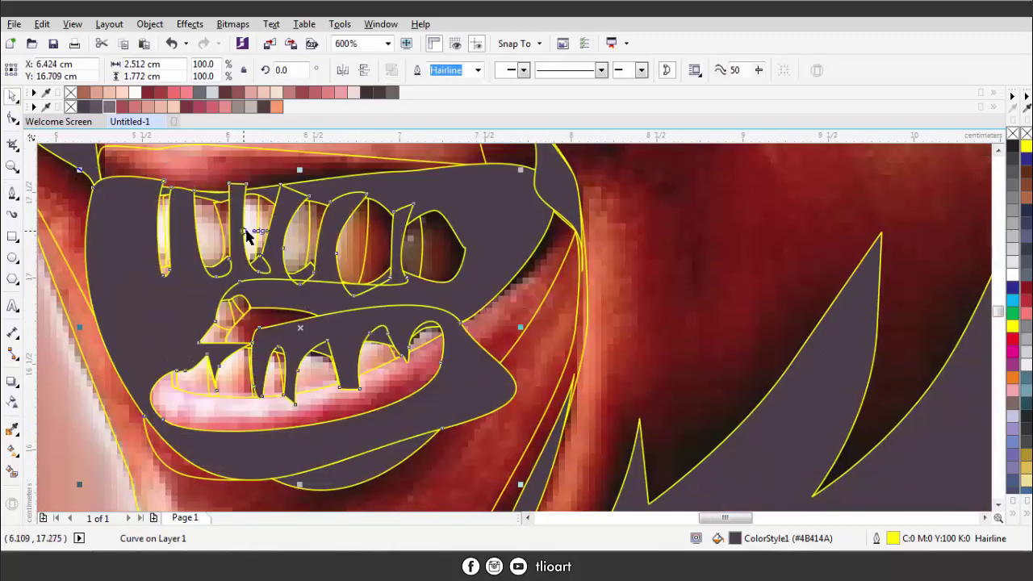
- Intersect the closed highlight contour with the teeth shape
{"action": "left_click", "coordinate": [246, 234], "text": "shift"}
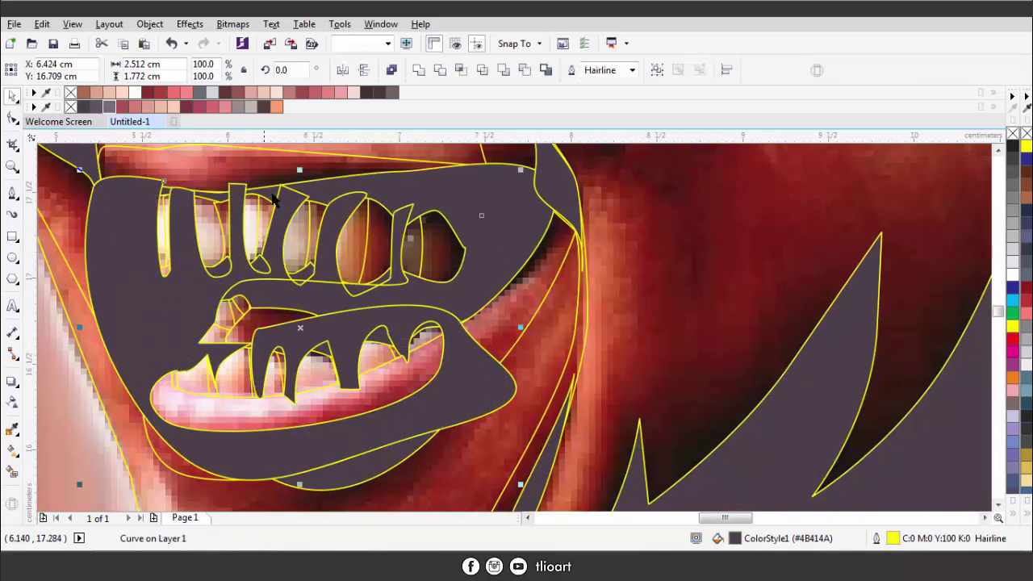
{"action": "left_click", "coordinate": [391, 288]}
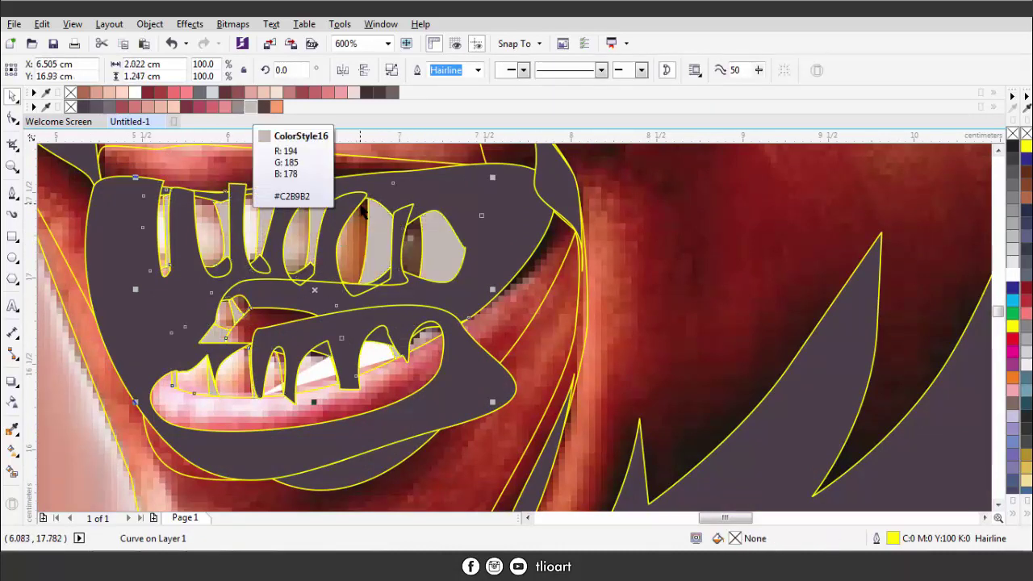
- Color the teeth pieces white, light grey #C2B9B2 and darker grey, and delete the leftover contour
{"action": "left_click", "coordinate": [250, 107]}
{"action": "left_click", "coordinate": [334, 236]}
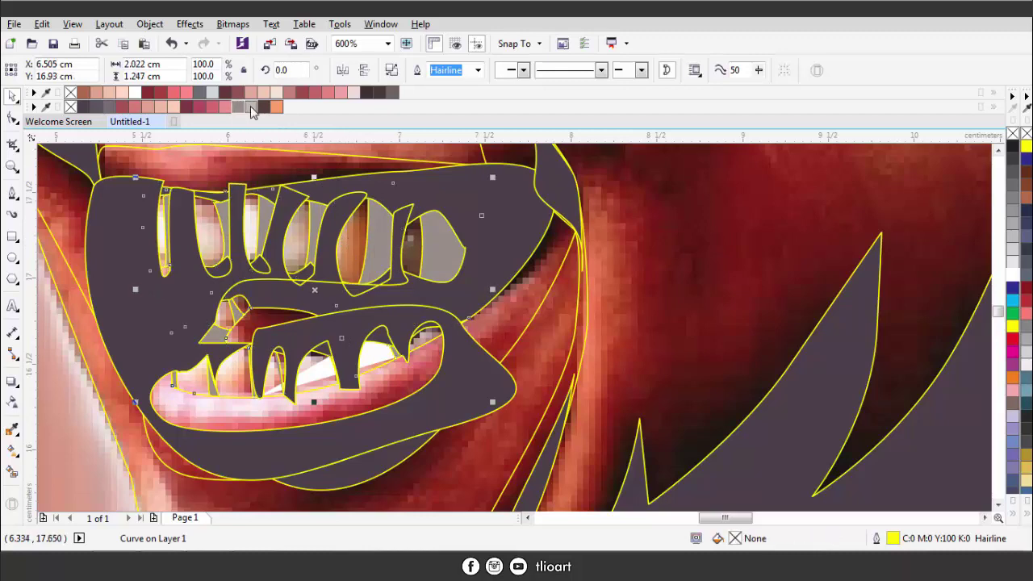
{"action": "key", "text": "Delete"}
- Fix the misplaced node at the base of the lower teeth in the white highlight shape to remove the stray wedge
{"action": "key", "text": "F10"}
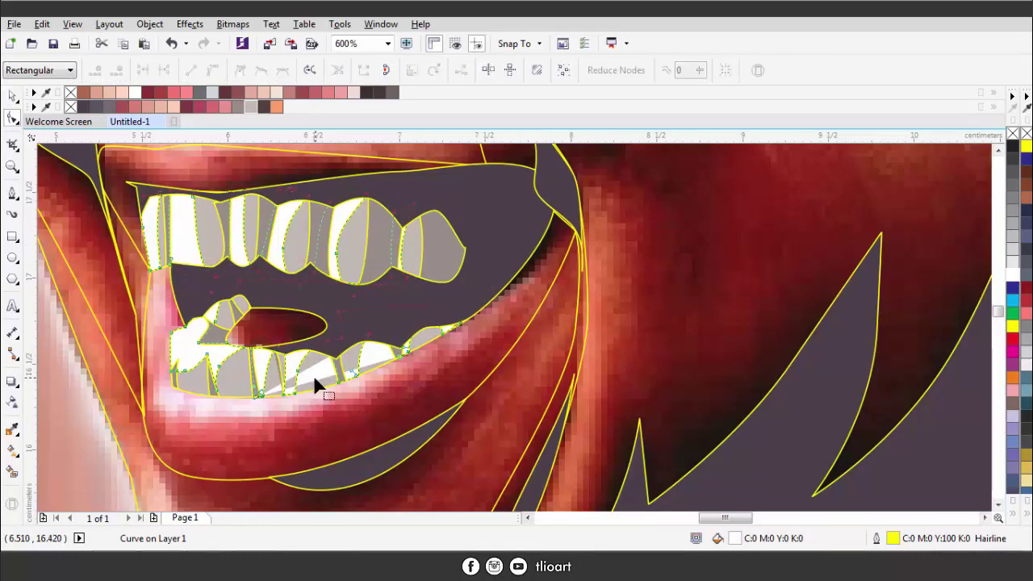
{"action": "scroll", "coordinate": [313, 379], "scroll_direction": "up", "scroll_amount": 3}
{"action": "left_click_drag", "start_coordinate": [274, 376], "coordinate": [276, 377]}
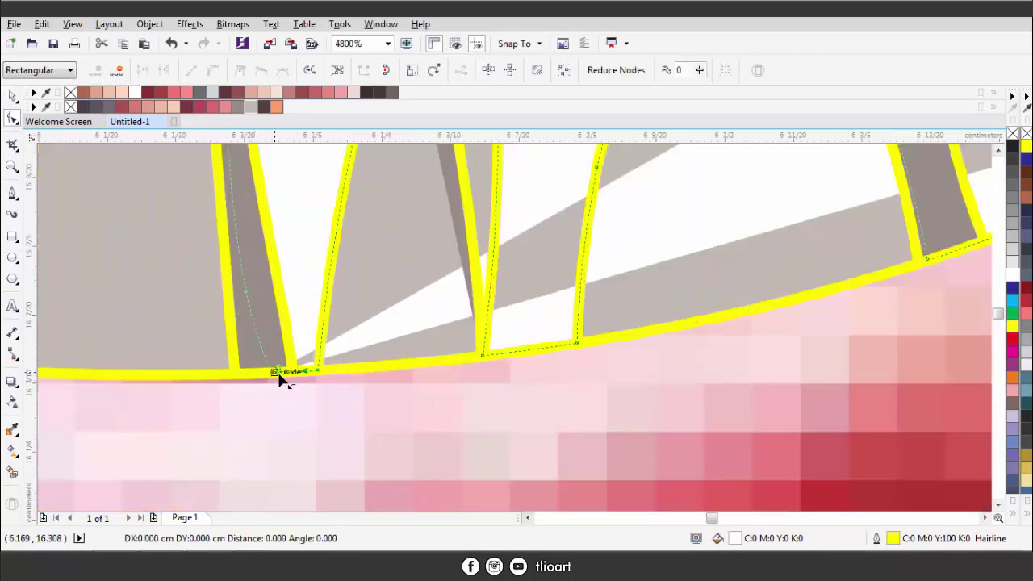
{"action": "scroll", "coordinate": [280, 376], "scroll_direction": "down", "scroll_amount": 2}
{"action": "scroll", "coordinate": [323, 343], "scroll_direction": "down", "scroll_amount": 2}
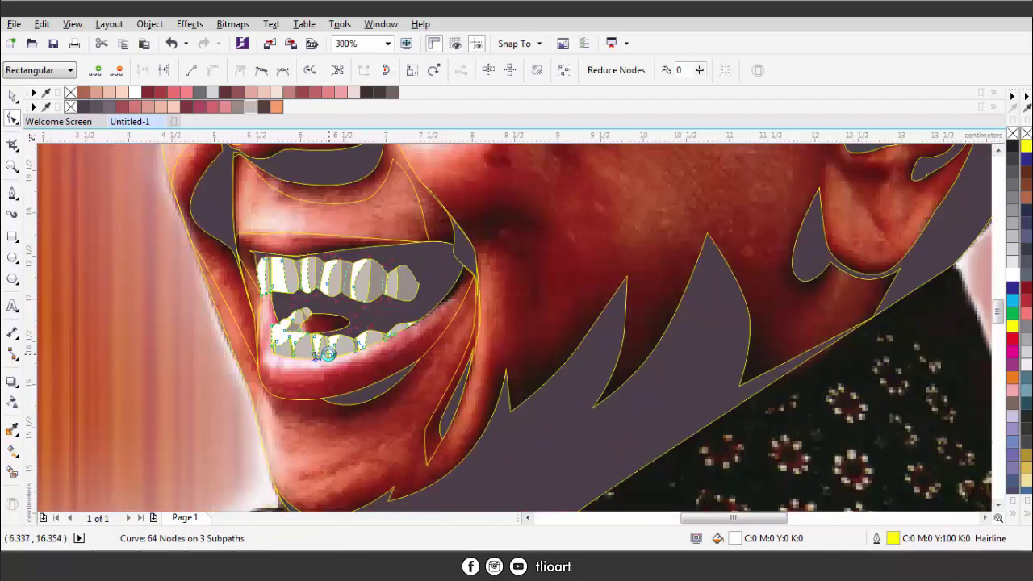
- Start a lip shadow contour at the far mouth corner and trace it along the upper lip to the near side
{"action": "key", "text": "F5"}
{"action": "scroll", "coordinate": [341, 345], "scroll_direction": "up", "scroll_amount": 1}
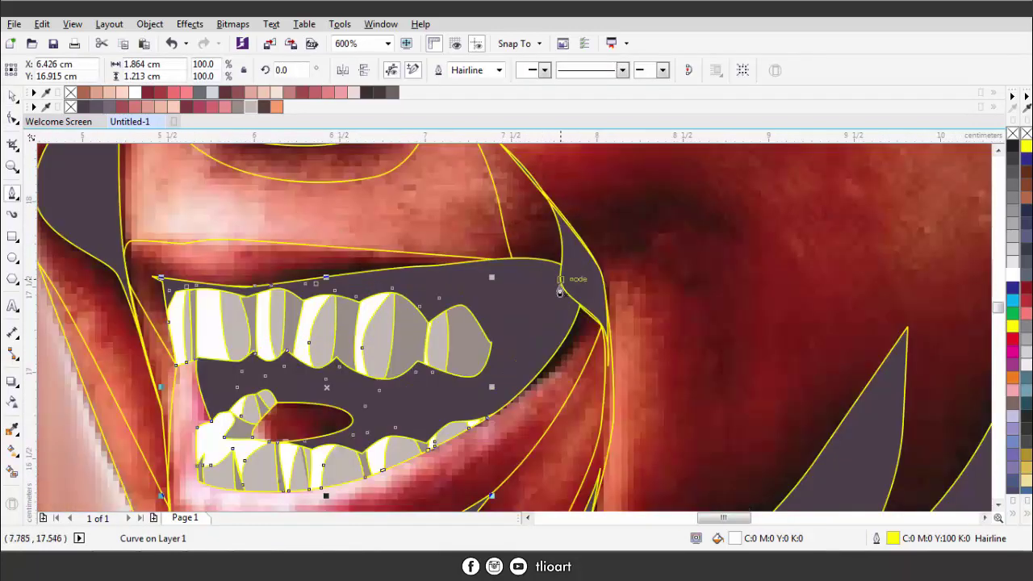
{"action": "left_click", "coordinate": [586, 285]}
{"action": "left_click_drag", "start_coordinate": [129, 240], "coordinate": [108, 244]}
{"action": "left_click", "coordinate": [191, 343]}
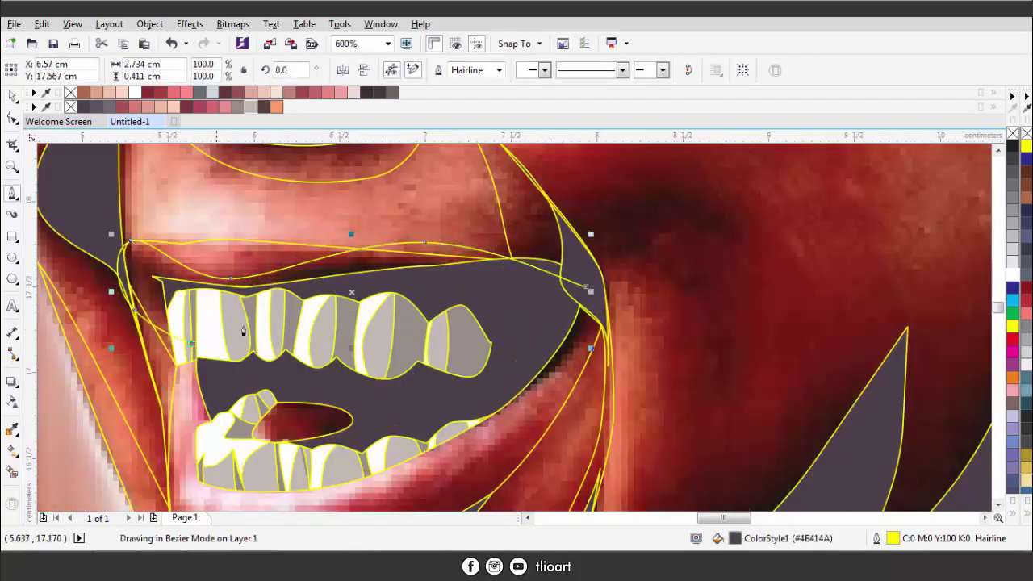
- Carry the lip shadow contour through the mouth and along the lower lip, then close it around the chin and cheek
{"action": "scroll", "coordinate": [243, 331], "scroll_direction": "down", "scroll_amount": 1}
{"action": "scroll", "coordinate": [563, 339], "scroll_direction": "down", "scroll_amount": 2}
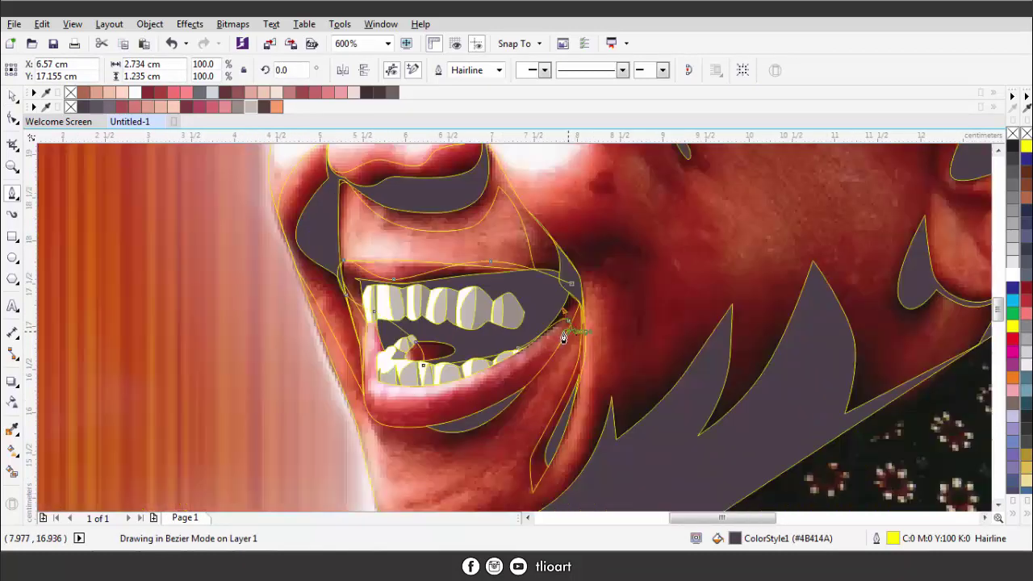
{"action": "scroll", "coordinate": [563, 339], "scroll_direction": "up", "scroll_amount": 1}
{"action": "scroll", "coordinate": [282, 363], "scroll_direction": "down", "scroll_amount": 1}
{"action": "left_click_drag", "start_coordinate": [504, 331], "coordinate": [471, 279]}
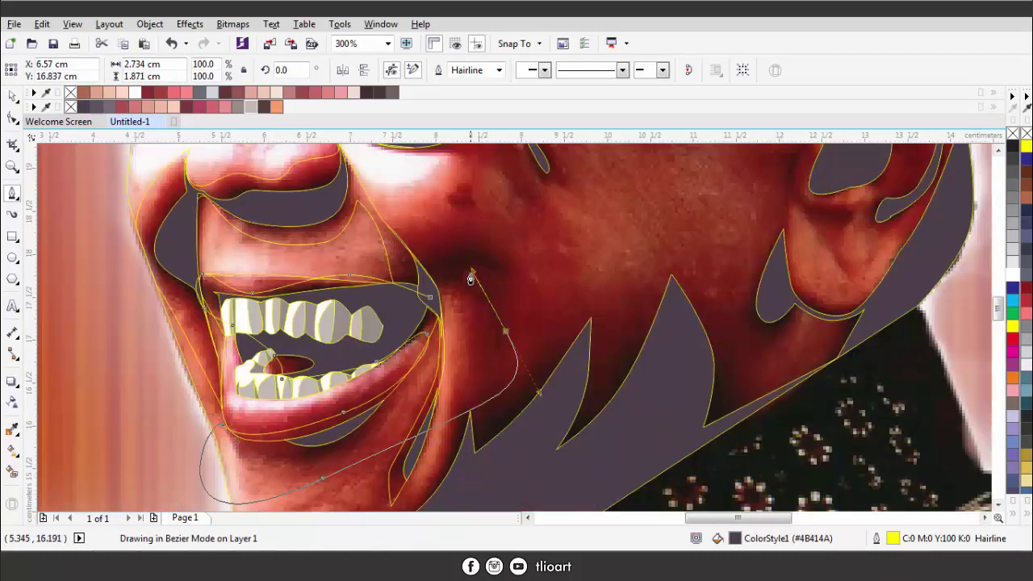
{"action": "left_click", "coordinate": [470, 279]}
- Fill the lip shadow piece cut from the contour with dark maroon, send it to the back, and remove the leftover contour
{"action": "key", "text": "space"}
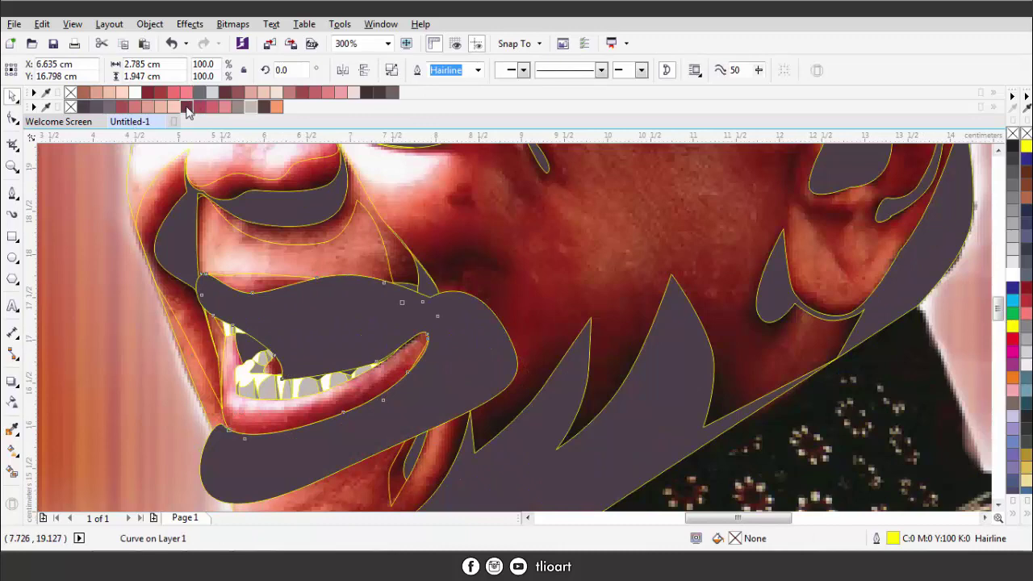
{"action": "left_click", "coordinate": [187, 112]}
{"action": "key", "text": "shift+Page_Down"}
{"action": "left_click", "coordinate": [470, 268]}
{"action": "key", "text": "space"}
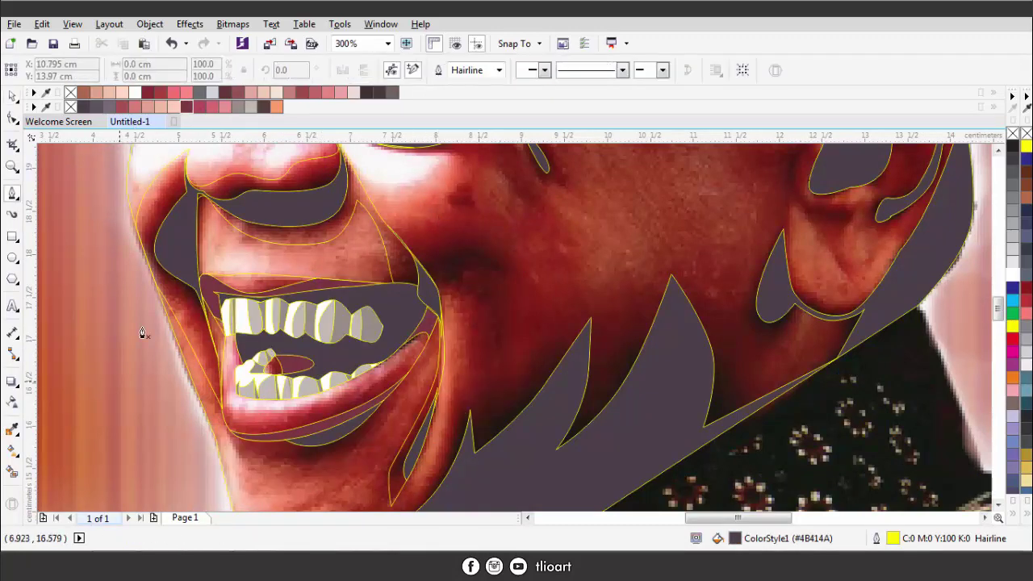
- Start a lip midtone contour left of the upper lip, curve it past the near mouth corner and around below the lower lip
{"action": "scroll", "coordinate": [202, 281], "scroll_direction": "up", "scroll_amount": 2}
{"action": "left_click", "coordinate": [166, 253]}
{"action": "left_click_drag", "start_coordinate": [427, 250], "coordinate": [488, 259]}
{"action": "left_click", "coordinate": [623, 292]}
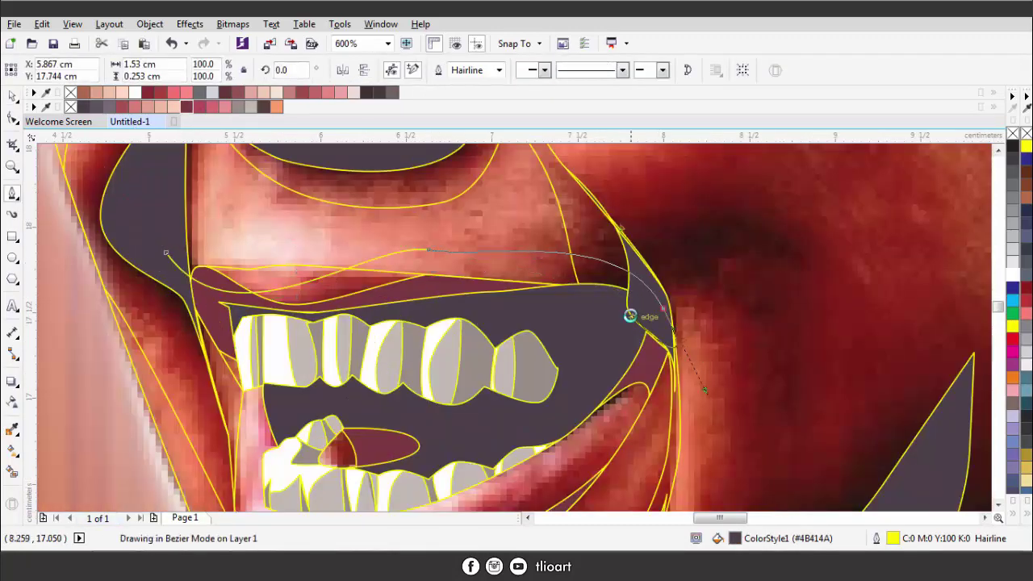
{"action": "scroll", "coordinate": [623, 298], "scroll_direction": "down", "scroll_amount": 2}
{"action": "left_click_drag", "start_coordinate": [432, 396], "coordinate": [454, 438]}
- Carry the midtone contour along the lower lip and up the far mouth side, then close it over the mouth
{"action": "scroll", "coordinate": [454, 438], "scroll_direction": "up", "scroll_amount": 2}
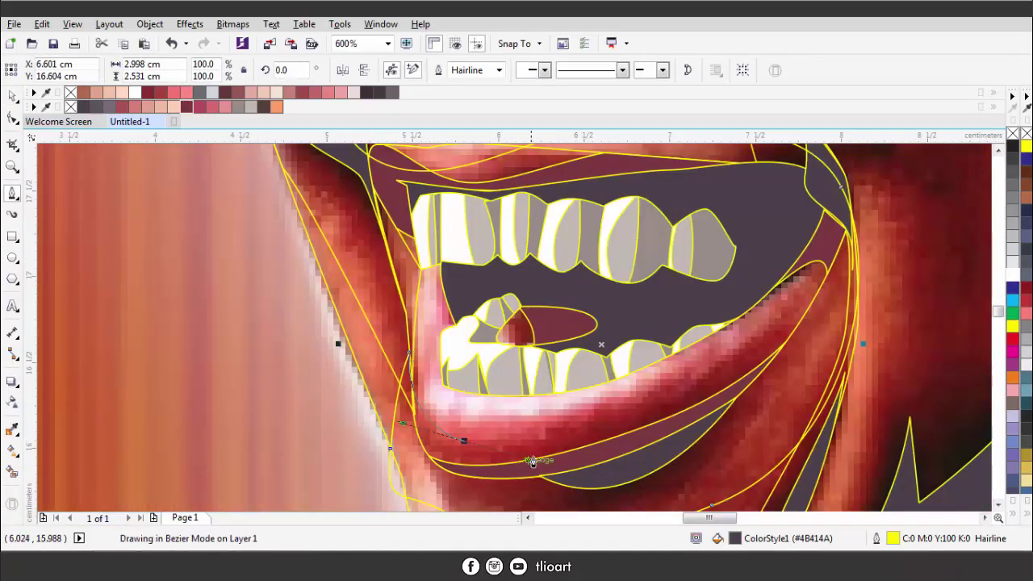
{"action": "left_click", "coordinate": [443, 365]}
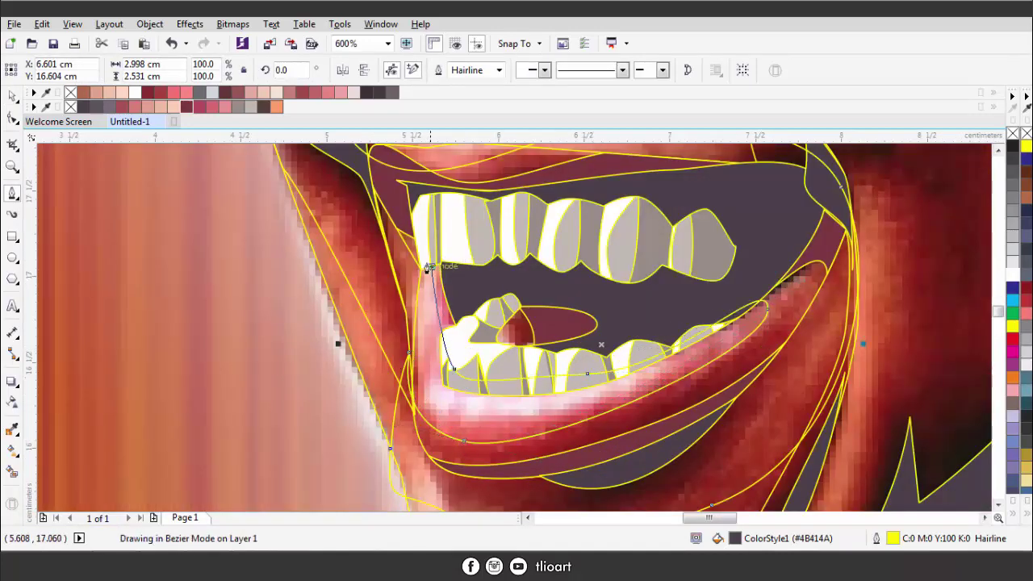
{"action": "scroll", "coordinate": [383, 304], "scroll_direction": "down", "scroll_amount": 2}
{"action": "left_click", "coordinate": [492, 204]}
{"action": "scroll", "coordinate": [492, 205], "scroll_direction": "up", "scroll_amount": 2}
- Intersect the midtone contour with the lip outline, fill the resulting lip piece crimson pink, and place it behind the teeth
{"action": "key", "text": "space"}
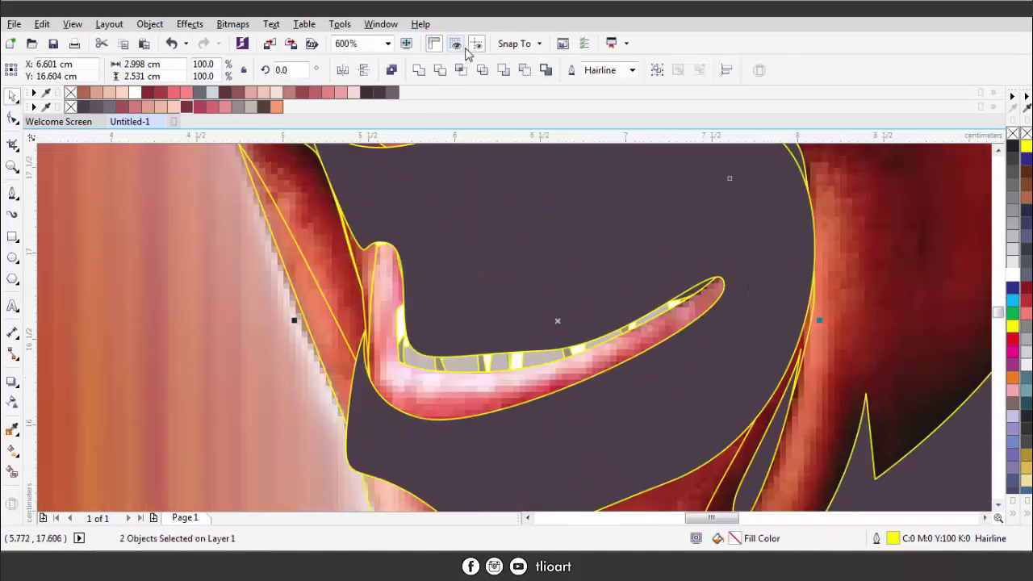
{"action": "left_click", "coordinate": [496, 435]}
{"action": "key", "text": "ctrl+Page_Down"}
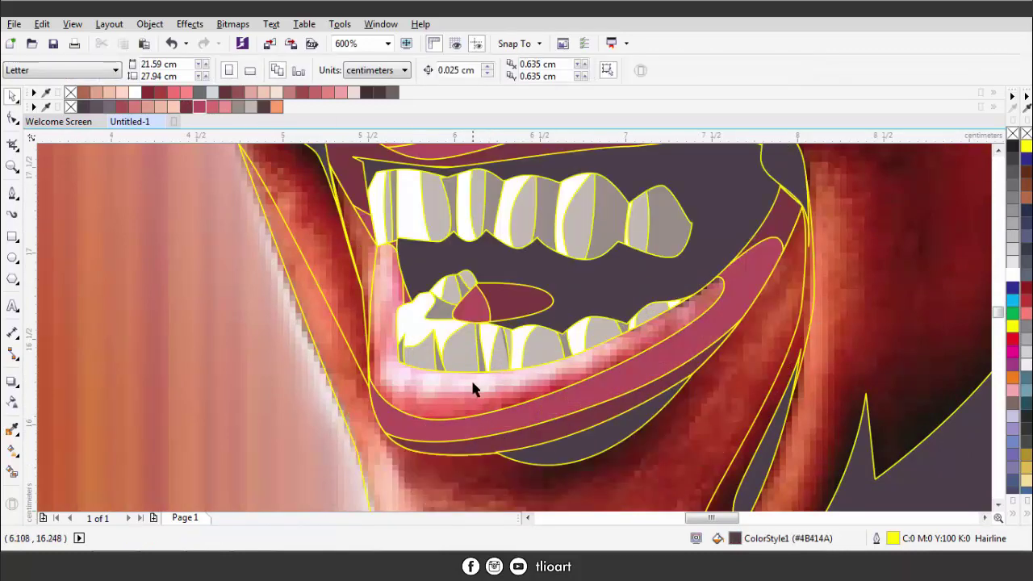
- Trace a closed lip highlight contour just below the lower teeth, up the far mouth corner, and back over the mouth interior
{"action": "key", "text": "space"}
{"action": "scroll", "coordinate": [670, 347], "scroll_direction": "up", "scroll_amount": 2}
{"action": "left_click", "coordinate": [108, 399]}
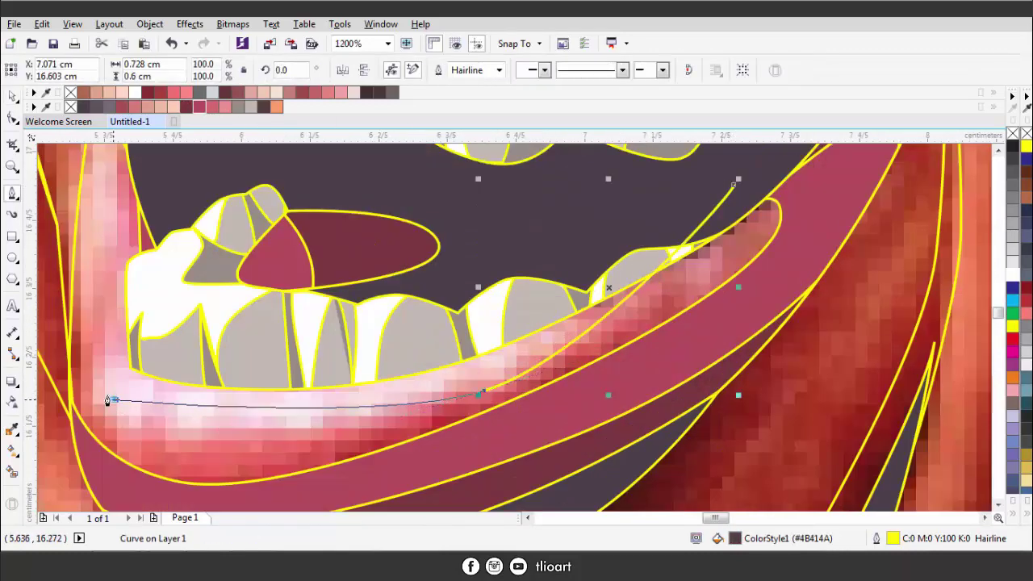
{"action": "scroll", "coordinate": [185, 395], "scroll_direction": "down", "scroll_amount": 2}
{"action": "left_click", "coordinate": [127, 391]}
{"action": "left_click", "coordinate": [189, 266]}
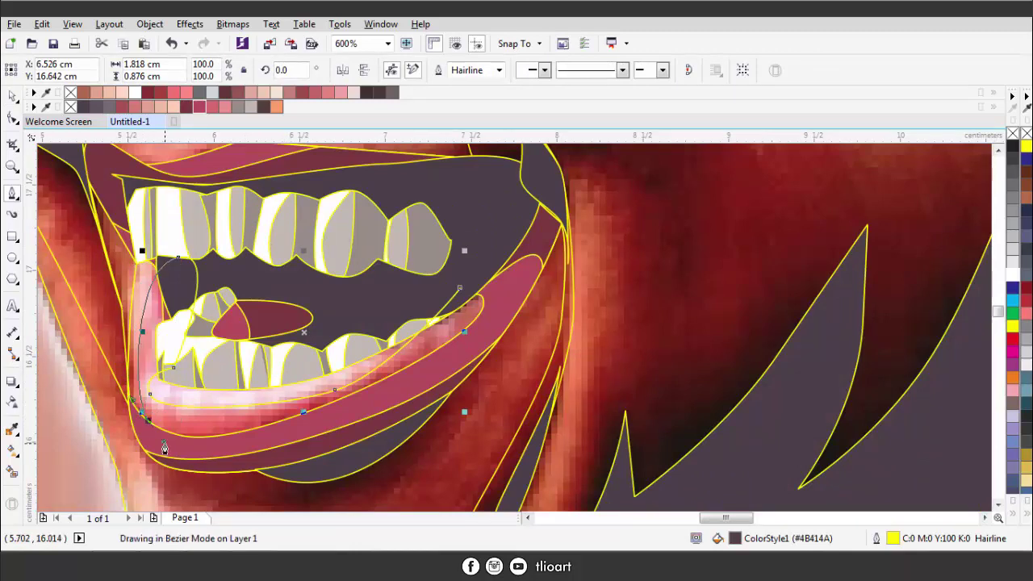
{"action": "left_click", "coordinate": [121, 436]}
{"action": "left_click", "coordinate": [129, 214]}
{"action": "left_click", "coordinate": [459, 287]}
- Cut the lower lip highlight piece from the contour, filling it light pink and the underlying lip area rose
{"action": "key", "text": "space"}
{"action": "left_click", "coordinate": [468, 311], "text": "shift"}
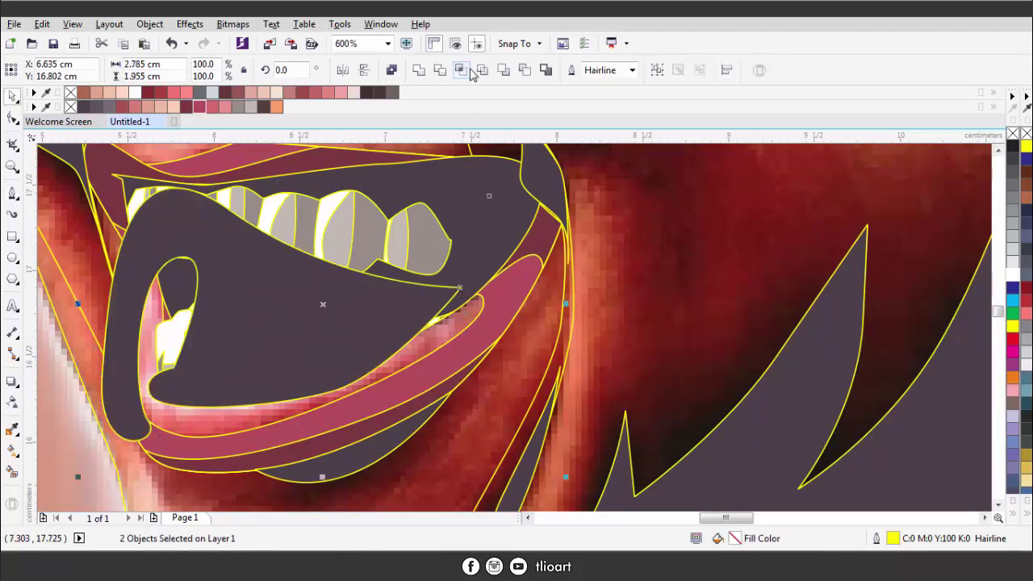
{"action": "left_click", "coordinate": [468, 311]}
{"action": "left_click", "coordinate": [238, 420]}
{"action": "left_click", "coordinate": [250, 261]}
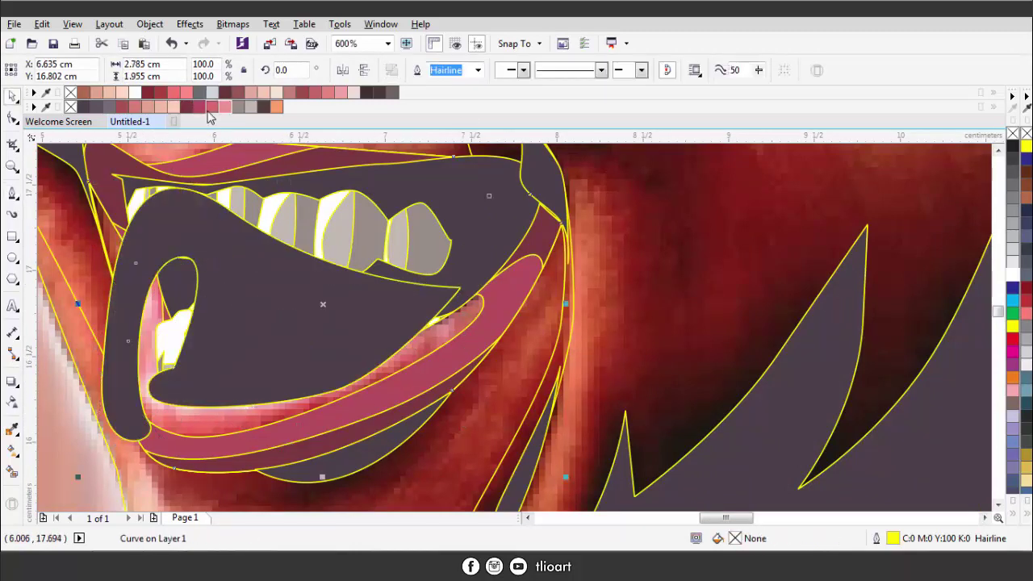
{"action": "key", "text": "ctrl+Page_Down"}
{"action": "scroll", "coordinate": [259, 307], "scroll_direction": "down", "scroll_amount": 4}
{"action": "scroll", "coordinate": [260, 314], "scroll_direction": "up", "scroll_amount": 2}
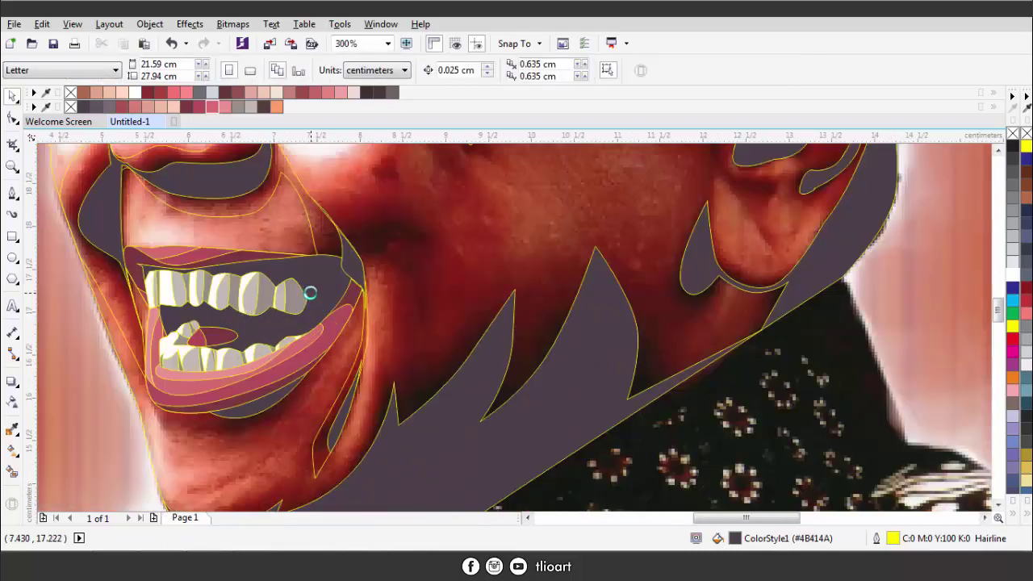
- Draw a closed rounded shape about 2.4 by 2.2 cm over the near half of the mouth
{"action": "left_click", "coordinate": [12, 192]}
{"action": "left_click", "coordinate": [186, 381]}
{"action": "left_click_drag", "start_coordinate": [392, 339], "coordinate": [408, 277]}
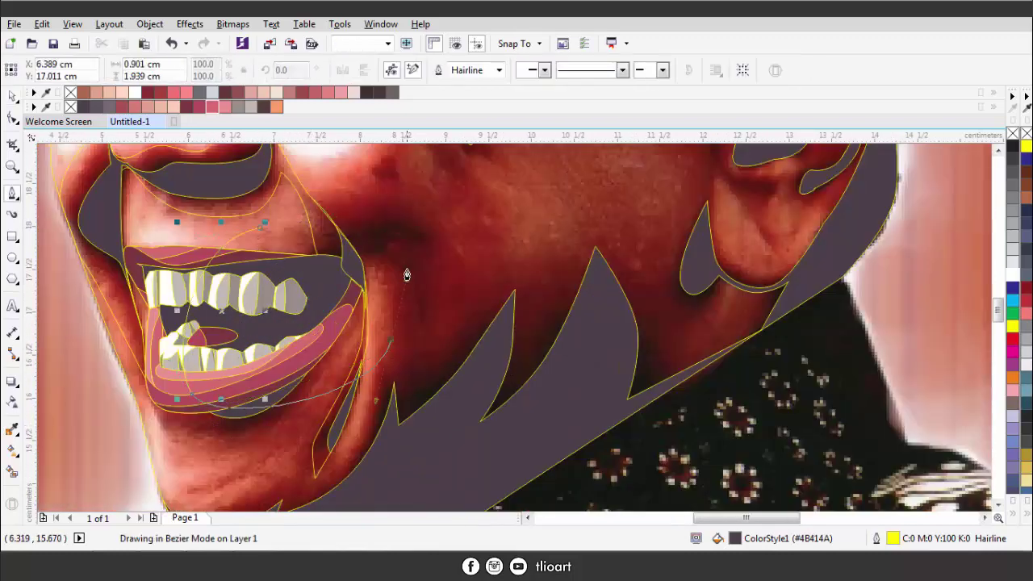
{"action": "left_click", "coordinate": [259, 229]}
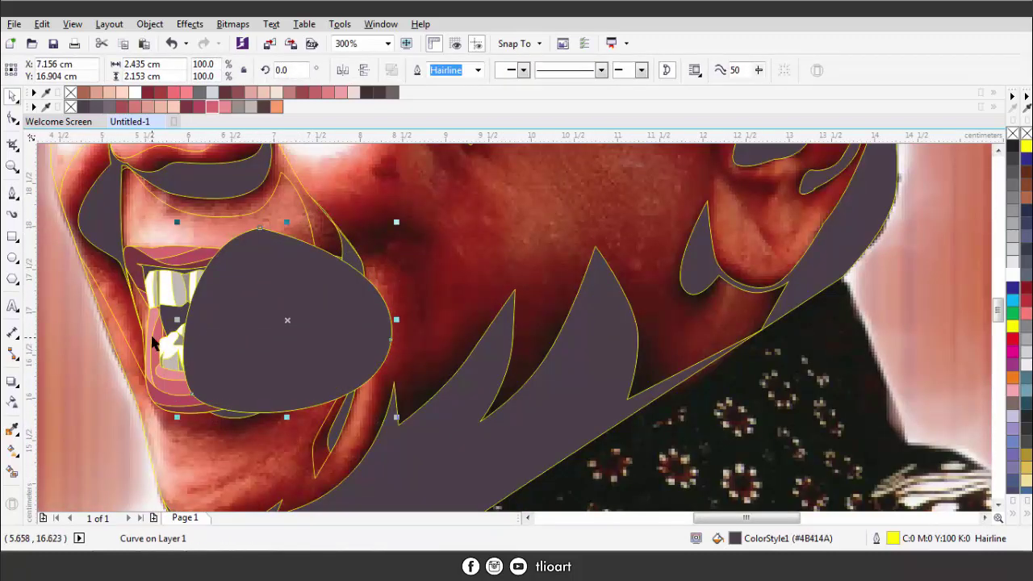
- Intersect the rounded shape with the mouth outline, fill the piece with ColorStyle1, and give it a gradient transparency fading across the mouth
{"action": "left_click", "coordinate": [153, 343], "text": "shift"}
{"action": "key", "text": "ctrl+l"}
{"action": "left_click", "coordinate": [83, 109]}
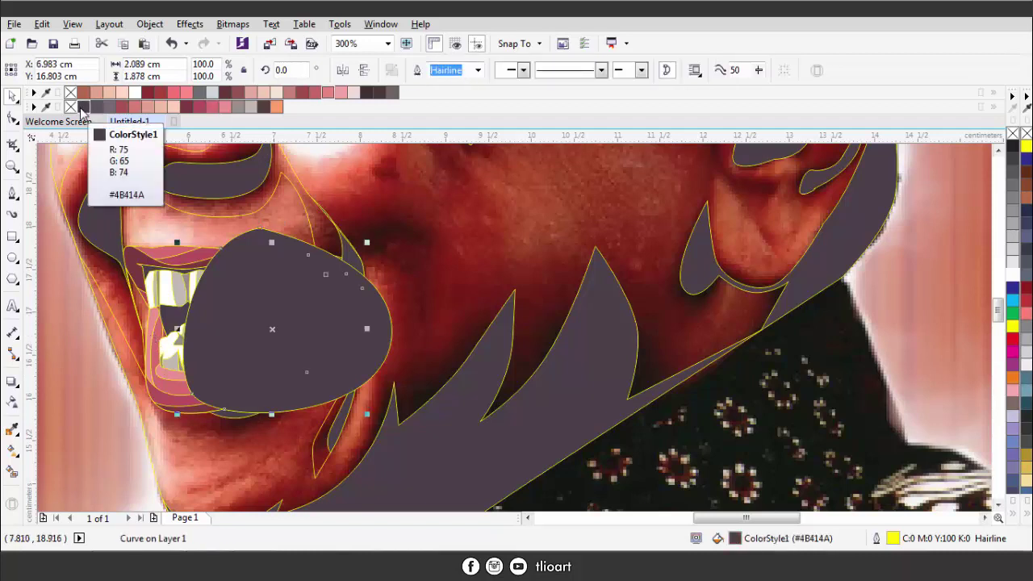
{"action": "left_click", "coordinate": [12, 401]}
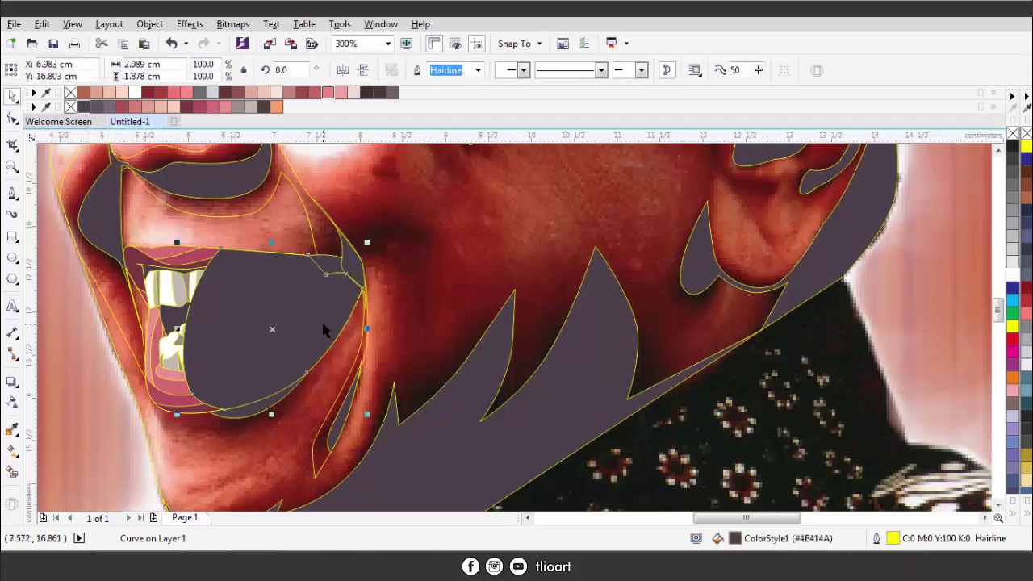
{"action": "left_click_drag", "start_coordinate": [399, 265], "coordinate": [303, 284]}
- Trace a closed shadow contour under the lower lip from the far lip edge to the near mouth corner, and intersect it with the face outline
{"action": "key", "text": "F5"}
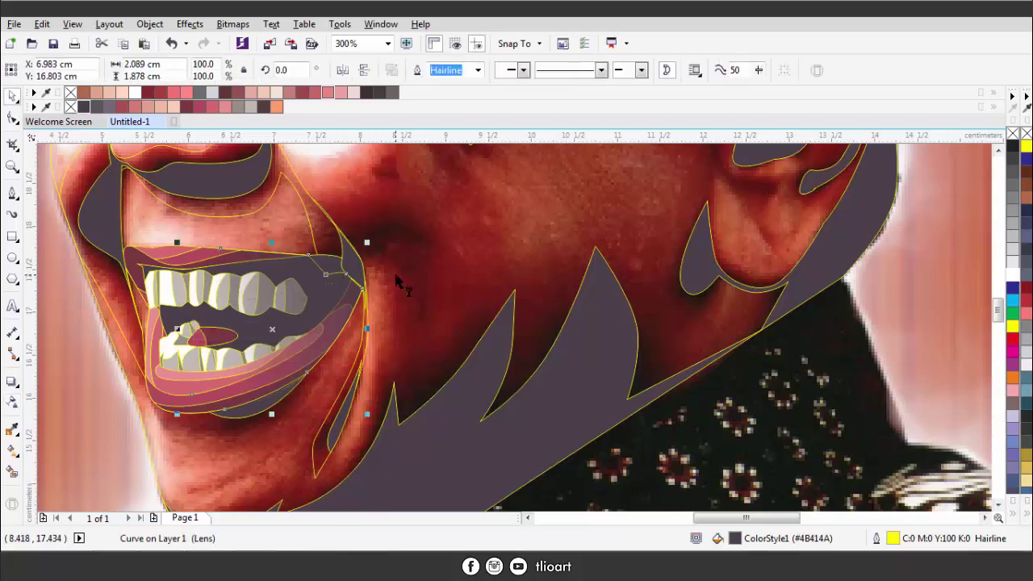
{"action": "scroll", "coordinate": [321, 348], "scroll_direction": "down", "scroll_amount": 3}
{"action": "scroll", "coordinate": [292, 383], "scroll_direction": "up", "scroll_amount": 3}
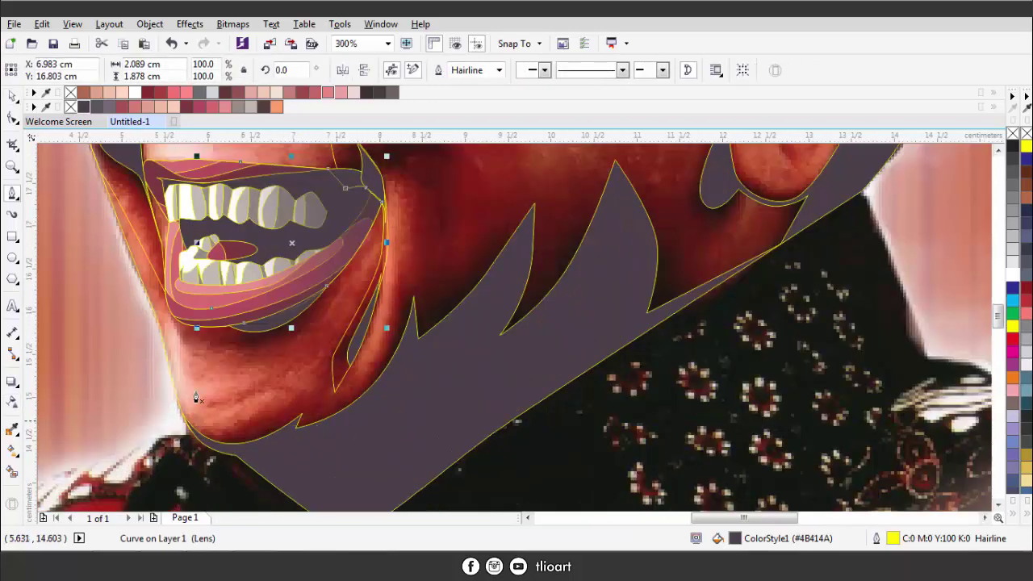
{"action": "scroll", "coordinate": [169, 301], "scroll_direction": "up", "scroll_amount": 2}
{"action": "left_click", "coordinate": [185, 225]}
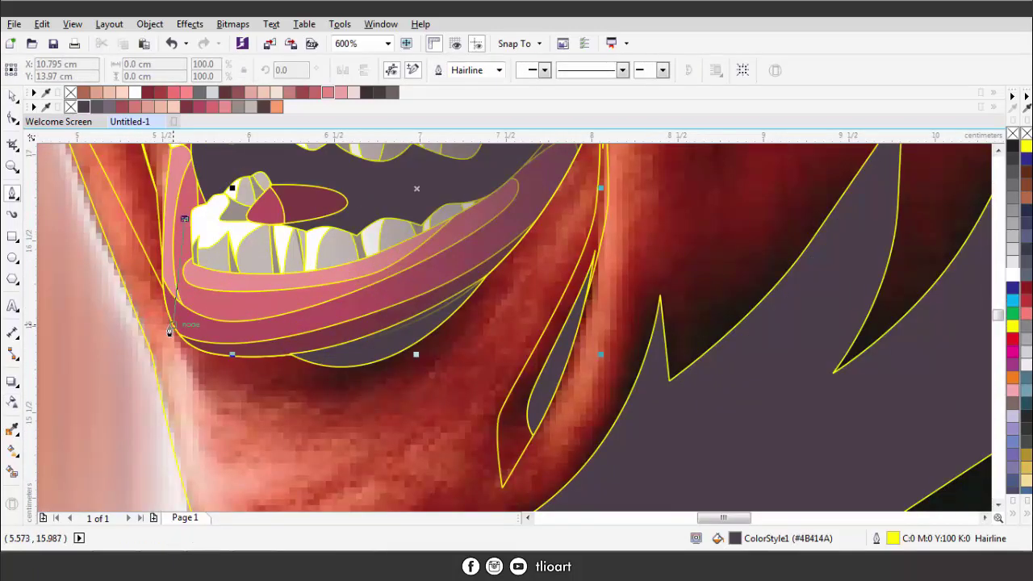
{"action": "left_click", "coordinate": [369, 439]}
{"action": "scroll", "coordinate": [387, 435], "scroll_direction": "down", "scroll_amount": 2}
{"action": "scroll", "coordinate": [497, 293], "scroll_direction": "up", "scroll_amount": 2}
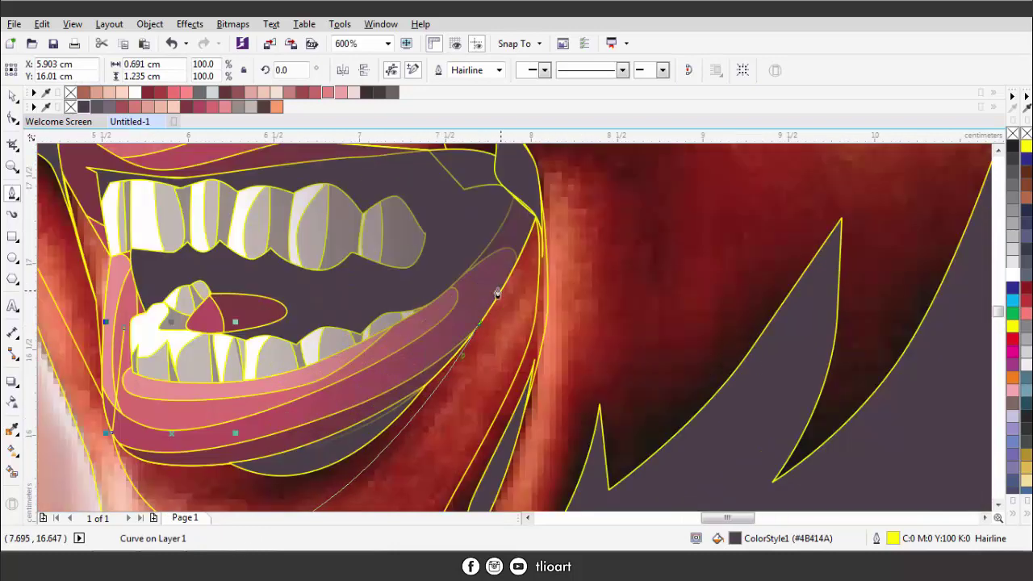
{"action": "left_click", "coordinate": [537, 217]}
{"action": "left_click", "coordinate": [124, 327]}
{"action": "key", "text": "space"}
{"action": "scroll", "coordinate": [323, 323], "scroll_direction": "down", "scroll_amount": 2}
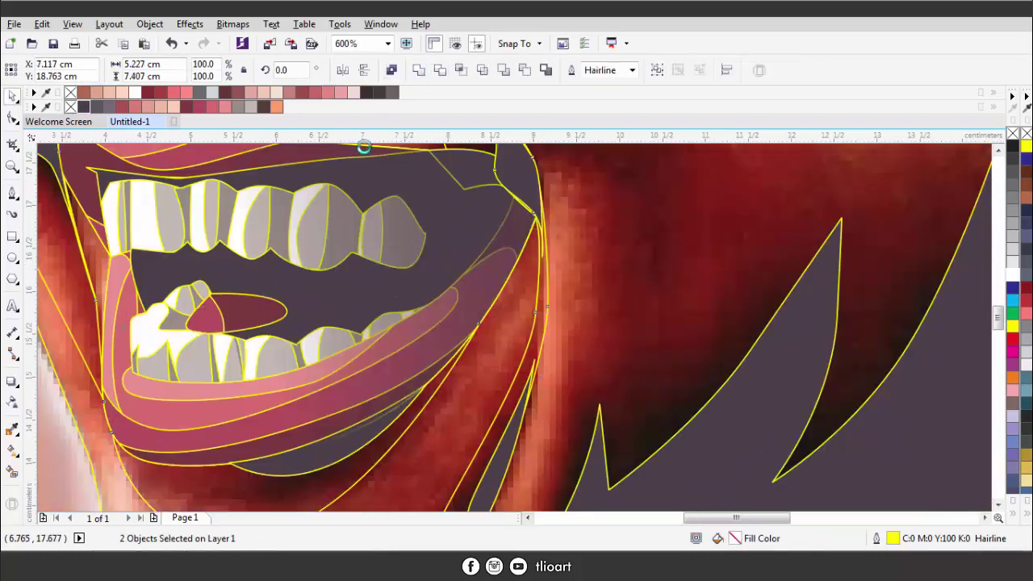
- Start a face shadow contour outside the chin, run it across the chin, up the smile line, and over the cheek fold
{"action": "key", "text": "space"}
{"action": "scroll", "coordinate": [129, 323], "scroll_direction": "up", "scroll_amount": 2}
{"action": "left_click", "coordinate": [123, 320]}
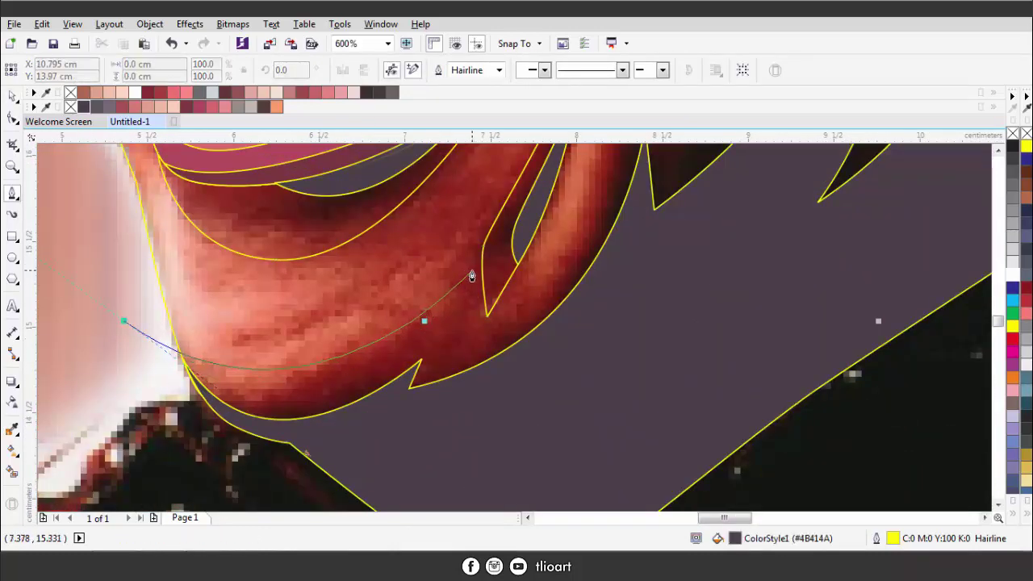
{"action": "left_click", "coordinate": [472, 276]}
{"action": "scroll", "coordinate": [474, 334], "scroll_direction": "down", "scroll_amount": 1}
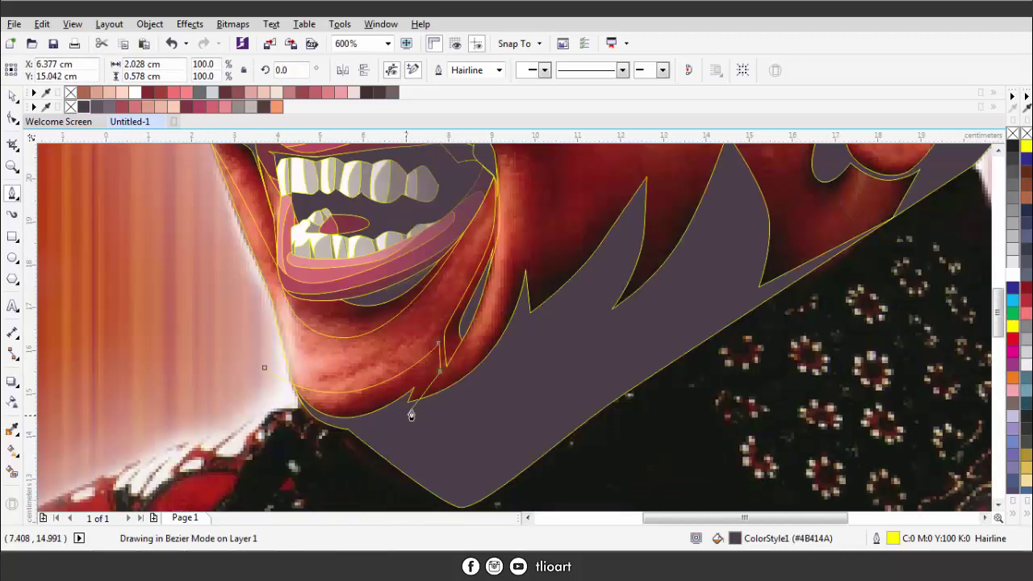
{"action": "scroll", "coordinate": [376, 269], "scroll_direction": "up", "scroll_amount": 1}
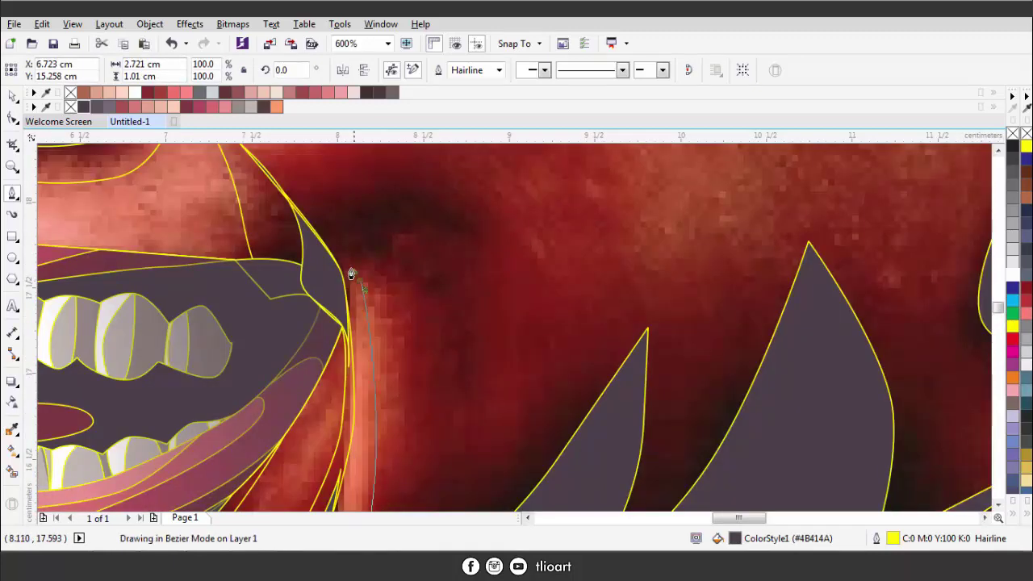
{"action": "scroll", "coordinate": [353, 270], "scroll_direction": "down", "scroll_amount": 1}
{"action": "scroll", "coordinate": [334, 224], "scroll_direction": "up", "scroll_amount": 1}
{"action": "left_click_drag", "start_coordinate": [285, 197], "coordinate": [414, 191]}
{"action": "left_click", "coordinate": [512, 185]}
- Carry the face shadow contour down the cheek to the jaw and up to a peak above the jaw shadow spikes
{"action": "scroll", "coordinate": [540, 279], "scroll_direction": "down", "scroll_amount": 2}
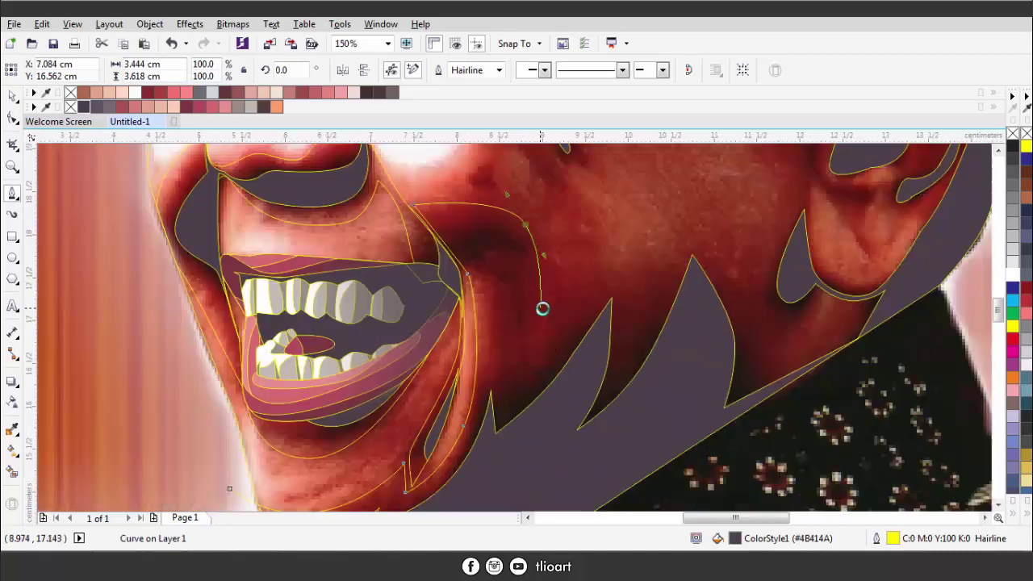
{"action": "left_click", "coordinate": [506, 373]}
{"action": "scroll", "coordinate": [507, 372], "scroll_direction": "down", "scroll_amount": 1}
{"action": "scroll", "coordinate": [549, 298], "scroll_direction": "up", "scroll_amount": 1}
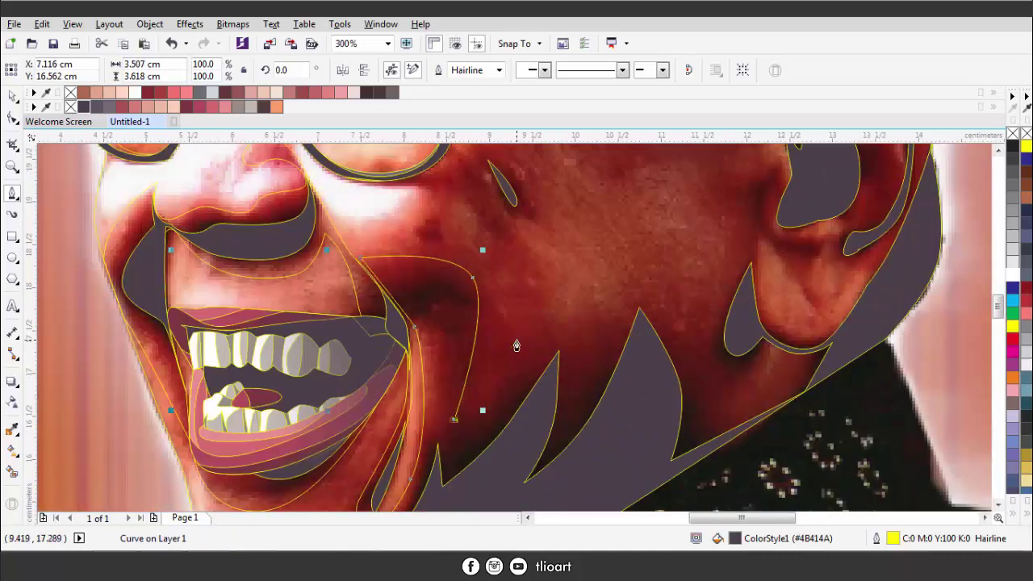
{"action": "scroll", "coordinate": [550, 322], "scroll_direction": "down", "scroll_amount": 1}
{"action": "scroll", "coordinate": [611, 246], "scroll_direction": "up", "scroll_amount": 1}
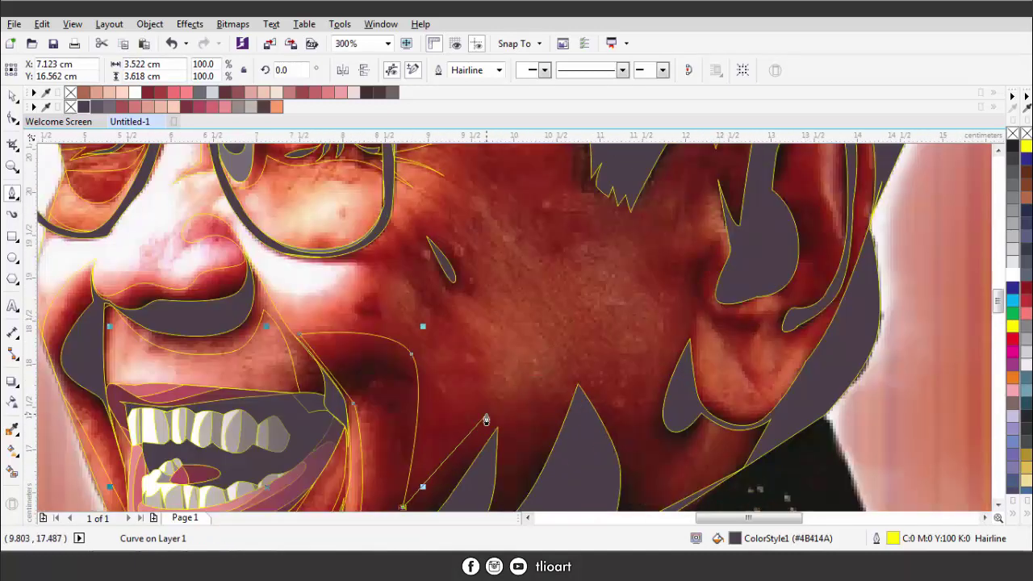
{"action": "scroll", "coordinate": [528, 363], "scroll_direction": "down", "scroll_amount": 1}
{"action": "scroll", "coordinate": [528, 363], "scroll_direction": "up", "scroll_amount": 1}
{"action": "left_click", "coordinate": [528, 363]}
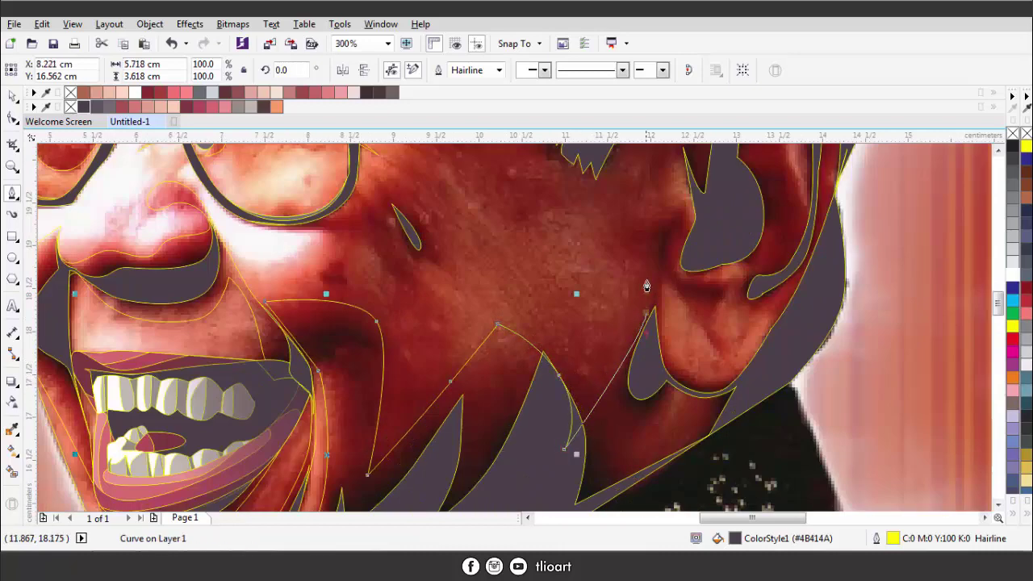
- Extend the face shadow contour up in front of the ear, around the earlobe, and down onto the neck
{"action": "scroll", "coordinate": [694, 322], "scroll_direction": "down", "scroll_amount": 1}
{"action": "scroll", "coordinate": [660, 244], "scroll_direction": "up", "scroll_amount": 1}
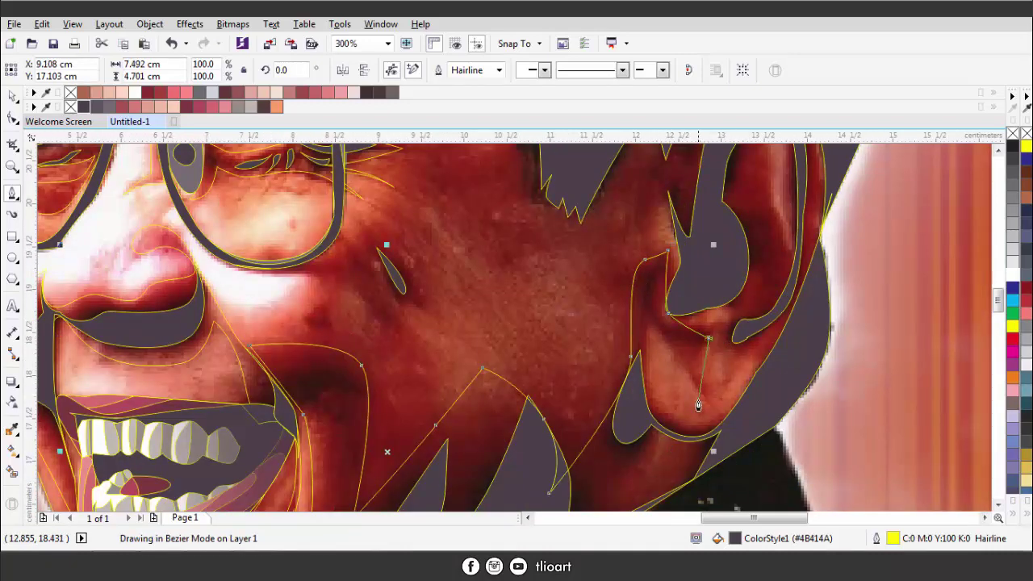
{"action": "left_click", "coordinate": [735, 420]}
{"action": "scroll", "coordinate": [729, 440], "scroll_direction": "down", "scroll_amount": 1}
{"action": "scroll", "coordinate": [722, 457], "scroll_direction": "up", "scroll_amount": 1}
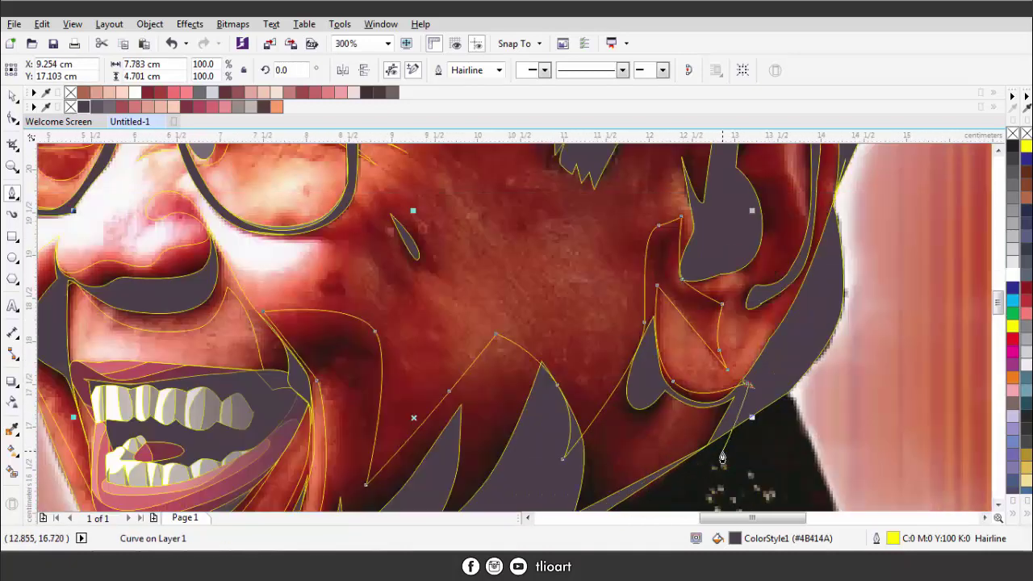
{"action": "left_click", "coordinate": [615, 484]}
- Route the face shadow contour behind the neck, over the top of the ear, and around the inner ear folds
{"action": "scroll", "coordinate": [615, 484], "scroll_direction": "down", "scroll_amount": 1}
{"action": "scroll", "coordinate": [750, 295], "scroll_direction": "up", "scroll_amount": 1}
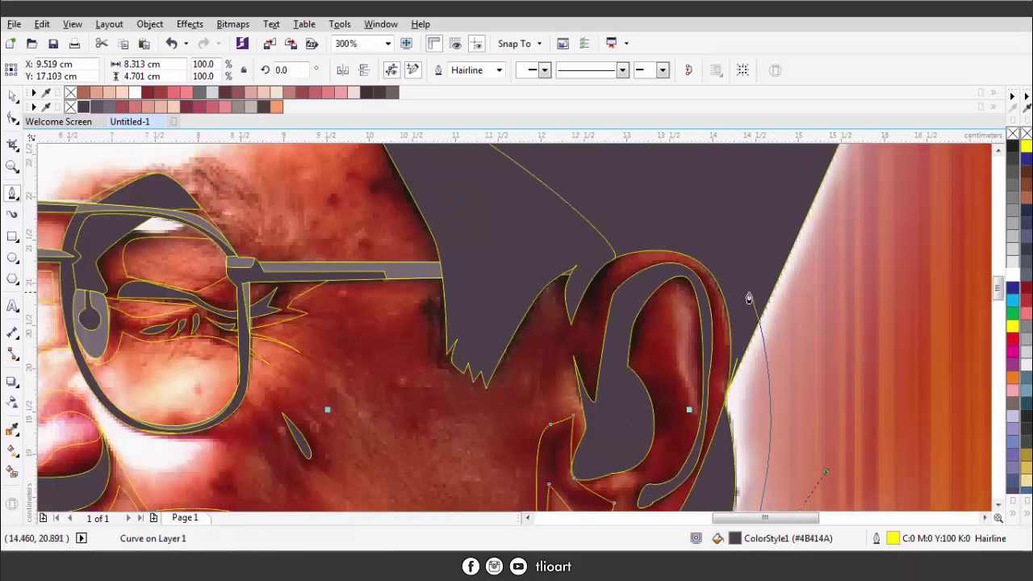
{"action": "left_click", "coordinate": [712, 453]}
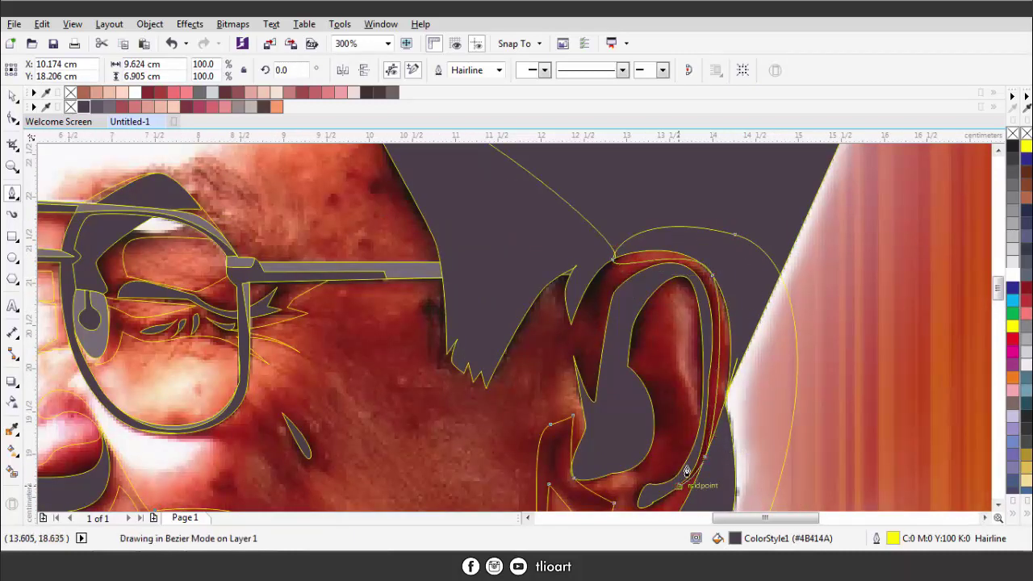
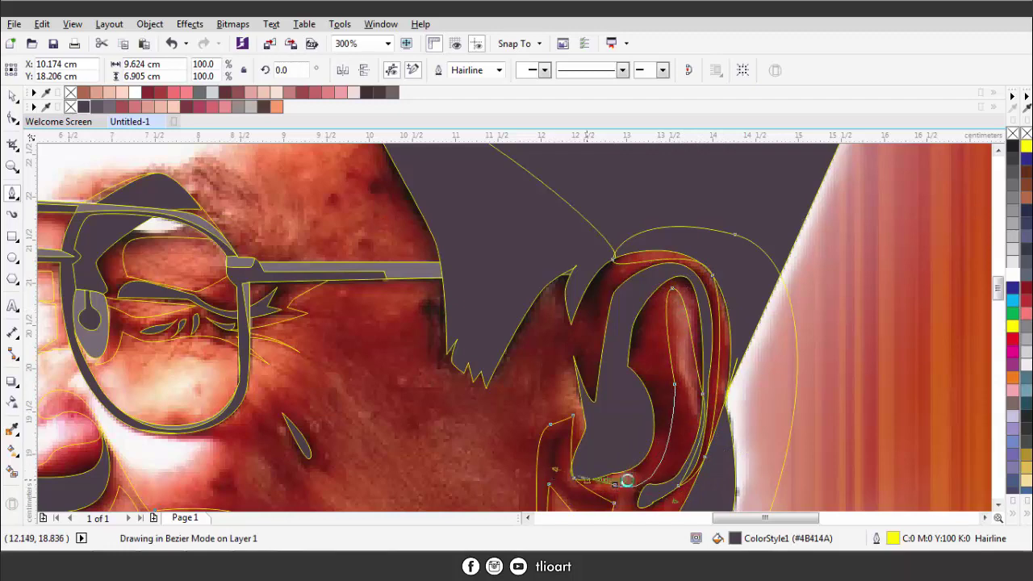
{"action": "scroll", "coordinate": [627, 481], "scroll_direction": "up", "scroll_amount": 1}
{"action": "scroll", "coordinate": [576, 454], "scroll_direction": "down", "scroll_amount": 1}
{"action": "scroll", "coordinate": [504, 230], "scroll_direction": "up", "scroll_amount": 1}
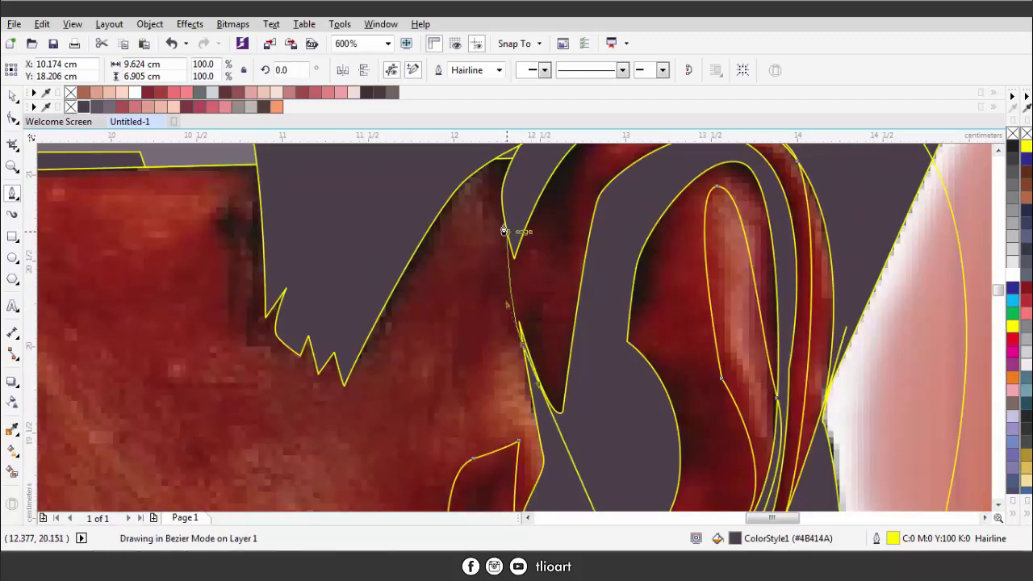
- Continue the face shadow contour from the front of the ear along the sideburn up to the glasses temple
{"action": "left_click", "coordinate": [503, 230]}
{"action": "scroll", "coordinate": [510, 218], "scroll_direction": "down", "scroll_amount": 1}
{"action": "left_click", "coordinate": [413, 359]}
{"action": "scroll", "coordinate": [413, 359], "scroll_direction": "down", "scroll_amount": 1}
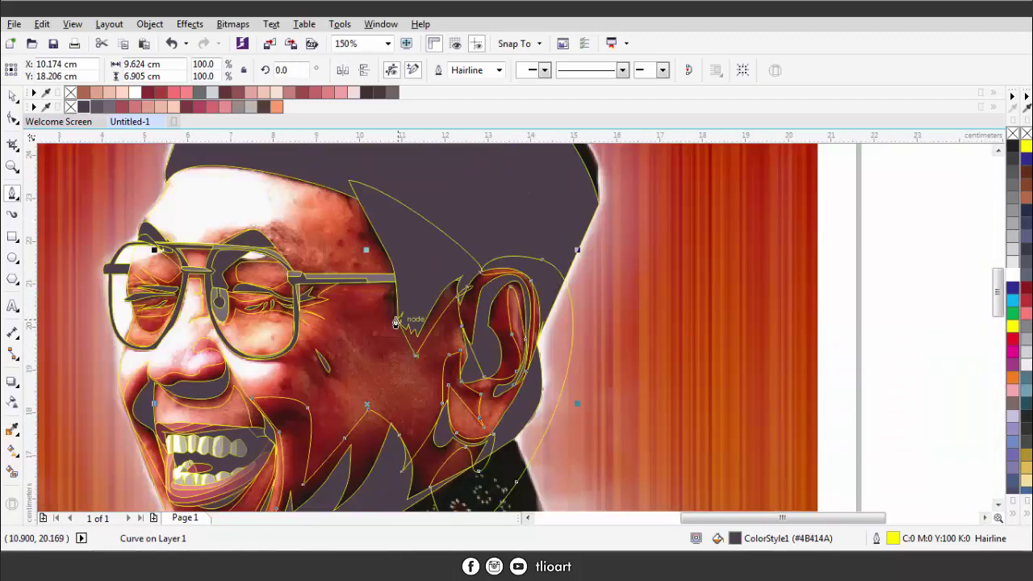
{"action": "scroll", "coordinate": [387, 286], "scroll_direction": "up", "scroll_amount": 1}
{"action": "left_click", "coordinate": [382, 271]}
- Take the face shadow contour up over the cap and around outside the neck, closing it at its start beside the chin
{"action": "scroll", "coordinate": [383, 275], "scroll_direction": "down", "scroll_amount": 1}
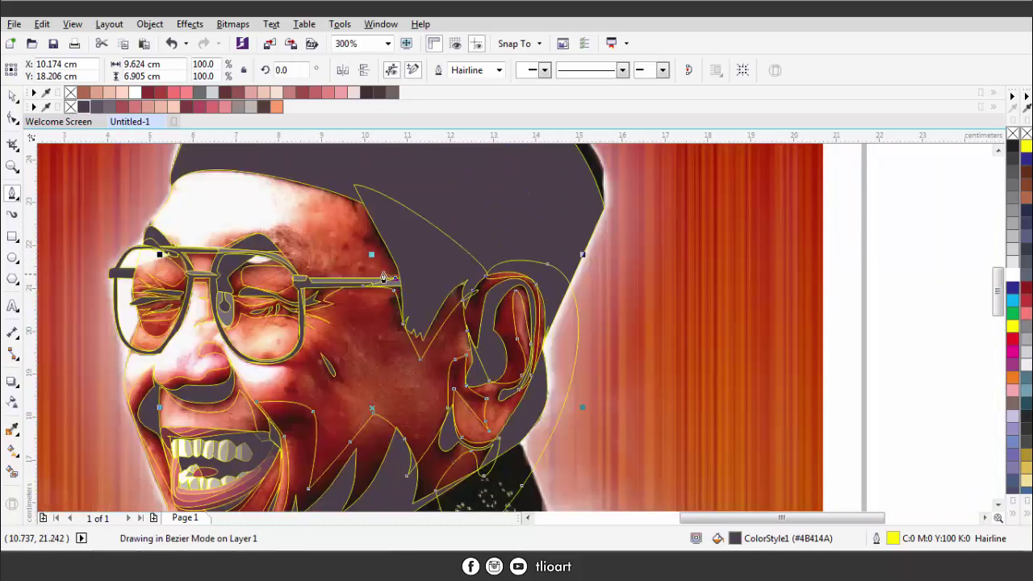
{"action": "scroll", "coordinate": [315, 180], "scroll_direction": "down", "scroll_amount": 1}
{"action": "left_click", "coordinate": [531, 291]}
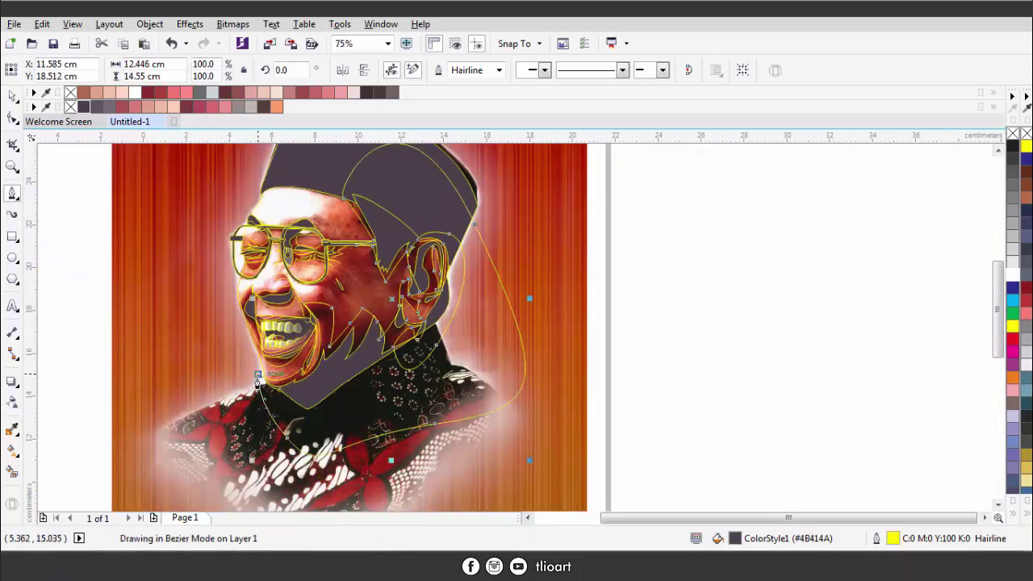
- Draw a closed shadow shape under the glasses lens, extending over the cheek and around the small dark crease
{"action": "scroll", "coordinate": [367, 260], "scroll_direction": "up", "scroll_amount": 1}
{"action": "scroll", "coordinate": [368, 259], "scroll_direction": "up", "scroll_amount": 1}
{"action": "scroll", "coordinate": [226, 299], "scroll_direction": "up", "scroll_amount": 1}
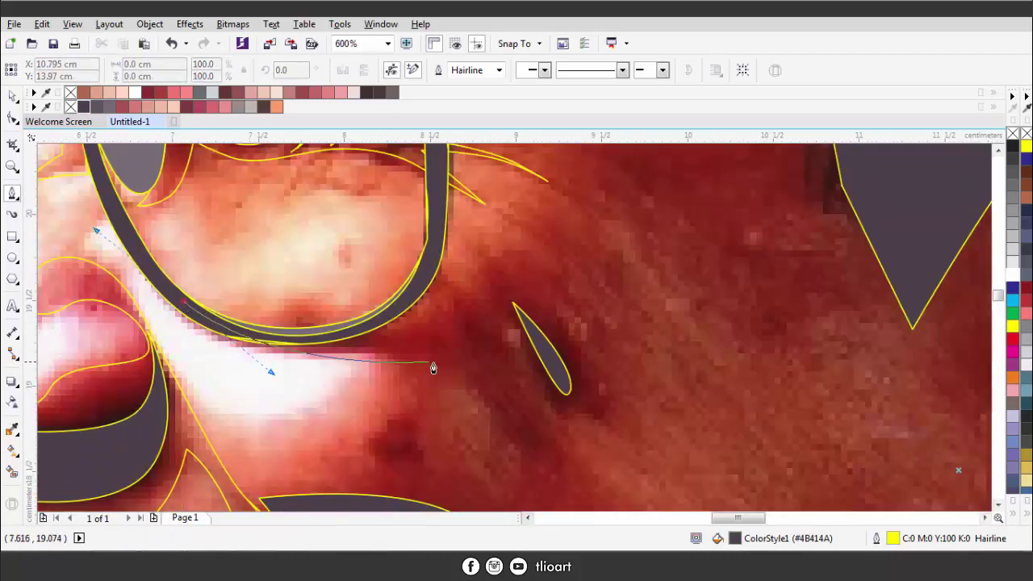
{"action": "left_click_drag", "start_coordinate": [531, 442], "coordinate": [556, 440]}
{"action": "left_click", "coordinate": [605, 397]}
{"action": "left_click", "coordinate": [500, 260]}
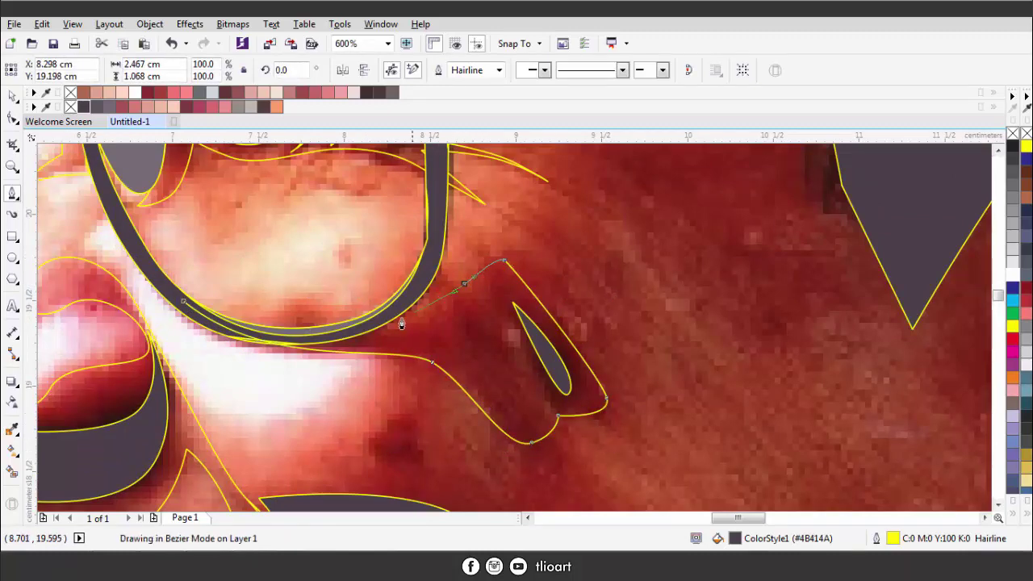
{"action": "left_click", "coordinate": [211, 325]}
- Draw a small shadow patch about 0.3 cm wide on the cheek and a leaf-shaped one about 2 × 1.1 cm below the glasses temple
{"action": "scroll", "coordinate": [346, 357], "scroll_direction": "down", "scroll_amount": 3}
{"action": "scroll", "coordinate": [336, 311], "scroll_direction": "up", "scroll_amount": 3}
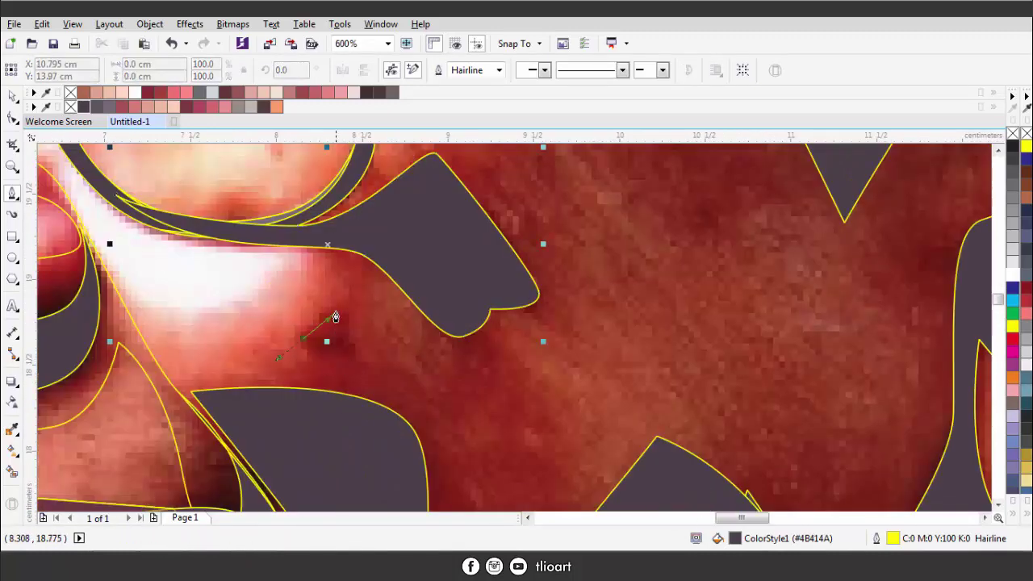
{"action": "left_click", "coordinate": [303, 337]}
{"action": "left_click_drag", "start_coordinate": [348, 309], "coordinate": [350, 363]}
{"action": "scroll", "coordinate": [380, 357], "scroll_direction": "down", "scroll_amount": 2}
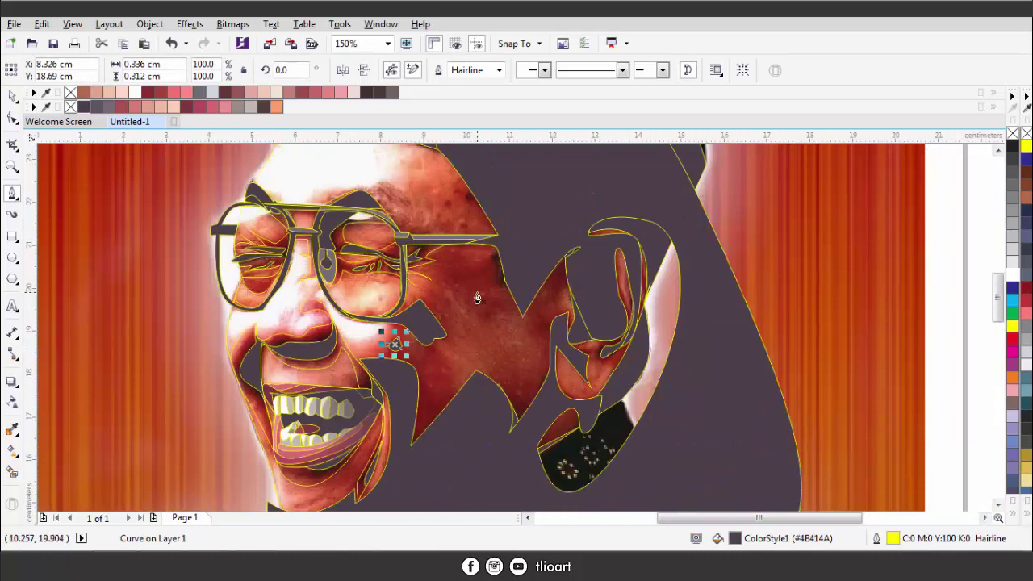
{"action": "scroll", "coordinate": [477, 299], "scroll_direction": "up", "scroll_amount": 1}
{"action": "left_click", "coordinate": [430, 263]}
{"action": "left_click", "coordinate": [523, 320]}
{"action": "left_click", "coordinate": [477, 297]}
{"action": "scroll", "coordinate": [465, 321], "scroll_direction": "down", "scroll_amount": 1}
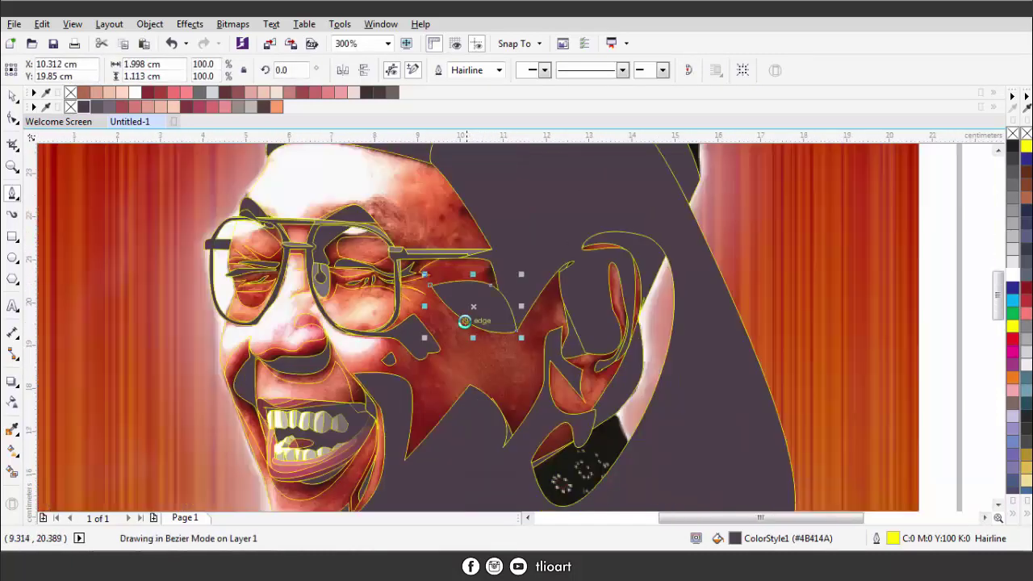
- Weld the cheek patches into one curve and remove the oversized part of the face shadow outside the head
{"action": "key", "text": "space"}
{"action": "left_click", "coordinate": [391, 363], "text": "shift"}
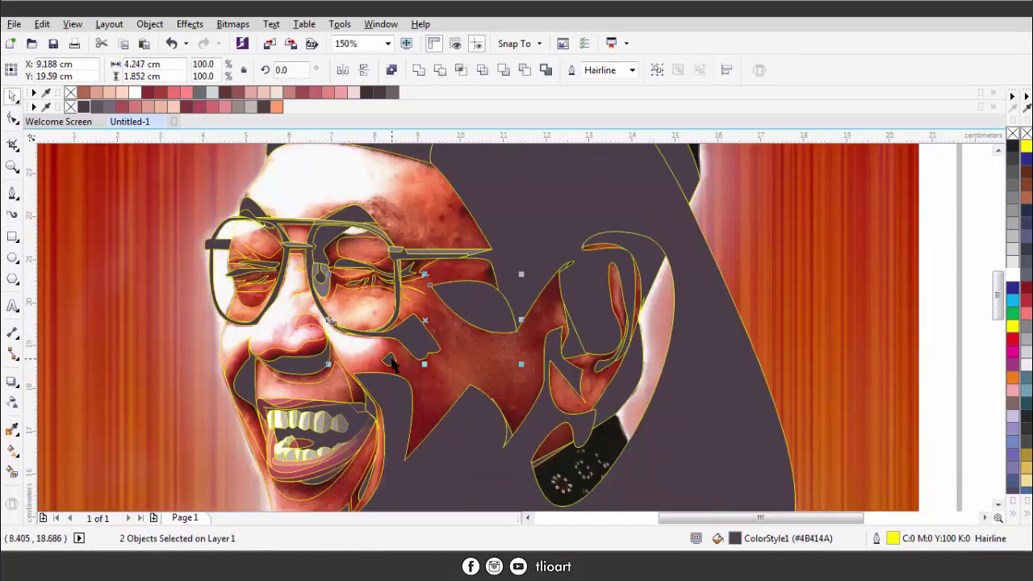
{"action": "left_click", "coordinate": [418, 71]}
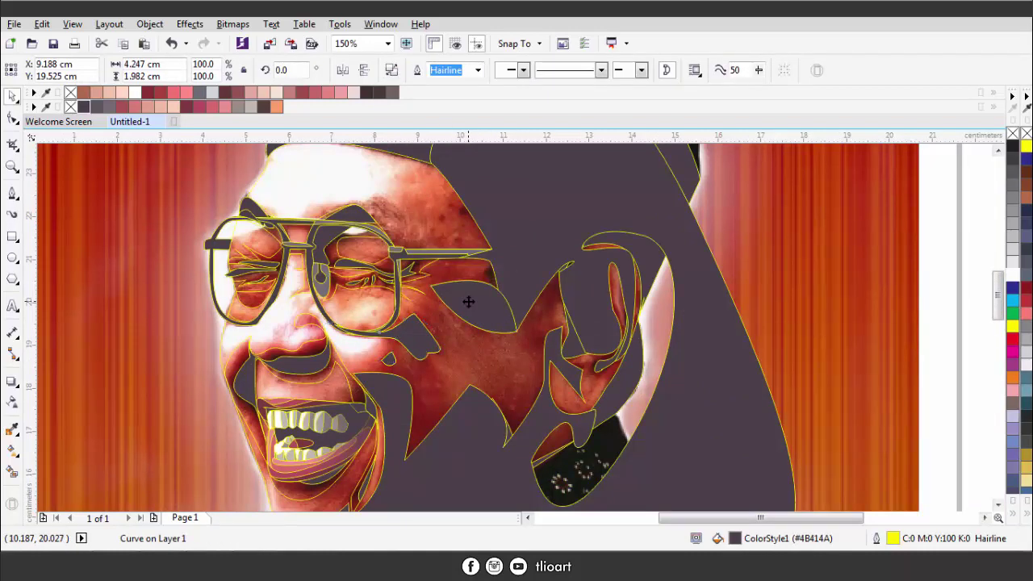
{"action": "left_click", "coordinate": [473, 260], "text": "shift"}
{"action": "left_click", "coordinate": [716, 360]}
{"action": "key", "text": "Delete"}
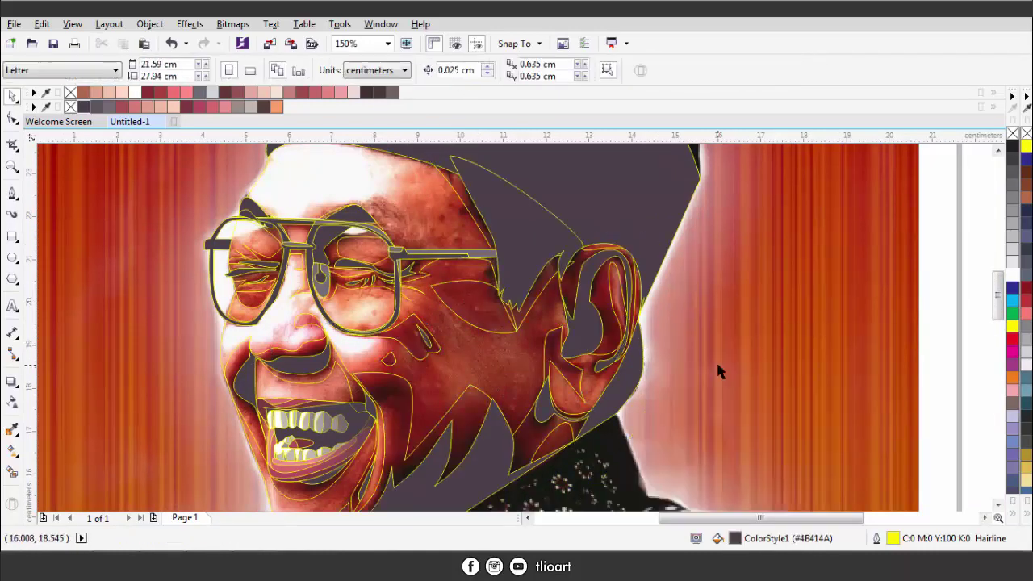
- Start a second face shadow contour at the chin edge and carry it along the jaw up beside the smile fold
{"action": "scroll", "coordinate": [674, 392], "scroll_direction": "down", "scroll_amount": 1}
{"action": "scroll", "coordinate": [511, 449], "scroll_direction": "up", "scroll_amount": 2}
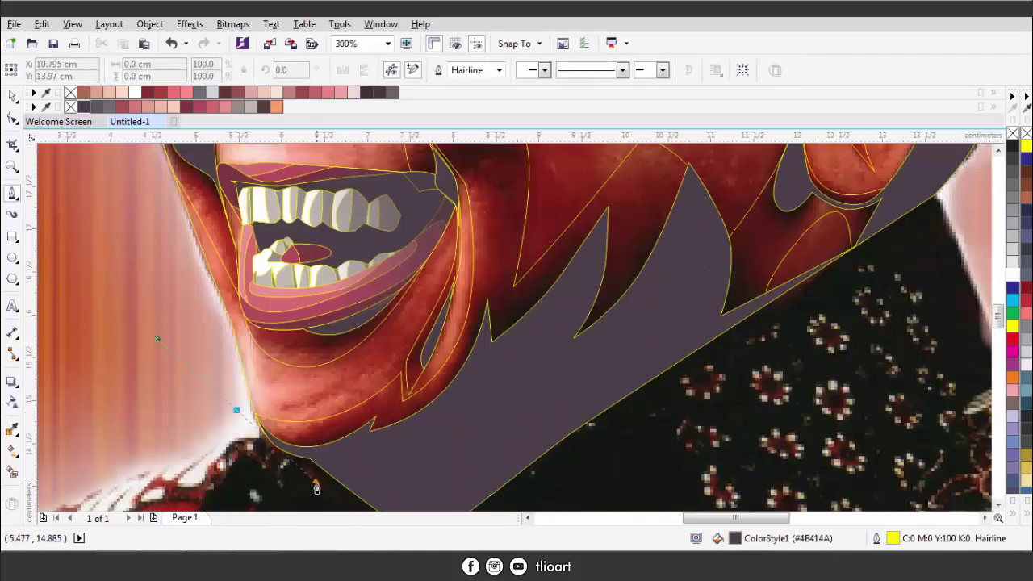
{"action": "left_click", "coordinate": [385, 409]}
{"action": "scroll", "coordinate": [388, 380], "scroll_direction": "up", "scroll_amount": 1}
{"action": "left_click", "coordinate": [491, 360]}
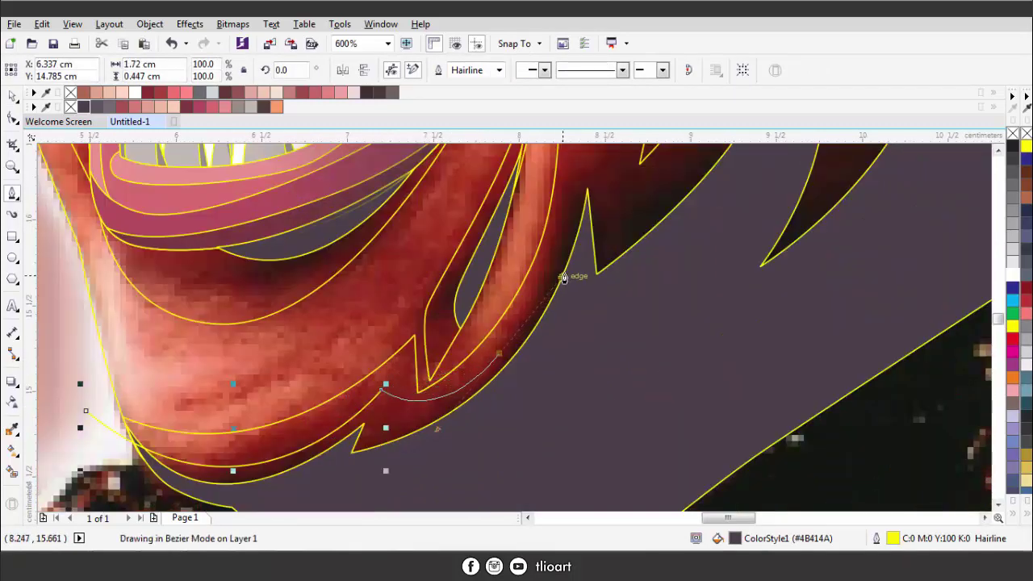
{"action": "scroll", "coordinate": [560, 277], "scroll_direction": "down", "scroll_amount": 1}
{"action": "scroll", "coordinate": [578, 222], "scroll_direction": "down", "scroll_amount": 1}
{"action": "scroll", "coordinate": [572, 242], "scroll_direction": "up", "scroll_amount": 2}
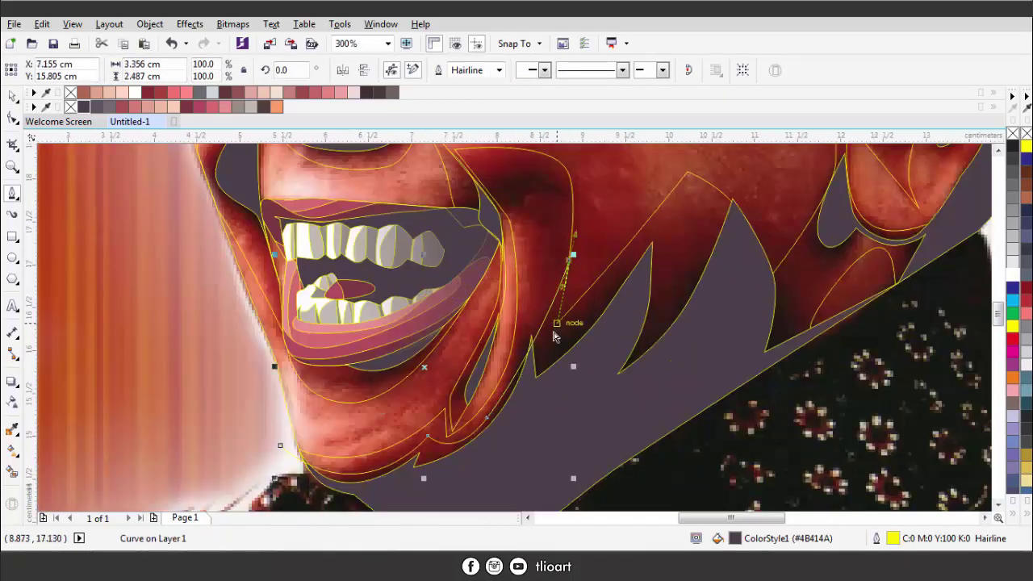
{"action": "left_click", "coordinate": [560, 244]}
- Add a pointed dip beside the smile fold, then run the second contour over the cheek peak and down past the jaw onto the collar
{"action": "scroll", "coordinate": [560, 244], "scroll_direction": "down", "scroll_amount": 1}
{"action": "scroll", "coordinate": [548, 352], "scroll_direction": "up", "scroll_amount": 1}
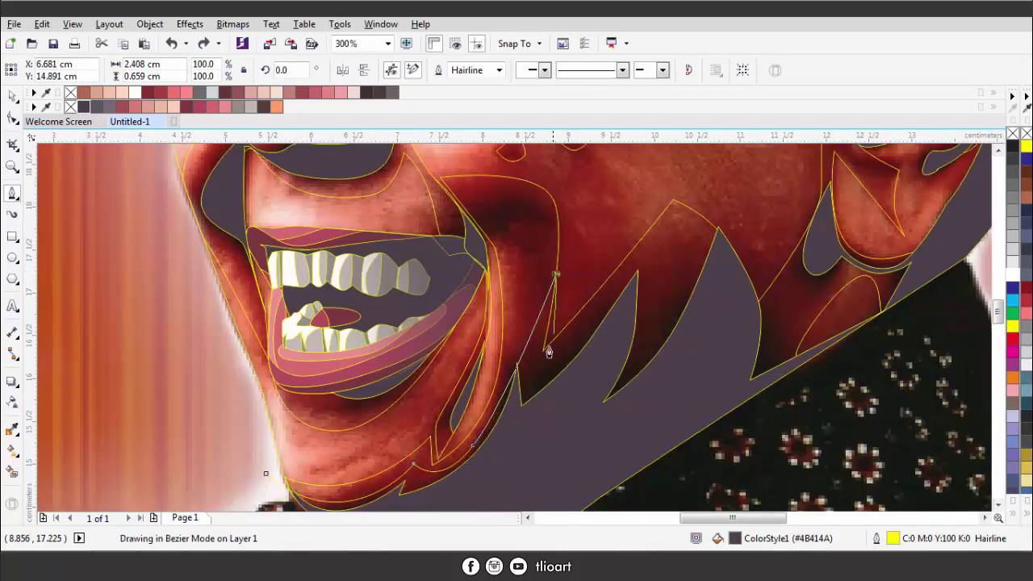
{"action": "left_click", "coordinate": [638, 272]}
{"action": "left_click", "coordinate": [682, 211]}
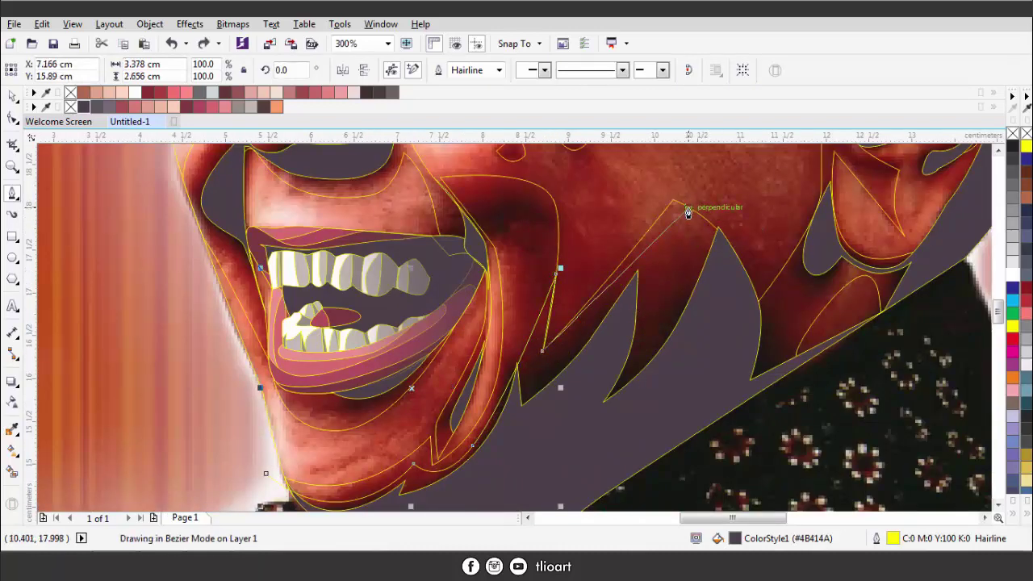
{"action": "double_click", "coordinate": [780, 331]}
{"action": "scroll", "coordinate": [735, 390], "scroll_direction": "down", "scroll_amount": 1}
{"action": "scroll", "coordinate": [794, 376], "scroll_direction": "up", "scroll_amount": 2}
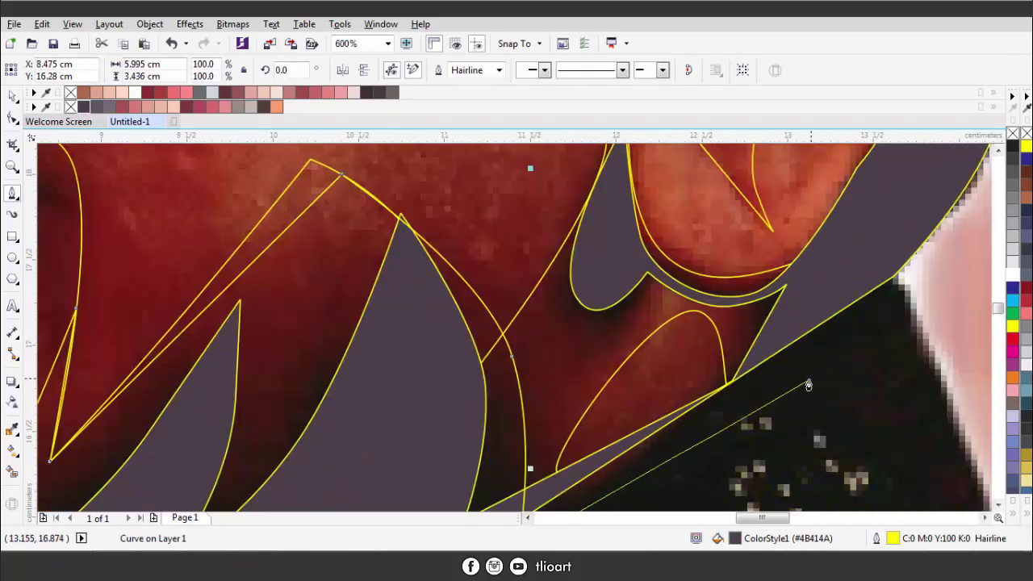
- Route the second shadow contour from the collar up under the earlobe, around the dark lobe shadow and up in front of the ear
{"action": "left_click_drag", "start_coordinate": [723, 306], "coordinate": [689, 293]}
{"action": "left_click", "coordinate": [568, 366]}
{"action": "left_click_drag", "start_coordinate": [569, 220], "coordinate": [599, 223]}
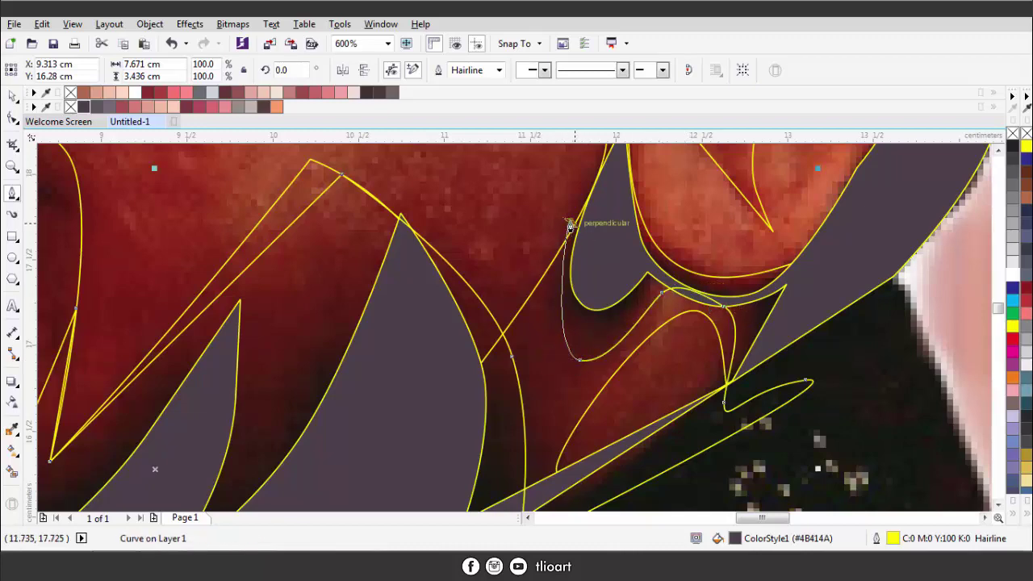
{"action": "scroll", "coordinate": [601, 223], "scroll_direction": "down", "scroll_amount": 1}
{"action": "scroll", "coordinate": [712, 391], "scroll_direction": "up", "scroll_amount": 1}
{"action": "scroll", "coordinate": [772, 403], "scroll_direction": "down", "scroll_amount": 3}
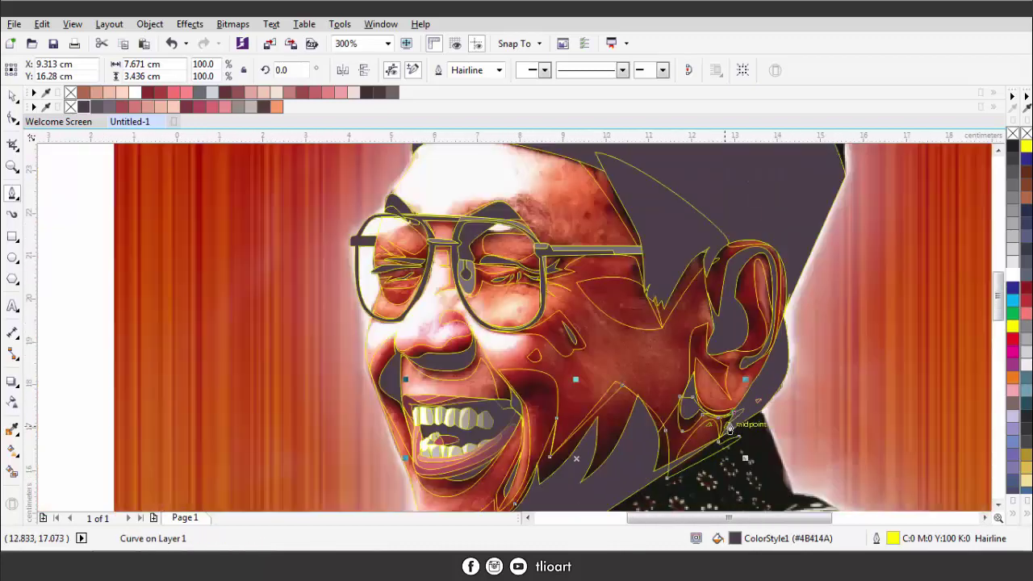
- Loop the second shadow contour over the top of the ear and down along its inner rim
{"action": "scroll", "coordinate": [789, 226], "scroll_direction": "up", "scroll_amount": 2}
{"action": "scroll", "coordinate": [645, 230], "scroll_direction": "up", "scroll_amount": 2}
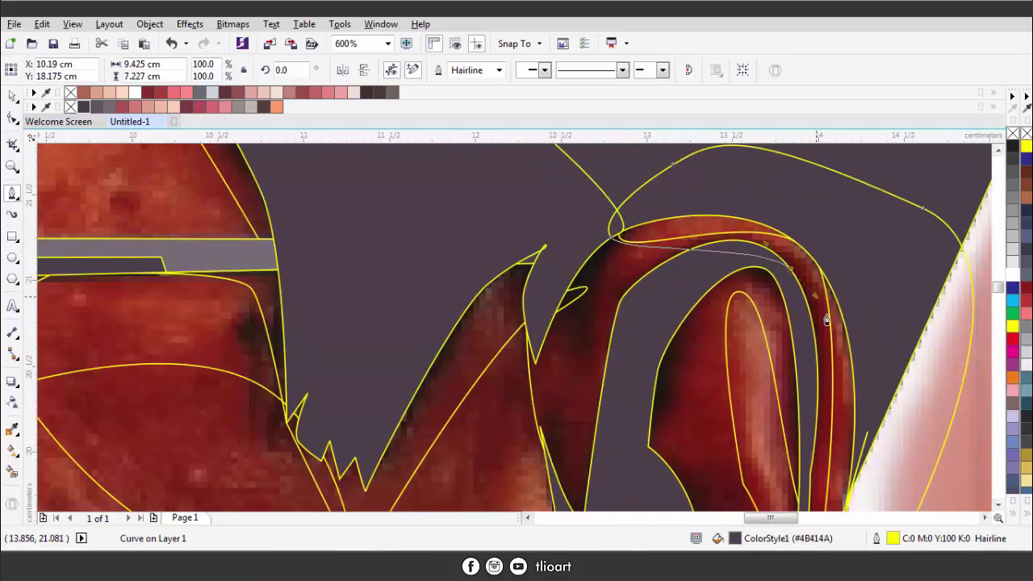
{"action": "left_click", "coordinate": [643, 229]}
{"action": "scroll", "coordinate": [669, 300], "scroll_direction": "down", "scroll_amount": 2}
{"action": "scroll", "coordinate": [668, 300], "scroll_direction": "up", "scroll_amount": 2}
{"action": "scroll", "coordinate": [646, 466], "scroll_direction": "down", "scroll_amount": 2}
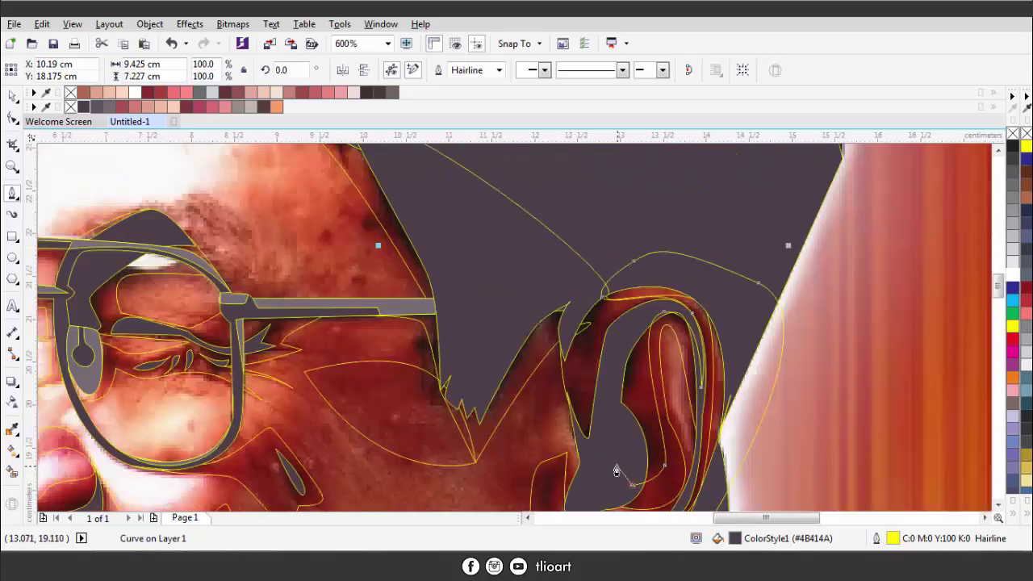
- Finish the inner ear fold and close the second shadow contour through the cap and around outside the neck to its chin start
{"action": "scroll", "coordinate": [616, 468], "scroll_direction": "up", "scroll_amount": 2}
{"action": "left_click", "coordinate": [618, 398]}
{"action": "scroll", "coordinate": [404, 420], "scroll_direction": "down", "scroll_amount": 4}
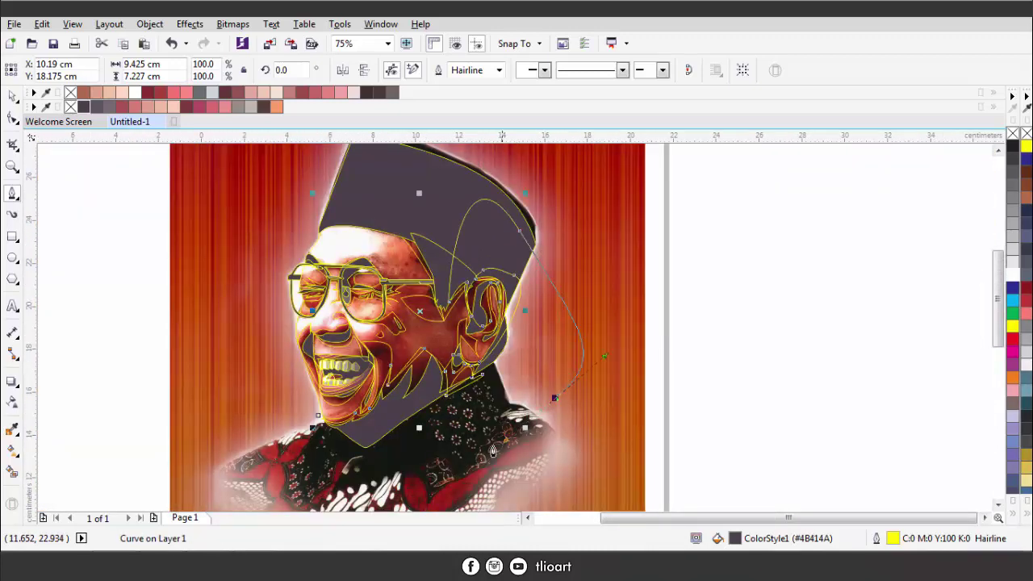
{"action": "left_click", "coordinate": [317, 418]}
- Draw a closed shadow patch about 1.2 × 1.4 cm on the cheek beside the mouth corner
{"action": "scroll", "coordinate": [317, 419], "scroll_direction": "up", "scroll_amount": 4}
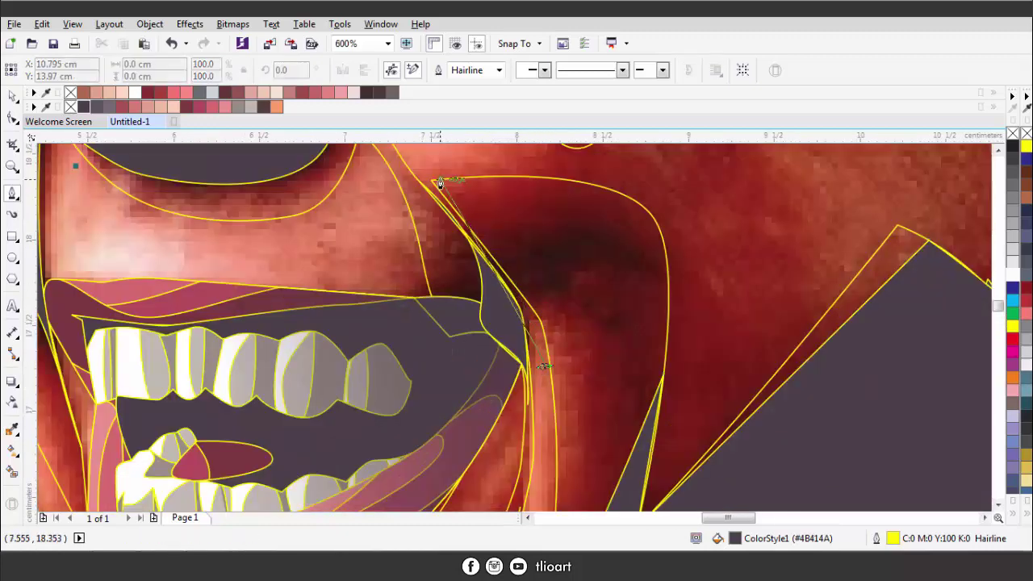
{"action": "left_click", "coordinate": [635, 242]}
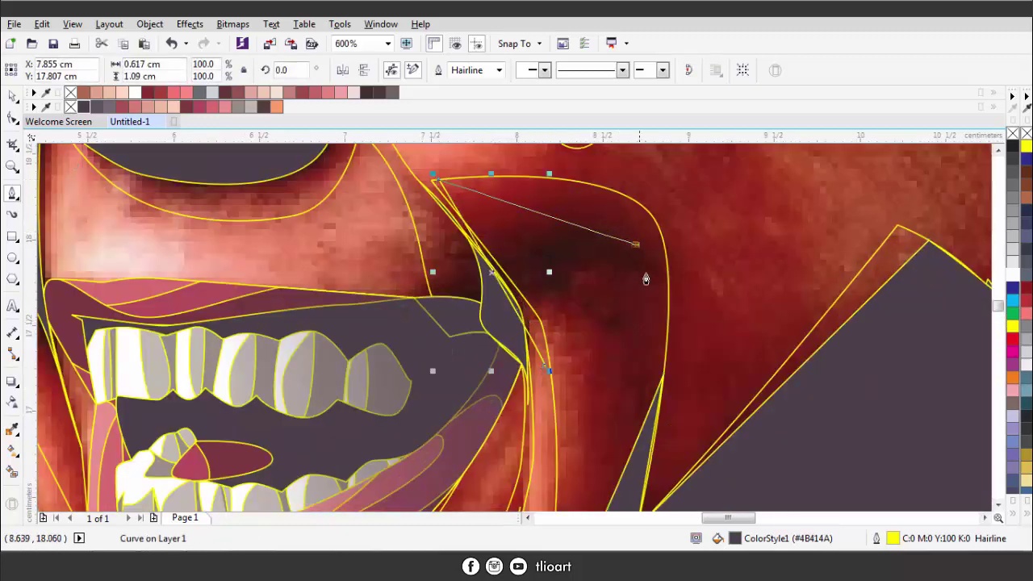
{"action": "left_click", "coordinate": [591, 415]}
{"action": "left_click", "coordinate": [545, 367]}
{"action": "scroll", "coordinate": [545, 367], "scroll_direction": "down", "scroll_amount": 4}
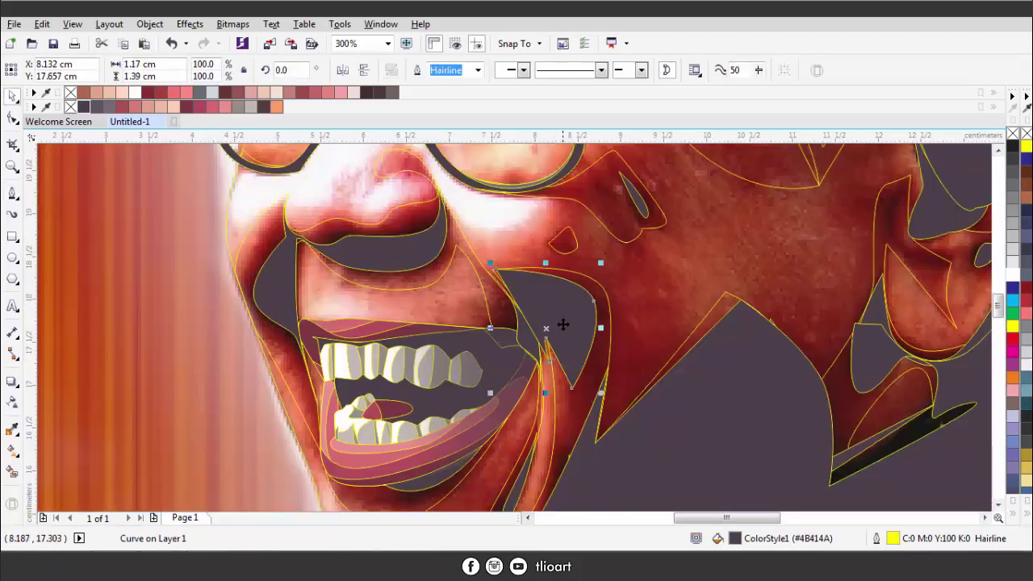
- Weld the mouth-side patch to the second shadow contour, intersect the result with the face shape, and fill the intersection pink behind the dark shadows
{"action": "key", "text": "space"}
{"action": "left_click", "coordinate": [417, 70]}
{"action": "key", "text": "ctrl+z"}
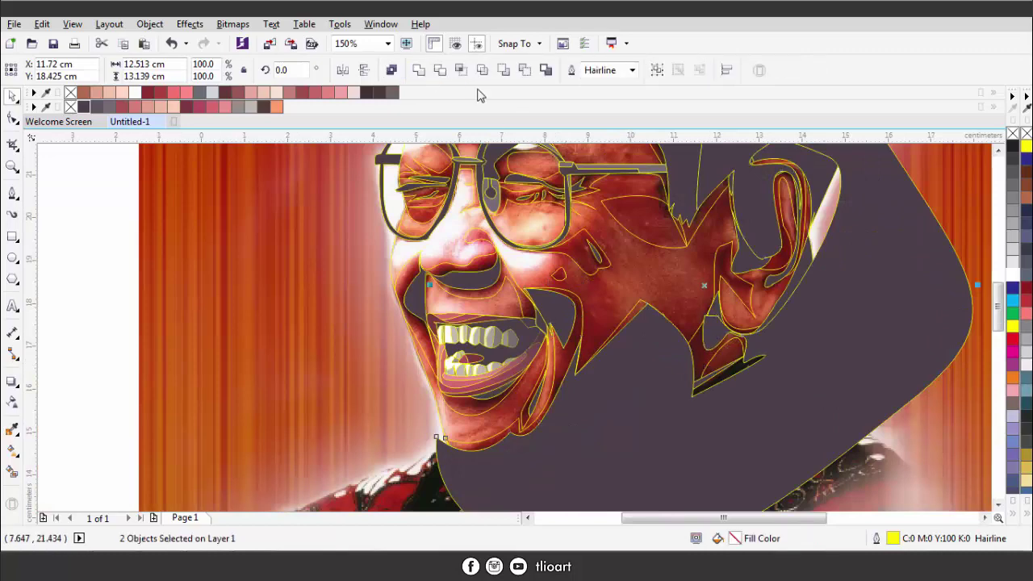
{"action": "left_click", "coordinate": [462, 71]}
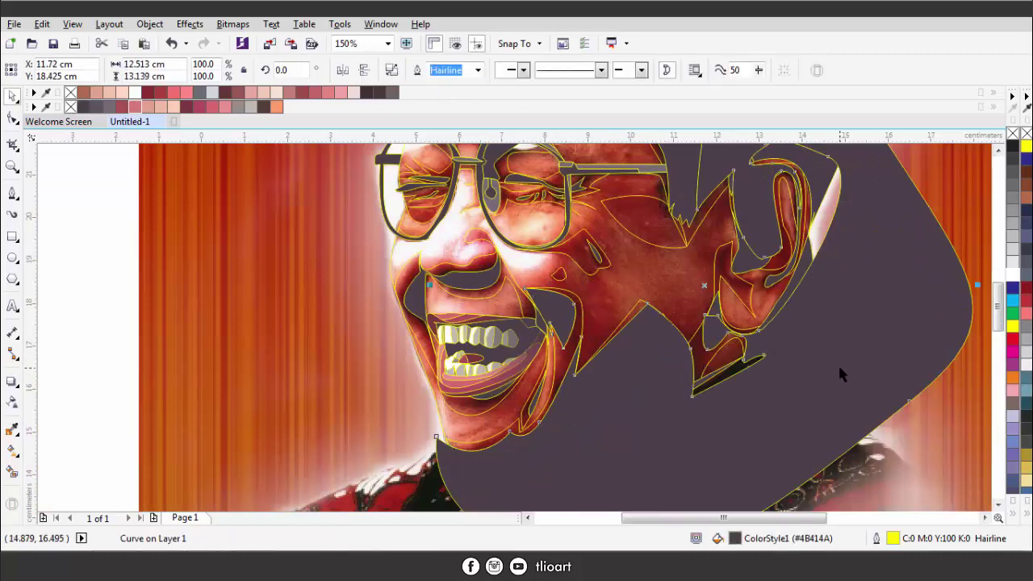
{"action": "key", "text": "ctrl+Page_Down"}
{"action": "scroll", "coordinate": [839, 373], "scroll_direction": "down", "scroll_amount": 3}
{"action": "scroll", "coordinate": [490, 364], "scroll_direction": "up", "scroll_amount": 3}
- Start a new shadow contour at the outer lip corner and carry it up the far cheek edge to beneath the nostril
{"action": "key", "text": "F5"}
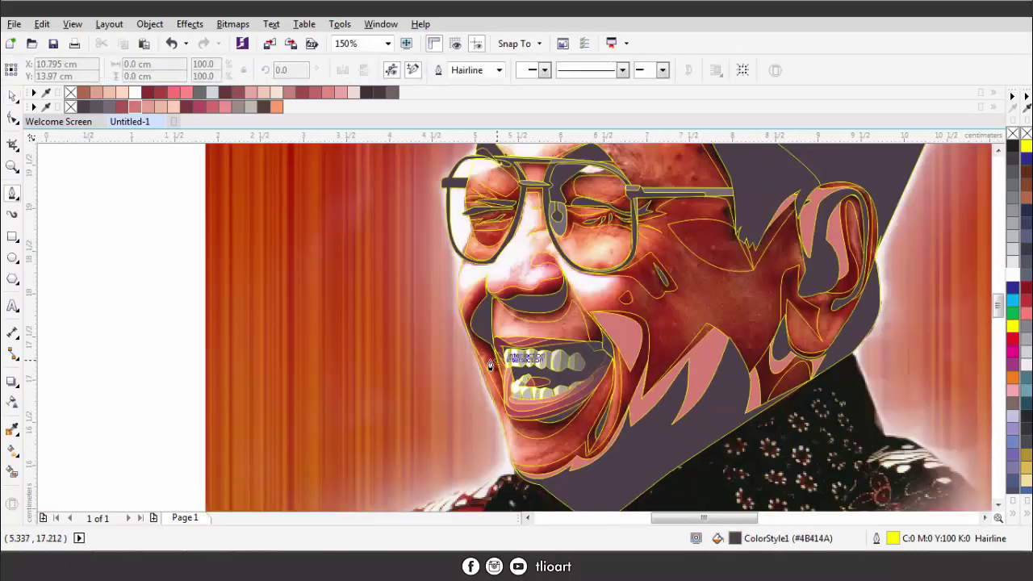
{"action": "scroll", "coordinate": [490, 365], "scroll_direction": "up", "scroll_amount": 6}
{"action": "left_click", "coordinate": [561, 430]}
{"action": "scroll", "coordinate": [561, 430], "scroll_direction": "down", "scroll_amount": 3}
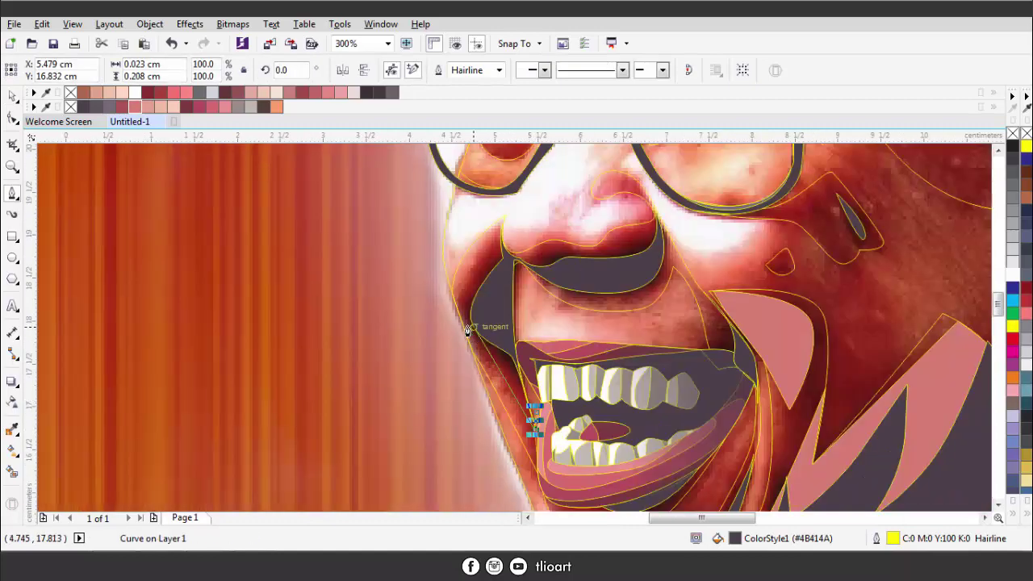
{"action": "scroll", "coordinate": [497, 229], "scroll_direction": "up", "scroll_amount": 3}
{"action": "left_click", "coordinate": [548, 265]}
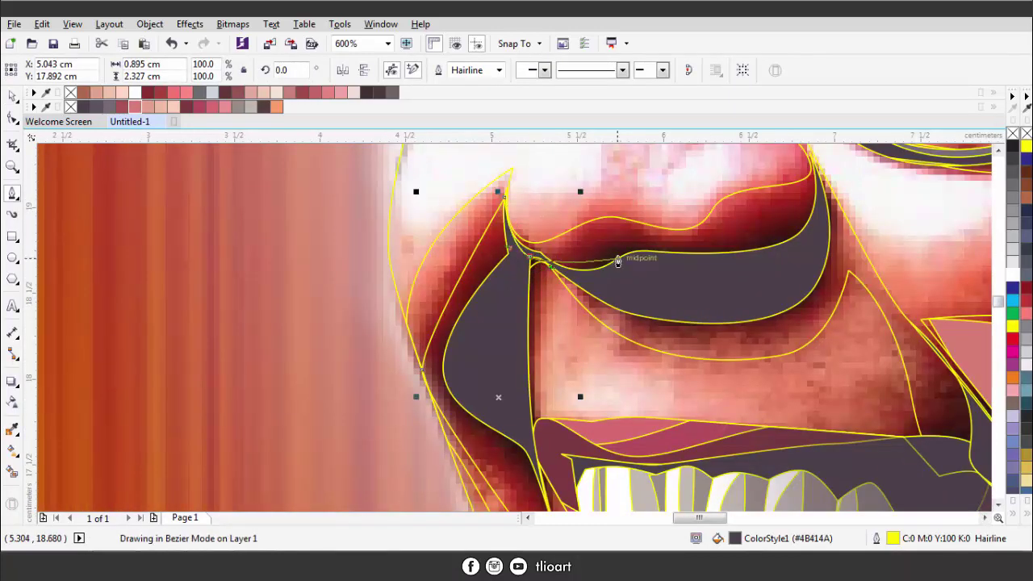
- Continue the new contour along the underside of the nose, around the near nostril and back through the dark nose shadow
{"action": "scroll", "coordinate": [785, 247], "scroll_direction": "down", "scroll_amount": 2}
{"action": "scroll", "coordinate": [793, 214], "scroll_direction": "up", "scroll_amount": 2}
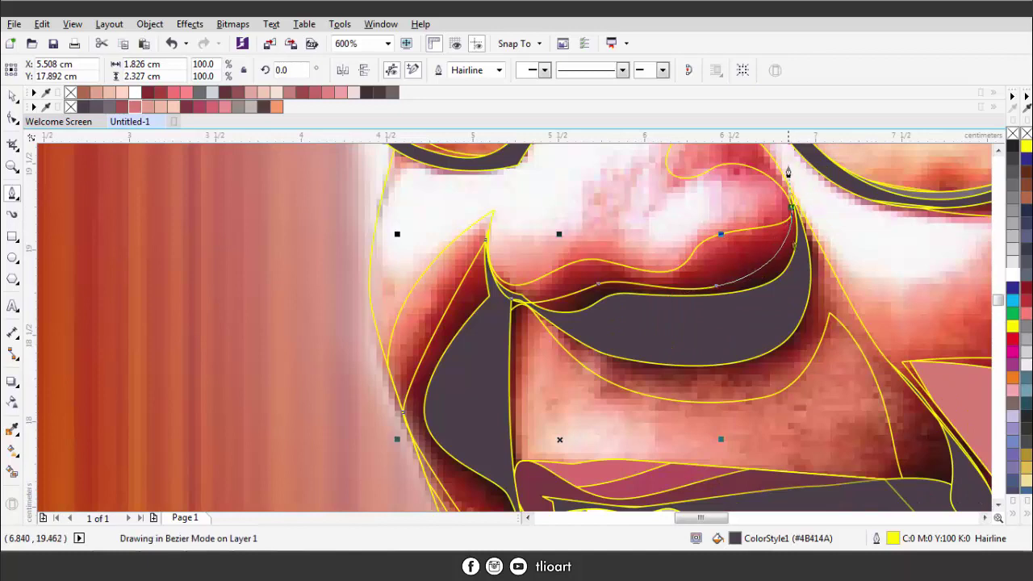
{"action": "left_click", "coordinate": [792, 337]}
{"action": "left_click", "coordinate": [497, 357]}
{"action": "scroll", "coordinate": [498, 358], "scroll_direction": "down", "scroll_amount": 2}
{"action": "scroll", "coordinate": [701, 463], "scroll_direction": "up", "scroll_amount": 2}
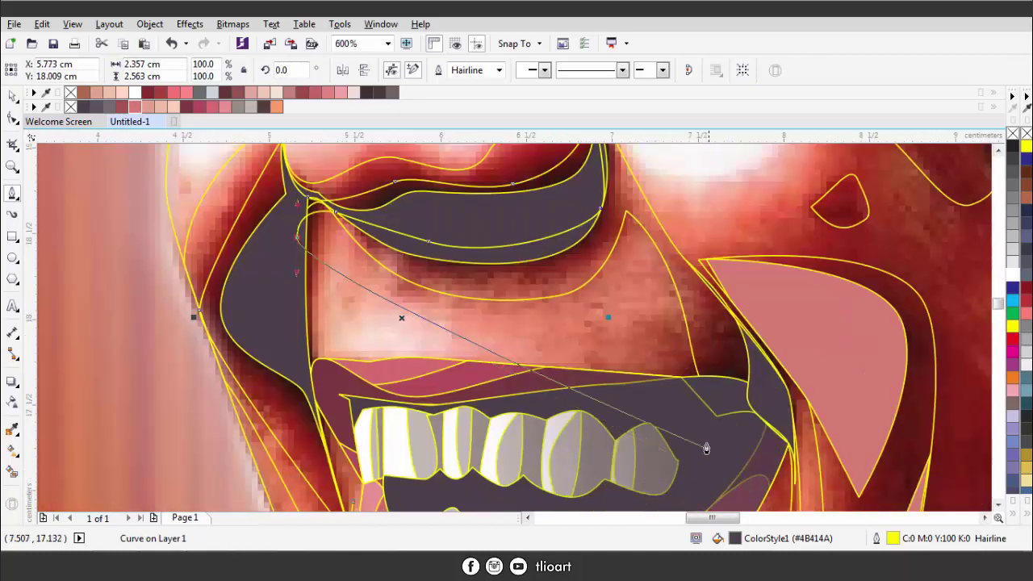
- Run the contour across the mouth to the near mouth corner and under the lower lip, closing it at its starting point
{"action": "left_click", "coordinate": [694, 427]}
{"action": "scroll", "coordinate": [803, 438], "scroll_direction": "down", "scroll_amount": 2}
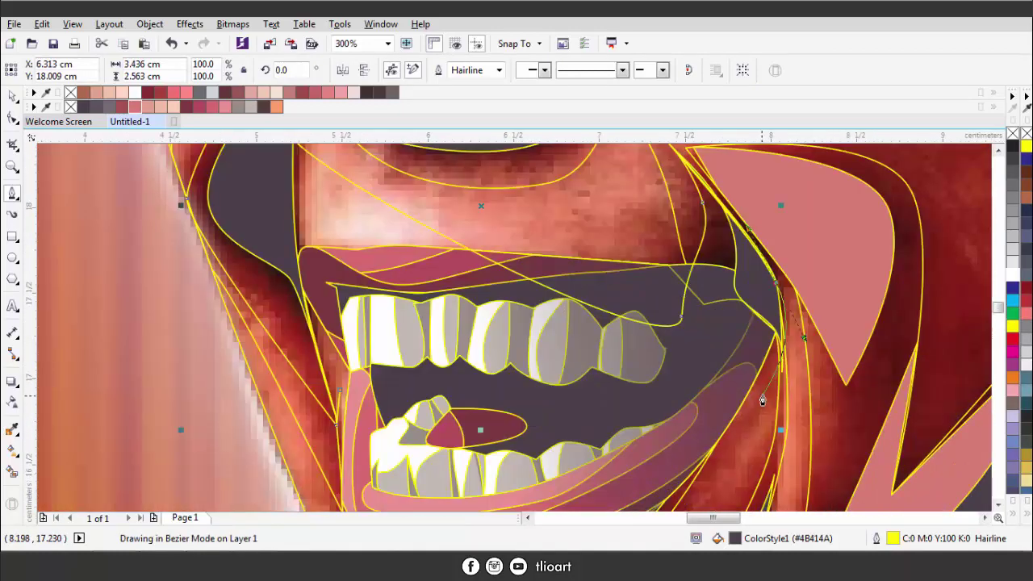
{"action": "left_click", "coordinate": [574, 420]}
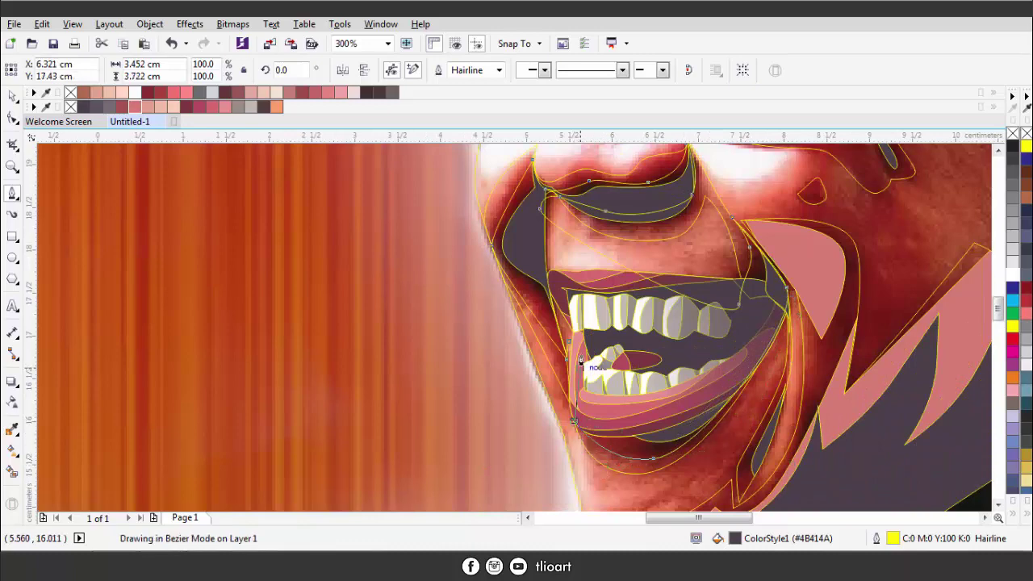
{"action": "left_click", "coordinate": [570, 343]}
- Intersect the closed nose-and-mouth shadow contour with the face shape and place the result behind the existing mouth and nose shapes
{"action": "key", "text": "space"}
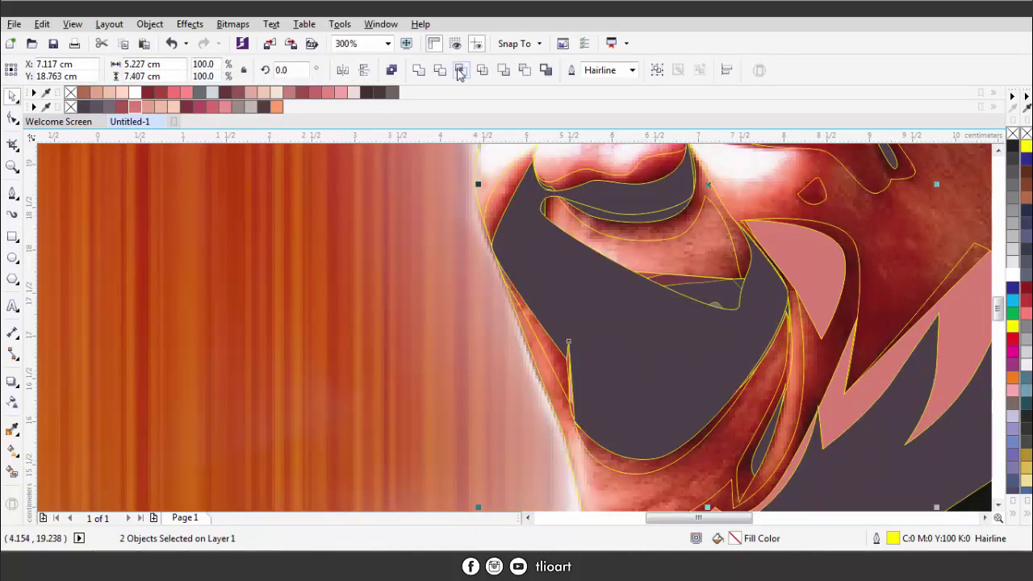
{"action": "key", "text": "ctrl+Page_Down"}
{"action": "scroll", "coordinate": [686, 360], "scroll_direction": "down", "scroll_amount": 3}
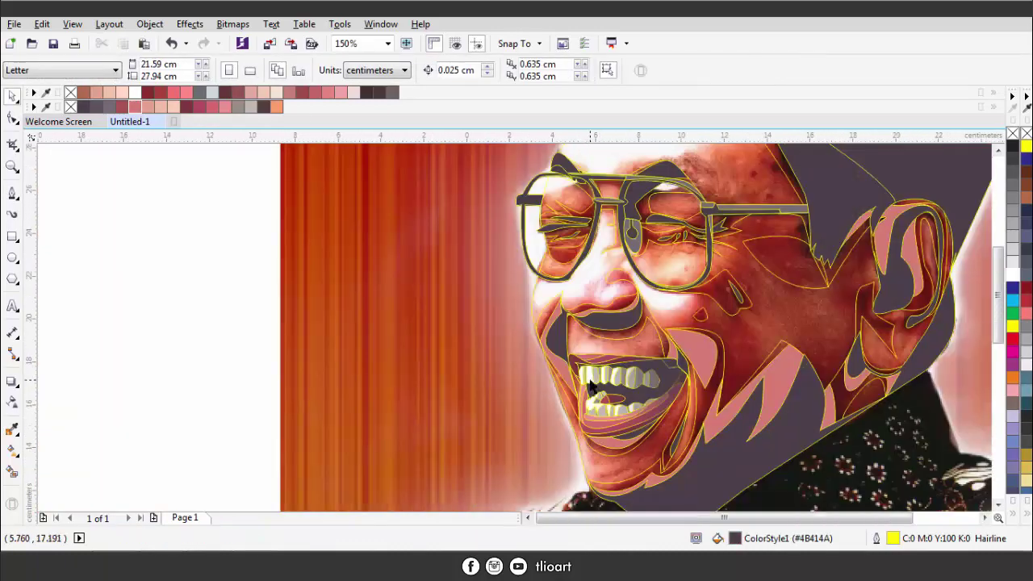
- Trace a narrow closed shadow contour from the far mouth corner up along the cheek edge to beside the nostril
{"action": "scroll", "coordinate": [576, 380], "scroll_direction": "up", "scroll_amount": 5}
{"action": "key", "text": "space"}
{"action": "left_click", "coordinate": [673, 366]}
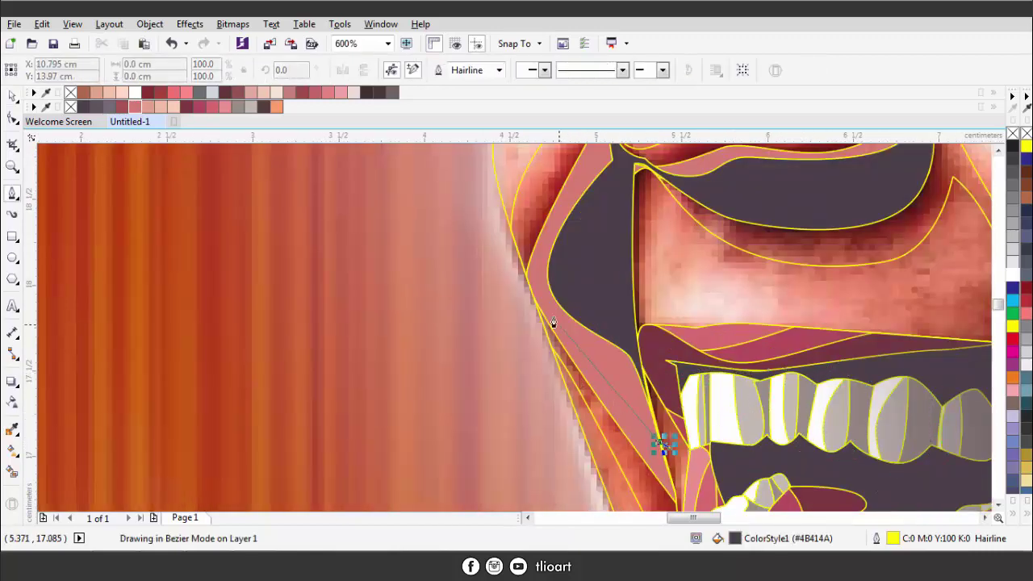
{"action": "left_click_drag", "start_coordinate": [554, 282], "coordinate": [545, 240]}
{"action": "scroll", "coordinate": [565, 242], "scroll_direction": "down", "scroll_amount": 2}
{"action": "scroll", "coordinate": [586, 217], "scroll_direction": "up", "scroll_amount": 2}
{"action": "left_click", "coordinate": [586, 216]}
{"action": "scroll", "coordinate": [586, 216], "scroll_direction": "down", "scroll_amount": 2}
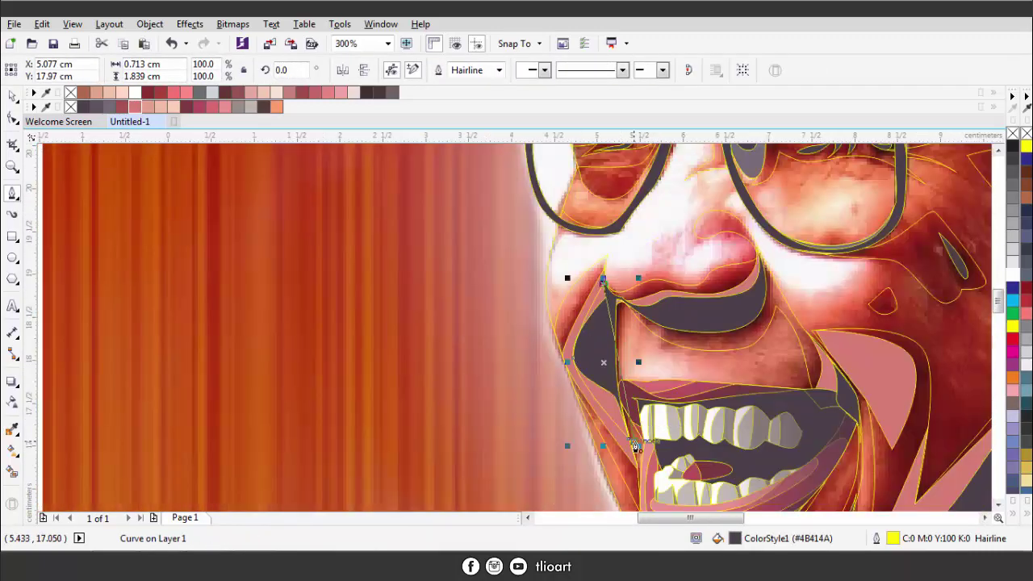
- Intersect the new contour with the pink far-cheek shadow and fill the resulting piece with dark maroon
{"action": "key", "text": "space"}
{"action": "left_click", "coordinate": [694, 266], "text": "shift"}
{"action": "left_click", "coordinate": [462, 70]}
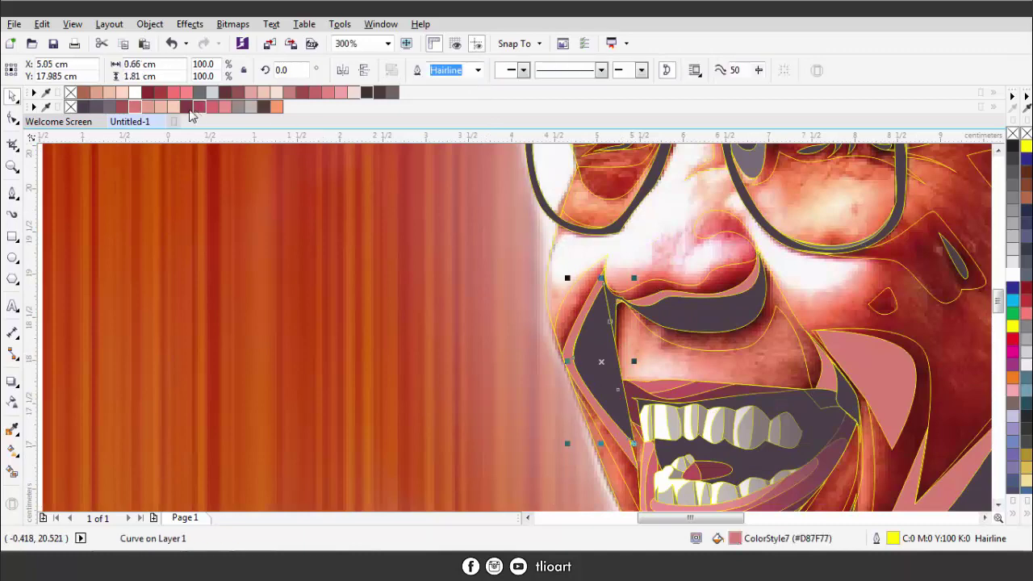
{"action": "key", "text": "Escape"}
{"action": "scroll", "coordinate": [603, 350], "scroll_direction": "down", "scroll_amount": 4}
{"action": "scroll", "coordinate": [604, 347], "scroll_direction": "up", "scroll_amount": 8}
- Trace a closed curved shadow contour over the pink smile-fold shape beside the near mouth corner
{"action": "key", "text": "space"}
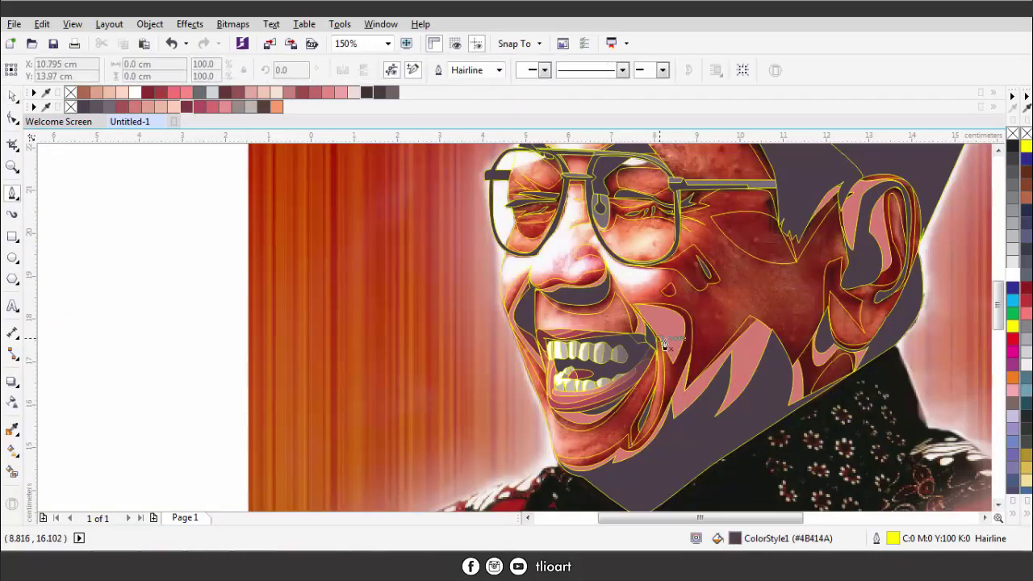
{"action": "left_click", "coordinate": [604, 339]}
{"action": "scroll", "coordinate": [604, 338], "scroll_direction": "down", "scroll_amount": 1}
{"action": "left_click", "coordinate": [700, 379]}
{"action": "left_click_drag", "start_coordinate": [659, 280], "coordinate": [638, 252]}
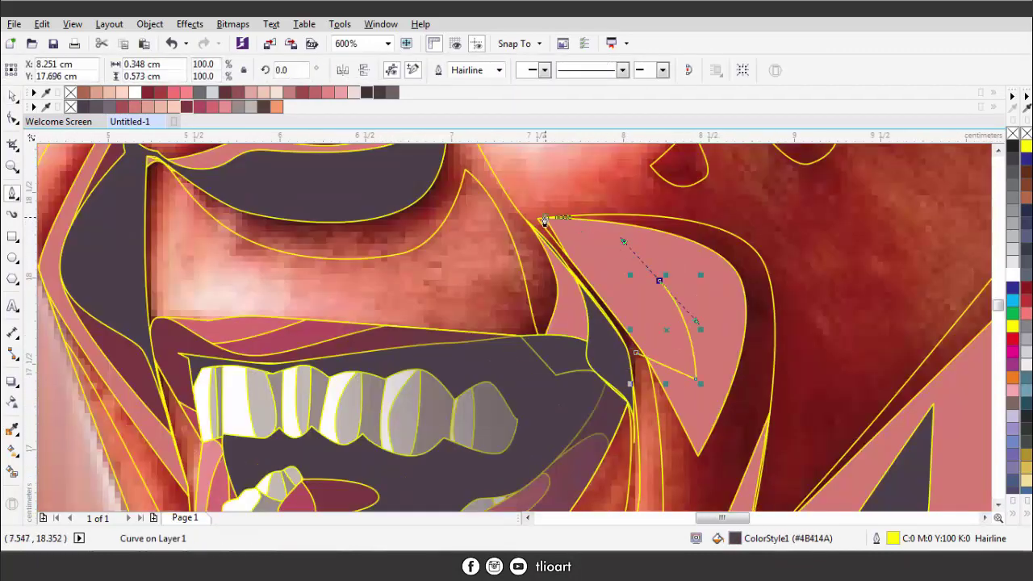
{"action": "left_click", "coordinate": [636, 357]}
- Intersect the smile-fold contour with the pink shape beneath it and fill the resulting piece with dark maroon
{"action": "key", "text": "space"}
{"action": "left_click", "coordinate": [610, 208], "text": "shift"}
{"action": "key", "text": "ctrl+l"}
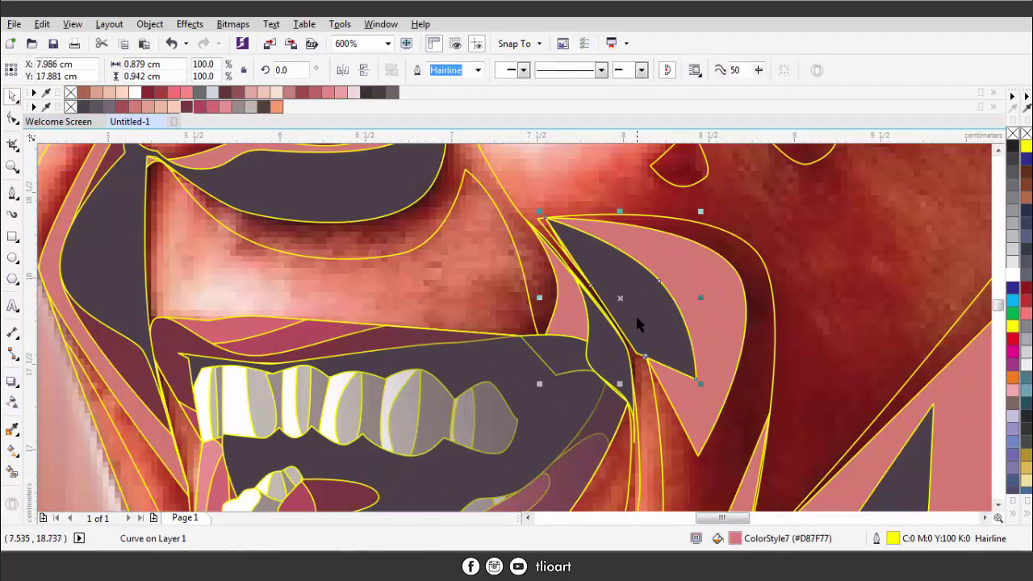
{"action": "key", "text": "Escape"}
{"action": "scroll", "coordinate": [638, 310], "scroll_direction": "down", "scroll_amount": 3}
{"action": "scroll", "coordinate": [764, 333], "scroll_direction": "up", "scroll_amount": 1}
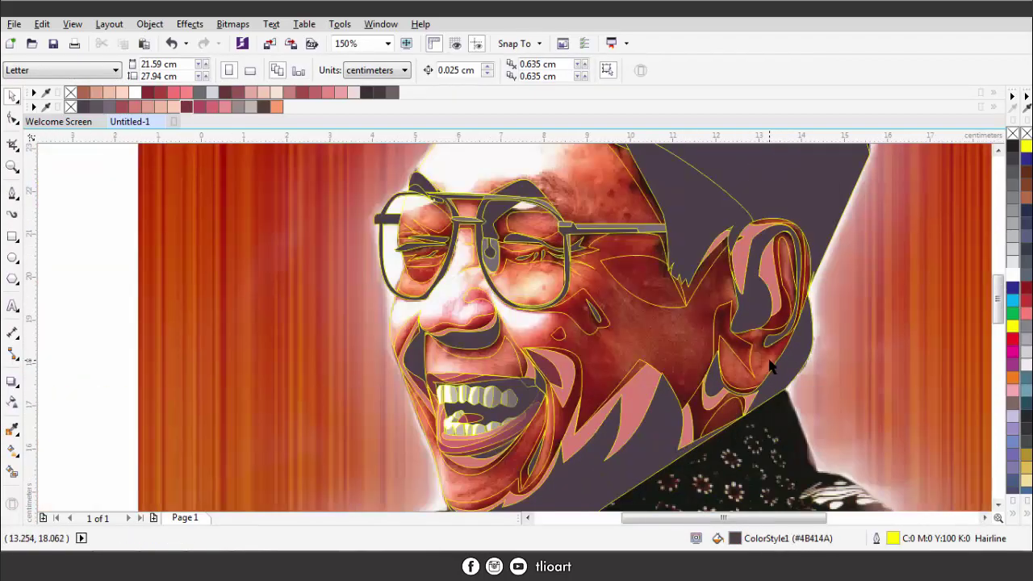
- Trace a closed shadow contour around the near eye, from the brow past the nose pad and along the eyelid to the outer eye creases
{"action": "key", "text": "space"}
{"action": "scroll", "coordinate": [657, 285], "scroll_direction": "up", "scroll_amount": 3}
{"action": "scroll", "coordinate": [657, 285], "scroll_direction": "down", "scroll_amount": 1}
{"action": "scroll", "coordinate": [778, 241], "scroll_direction": "up", "scroll_amount": 1}
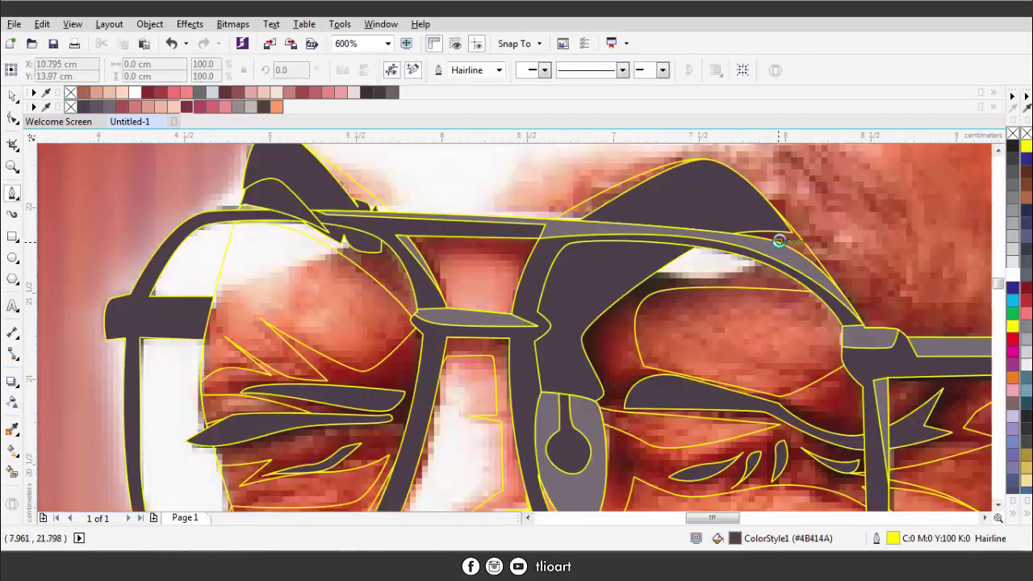
{"action": "left_click", "coordinate": [661, 280]}
{"action": "scroll", "coordinate": [858, 339], "scroll_direction": "right", "scroll_amount": 2}
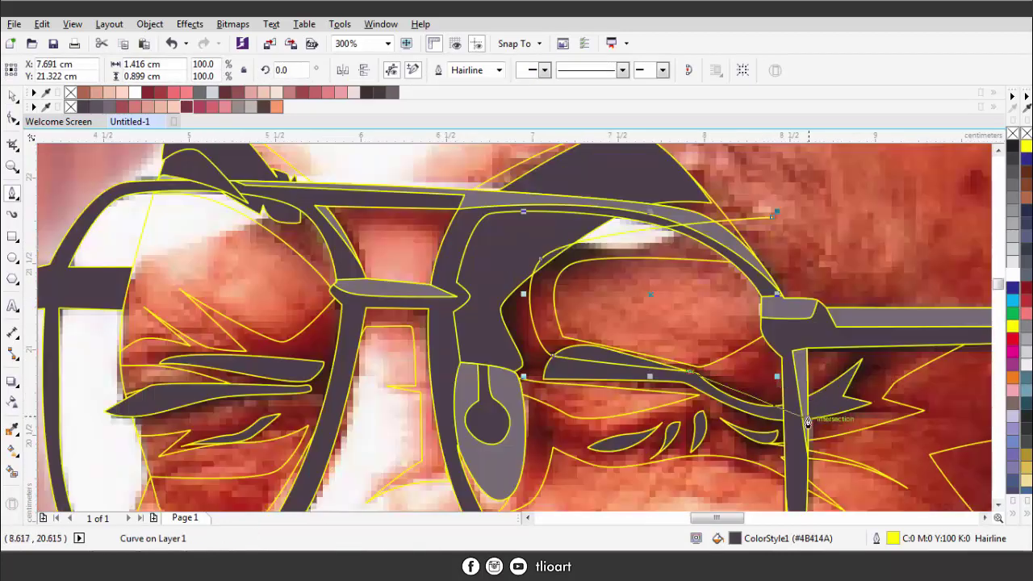
{"action": "left_click", "coordinate": [858, 335]}
{"action": "left_click", "coordinate": [956, 329]}
{"action": "left_click", "coordinate": [847, 403]}
{"action": "left_click", "coordinate": [786, 446]}
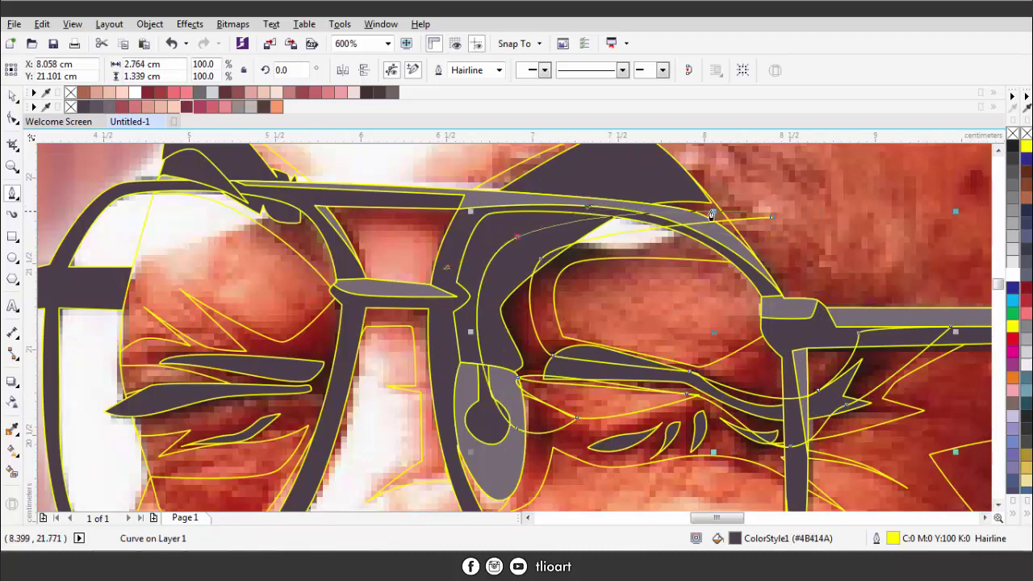
{"action": "left_click", "coordinate": [771, 217]}
- Intersect the near-eye contour with the overlapped shadow shape and fill the result with pink behind the glasses and eye details
{"action": "key", "text": "space"}
{"action": "left_click", "coordinate": [595, 352], "text": "shift"}
{"action": "left_click", "coordinate": [463, 73]}
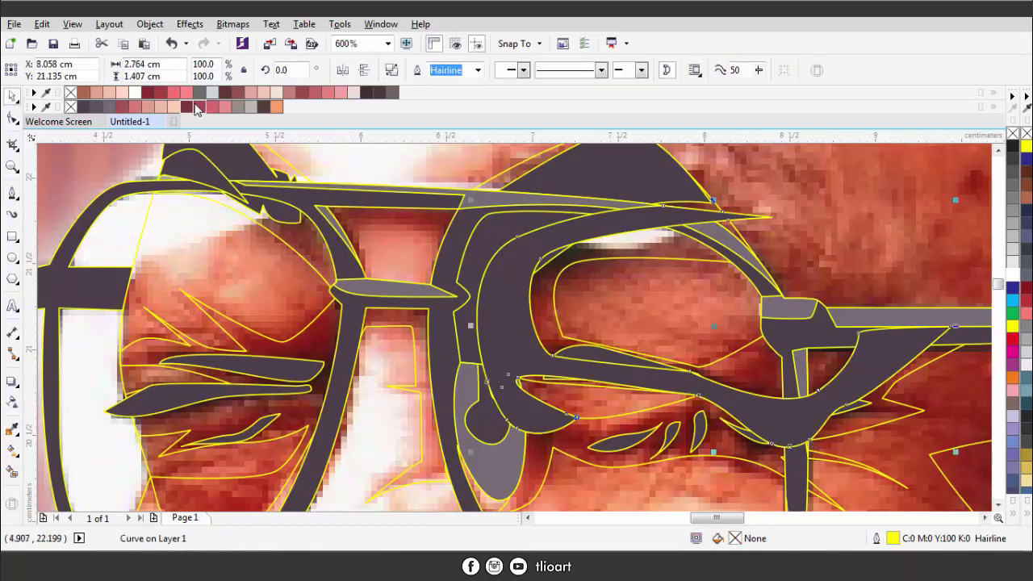
{"action": "key", "text": "Escape"}
- Trace a closed shadow contour from the nose bridge down beside the far eye, through its eyelid creases and back up to the bridge
{"action": "key", "text": "space"}
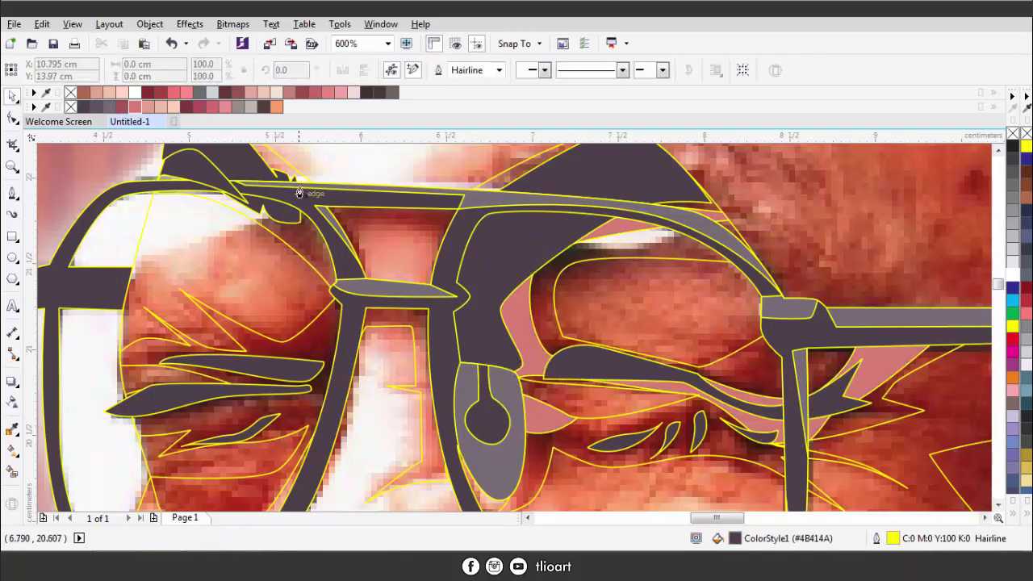
{"action": "left_click", "coordinate": [373, 236]}
{"action": "left_click_drag", "start_coordinate": [361, 292], "coordinate": [331, 403]}
{"action": "key", "text": "space"}
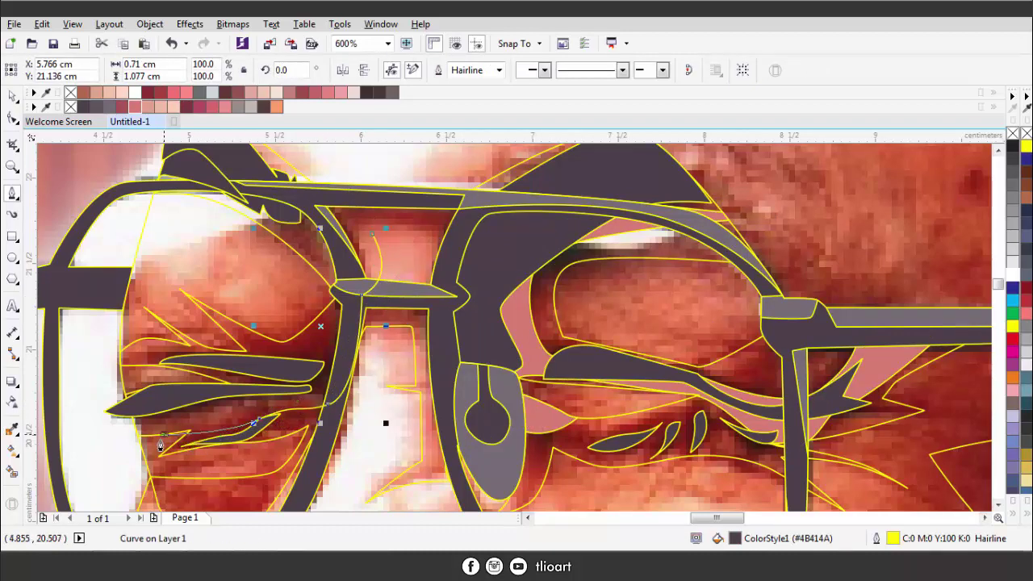
{"action": "scroll", "coordinate": [195, 450], "scroll_direction": "up", "scroll_amount": 1}
{"action": "left_click", "coordinate": [133, 469]}
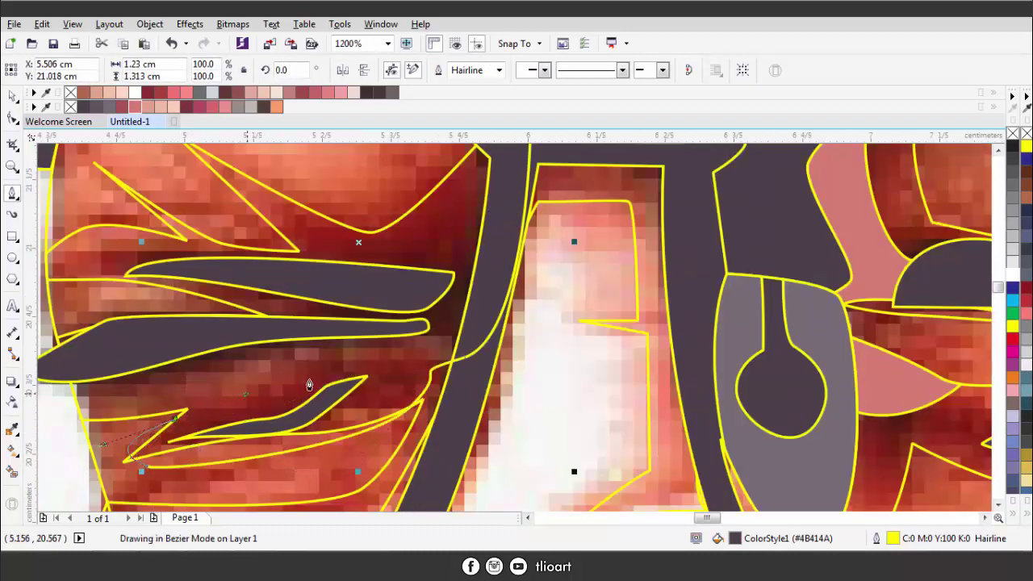
{"action": "left_click_drag", "start_coordinate": [108, 416], "coordinate": [63, 410]}
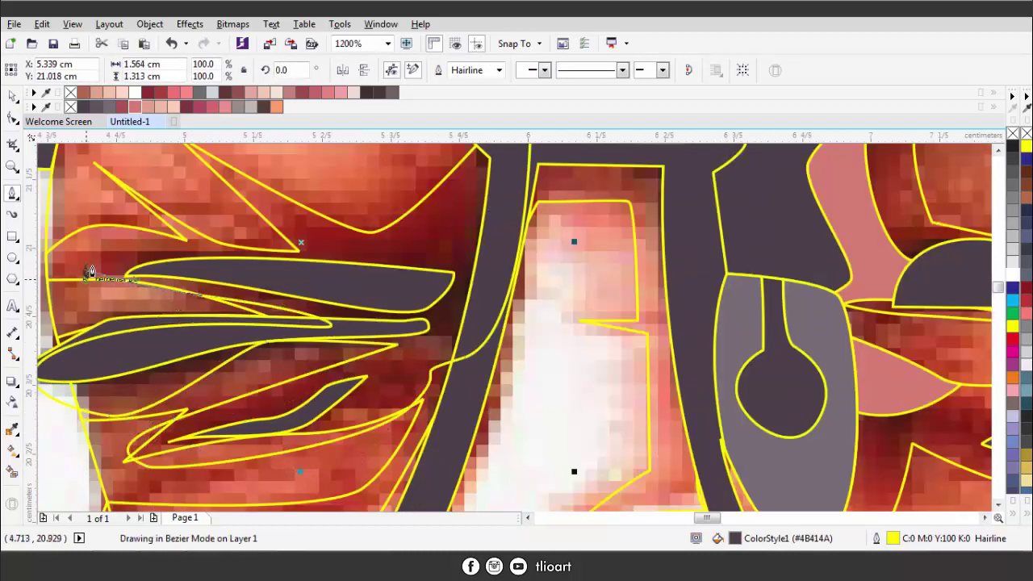
{"action": "scroll", "coordinate": [392, 259], "scroll_direction": "down", "scroll_amount": 1}
{"action": "scroll", "coordinate": [371, 250], "scroll_direction": "down", "scroll_amount": 1}
{"action": "scroll", "coordinate": [358, 244], "scroll_direction": "up", "scroll_amount": 1}
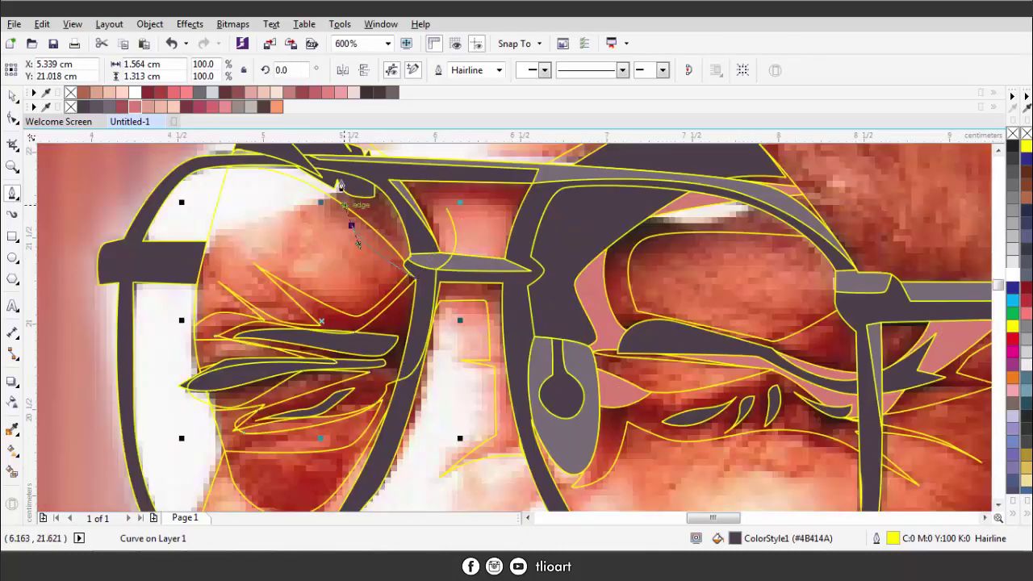
{"action": "left_click", "coordinate": [453, 208]}
- Intersect the far-eye contour with the overlapped shadow shape and fill the result with pink behind the glasses and eye details
{"action": "key", "text": "space"}
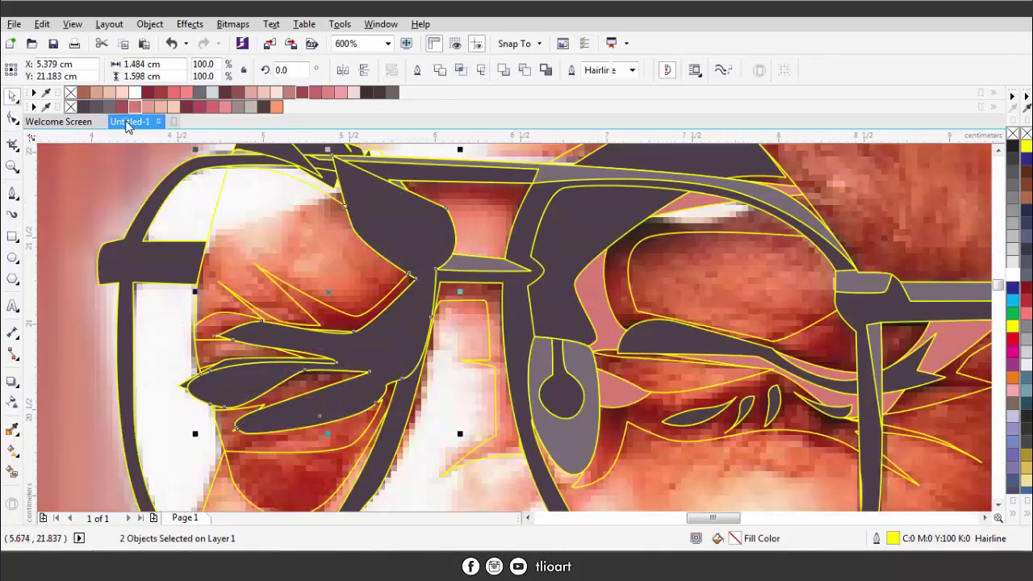
{"action": "key", "text": "Escape"}
{"action": "scroll", "coordinate": [363, 234], "scroll_direction": "down", "scroll_amount": 2}
- Trace a closed crescent-shaped contour across the dark red pouch beneath the far eye
{"action": "key", "text": "space"}
{"action": "scroll", "coordinate": [99, 282], "scroll_direction": "up", "scroll_amount": 3}
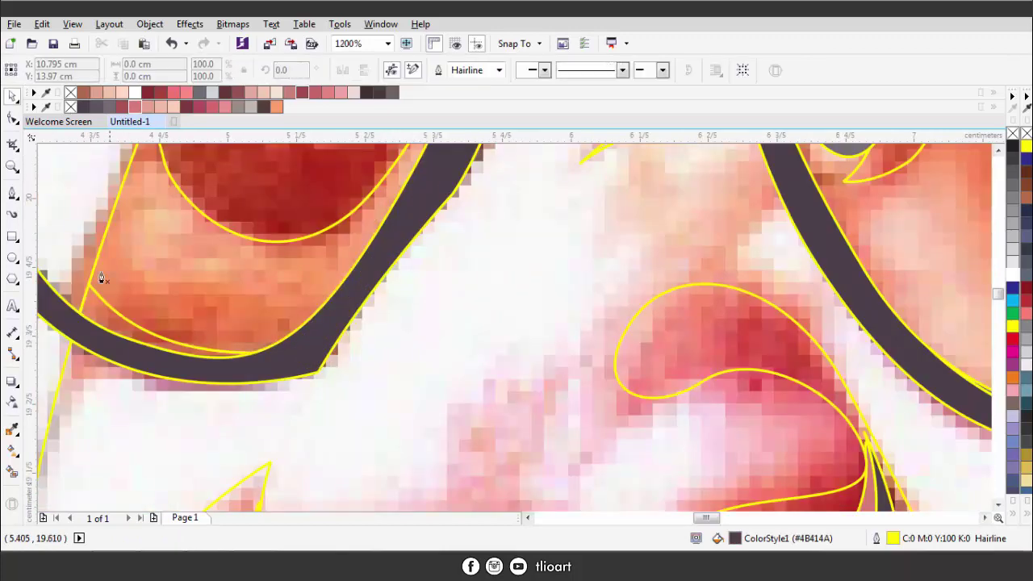
{"action": "scroll", "coordinate": [212, 239], "scroll_direction": "down", "scroll_amount": 1}
{"action": "scroll", "coordinate": [211, 239], "scroll_direction": "up", "scroll_amount": 1}
{"action": "left_click", "coordinate": [124, 235]}
{"action": "left_click", "coordinate": [484, 191]}
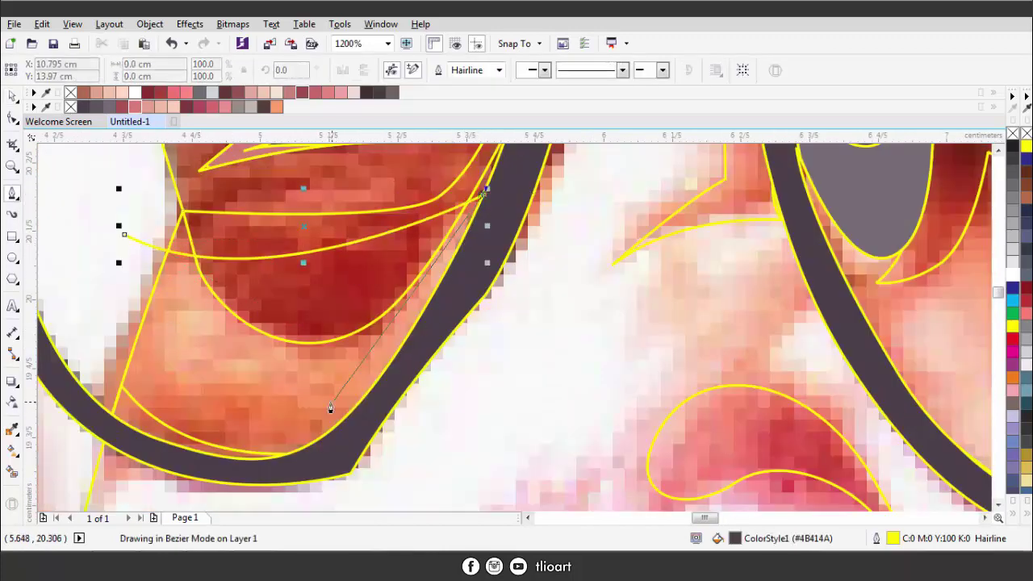
{"action": "left_click_drag", "start_coordinate": [320, 402], "coordinate": [234, 410]}
{"action": "left_click", "coordinate": [125, 235]}
- Intersect the crescent contour with the pouch shape under the far eye and fill the result with pink
{"action": "key", "text": "space"}
{"action": "key", "text": "Tab"}
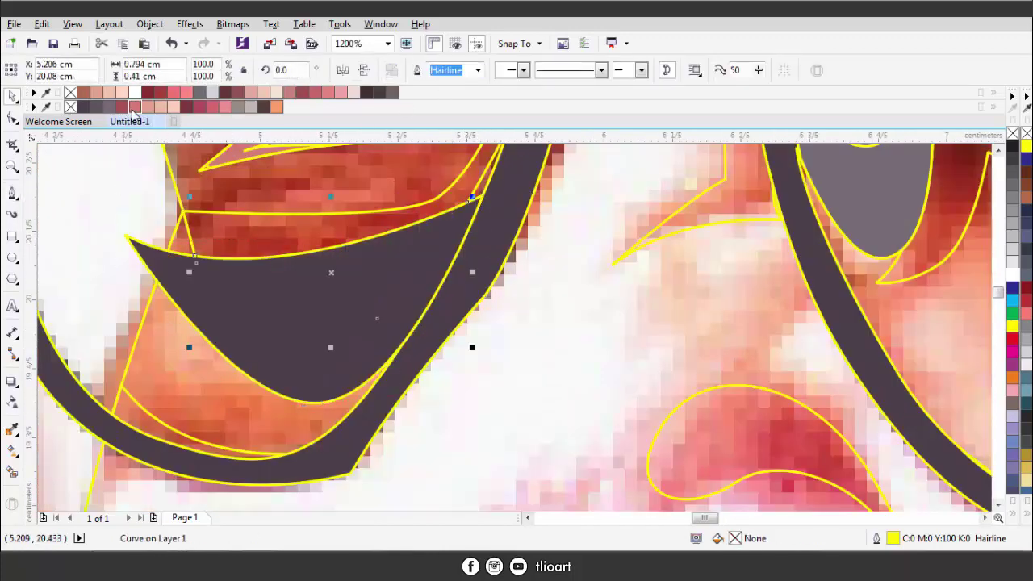
{"action": "key", "text": "Escape"}
{"action": "scroll", "coordinate": [303, 379], "scroll_direction": "down", "scroll_amount": 3}
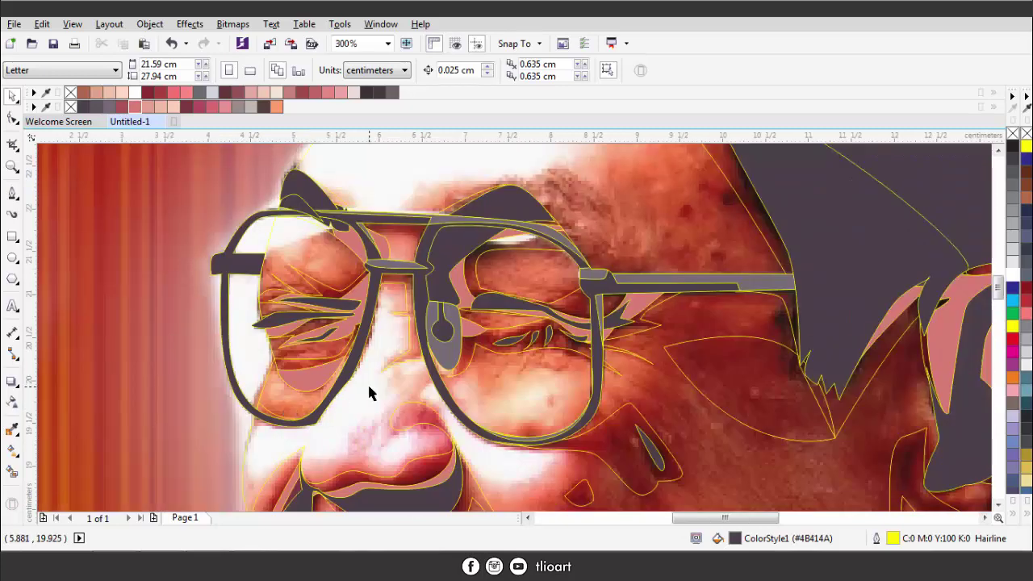
- Trace a long highlight shape along the nose bridge, following the far lens rim down to the nostril and back up
{"action": "key", "text": "space"}
{"action": "scroll", "coordinate": [351, 365], "scroll_direction": "up", "scroll_amount": 1}
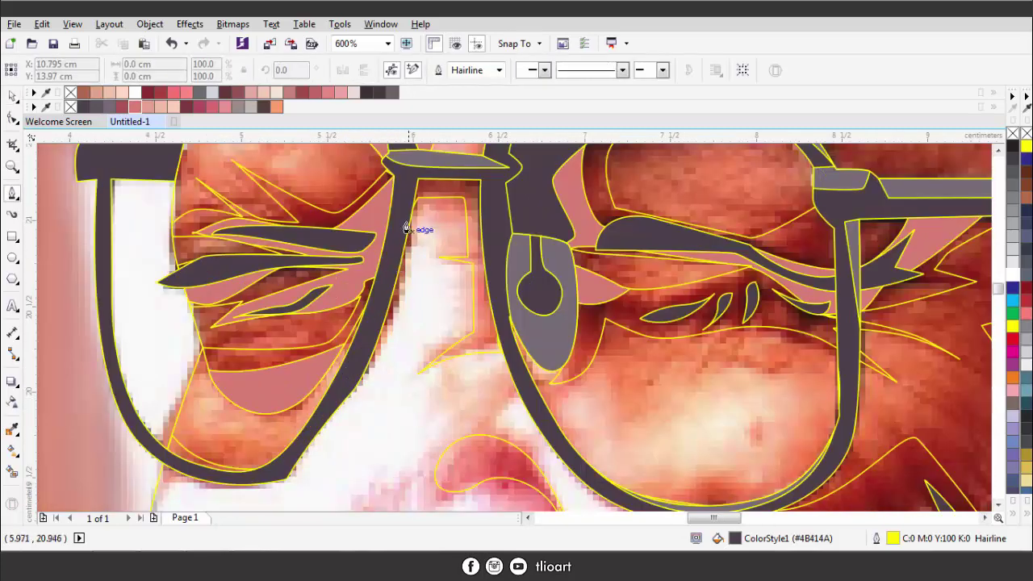
{"action": "left_click", "coordinate": [404, 245]}
{"action": "left_click", "coordinate": [380, 305]}
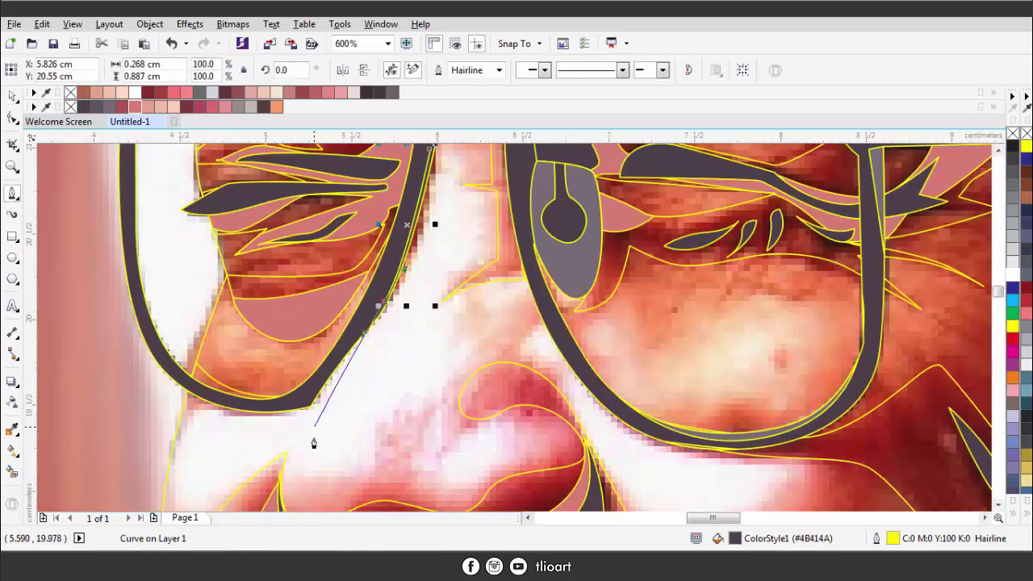
{"action": "left_click", "coordinate": [286, 496]}
{"action": "left_click", "coordinate": [422, 272]}
{"action": "scroll", "coordinate": [429, 254], "scroll_direction": "down", "scroll_amount": 1}
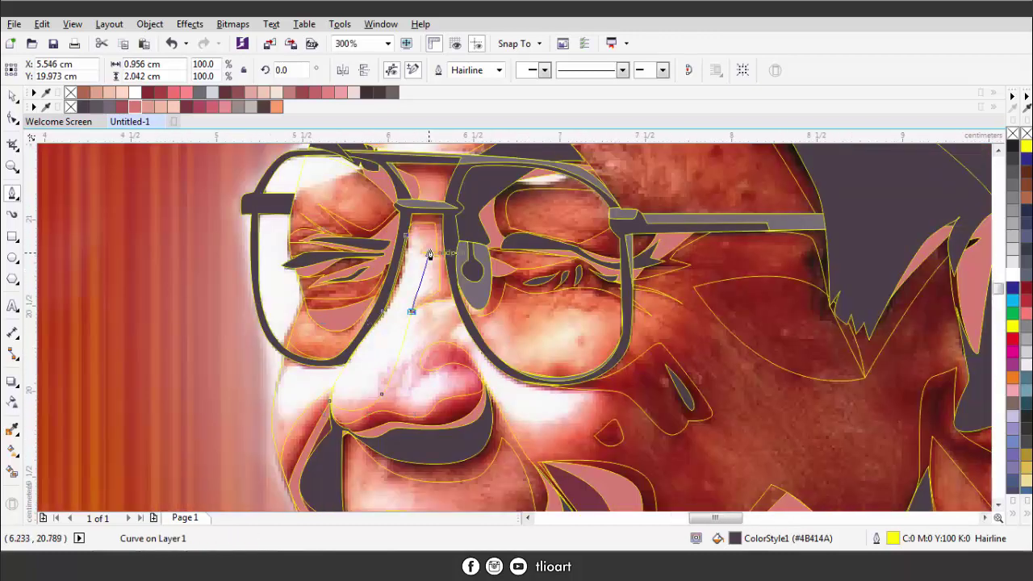
- Draw a closed oval highlight shape about 0.64 cm wide and 0.62 cm high on the nose tip
{"action": "scroll", "coordinate": [430, 254], "scroll_direction": "up", "scroll_amount": 1}
{"action": "scroll", "coordinate": [442, 401], "scroll_direction": "up", "scroll_amount": 1}
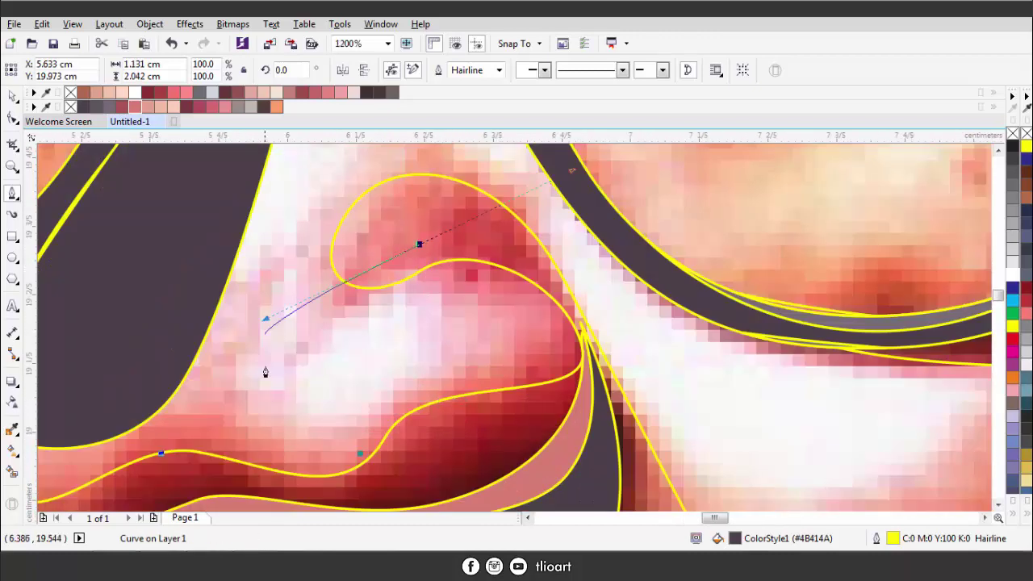
{"action": "left_click", "coordinate": [265, 370]}
{"action": "scroll", "coordinate": [420, 323], "scroll_direction": "down", "scroll_amount": 1}
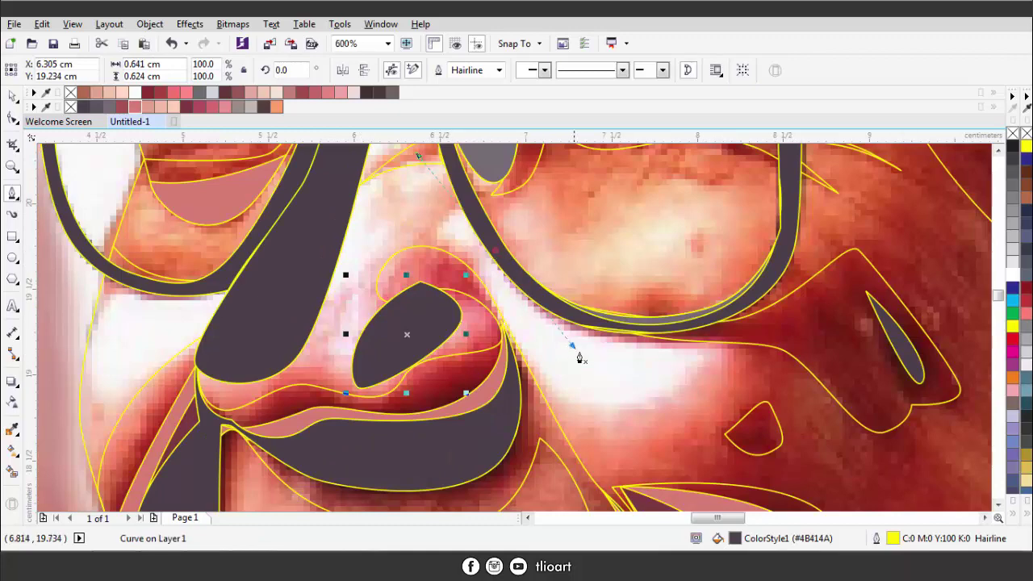
- Trace the white cheek highlight beneath the near lens, from beside the nose out to the cheek and back along the rim
{"action": "left_click", "coordinate": [730, 357]}
{"action": "left_click", "coordinate": [575, 402]}
{"action": "left_click", "coordinate": [450, 218]}
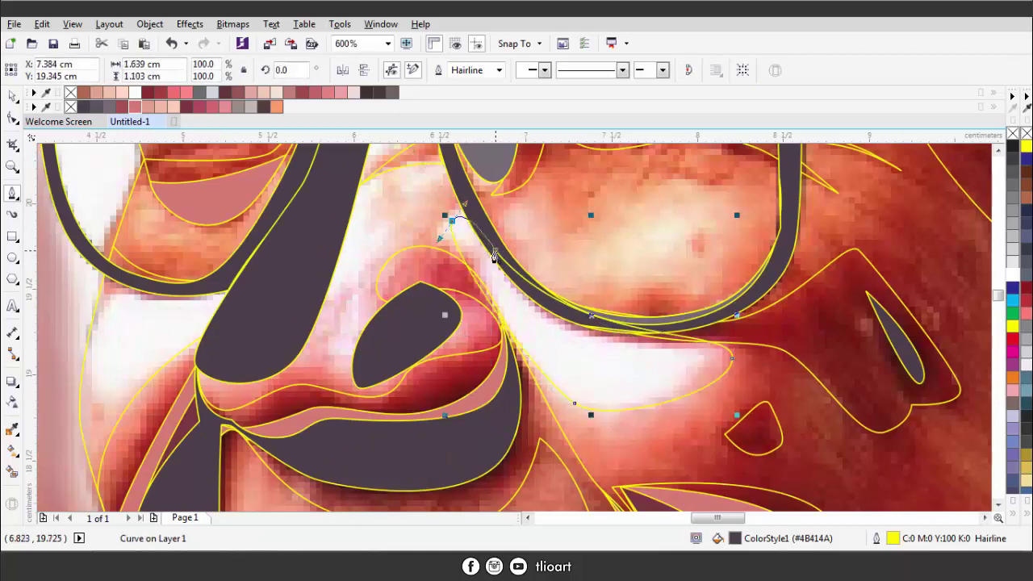
{"action": "scroll", "coordinate": [494, 256], "scroll_direction": "down", "scroll_amount": 1}
{"action": "scroll", "coordinate": [569, 282], "scroll_direction": "up", "scroll_amount": 1}
- Draw a closed highlight shape about 1.34 cm wide and 0.74 cm high beneath the near eye, inside the lens
{"action": "left_click", "coordinate": [493, 267]}
{"action": "left_click_drag", "start_coordinate": [721, 248], "coordinate": [738, 317]}
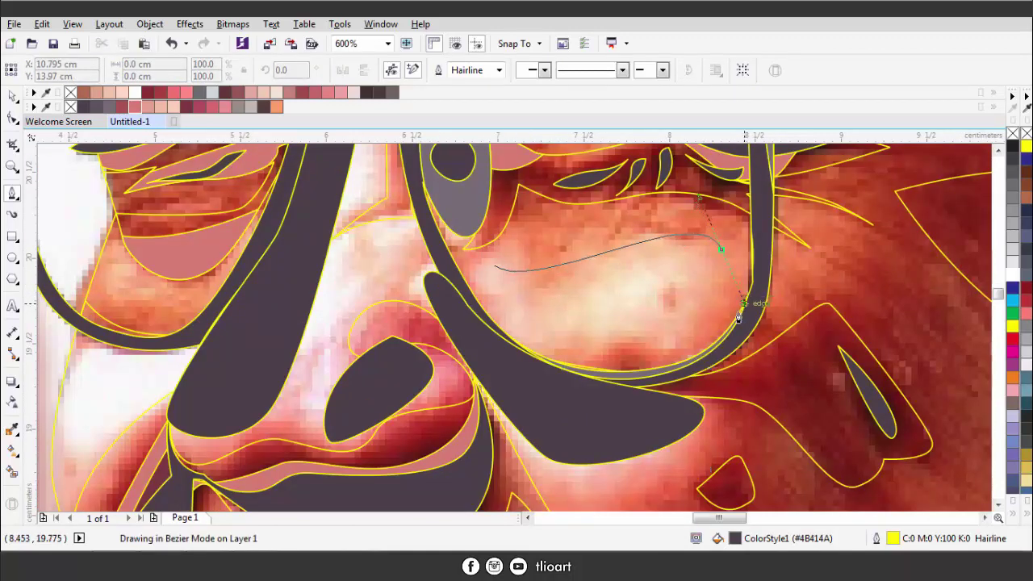
{"action": "left_click", "coordinate": [490, 268]}
{"action": "scroll", "coordinate": [601, 443], "scroll_direction": "down", "scroll_amount": 1}
{"action": "scroll", "coordinate": [530, 358], "scroll_direction": "down", "scroll_amount": 2}
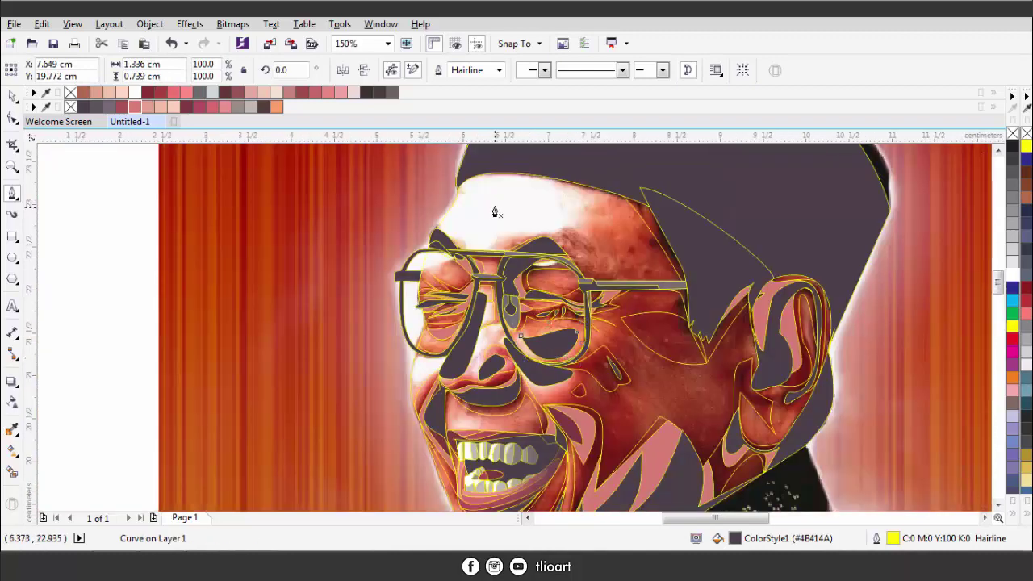
- Trace a closed highlight shape over the bright forehead area between the hairline and the top of the glasses
{"action": "scroll", "coordinate": [493, 212], "scroll_direction": "up", "scroll_amount": 2}
{"action": "scroll", "coordinate": [352, 253], "scroll_direction": "down", "scroll_amount": 1}
{"action": "left_click", "coordinate": [306, 297]}
{"action": "left_click", "coordinate": [683, 259]}
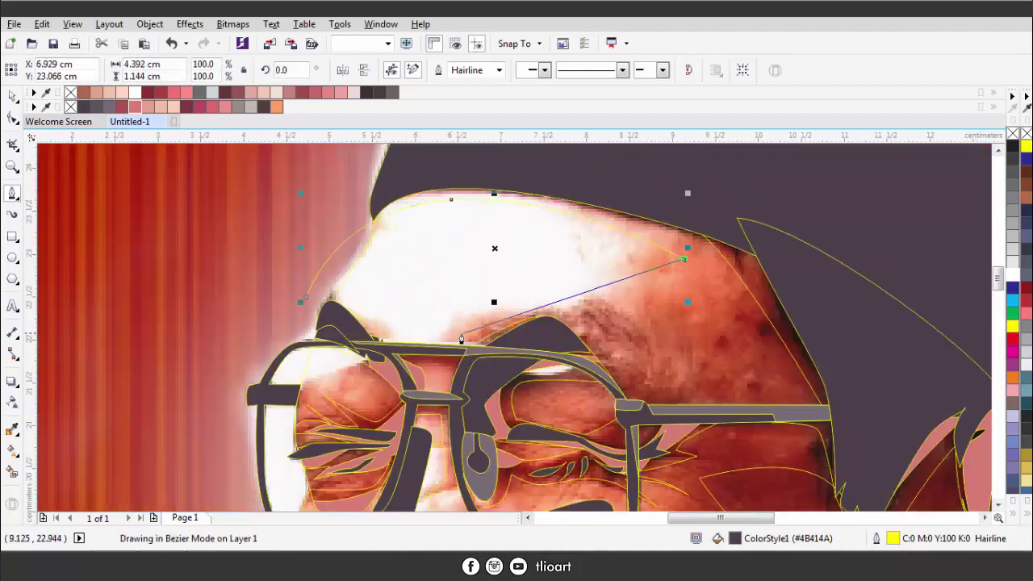
{"action": "left_click", "coordinate": [307, 299]}
- Draw a closed highlight shape about 0.91 cm wide and 0.63 cm high on the far upper eyelid, inside the lens
{"action": "scroll", "coordinate": [362, 380], "scroll_direction": "up", "scroll_amount": 1}
{"action": "left_click", "coordinate": [276, 328]}
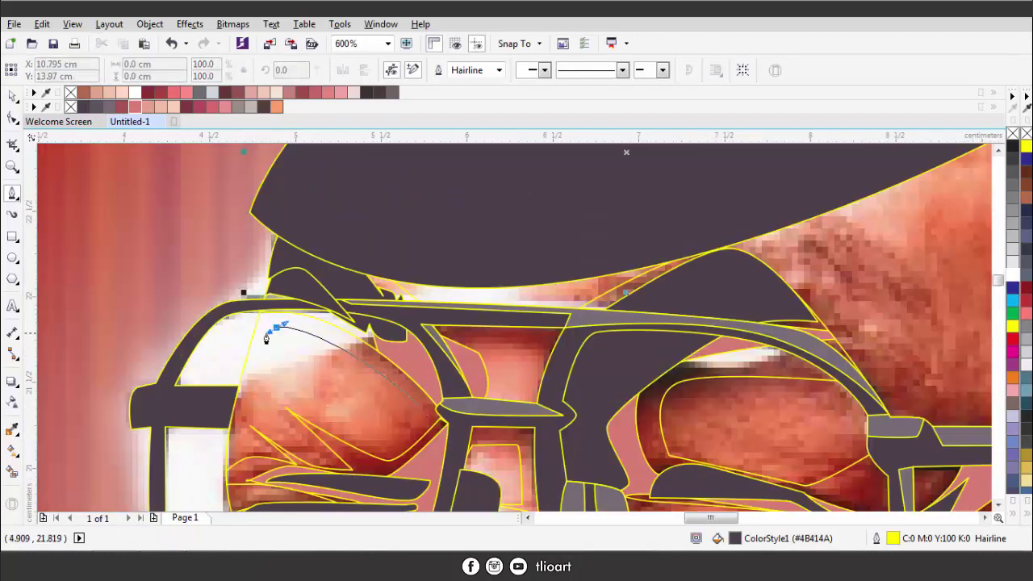
{"action": "left_click_drag", "start_coordinate": [268, 387], "coordinate": [276, 397]}
{"action": "left_click", "coordinate": [359, 425]}
- Trace a closed highlight shape on the skin between the nose shadow and the upper lip
{"action": "scroll", "coordinate": [360, 425], "scroll_direction": "down", "scroll_amount": 3}
{"action": "scroll", "coordinate": [242, 420], "scroll_direction": "up", "scroll_amount": 3}
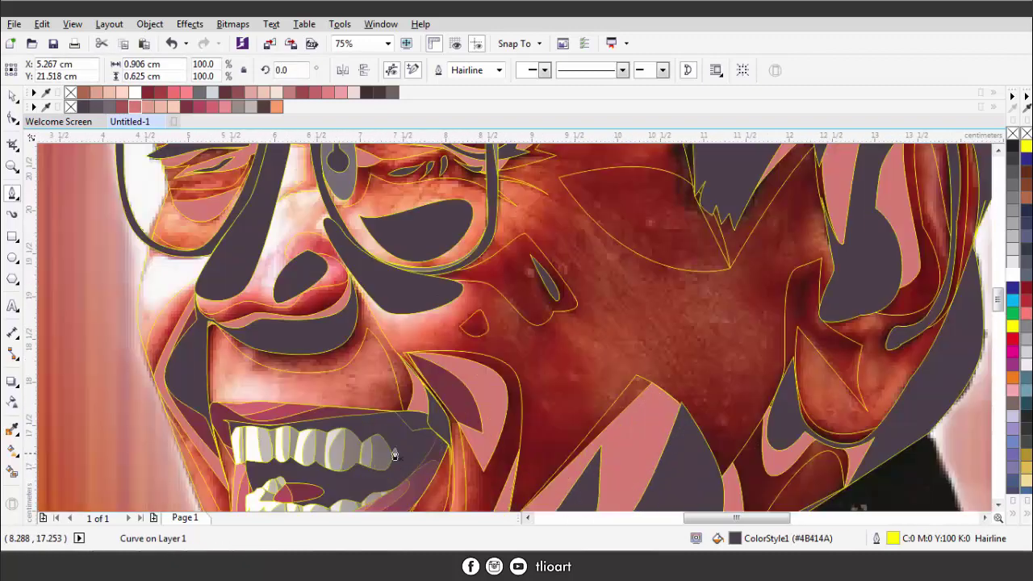
{"action": "left_click", "coordinate": [348, 369]}
{"action": "left_click", "coordinate": [611, 422]}
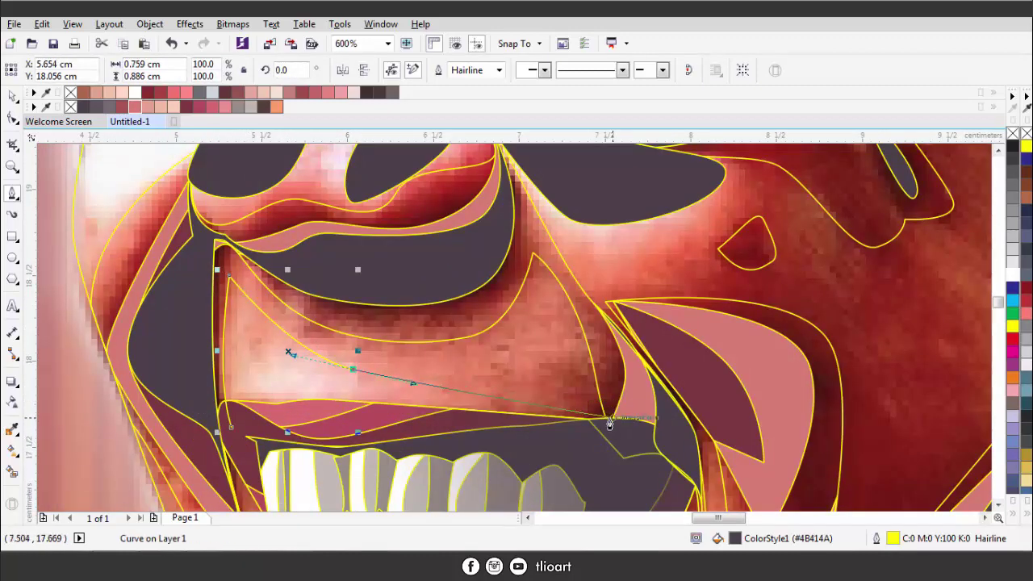
{"action": "left_click", "coordinate": [242, 433]}
- Trace a closed highlight shape about 0.75 cm wide and 0.68 cm high on the far cheek, below the lens and beside the nose
{"action": "scroll", "coordinate": [367, 422], "scroll_direction": "down", "scroll_amount": 1}
{"action": "scroll", "coordinate": [262, 290], "scroll_direction": "up", "scroll_amount": 2}
{"action": "left_click", "coordinate": [384, 230]}
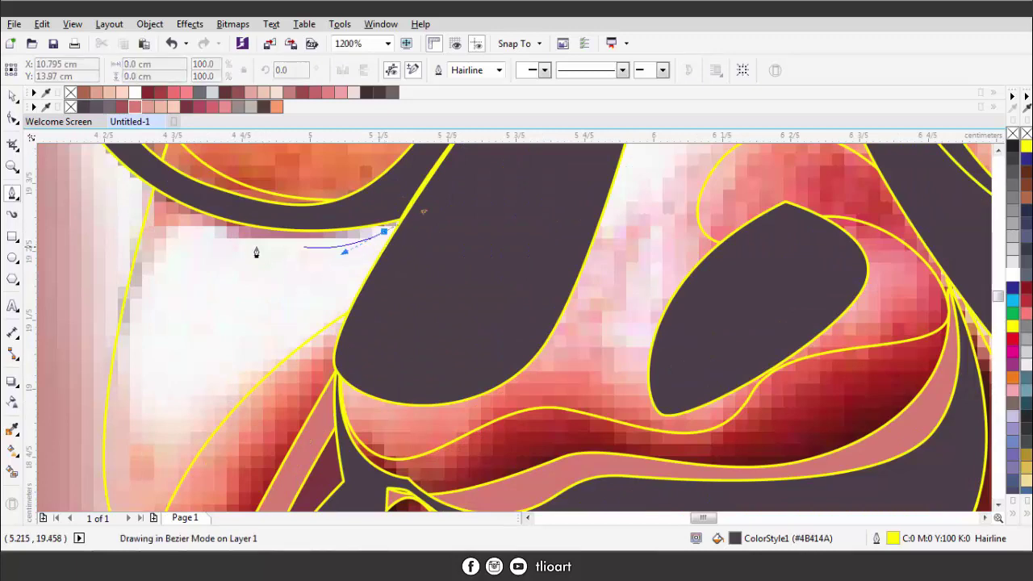
{"action": "left_click", "coordinate": [176, 249]}
{"action": "left_click_drag", "start_coordinate": [133, 456], "coordinate": [147, 487]}
{"action": "left_click_drag", "start_coordinate": [245, 384], "coordinate": [282, 337]}
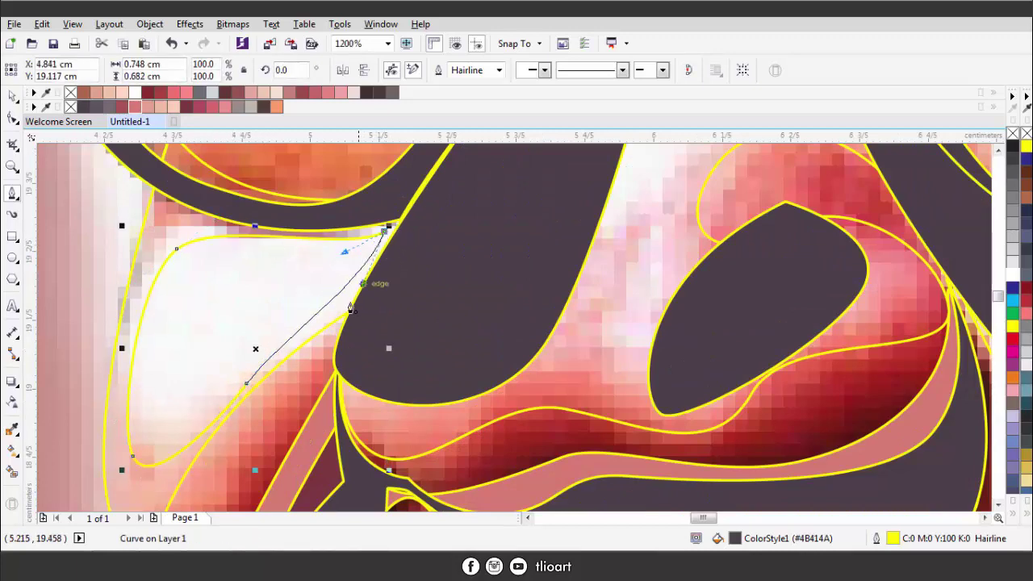
- Trace a closed highlight shape over the chin, beneath the lower-lip shadow
{"action": "scroll", "coordinate": [339, 298], "scroll_direction": "down", "scroll_amount": 4}
{"action": "scroll", "coordinate": [332, 377], "scroll_direction": "up", "scroll_amount": 3}
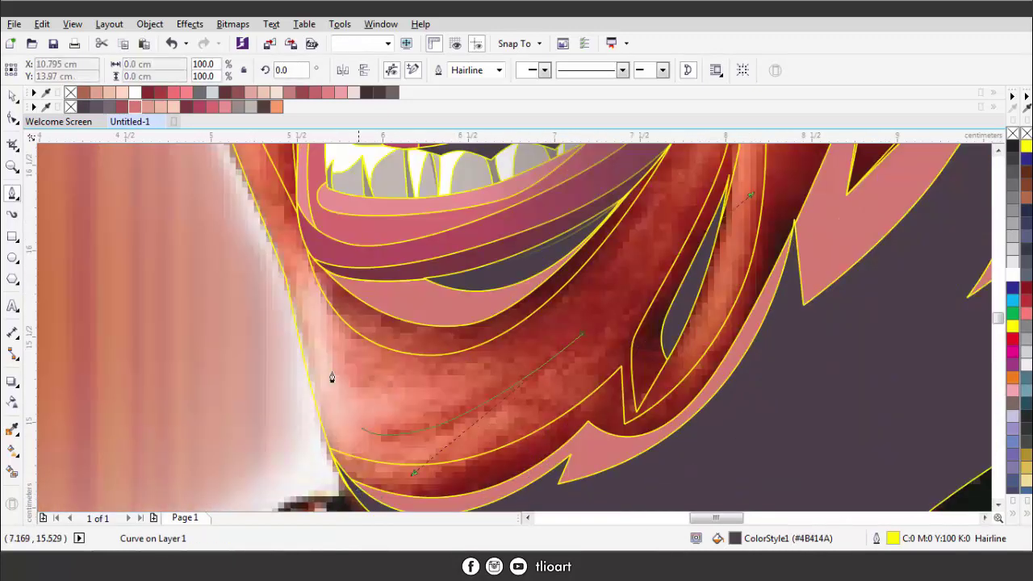
{"action": "left_click_drag", "start_coordinate": [316, 276], "coordinate": [584, 337]}
{"action": "scroll", "coordinate": [472, 475], "scroll_direction": "down", "scroll_amount": 1}
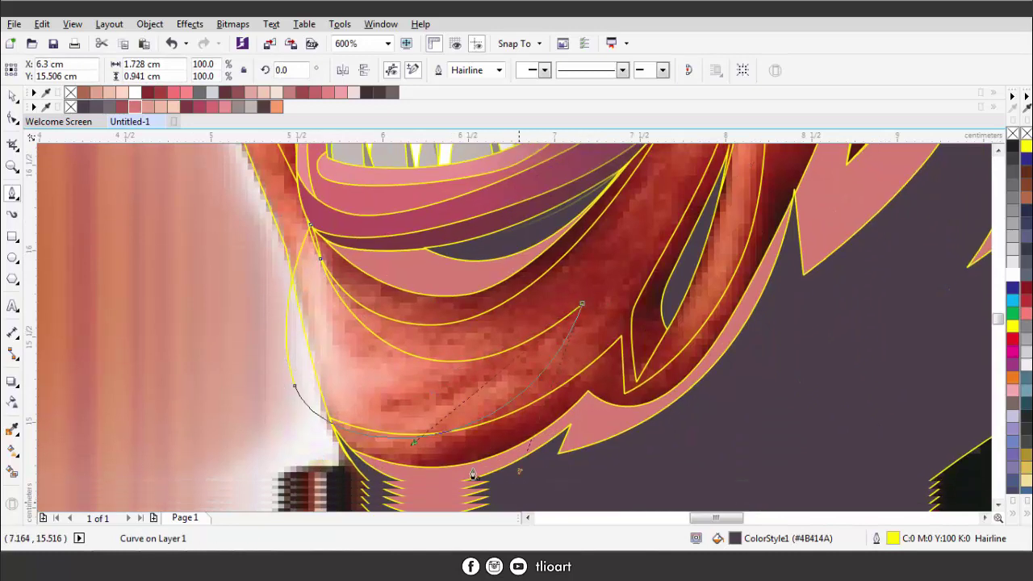
- Draw a narrow closed highlight about 0.62 cm wide and 2.18 cm high along the smile fold beside the mouth corner
{"action": "scroll", "coordinate": [473, 474], "scroll_direction": "down", "scroll_amount": 3}
{"action": "scroll", "coordinate": [537, 323], "scroll_direction": "up", "scroll_amount": 3}
{"action": "left_click", "coordinate": [607, 211]}
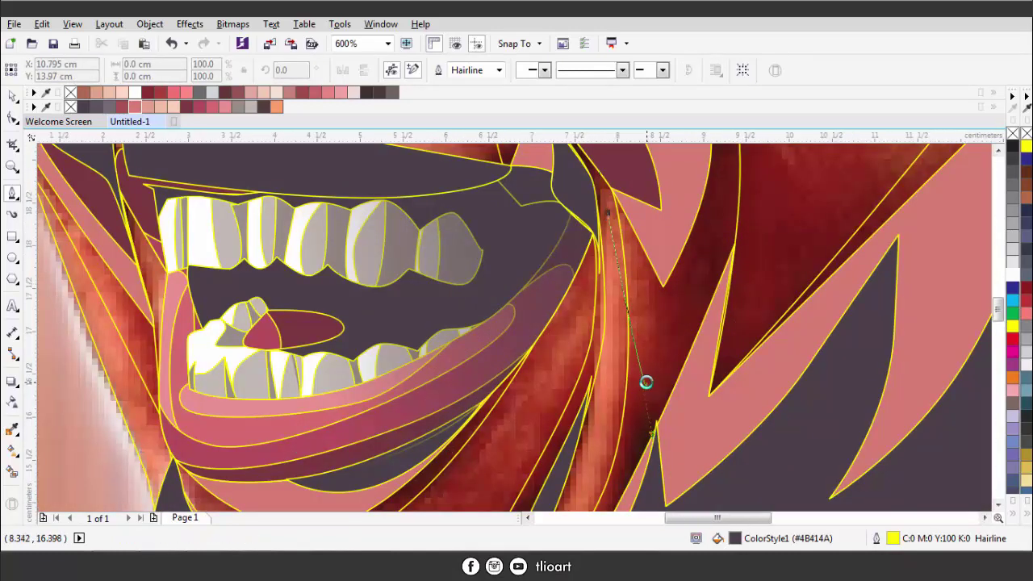
{"action": "scroll", "coordinate": [646, 381], "scroll_direction": "down", "scroll_amount": 3}
{"action": "scroll", "coordinate": [597, 428], "scroll_direction": "up", "scroll_amount": 3}
{"action": "left_click", "coordinate": [594, 433]}
{"action": "scroll", "coordinate": [654, 271], "scroll_direction": "down", "scroll_amount": 2}
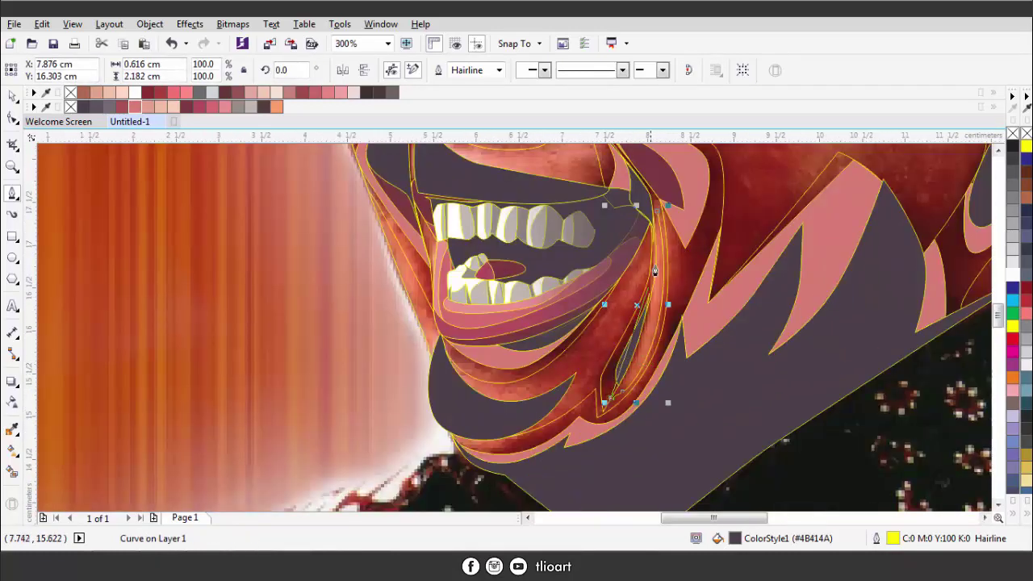
{"action": "scroll", "coordinate": [655, 271], "scroll_direction": "up", "scroll_amount": 2}
{"action": "left_click", "coordinate": [643, 211]}
- Try two closed highlight shapes on the near cheek in front of the ear and delete both
{"action": "scroll", "coordinate": [652, 410], "scroll_direction": "down", "scroll_amount": 6}
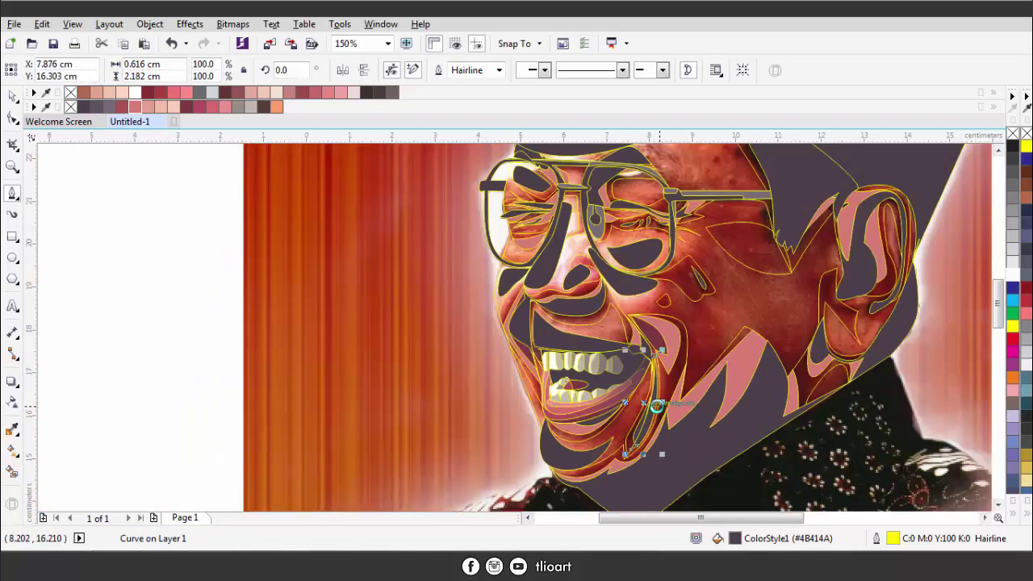
{"action": "scroll", "coordinate": [642, 329], "scroll_direction": "up", "scroll_amount": 4}
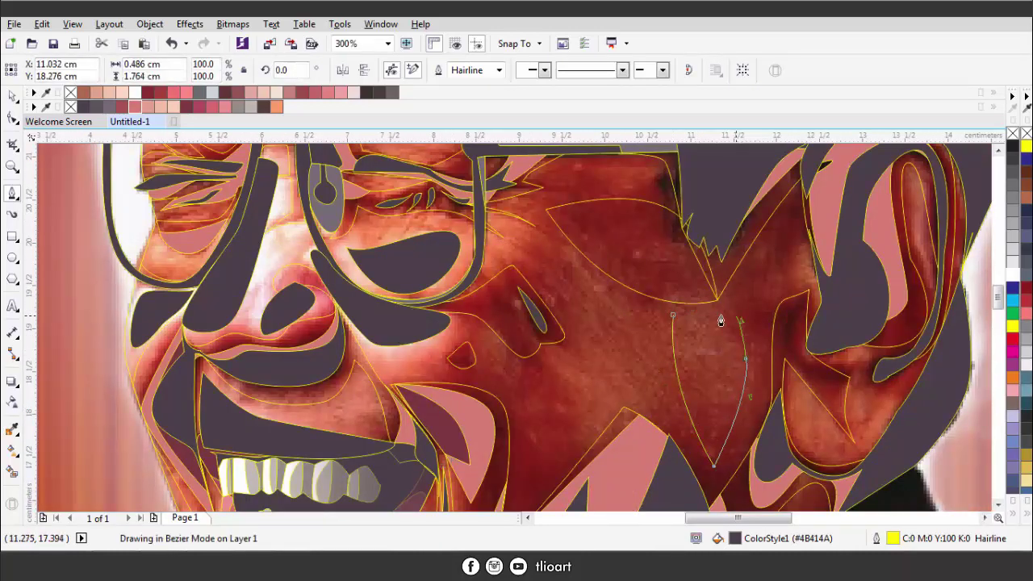
{"action": "left_click", "coordinate": [571, 252]}
{"action": "left_click_drag", "start_coordinate": [663, 443], "coordinate": [573, 304]}
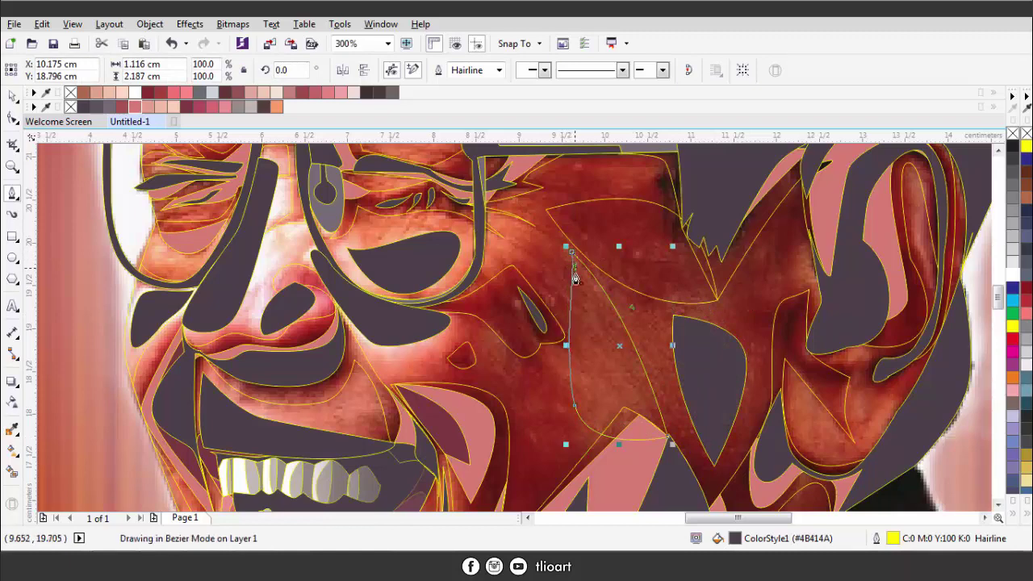
{"action": "left_click", "coordinate": [571, 251]}
{"action": "scroll", "coordinate": [630, 380], "scroll_direction": "down", "scroll_amount": 1}
{"action": "key", "text": "space"}
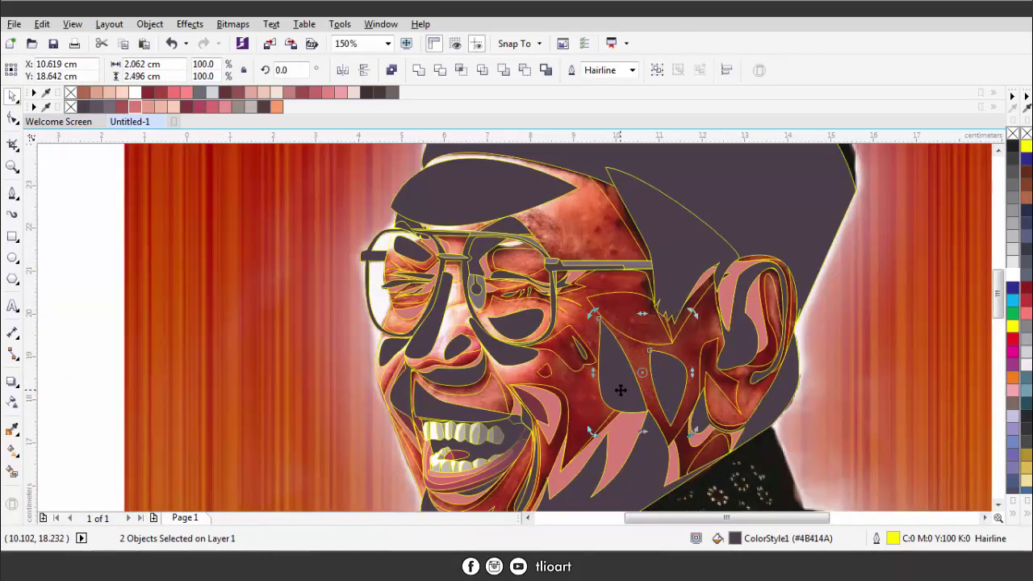
{"action": "key", "text": "Delete"}
- Combine the traced facial highlight shapes into one curve and fill it with the lightest peach skin tone
{"action": "scroll", "coordinate": [458, 450], "scroll_direction": "down", "scroll_amount": 1}
{"action": "scroll", "coordinate": [457, 450], "scroll_direction": "up", "scroll_amount": 2}
{"action": "left_click", "coordinate": [457, 480]}
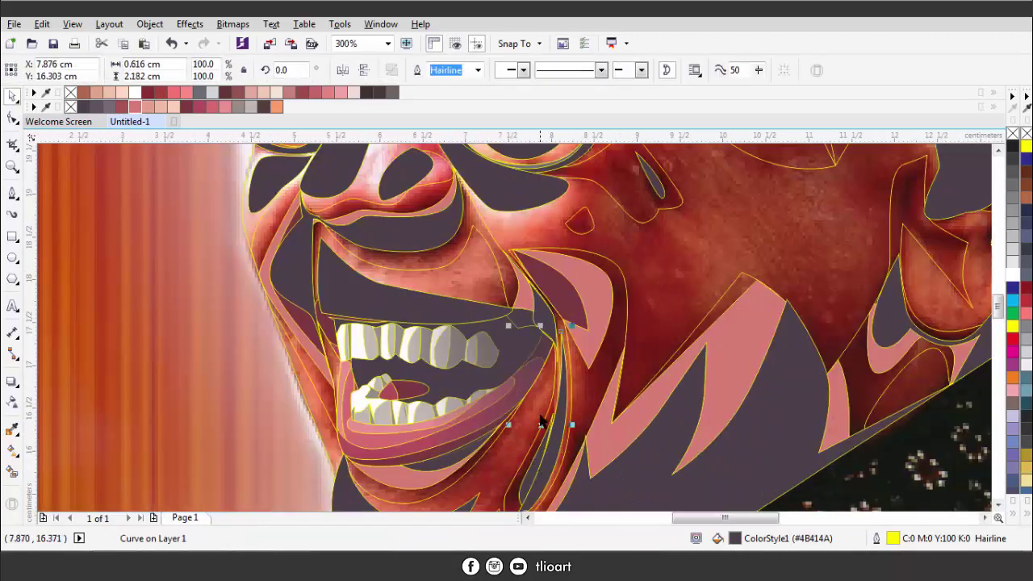
{"action": "scroll", "coordinate": [454, 477], "scroll_direction": "down", "scroll_amount": 1}
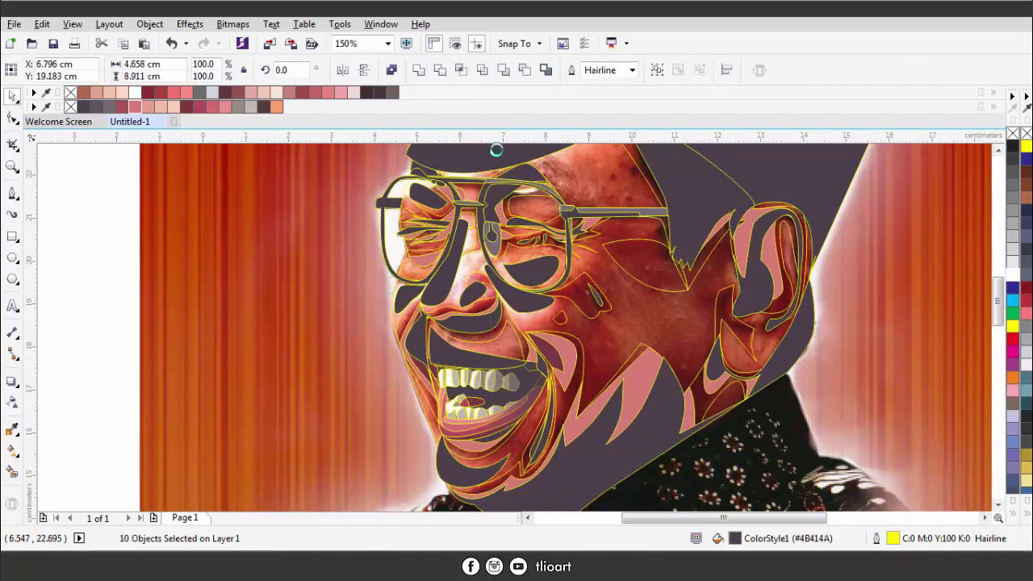
{"action": "scroll", "coordinate": [496, 150], "scroll_direction": "down", "scroll_amount": 1}
{"action": "scroll", "coordinate": [565, 283], "scroll_direction": "up", "scroll_amount": 1}
{"action": "left_click", "coordinate": [613, 323]}
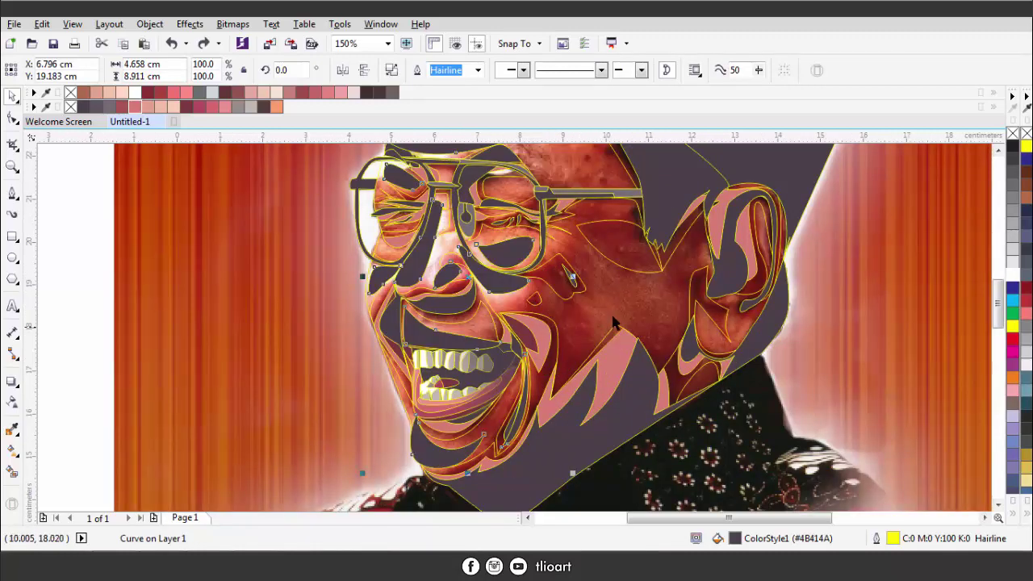
{"action": "key", "text": "ctrl+z"}
{"action": "key", "text": "ctrl+l"}
{"action": "left_click", "coordinate": [276, 265]}
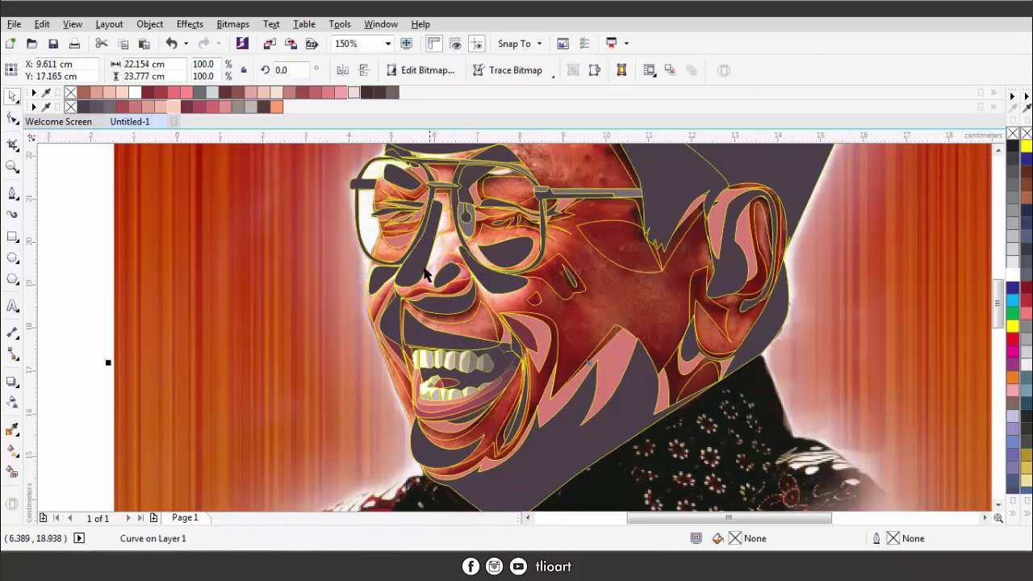
{"action": "left_click", "coordinate": [423, 273]}
{"action": "key", "text": "Escape"}
- Fill the combined cheek shapes and the remaining unfilled facial shading curve with ColorStyle8 (#E7A493)
{"action": "left_click", "coordinate": [556, 285]}
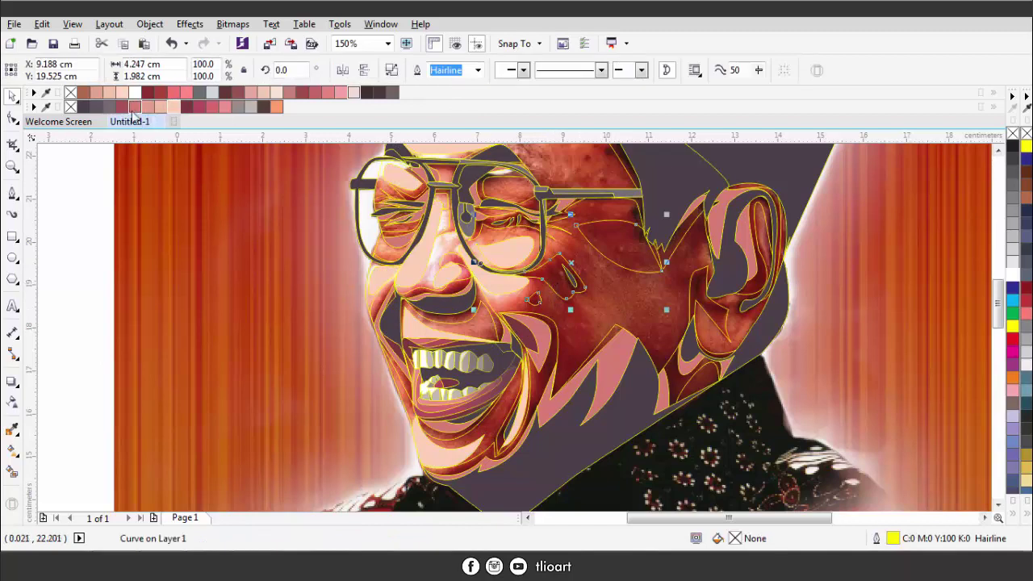
{"action": "left_click", "coordinate": [149, 109]}
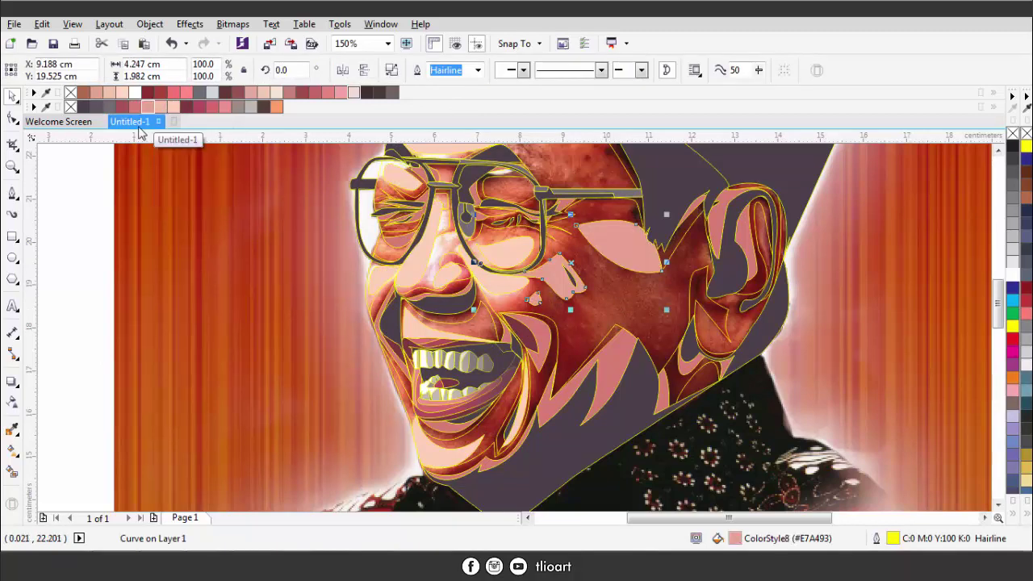
{"action": "left_click", "coordinate": [510, 319], "text": "shift"}
- Fill the base outline of the whole face with ColorStyle9 (#F2BEA6)
{"action": "left_click", "coordinate": [472, 323]}
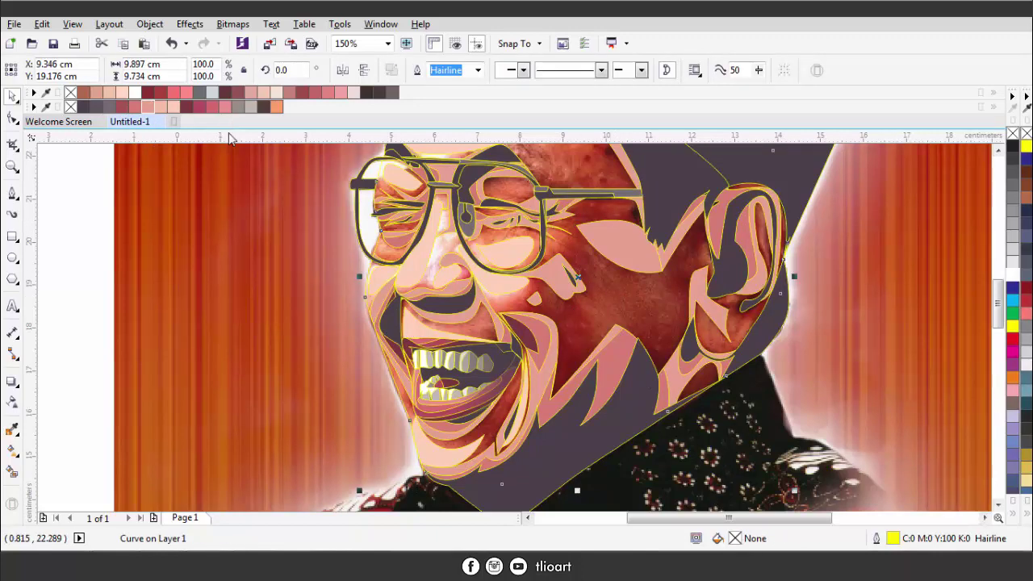
{"action": "scroll", "coordinate": [252, 207], "scroll_direction": "down", "scroll_amount": 2}
{"action": "scroll", "coordinate": [378, 271], "scroll_direction": "up", "scroll_amount": 4}
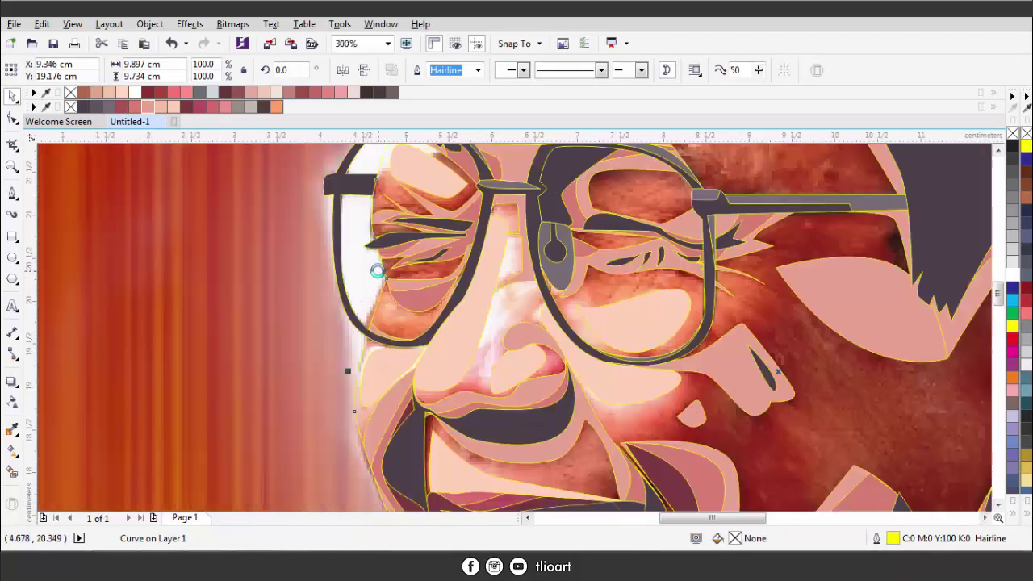
{"action": "scroll", "coordinate": [301, 234], "scroll_direction": "down", "scroll_amount": 4}
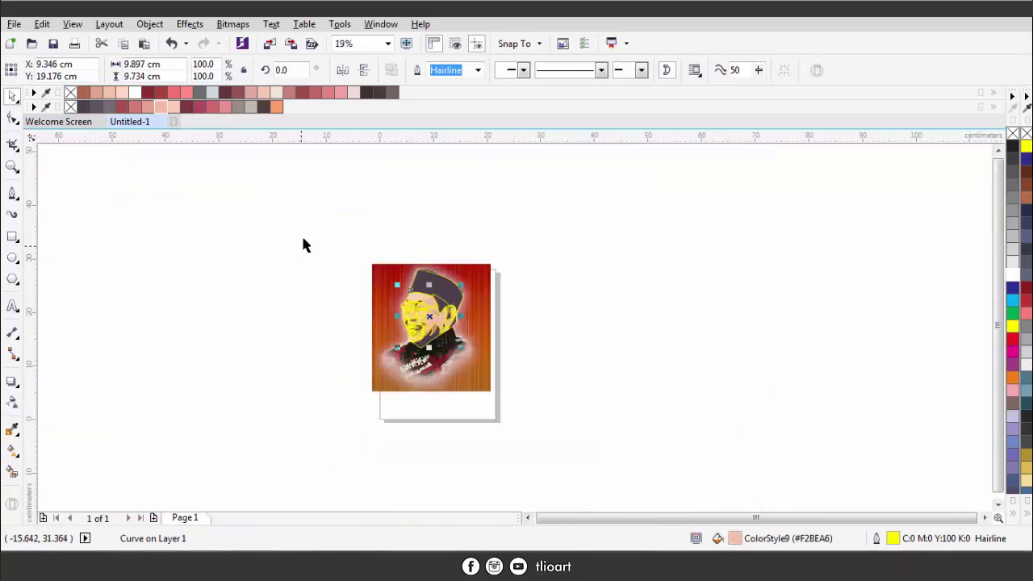
- Remove the yellow outlines from all traced shapes of the portrait
{"action": "scroll", "coordinate": [301, 233], "scroll_direction": "up", "scroll_amount": 2}
{"action": "left_click_drag", "start_coordinate": [301, 233], "coordinate": [687, 484]}
{"action": "right_click", "coordinate": [1018, 141]}
{"action": "left_click", "coordinate": [739, 330]}
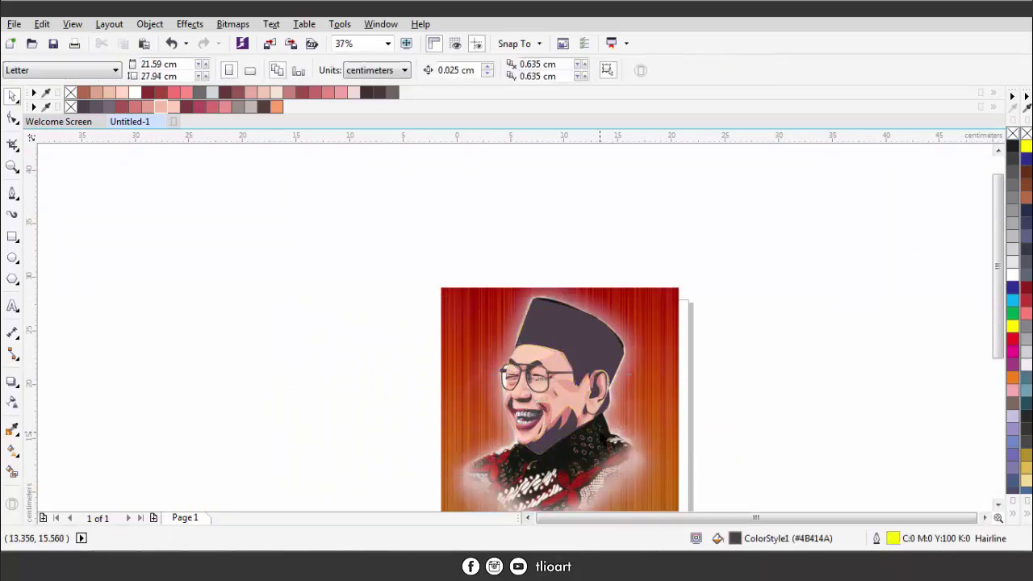
- Apply a fading transparency to the dark maroon fold shadow beside the mouth corner
{"action": "scroll", "coordinate": [601, 440], "scroll_direction": "up", "scroll_amount": 3}
{"action": "left_click", "coordinate": [366, 338]}
{"action": "key", "text": "space"}
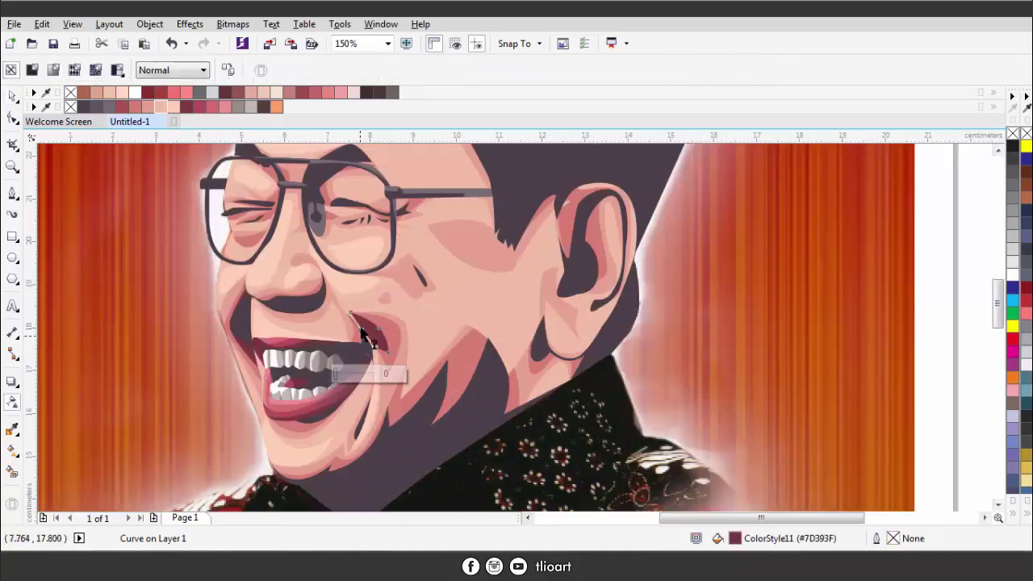
{"action": "scroll", "coordinate": [367, 363], "scroll_direction": "up", "scroll_amount": 2}
{"action": "scroll", "coordinate": [339, 331], "scroll_direction": "down", "scroll_amount": 2}
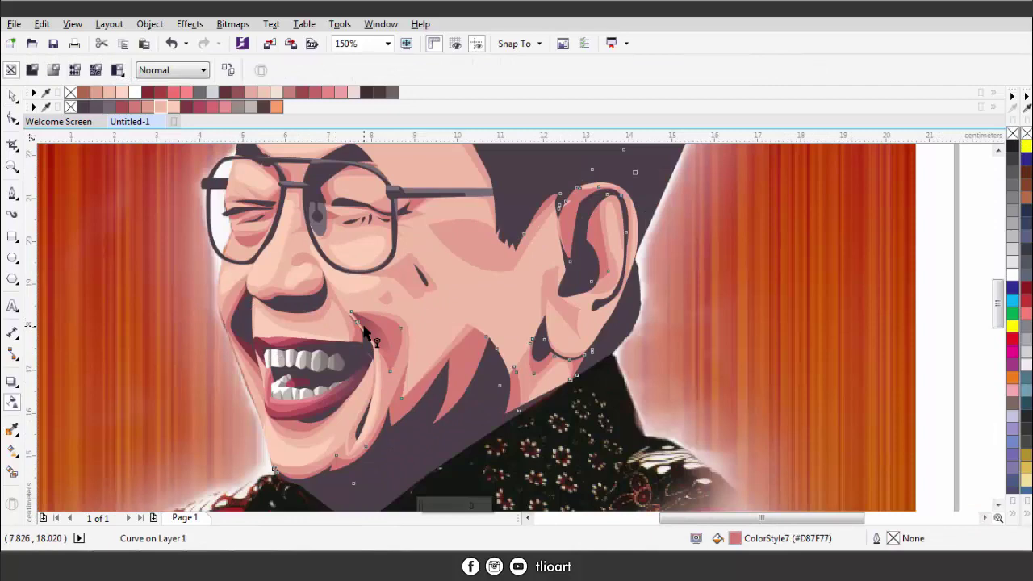
{"action": "key", "text": "space"}
- Start a Bezier shape for the shirt, tracing from beneath the chin along the far shoulder down to the sleeve end
{"action": "left_click", "coordinate": [559, 392]}
{"action": "scroll", "coordinate": [491, 387], "scroll_direction": "down", "scroll_amount": 3}
{"action": "scroll", "coordinate": [452, 404], "scroll_direction": "up", "scroll_amount": 2}
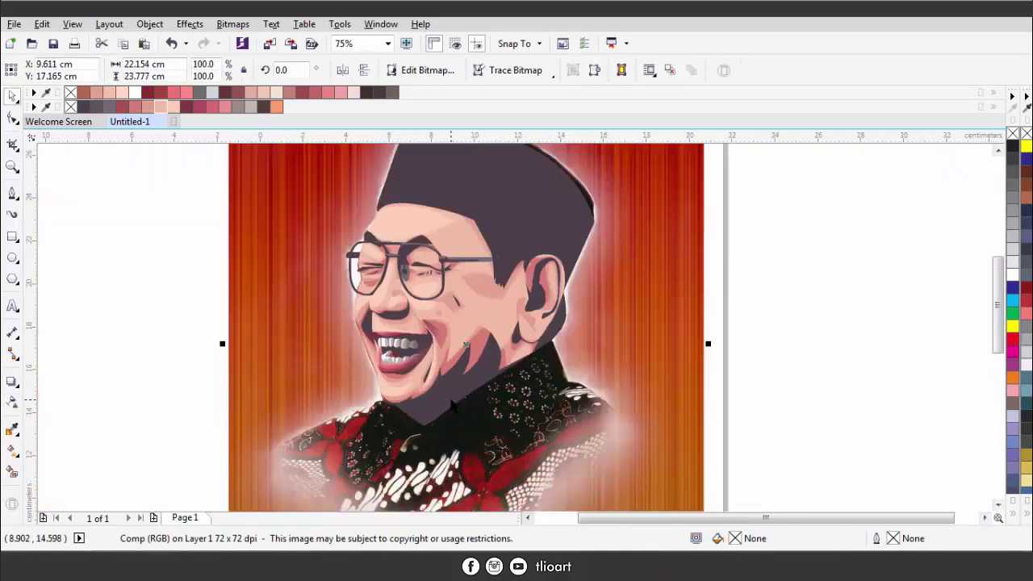
{"action": "key", "text": "space"}
{"action": "scroll", "coordinate": [436, 411], "scroll_direction": "up", "scroll_amount": 2}
{"action": "left_click", "coordinate": [484, 377]}
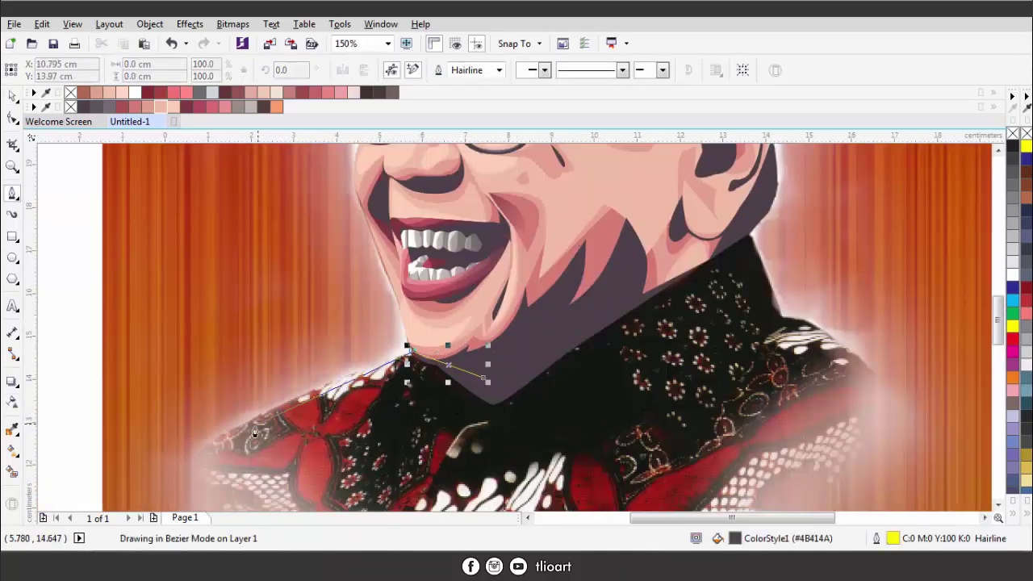
{"action": "left_click_drag", "start_coordinate": [190, 440], "coordinate": [176, 486]}
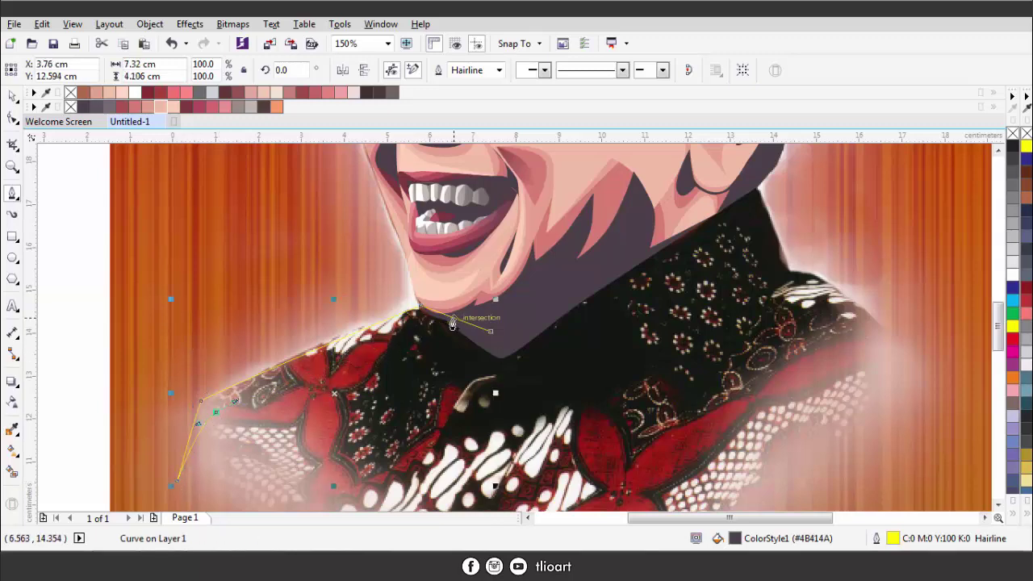
- Continue the shirt shape along the collar and near shoulder, closing it at about 18.31 cm wide and 7.30 cm high
{"action": "left_click", "coordinate": [619, 268]}
{"action": "left_click", "coordinate": [738, 202]}
{"action": "left_click_drag", "start_coordinate": [762, 277], "coordinate": [569, 420]}
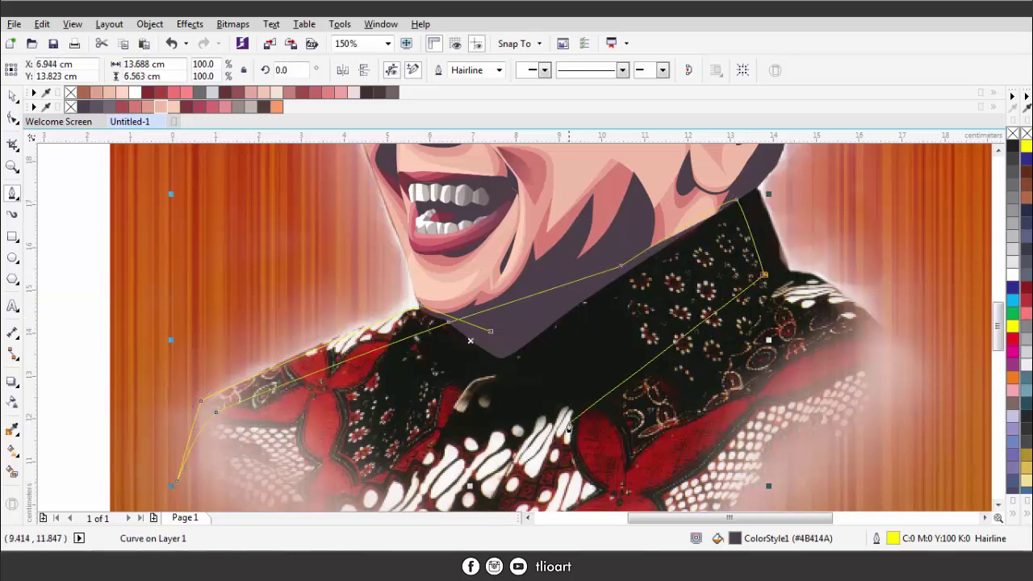
{"action": "scroll", "coordinate": [790, 284], "scroll_direction": "down", "scroll_amount": 2}
{"action": "scroll", "coordinate": [838, 315], "scroll_direction": "up", "scroll_amount": 2}
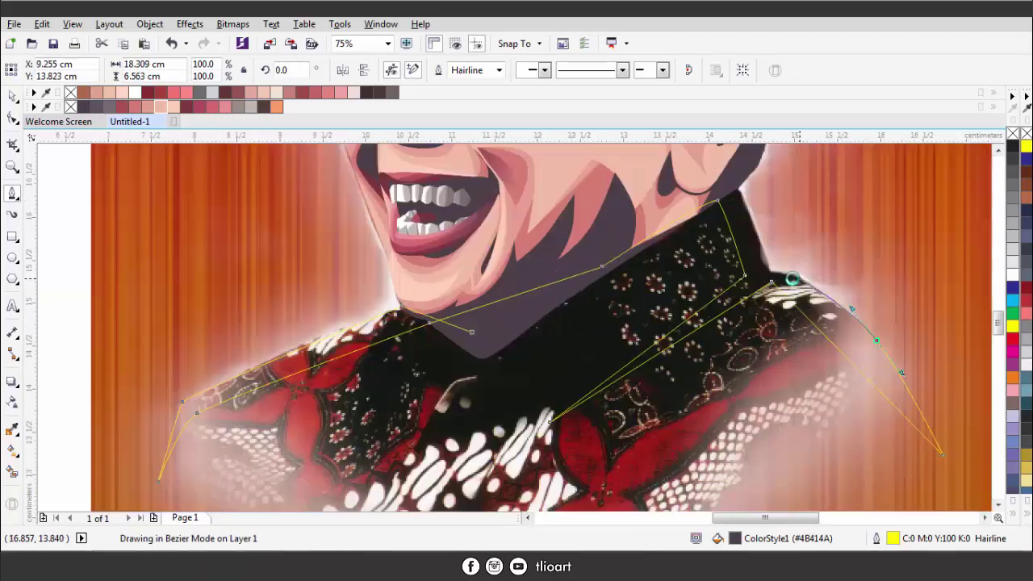
{"action": "scroll", "coordinate": [807, 310], "scroll_direction": "down", "scroll_amount": 2}
- Place the shirt collar and shoulder shape behind the face and fill it with ColorStyle3 (#776D76)
{"action": "right_click", "coordinate": [542, 309]}
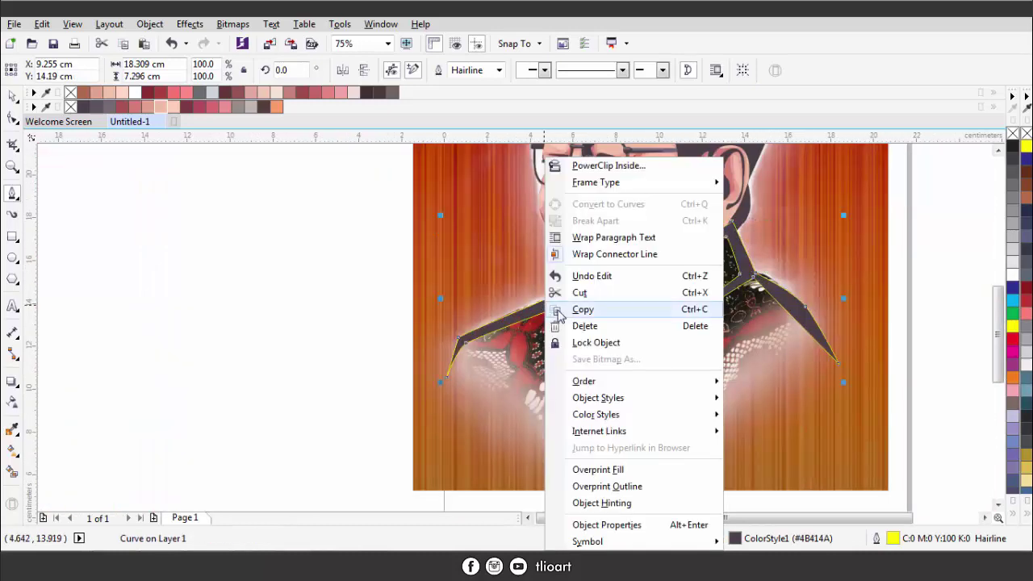
{"action": "left_click", "coordinate": [772, 473]}
{"action": "scroll", "coordinate": [386, 364], "scroll_direction": "down", "scroll_amount": 2}
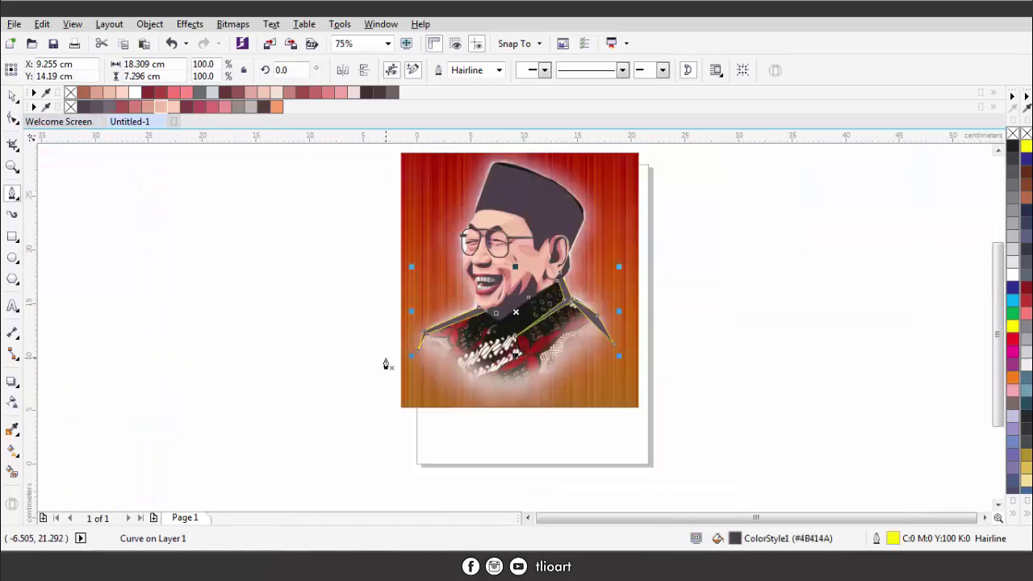
{"action": "scroll", "coordinate": [325, 306], "scroll_direction": "up", "scroll_amount": 2}
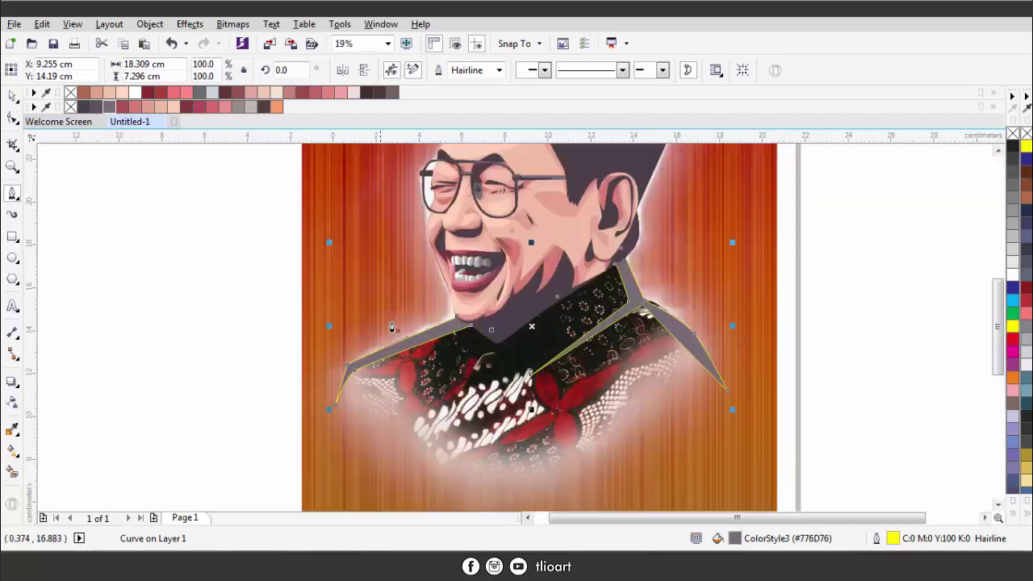
- Draw an unfilled square about 22.15 cm on each side over the portrait, placed behind the traced shapes
{"action": "scroll", "coordinate": [325, 306], "scroll_direction": "down", "scroll_amount": 3}
{"action": "scroll", "coordinate": [242, 290], "scroll_direction": "up", "scroll_amount": 2}
{"action": "scroll", "coordinate": [79, 280], "scroll_direction": "down", "scroll_amount": 1}
{"action": "key", "text": "space"}
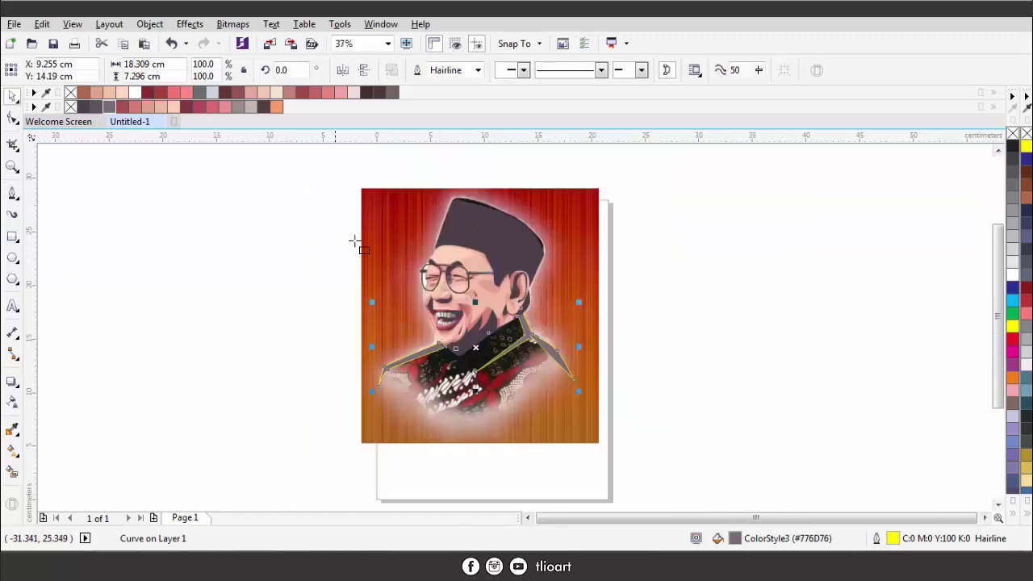
{"action": "left_click_drag", "start_coordinate": [355, 184], "coordinate": [603, 430]}
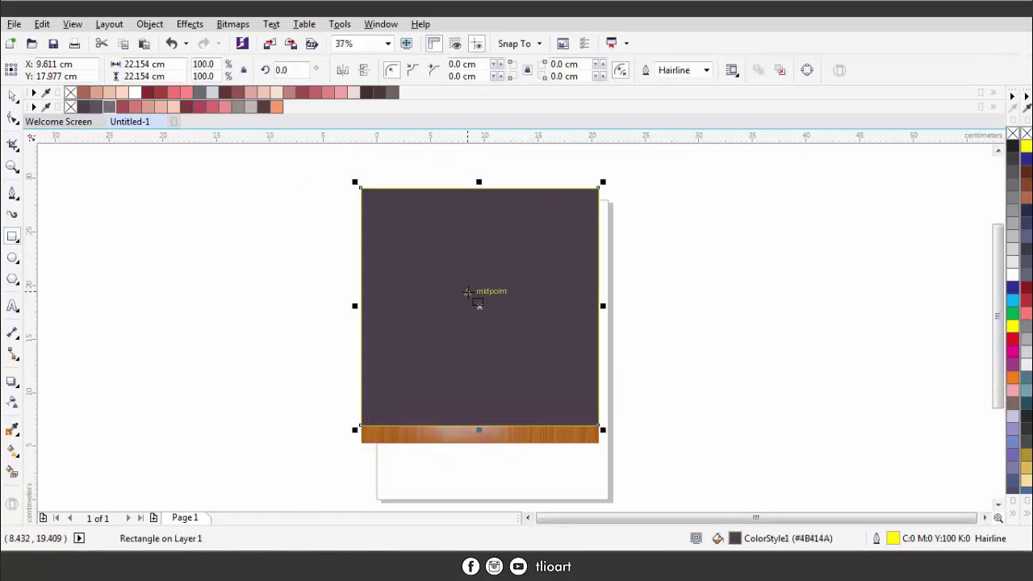
{"action": "key", "text": "shift+Page_Down"}
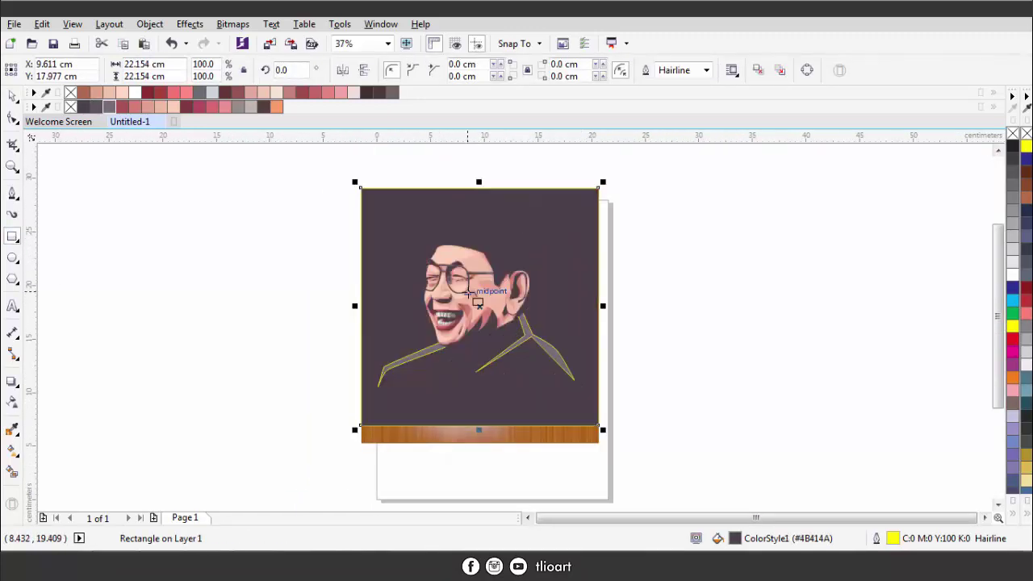
{"action": "left_click", "coordinate": [1014, 138]}
- Trace a closed Bezier shirt body about 17.78 cm wide and 7.59 cm high, with a wavy lower edge beneath the shoulders
{"action": "scroll", "coordinate": [436, 377], "scroll_direction": "up", "scroll_amount": 4}
{"action": "left_click", "coordinate": [12, 193]}
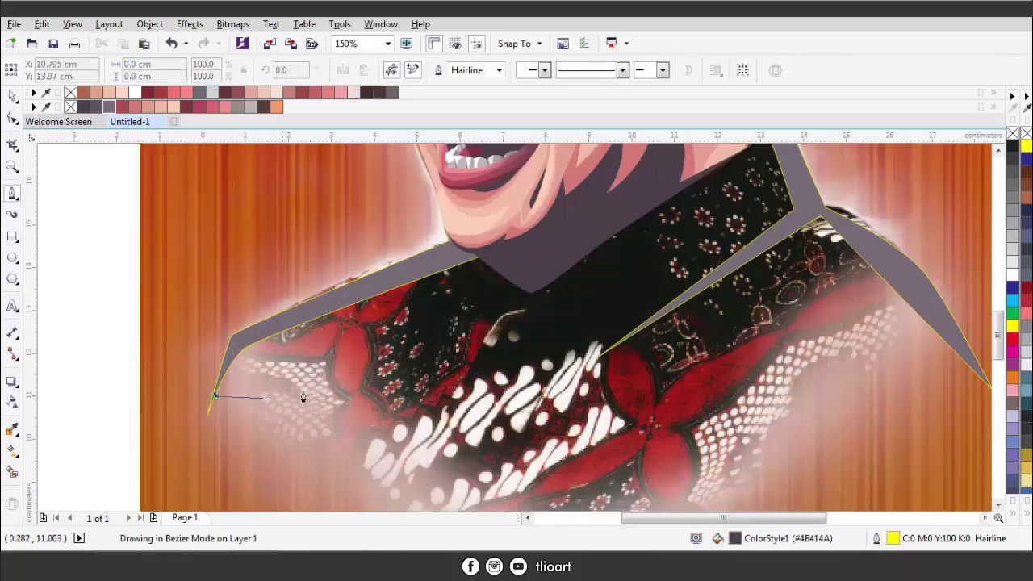
{"action": "left_click_drag", "start_coordinate": [439, 400], "coordinate": [512, 432]}
{"action": "left_click_drag", "start_coordinate": [795, 355], "coordinate": [798, 357]}
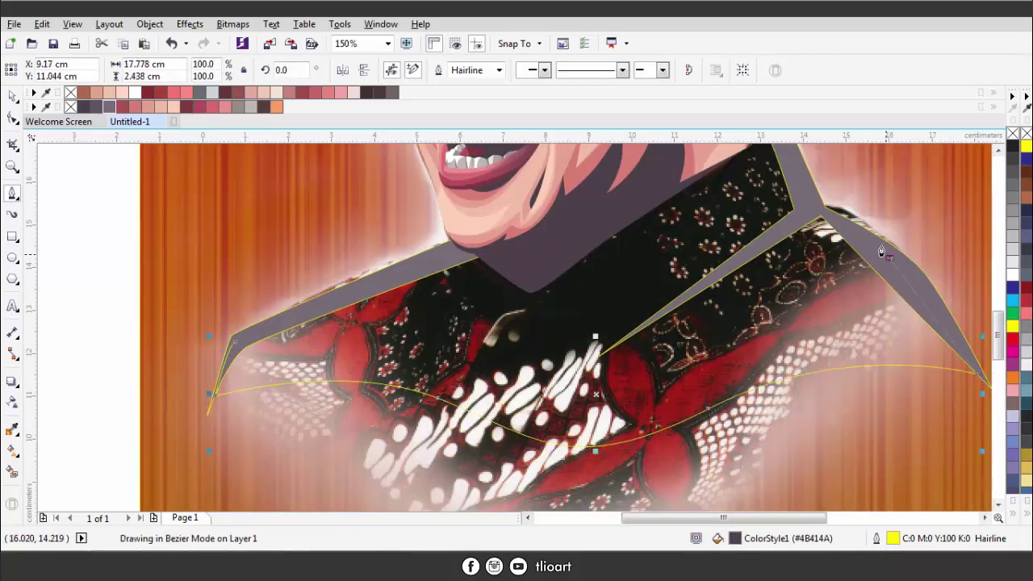
{"action": "scroll", "coordinate": [882, 252], "scroll_direction": "down", "scroll_amount": 2}
{"action": "scroll", "coordinate": [676, 219], "scroll_direction": "up", "scroll_amount": 2}
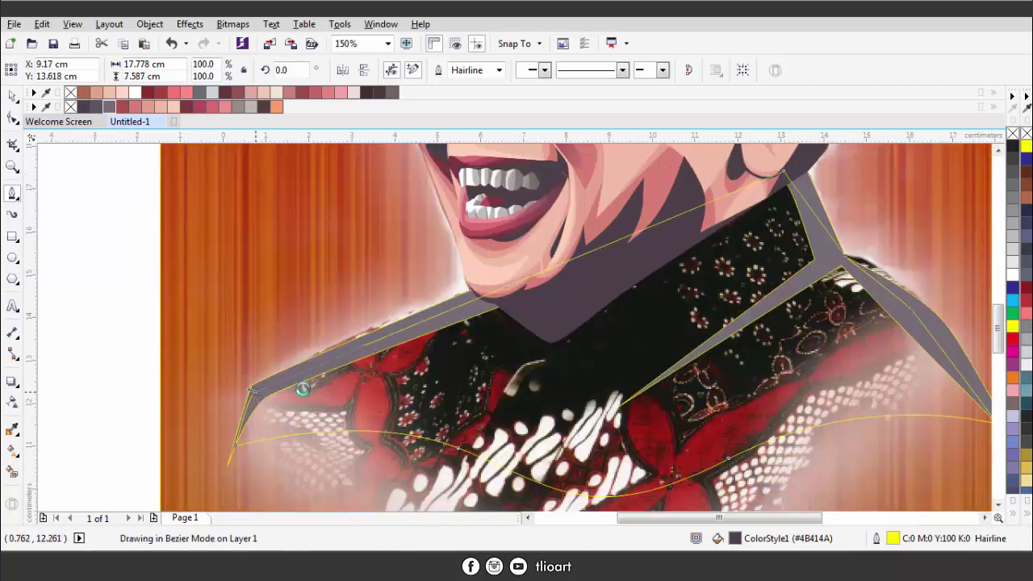
{"action": "left_click", "coordinate": [301, 388]}
- Place the shirt body behind the collar and face shapes and fill it with ColorStyle2 (#5E545D)
{"action": "scroll", "coordinate": [302, 388], "scroll_direction": "down", "scroll_amount": 2}
{"action": "right_click", "coordinate": [374, 152]}
{"action": "mouse_move", "coordinate": [427, 378]}
{"action": "left_click", "coordinate": [605, 470]}
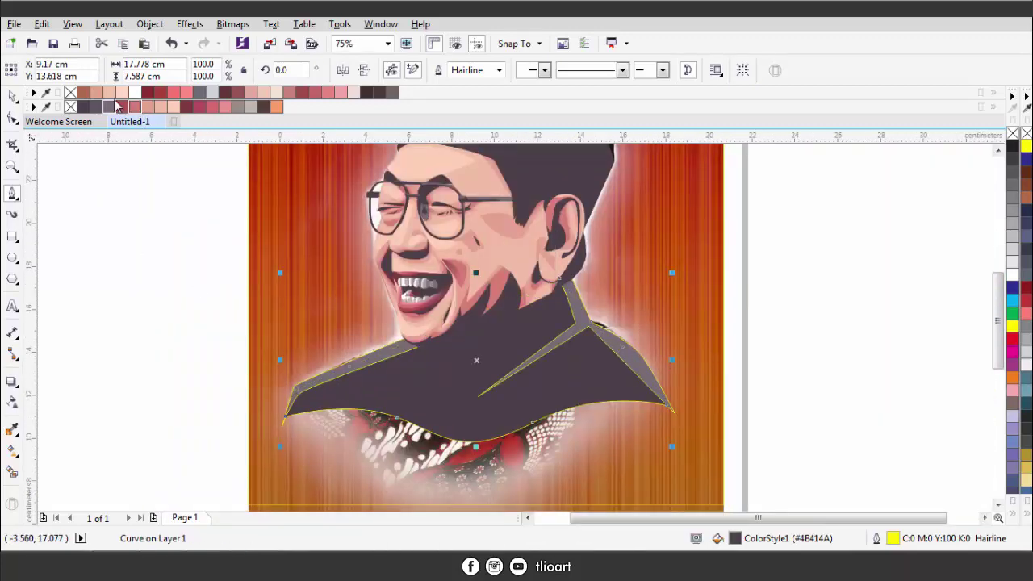
{"action": "scroll", "coordinate": [319, 382], "scroll_direction": "down", "scroll_amount": 2}
{"action": "scroll", "coordinate": [394, 353], "scroll_direction": "up", "scroll_amount": 2}
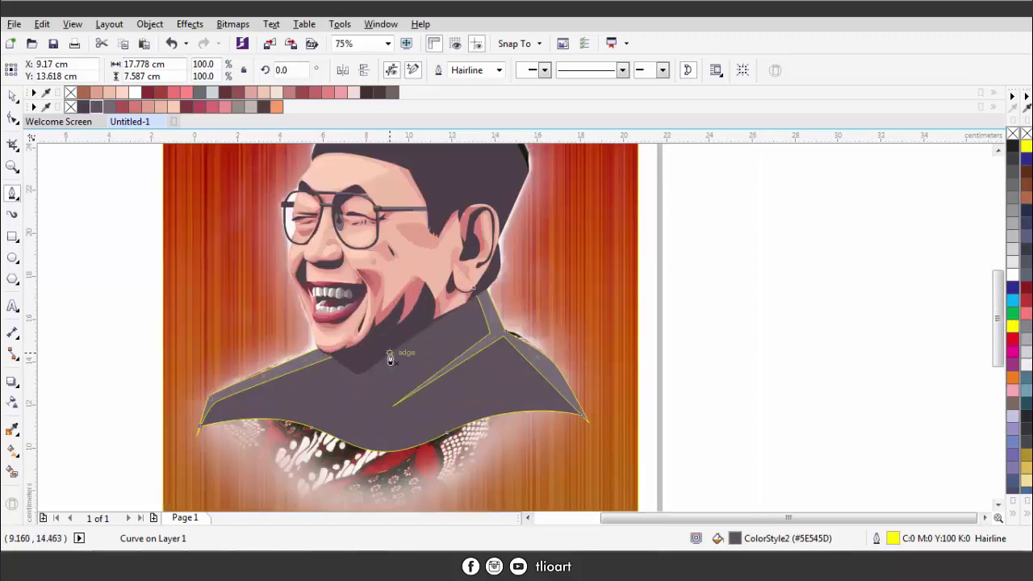
- Give the skin base shape an 8 pt outline, convert it to an object, and fill it with ColorStyle1 (#4B414A)
{"action": "key", "text": "F10"}
{"action": "left_click", "coordinate": [477, 71]}
{"action": "left_click", "coordinate": [437, 182]}
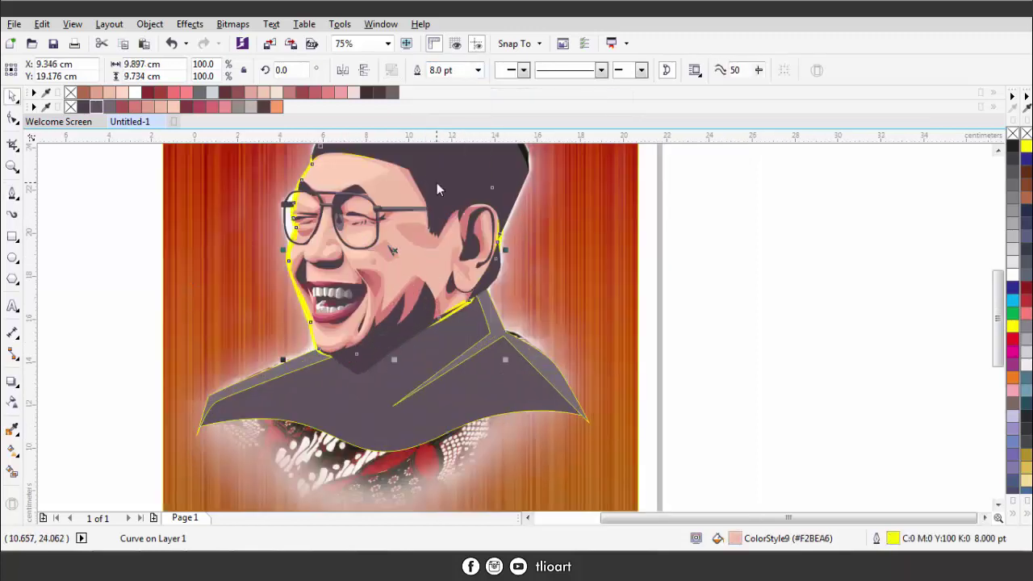
{"action": "key", "text": "ctrl+shift+q"}
{"action": "scroll", "coordinate": [299, 296], "scroll_direction": "up", "scroll_amount": 4}
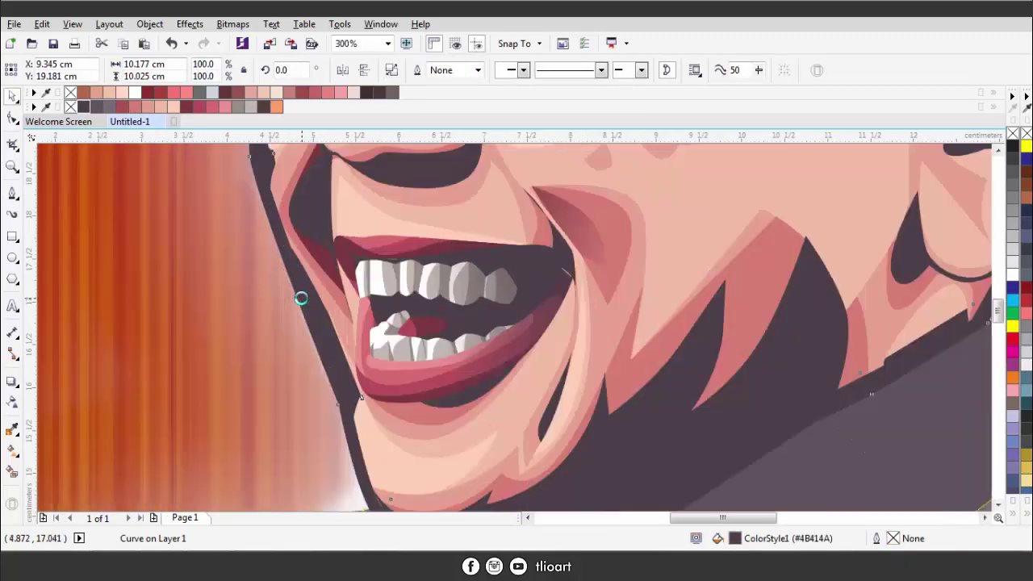
{"action": "right_click", "coordinate": [299, 295]}
{"action": "left_click", "coordinate": [339, 166]}
{"action": "left_click", "coordinate": [445, 475]}
{"action": "scroll", "coordinate": [331, 392], "scroll_direction": "down", "scroll_amount": 1}
{"action": "scroll", "coordinate": [331, 391], "scroll_direction": "down", "scroll_amount": 5}
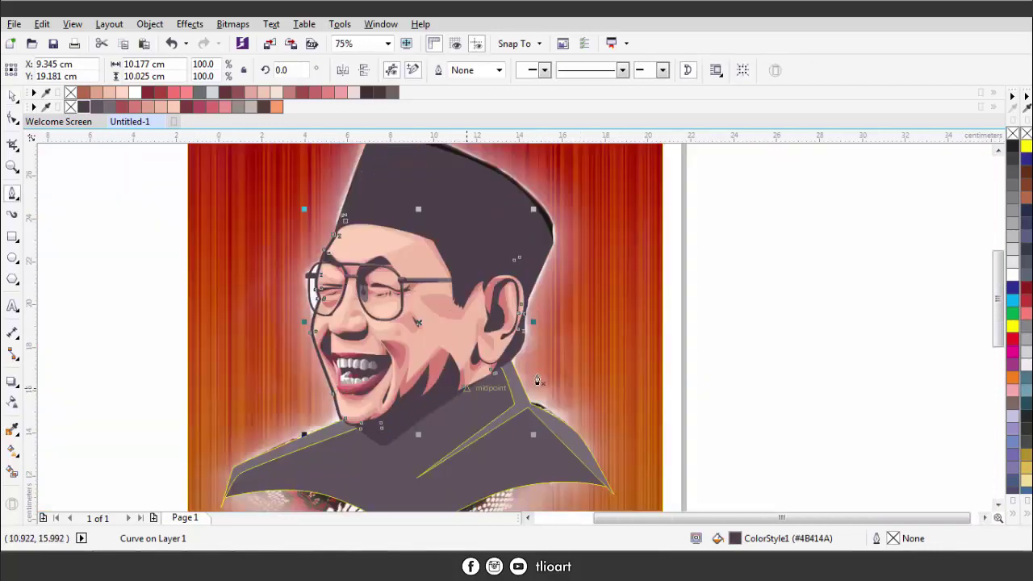
{"action": "key", "text": "F5"}
{"action": "left_click", "coordinate": [576, 286]}
{"action": "left_click_drag", "start_coordinate": [611, 337], "coordinate": [611, 343]}
{"action": "key", "text": "Delete"}
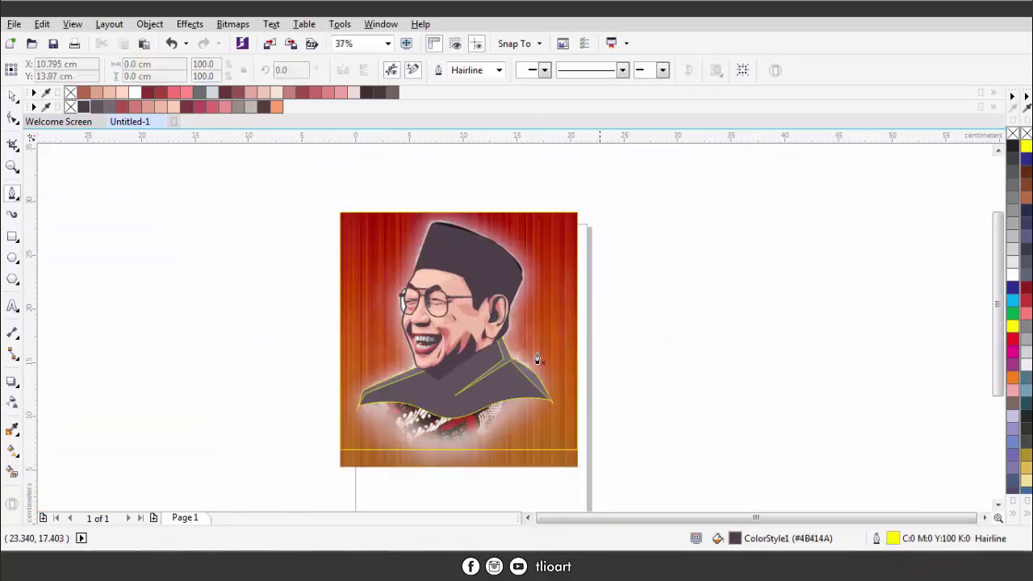
{"action": "left_click", "coordinate": [12, 280]}
{"action": "left_click_drag", "start_coordinate": [381, 215], "coordinate": [506, 345]}
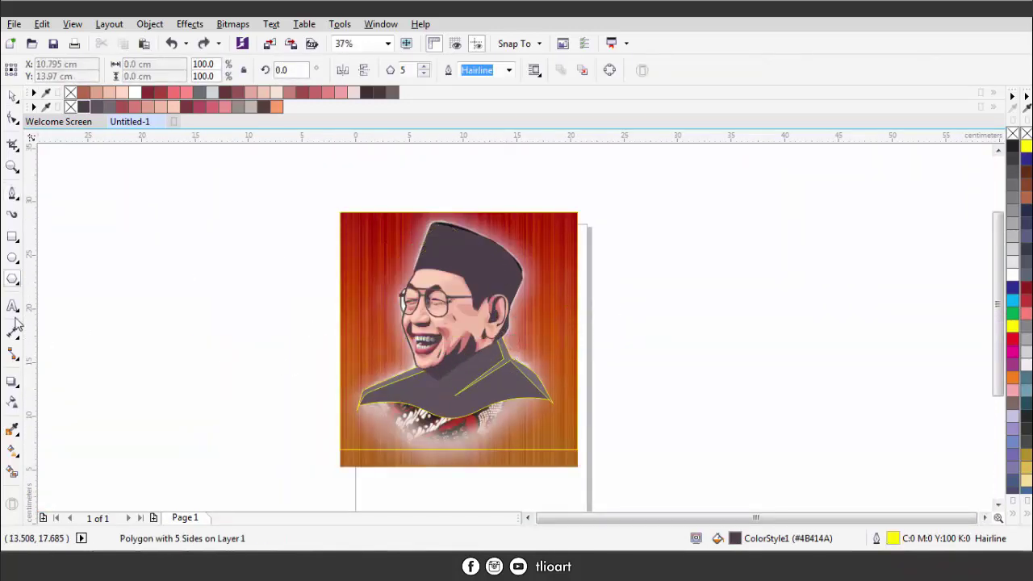
{"action": "key", "text": "ctrl+z"}
- Draw a circle about 17.14 cm across behind the portrait, filled with ColorStyle19 (#FF9E6B), and fill the background square with ColorStyle1
{"action": "key", "text": "F7"}
{"action": "mouse_move", "coordinate": [372, 225]}
{"action": "left_mouse_down"}
{"action": "mouse_move", "coordinate": [554, 396]}
{"action": "mouse_move", "coordinate": [479, 302]}
{"action": "mouse_move", "coordinate": [422, 335]}
{"action": "left_mouse_up"}
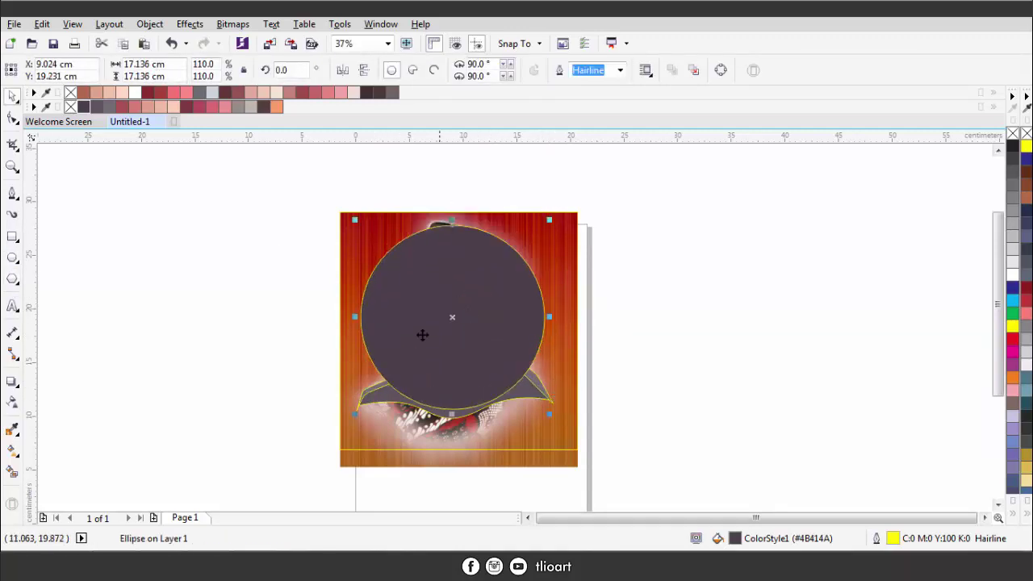
{"action": "right_click", "coordinate": [445, 299]}
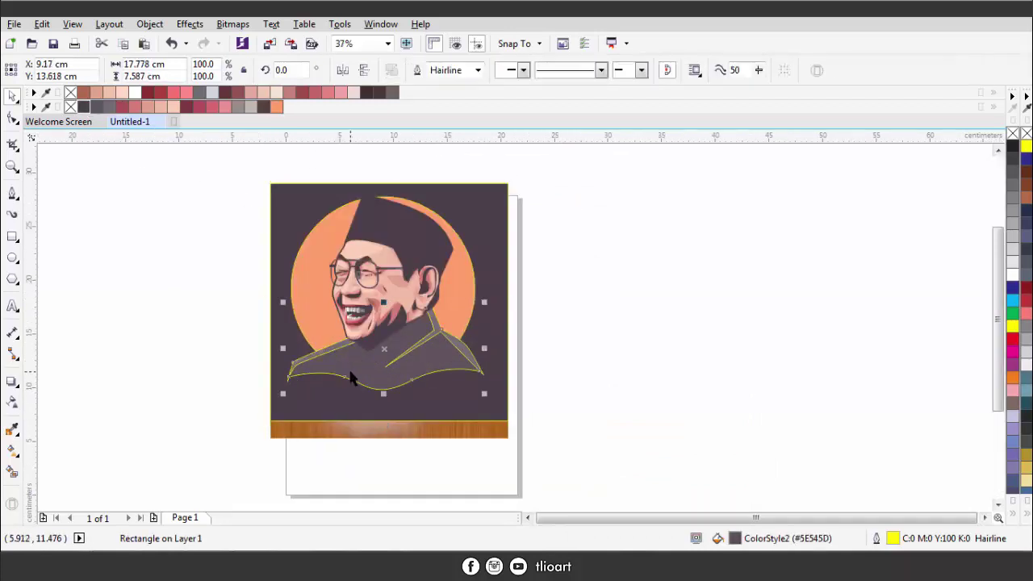
- Recolor the shirt body with ColorStyle1 (#4B414A) and the collar and shoulder shape with ColorStyle2 (#5E545D)
{"action": "left_click", "coordinate": [349, 375]}
{"action": "key", "text": "space"}
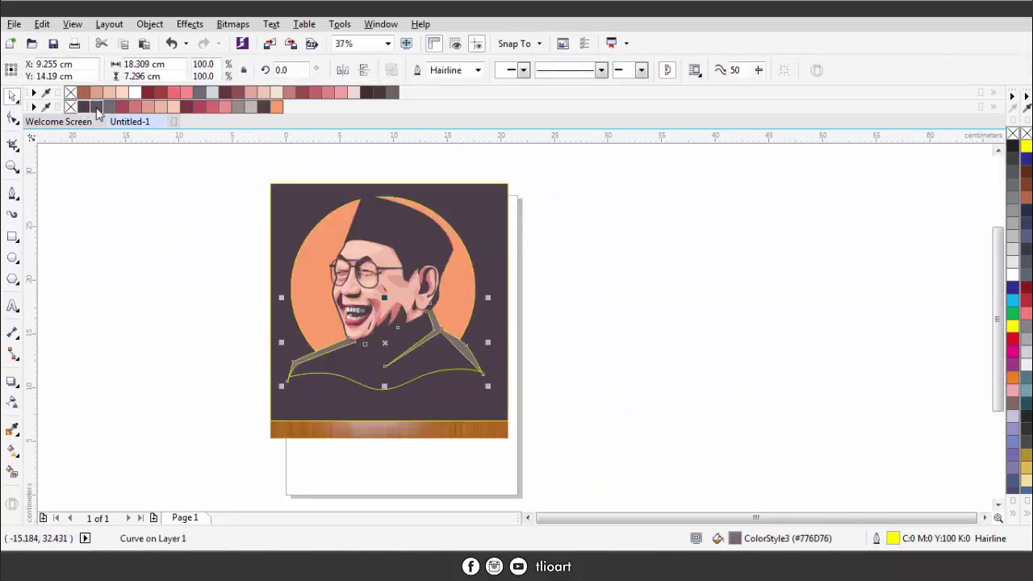
{"action": "scroll", "coordinate": [493, 422], "scroll_direction": "down", "scroll_amount": 4}
- Remove the yellow outlines from the shirt, circle and background shapes
{"action": "left_click_drag", "start_coordinate": [493, 422], "coordinate": [300, 301]}
{"action": "scroll", "coordinate": [411, 370], "scroll_direction": "up", "scroll_amount": 5}
{"action": "left_click", "coordinate": [316, 353]}
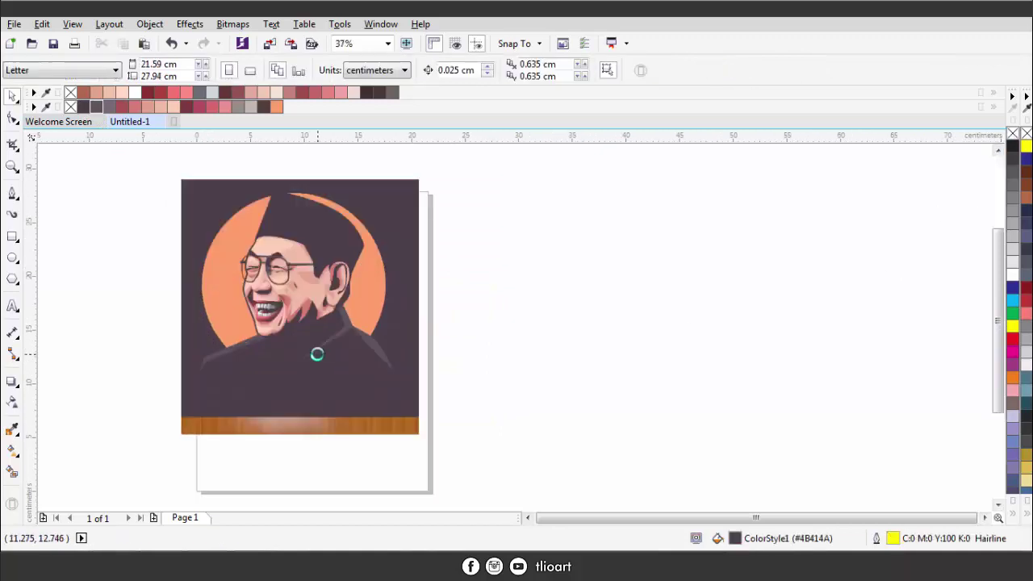
- Adjust the nodes of the dark neck shadow shape along its edge beside the jaw shading below the ear
{"action": "scroll", "coordinate": [378, 258], "scroll_direction": "up", "scroll_amount": 6}
{"action": "key", "text": "F10"}
{"action": "left_click", "coordinate": [369, 263]}
{"action": "left_click_drag", "start_coordinate": [372, 275], "coordinate": [369, 281]}
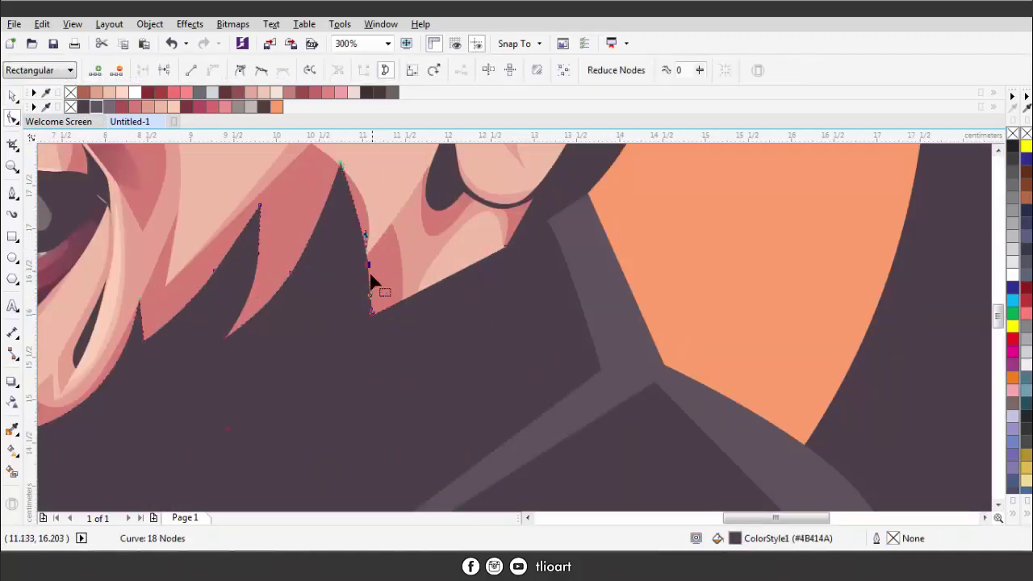
{"action": "scroll", "coordinate": [362, 318], "scroll_direction": "down", "scroll_amount": 1}
{"action": "left_click", "coordinate": [524, 281]}
{"action": "scroll", "coordinate": [474, 300], "scroll_direction": "down", "scroll_amount": 2}
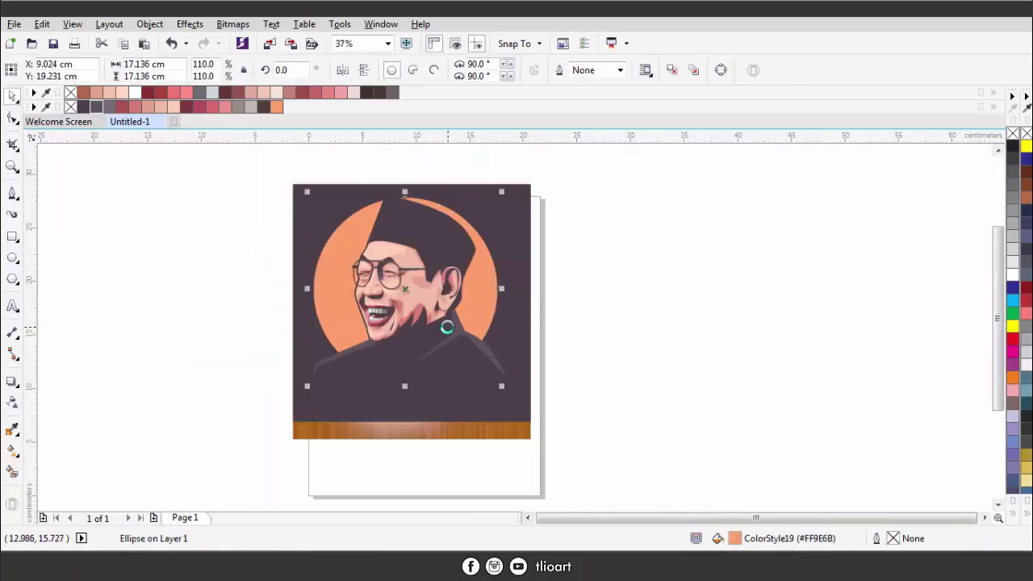
{"action": "left_click", "coordinate": [585, 324]}
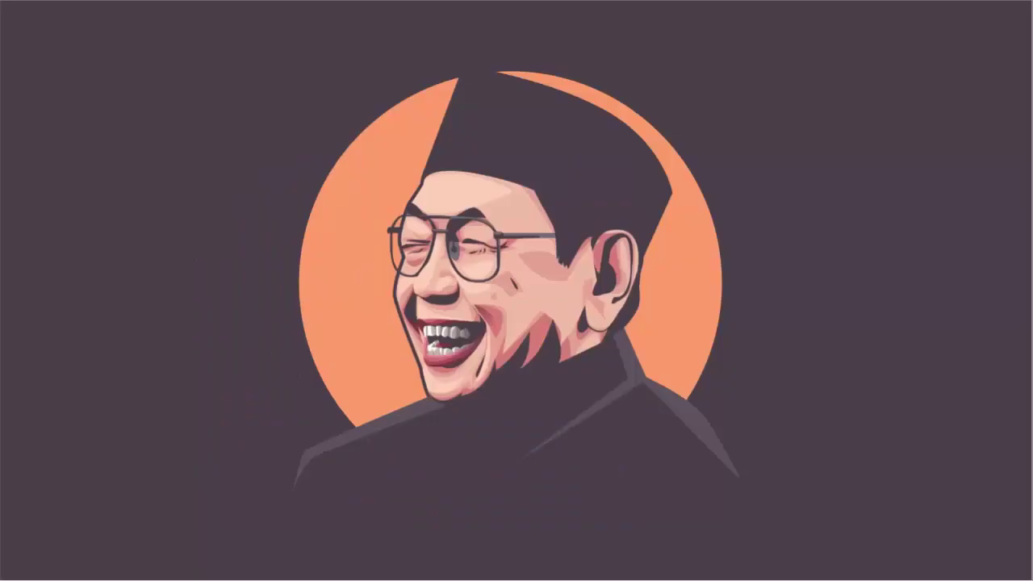